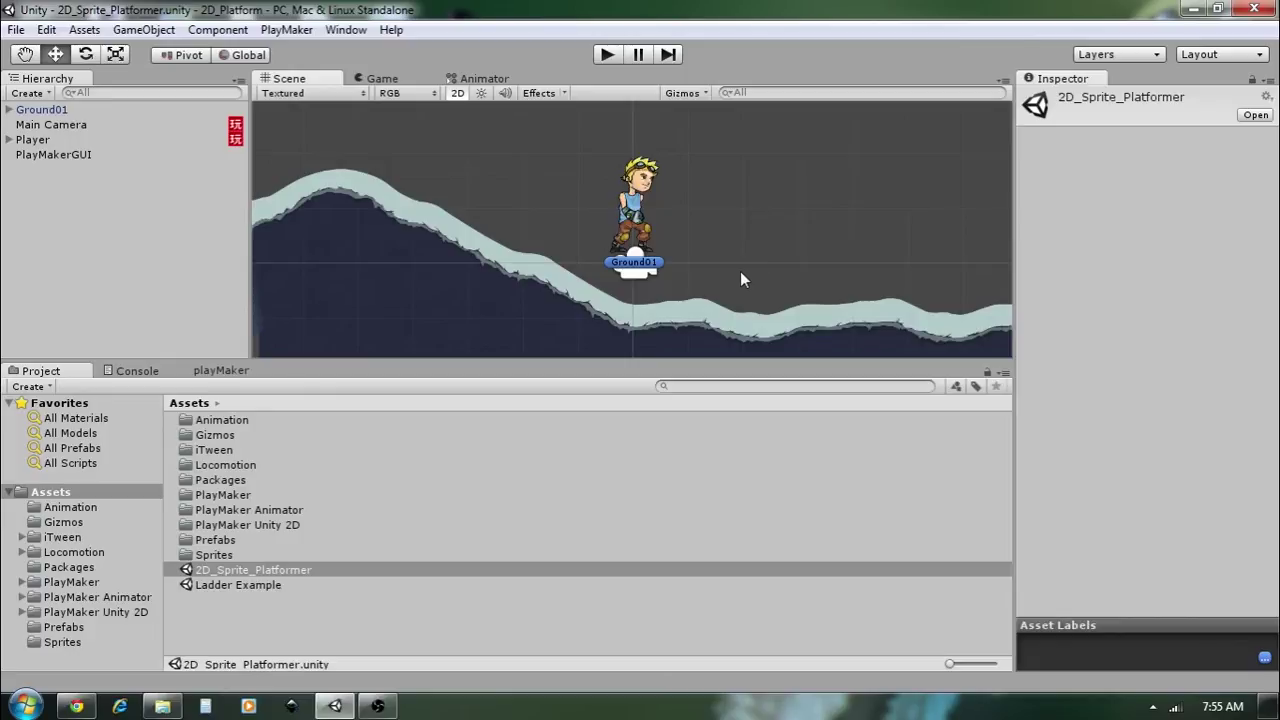
middle_click_drag(717, 259, 726, 252)
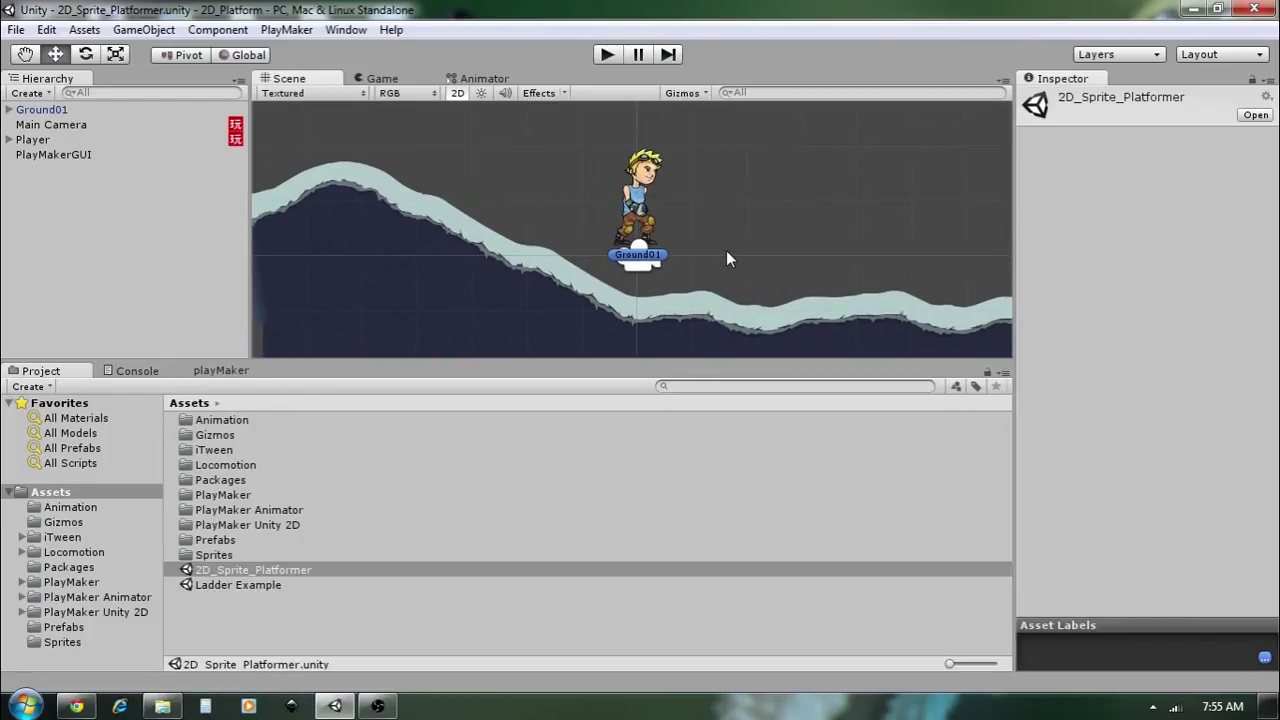
middle_click_drag(729, 231, 725, 230)
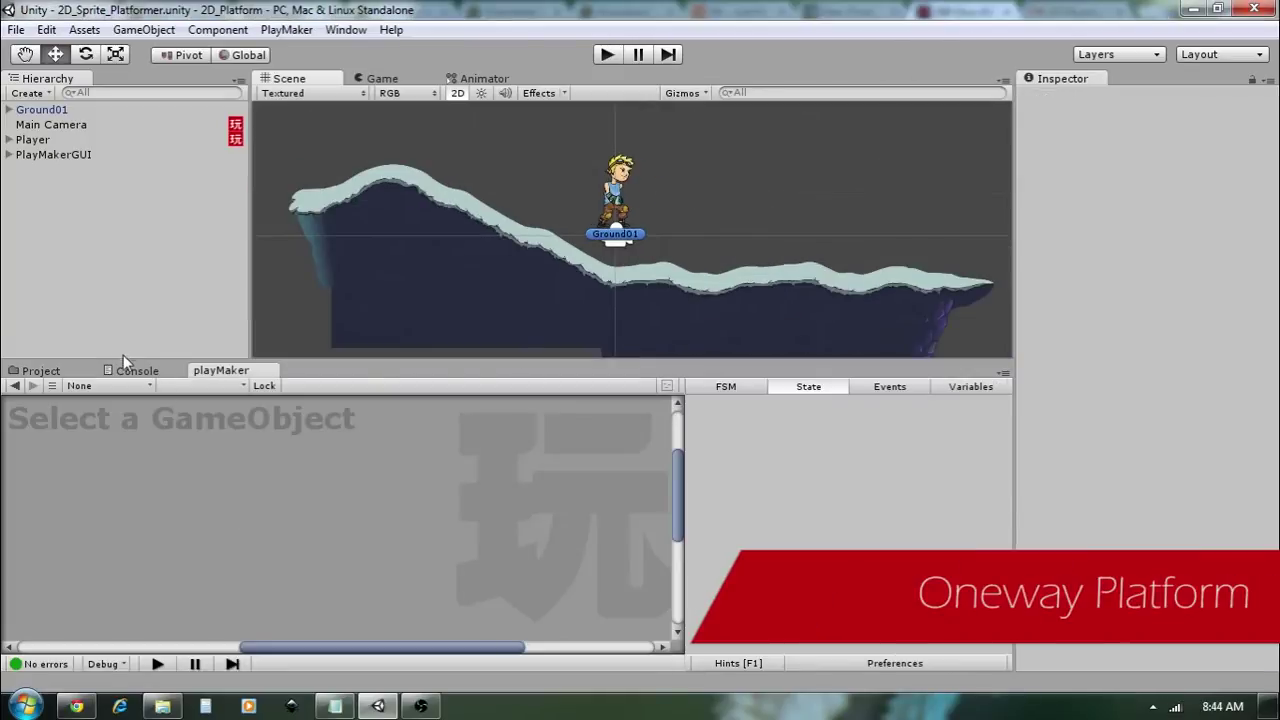
Place the Floating_Platform prefab in the scene above the ground, ahead of the player, at about X 4.03, Y 1.34.
left_click(82, 372)
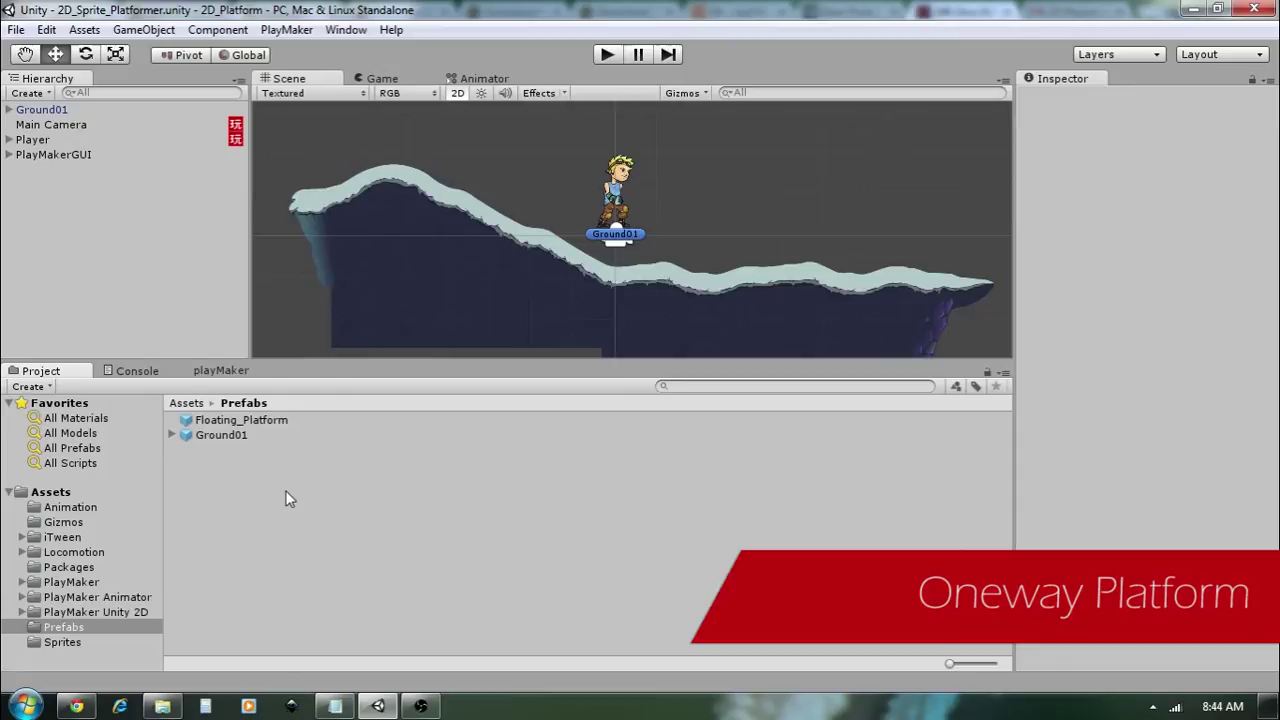
left_click(226, 421)
left_click(57, 619)
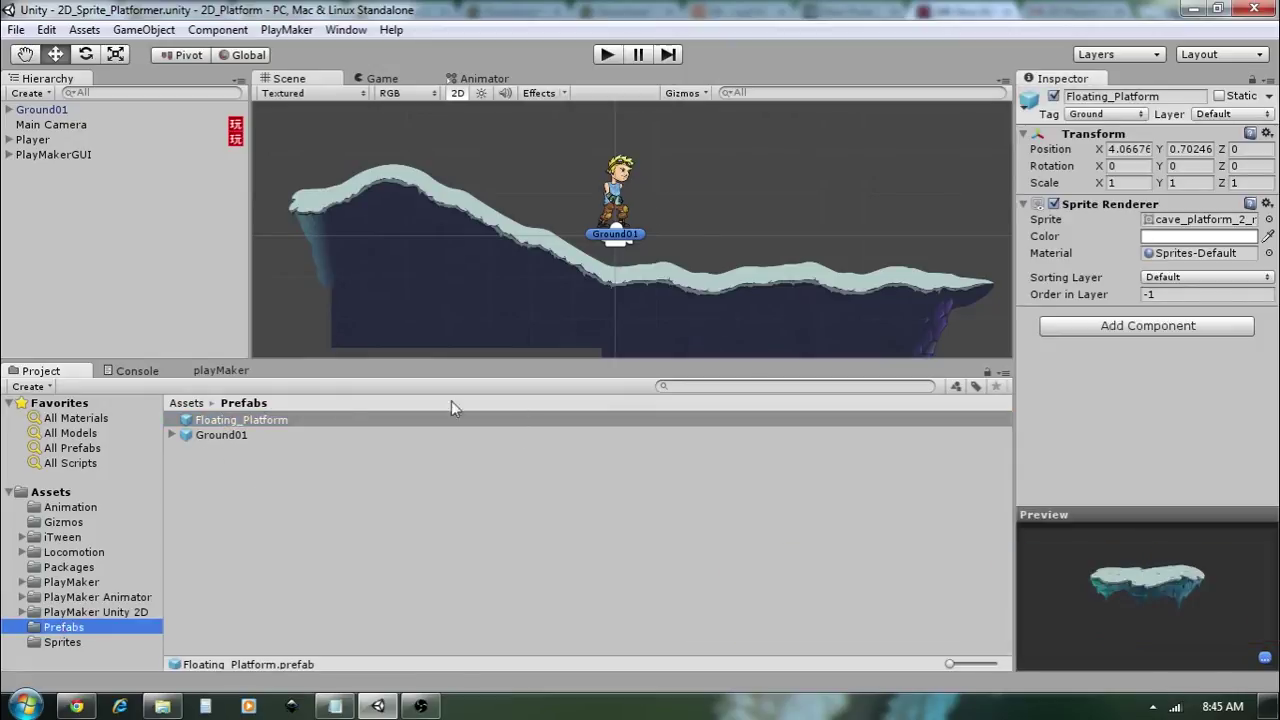
left_click(243, 424)
left_click_drag(243, 424, 830, 187)
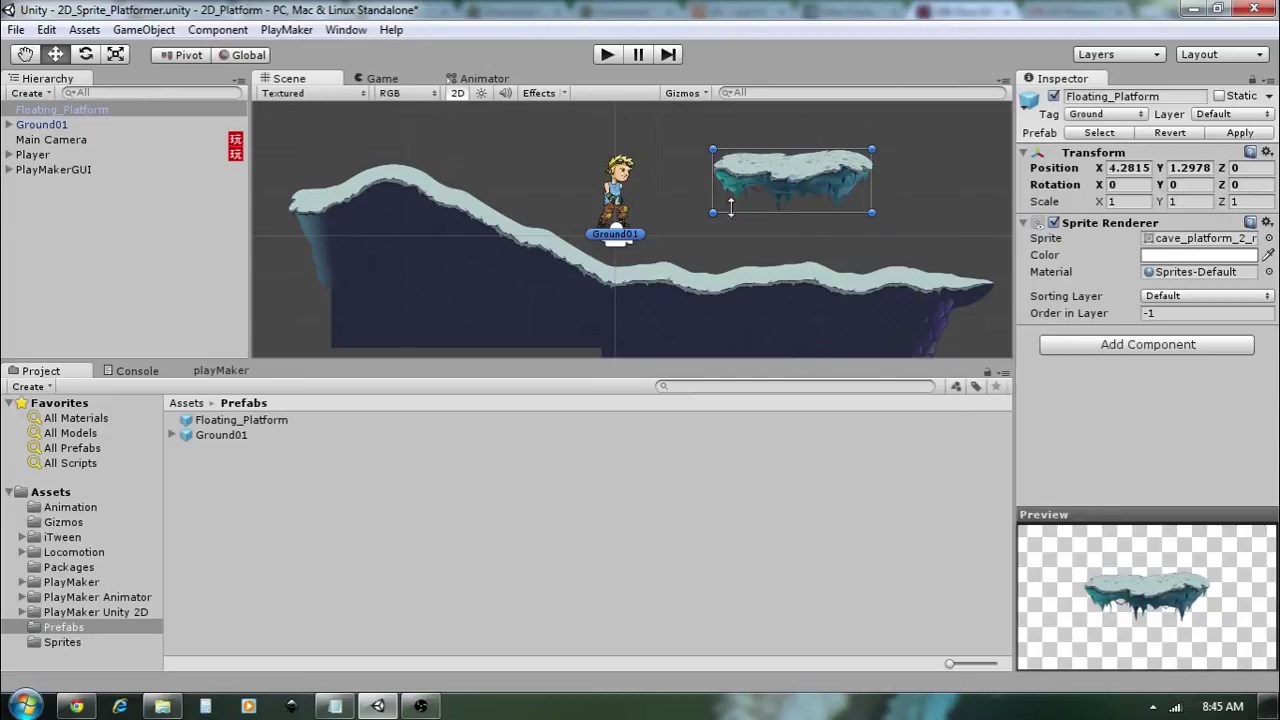
left_click_drag(817, 186, 747, 194)
Set the floating platform's Y position to 1.
left_click(1196, 167)
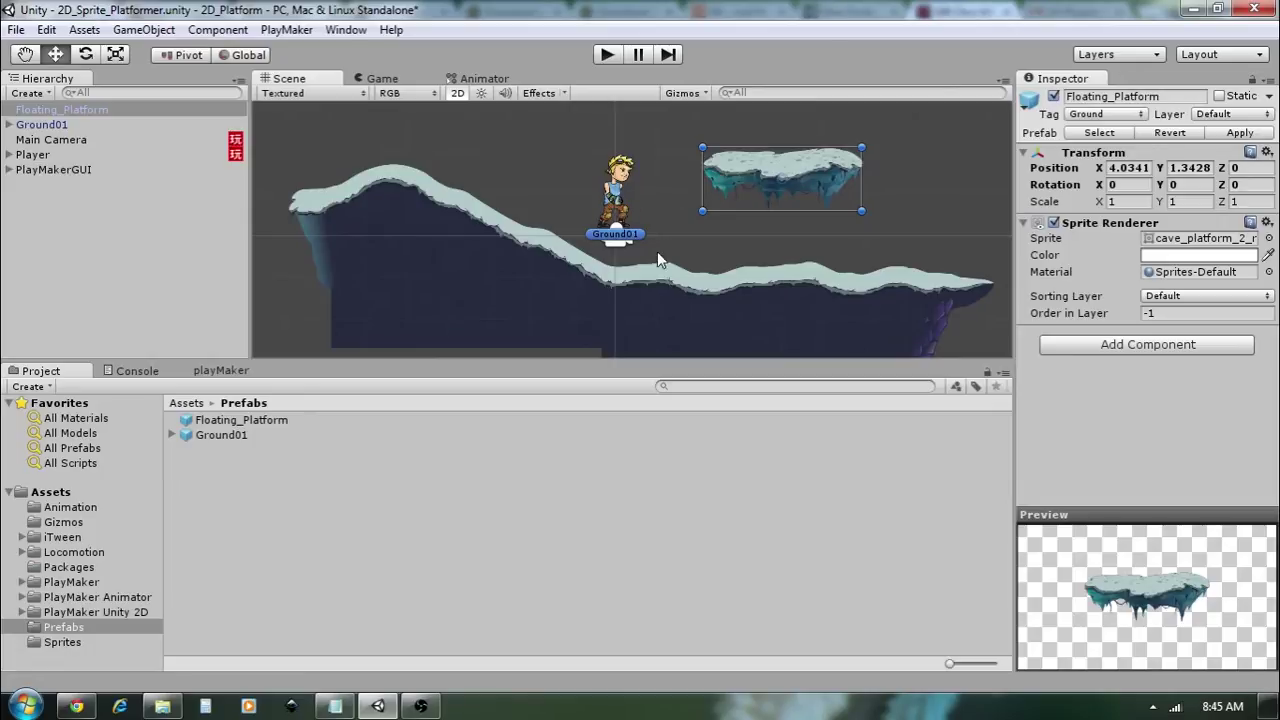
left_click_drag(811, 172, 811, 169)
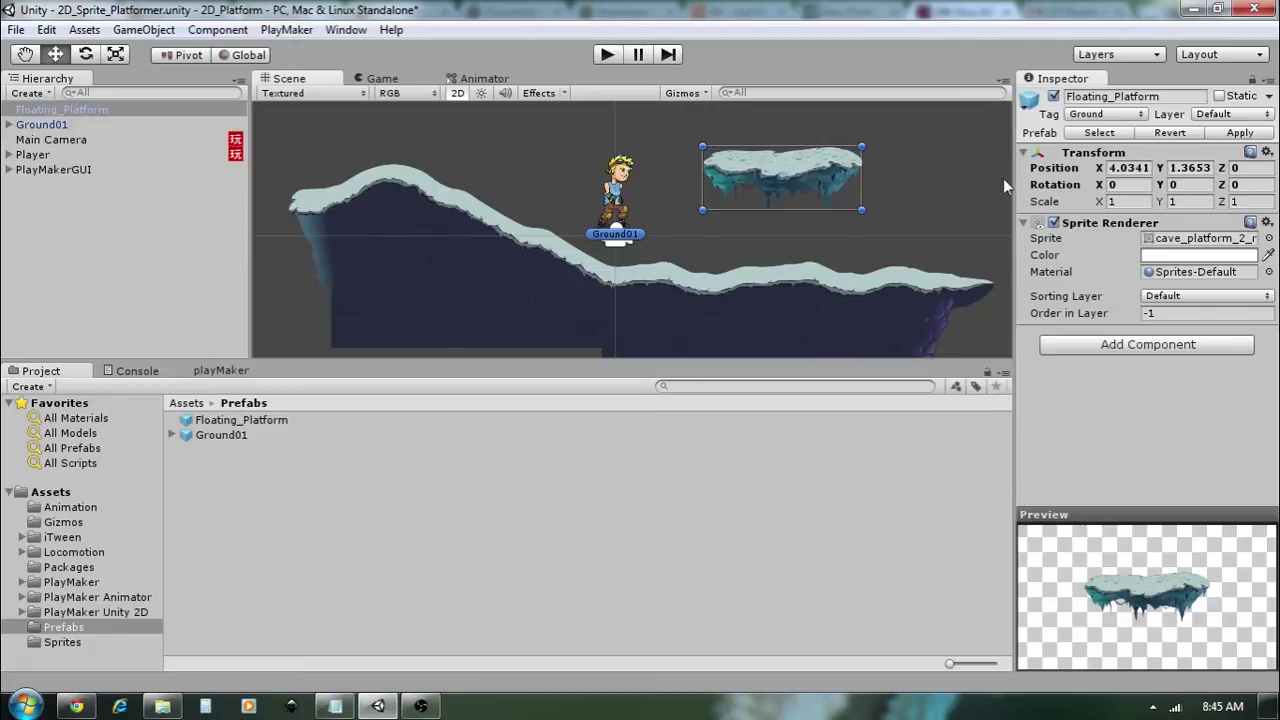
left_click(1180, 168)
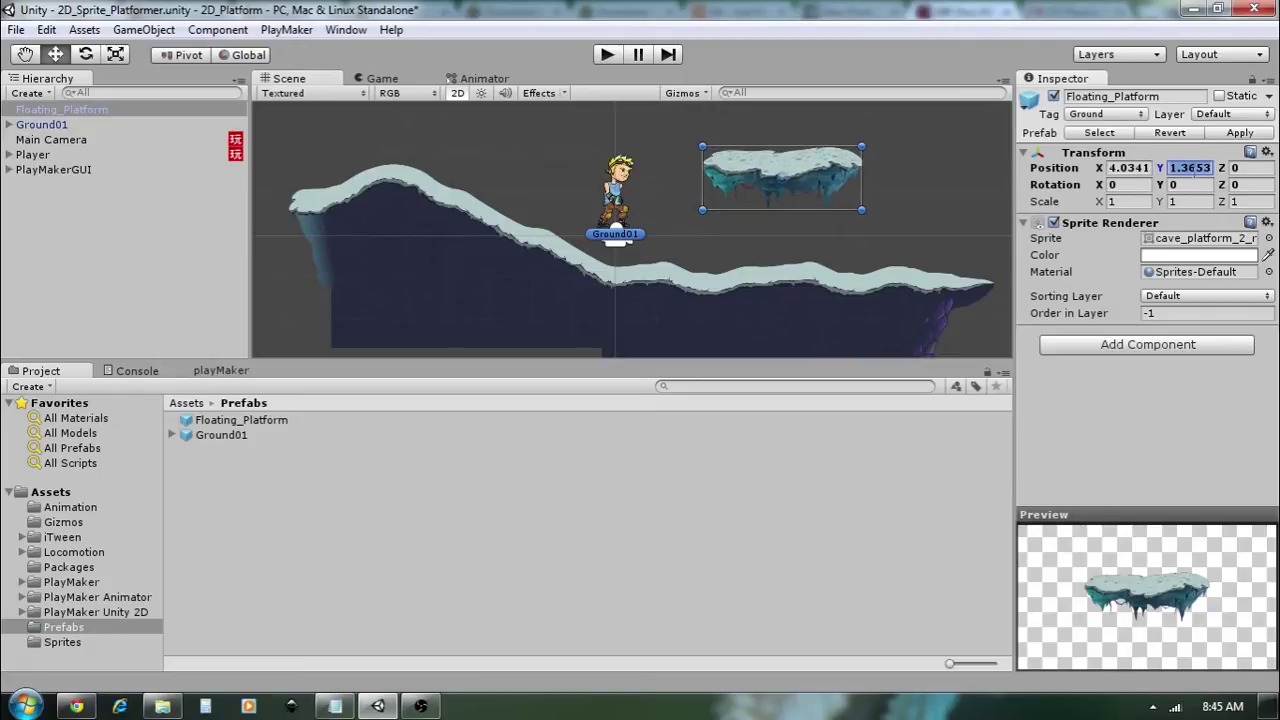
type("1")
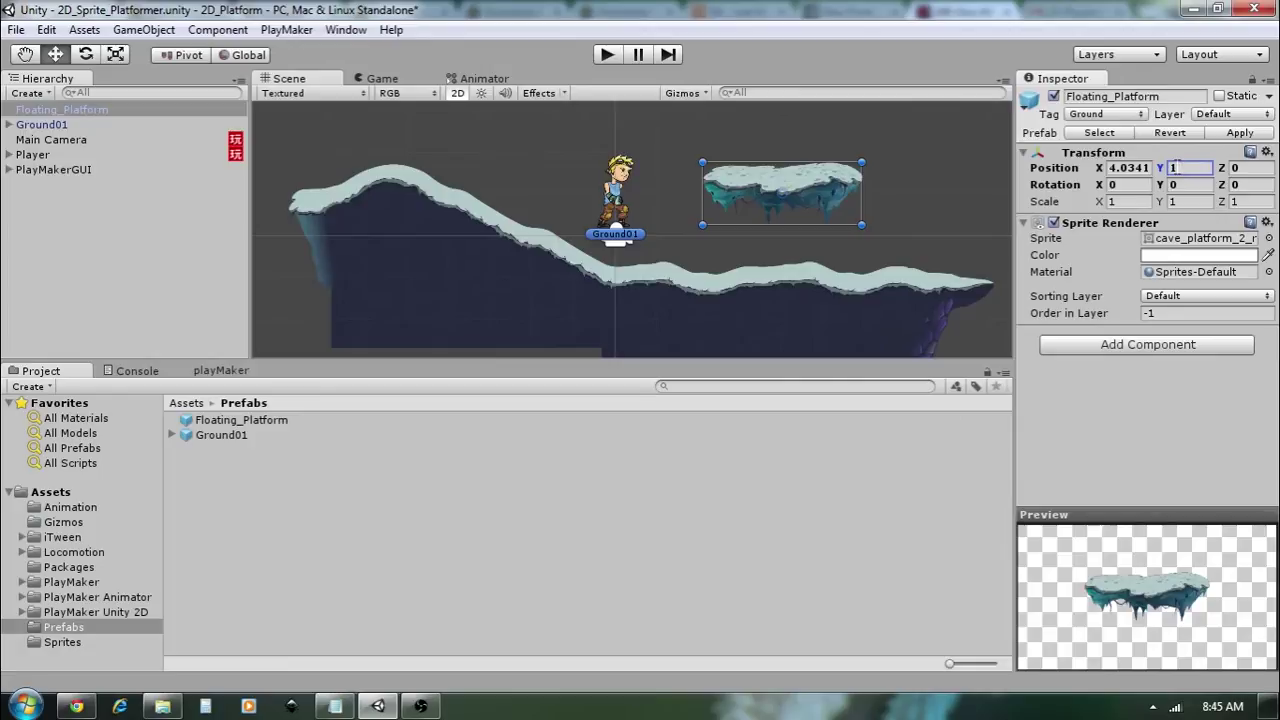
Add an Edge Collider 2D to the floating platform and raise both ends of its edge to the snowy surface.
left_click(1185, 344)
left_click(1139, 106)
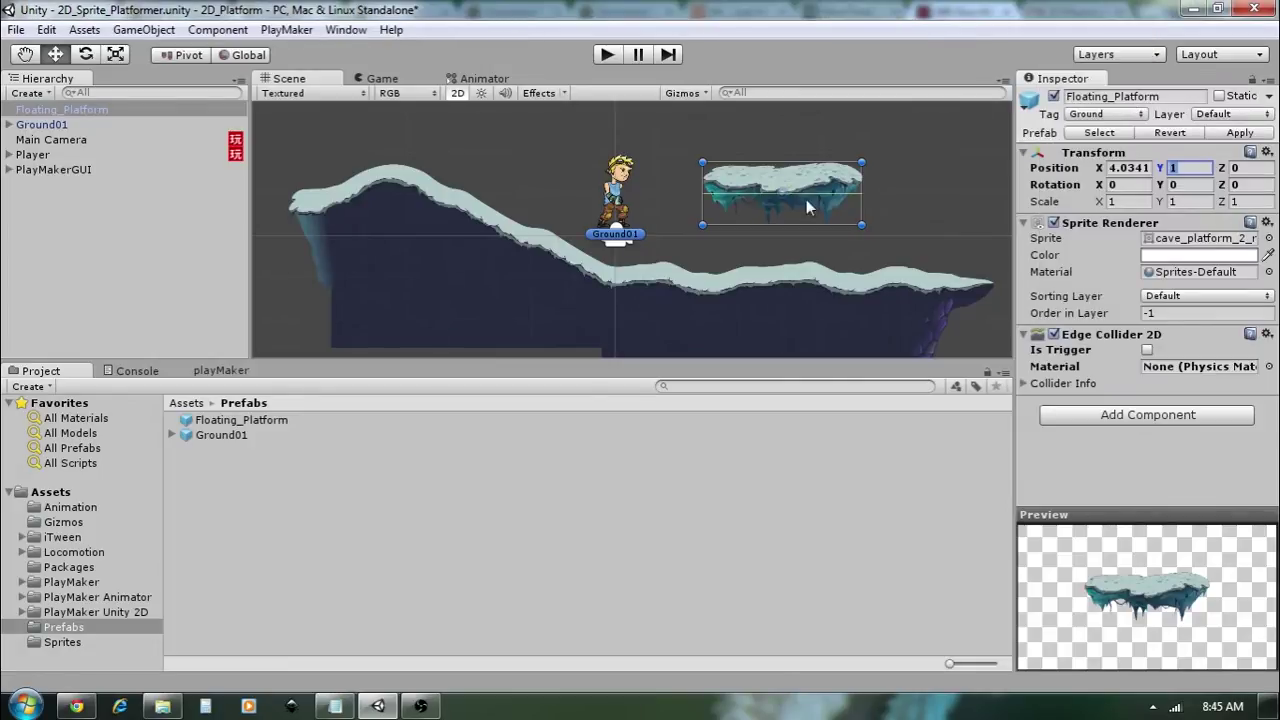
left_click_drag(860, 193, 861, 179)
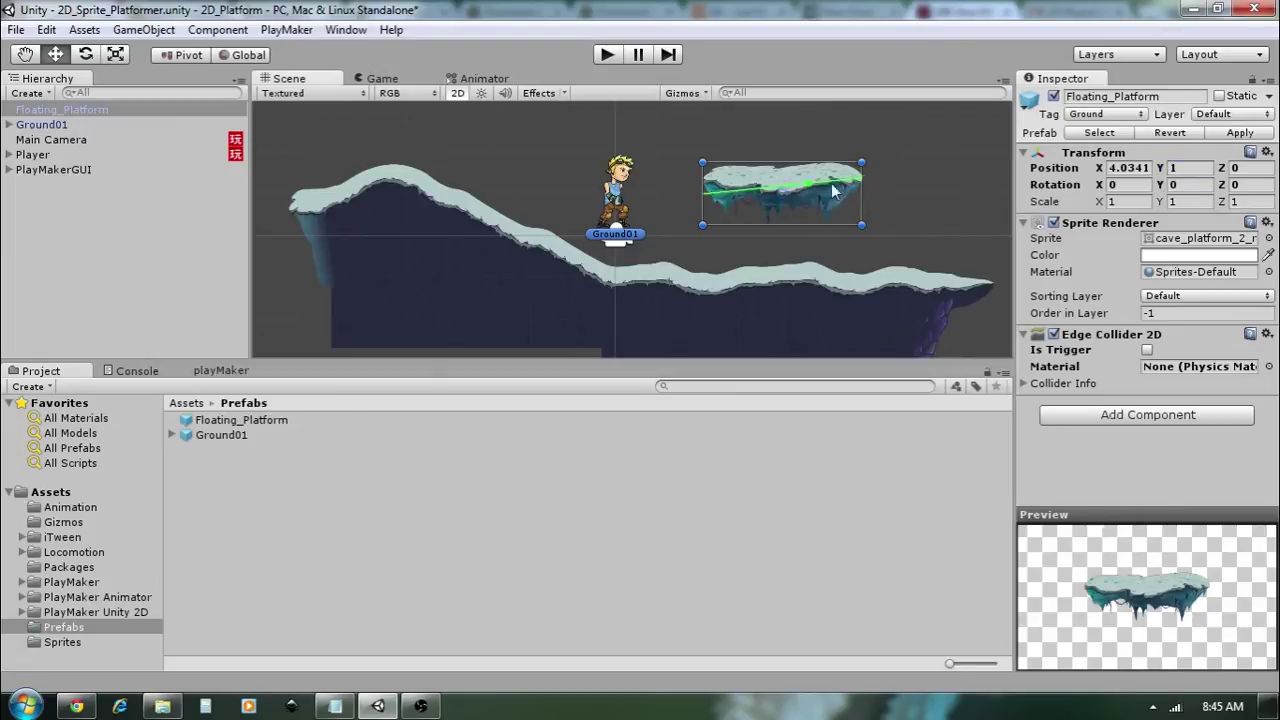
left_click_drag(703, 197, 705, 180)
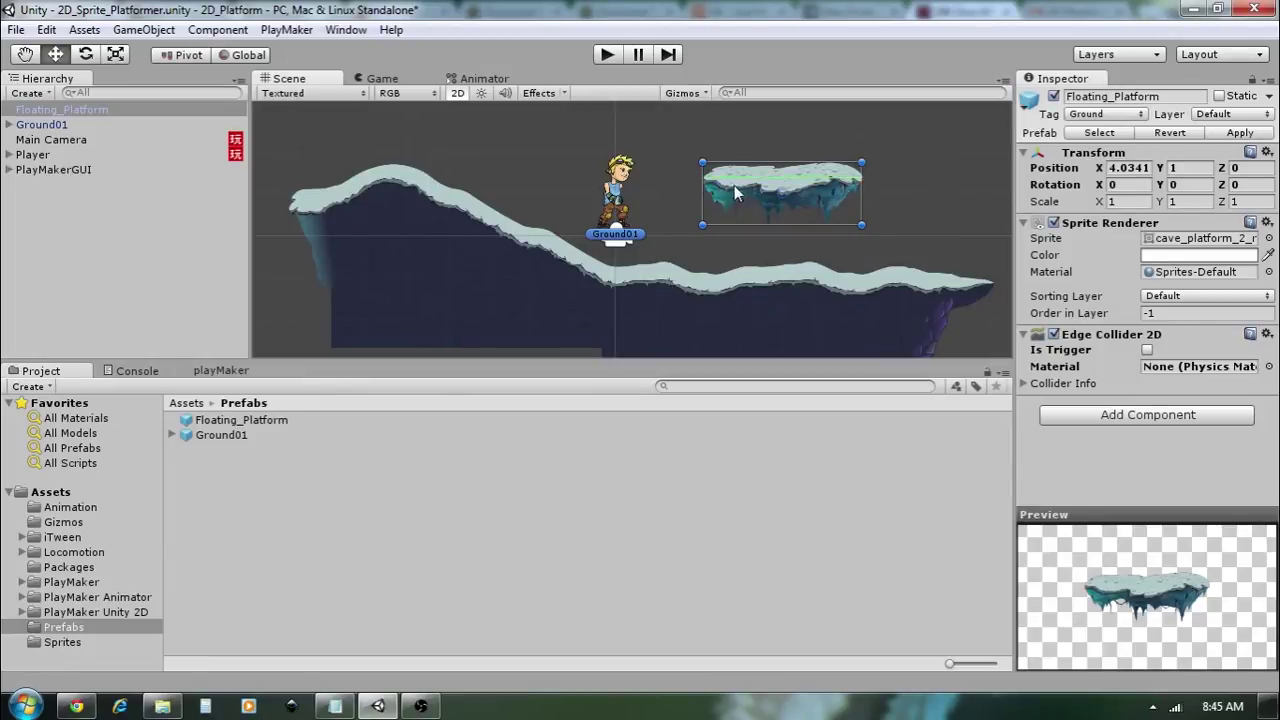
Add a new PlayMaker FSM to the Player object and name it "Check Platform Above".
left_click(24, 155)
left_click(188, 373)
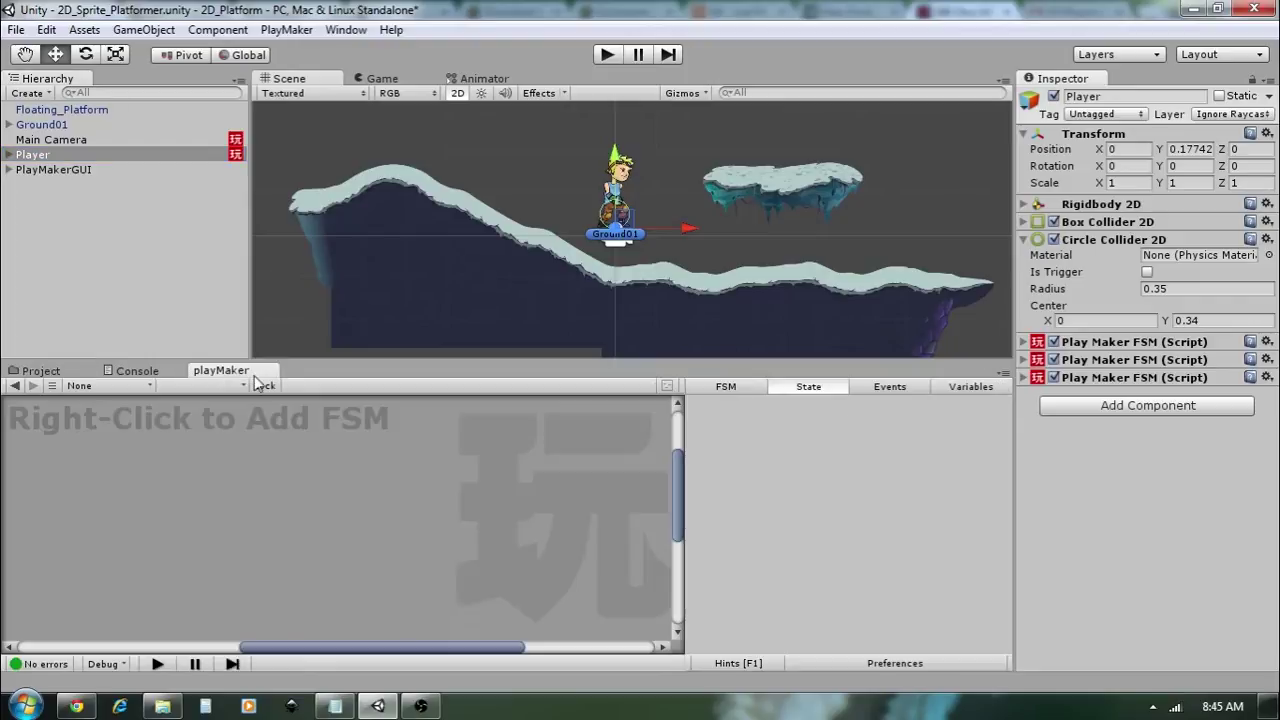
right_click(217, 381)
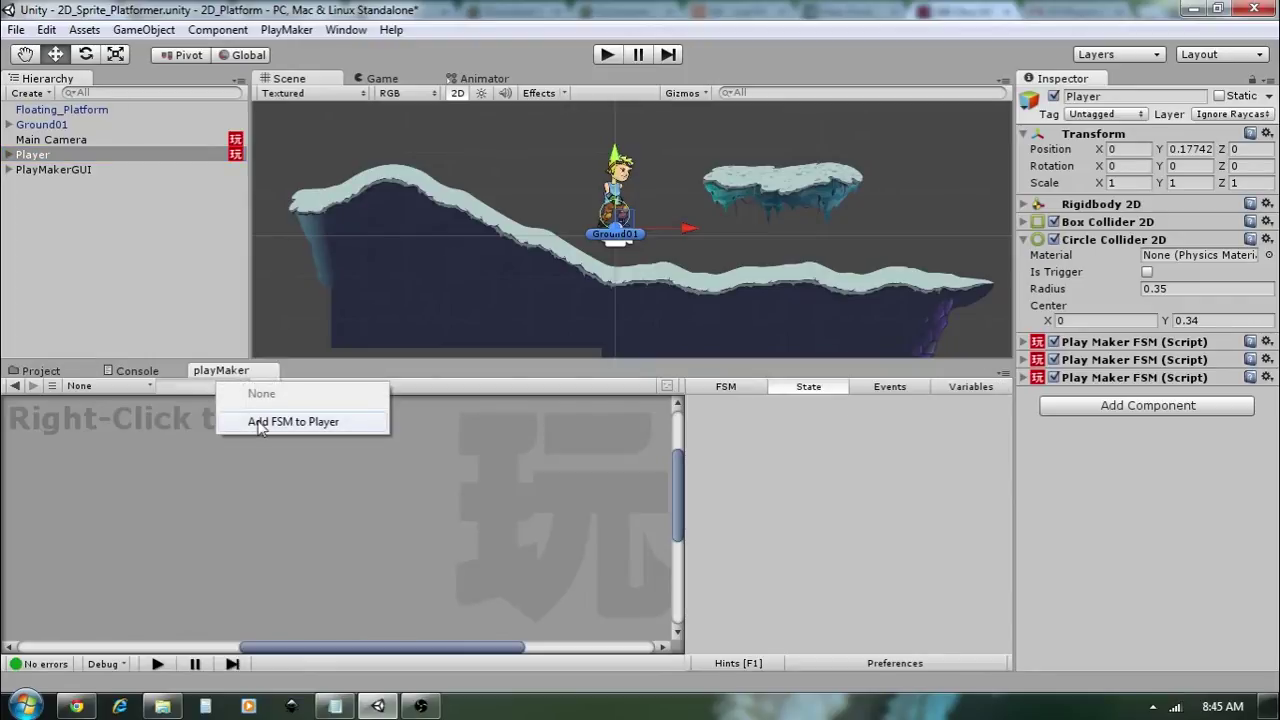
left_click(258, 422)
middle_click_drag(206, 461, 316, 482)
left_click(220, 386)
left_click(270, 417)
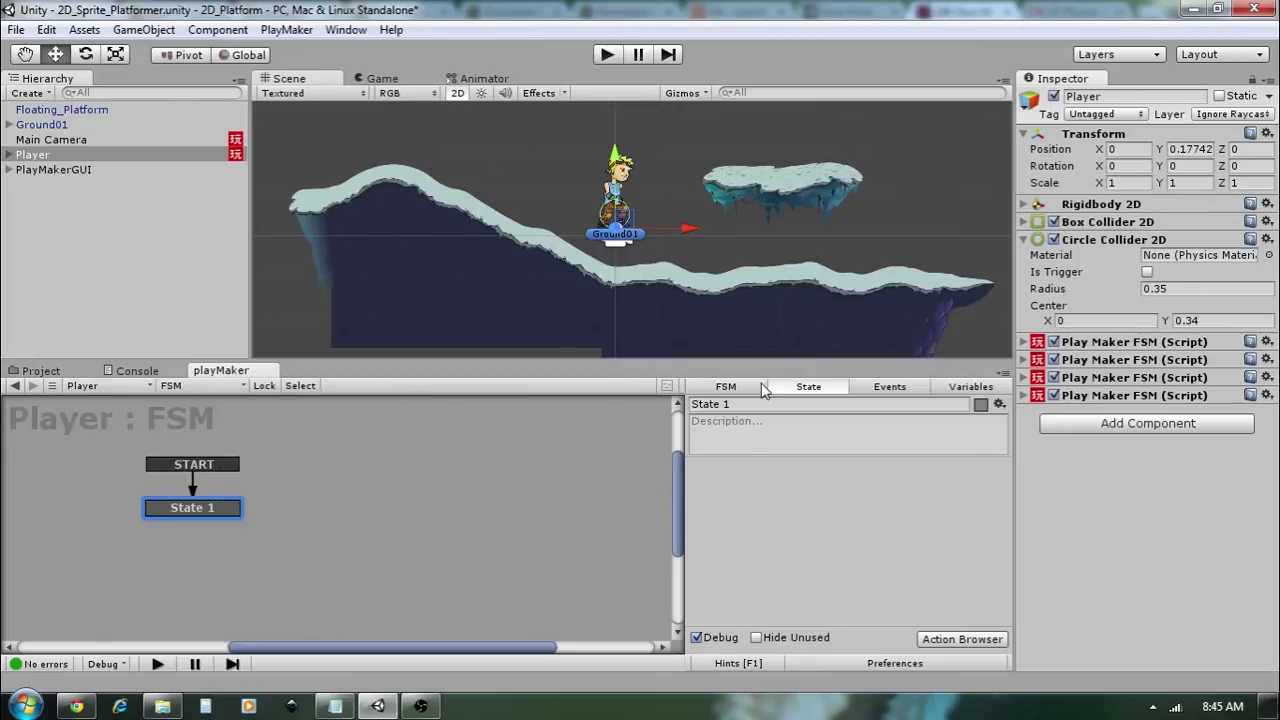
left_click(762, 388)
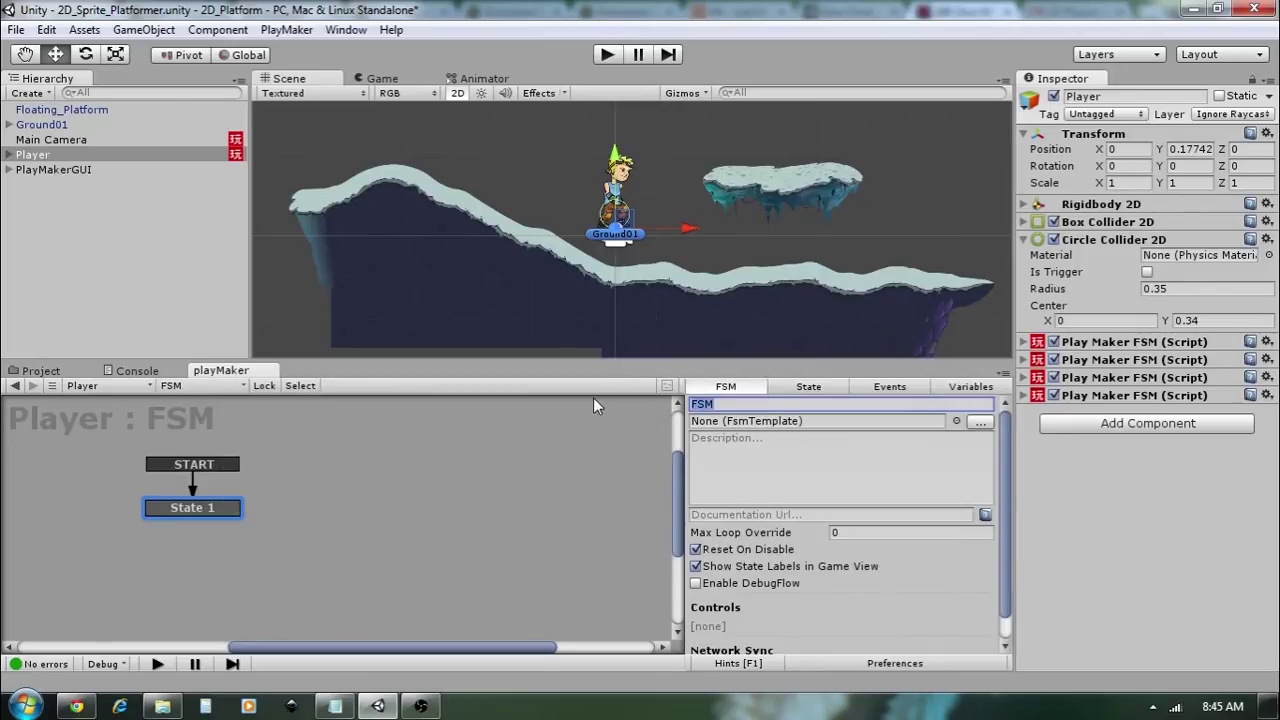
type("Check Platform Above")
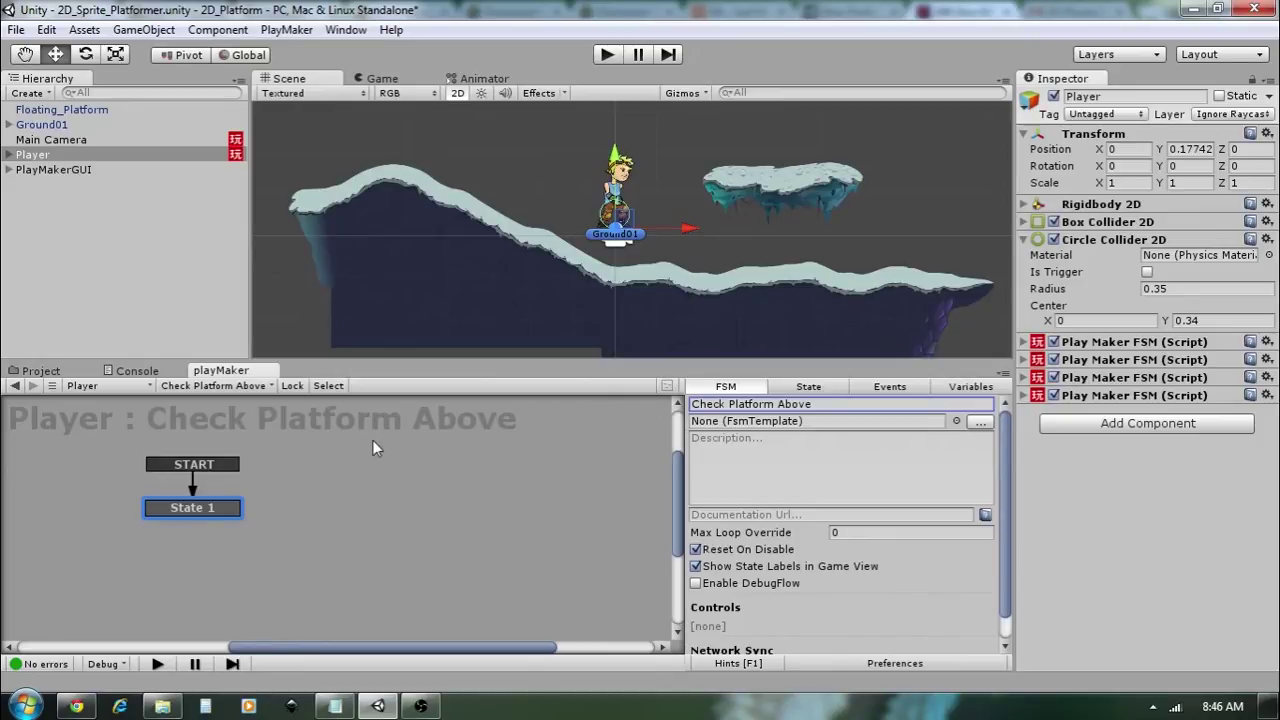
Rename State 1 of the Check Platform Above FSM to "Raycast Up".
left_click(237, 508)
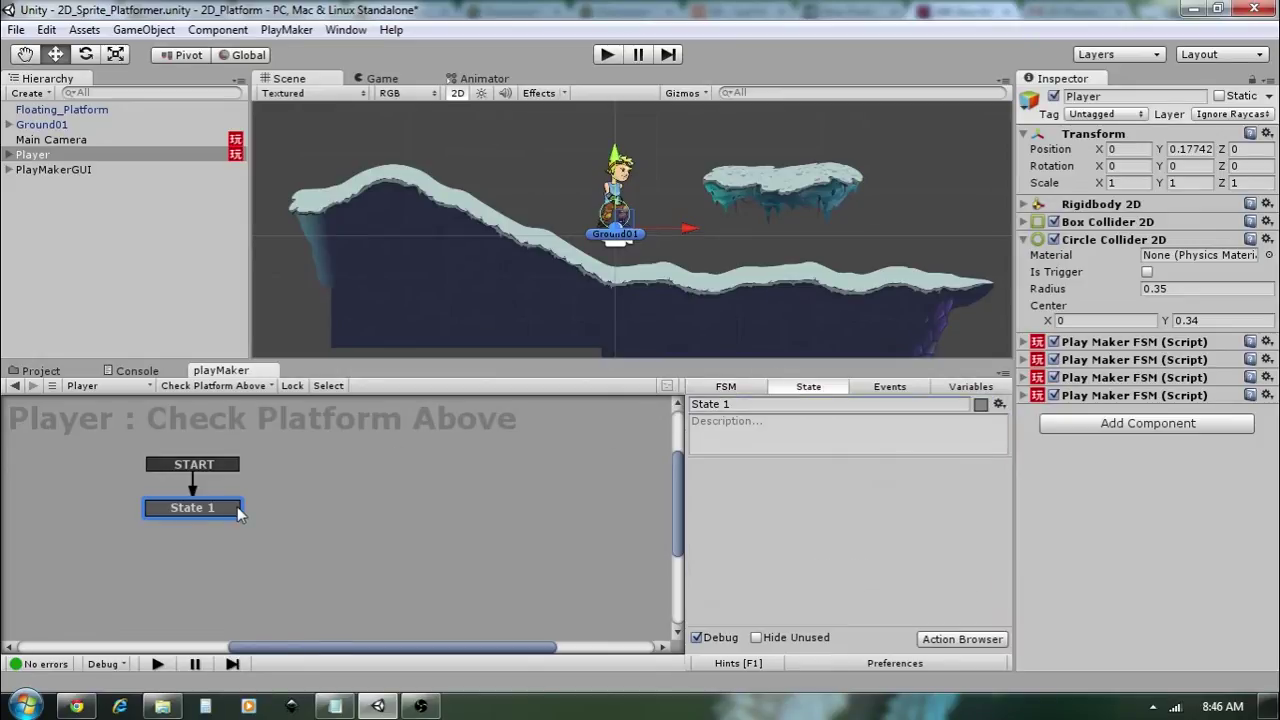
left_click(774, 404)
type("Raycast Up")
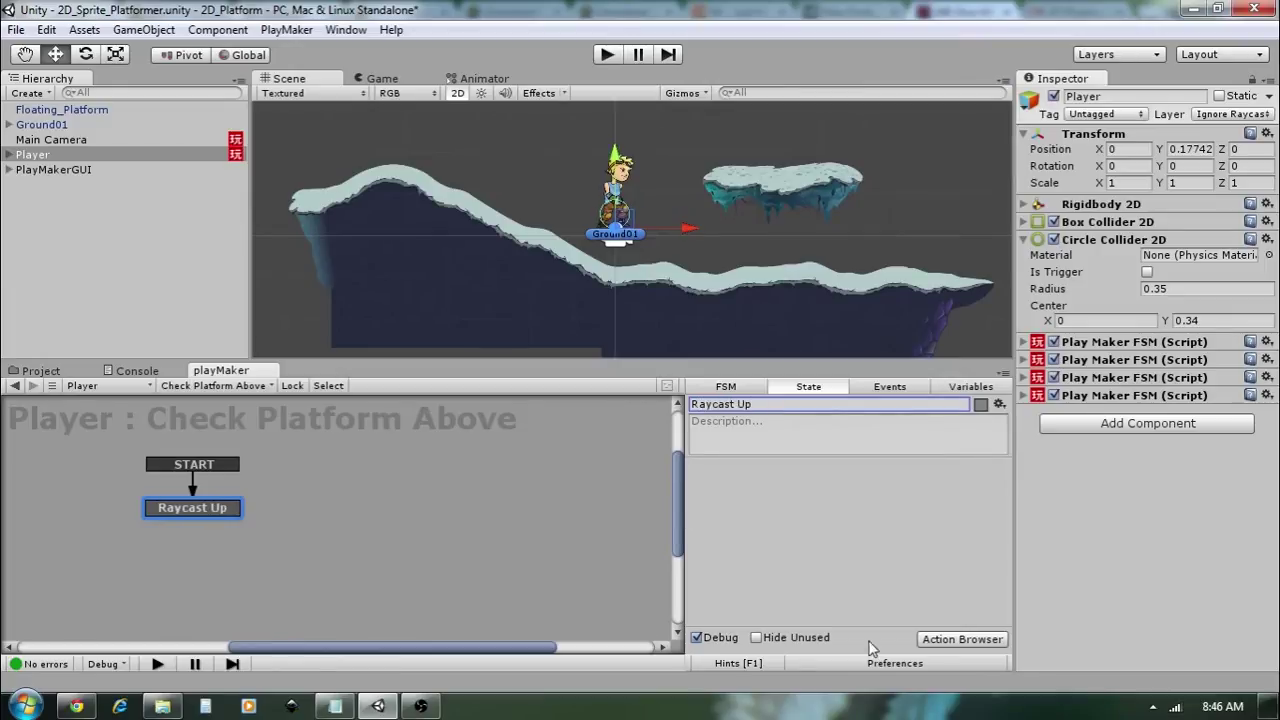
left_click(950, 642)
left_click(862, 51)
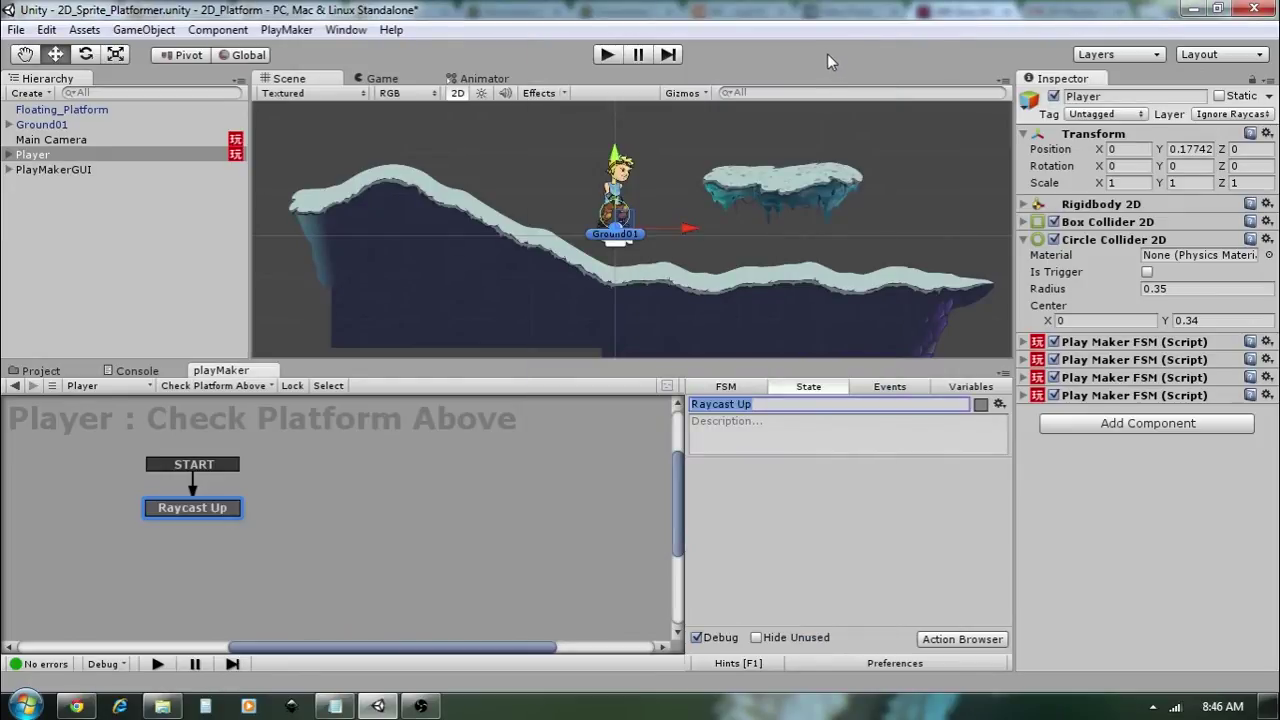
Add a Set Property action to the Raycast Up state that turns on the enabled property of the Player's Box Collider 2D.
left_click(1096, 226)
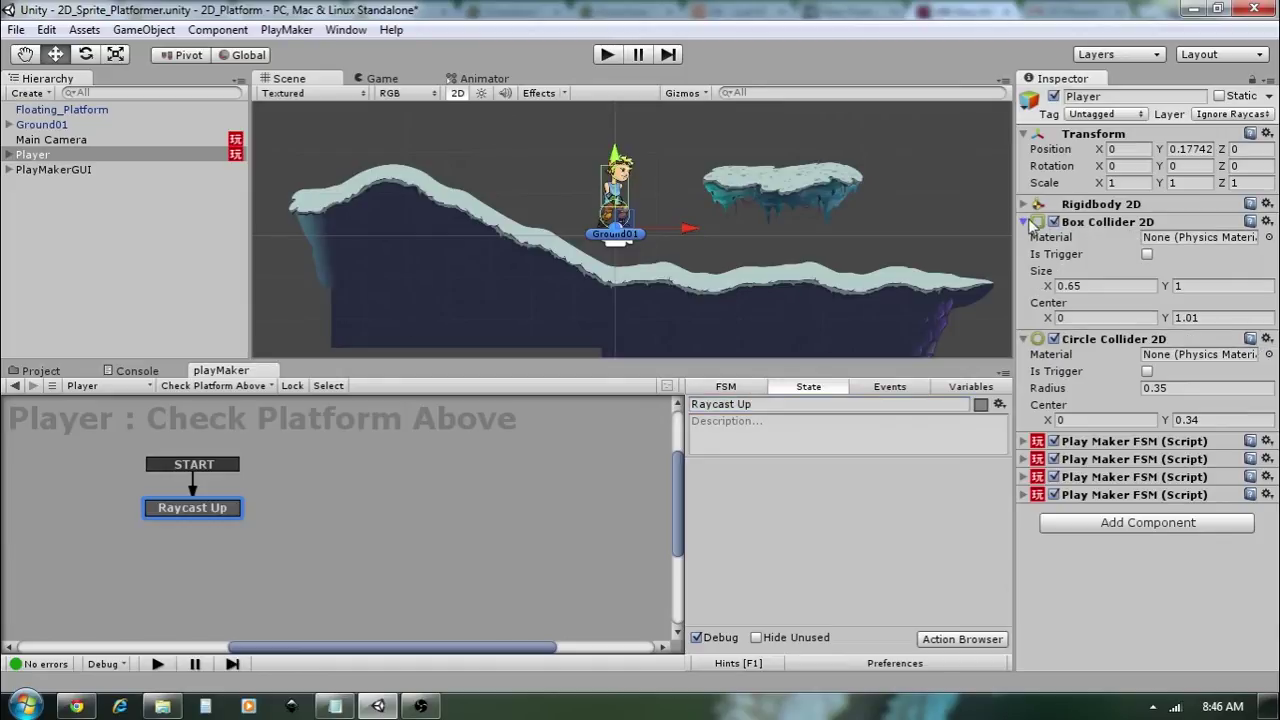
left_click(1030, 224)
left_click(1030, 240)
left_click(1090, 226)
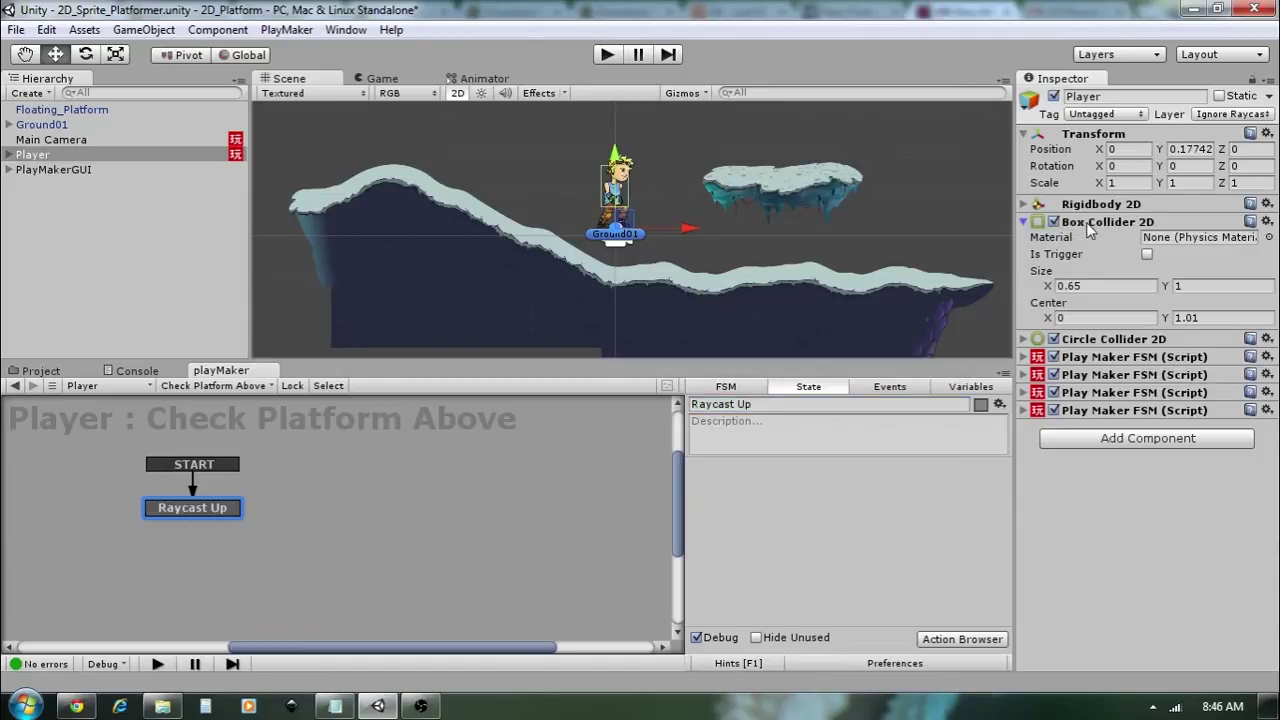
left_click_drag(1090, 226, 830, 482)
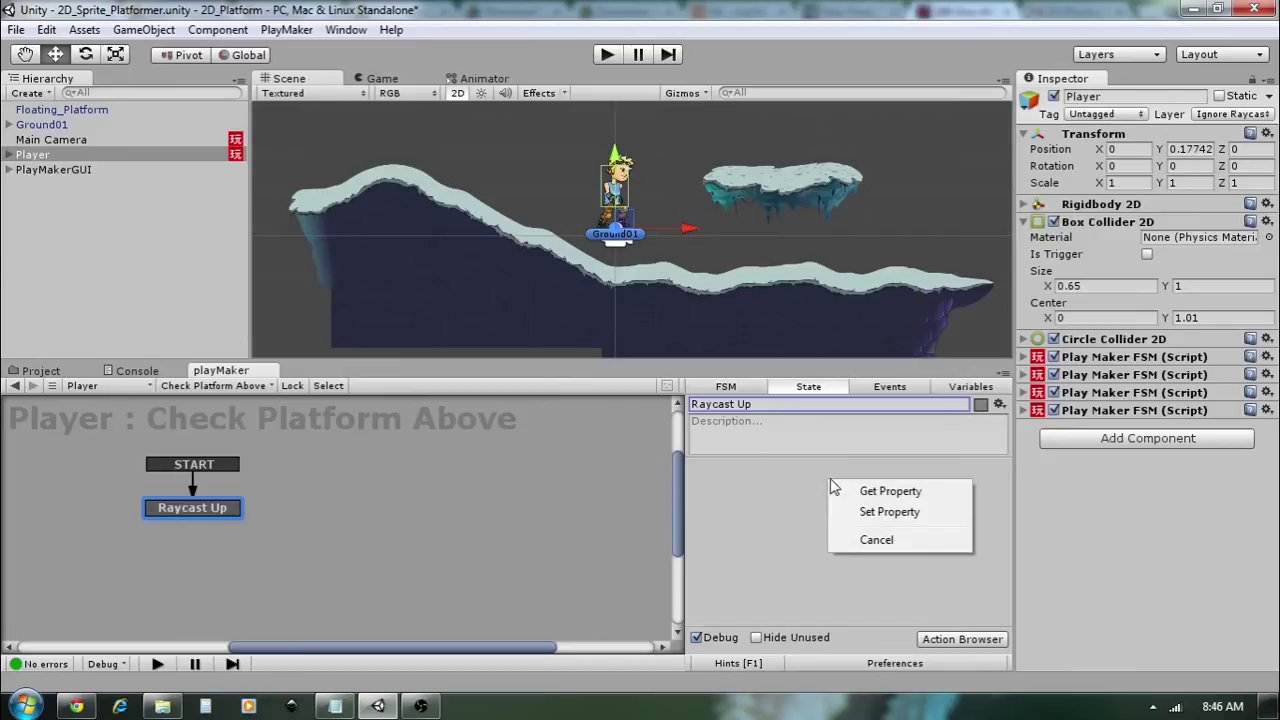
left_click(873, 512)
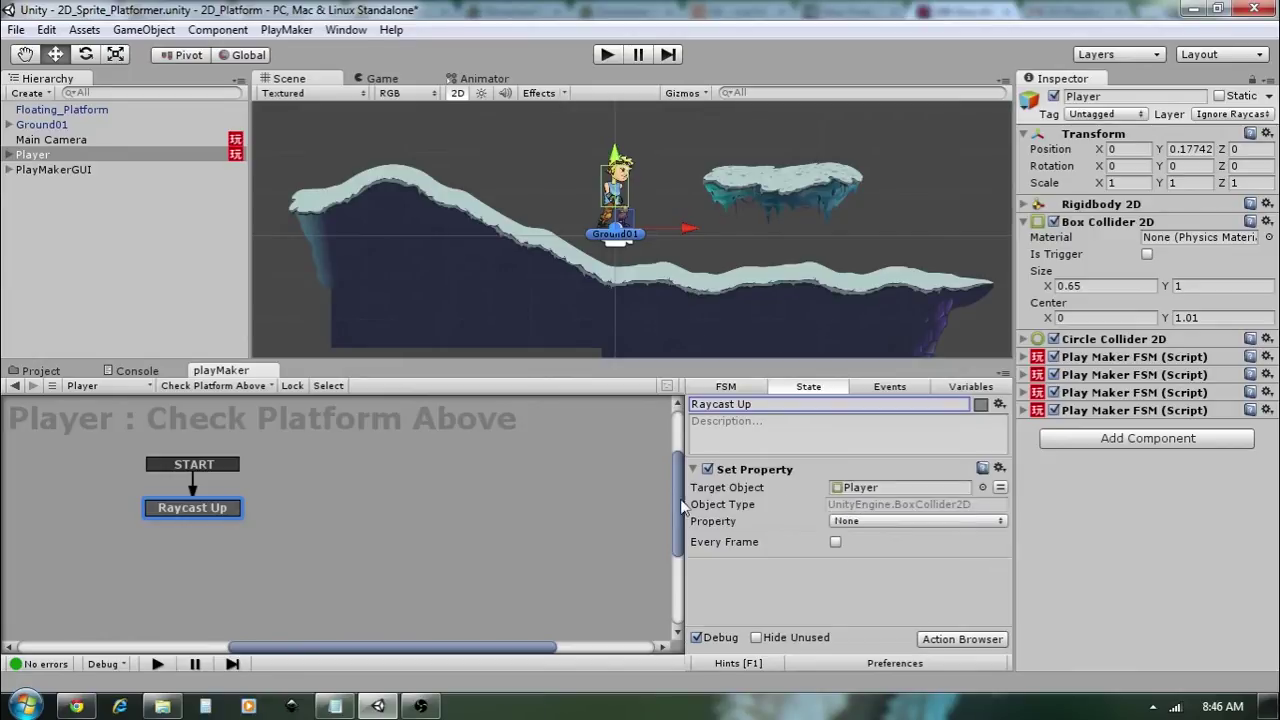
left_click(858, 521)
left_click(909, 574)
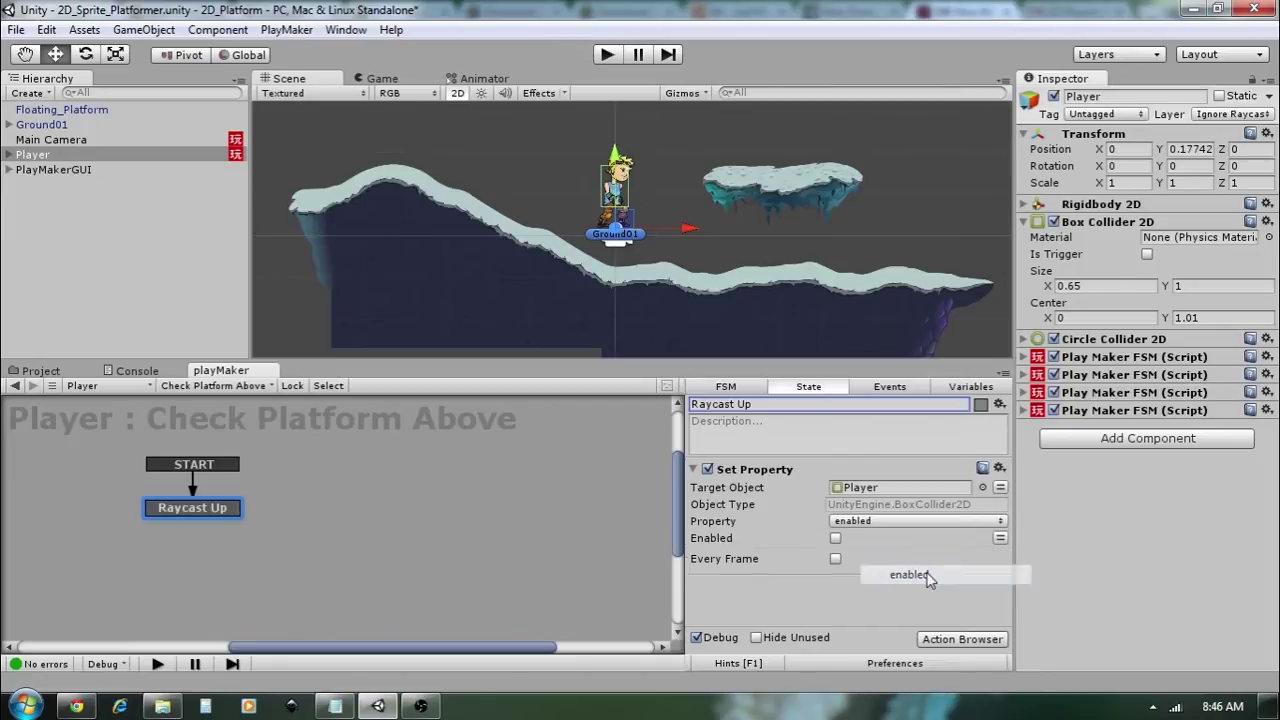
left_click(835, 539)
left_click(1023, 221)
Add a second Set Property action that turns on the Player's Circle Collider 2D enabled property, and collapse both actions.
left_click(1053, 221)
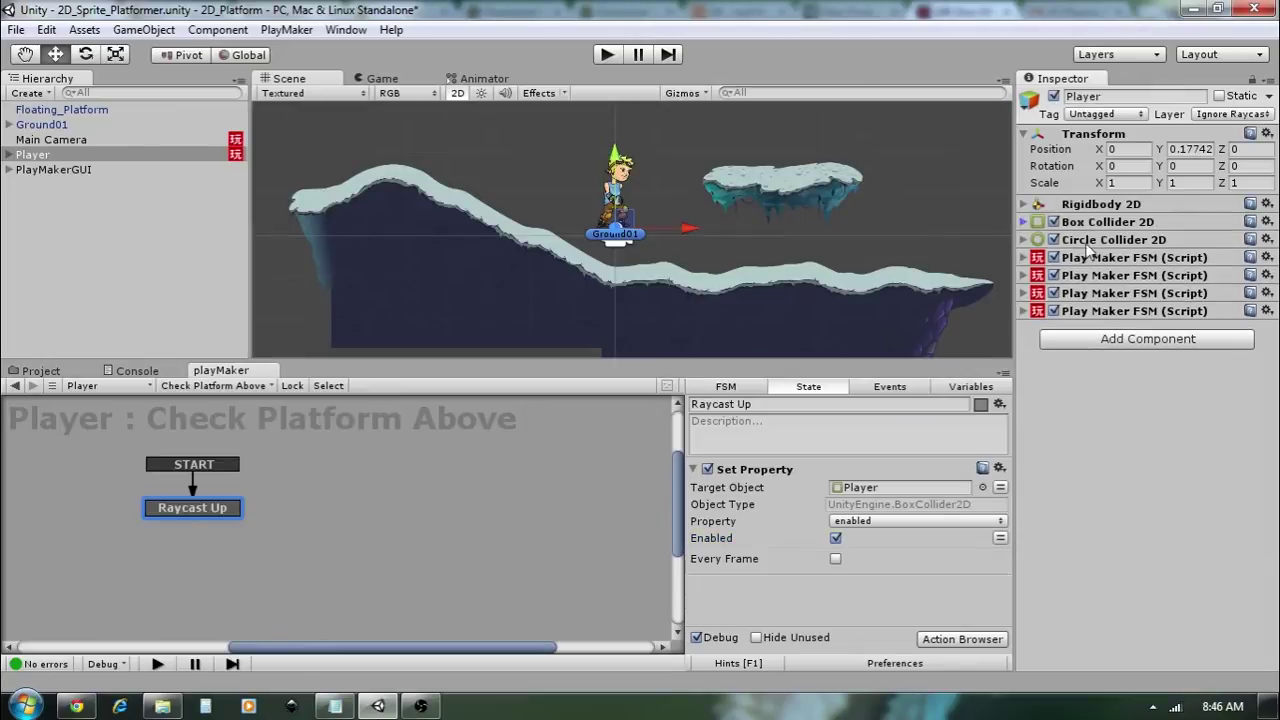
right_click(779, 597)
left_click(839, 628)
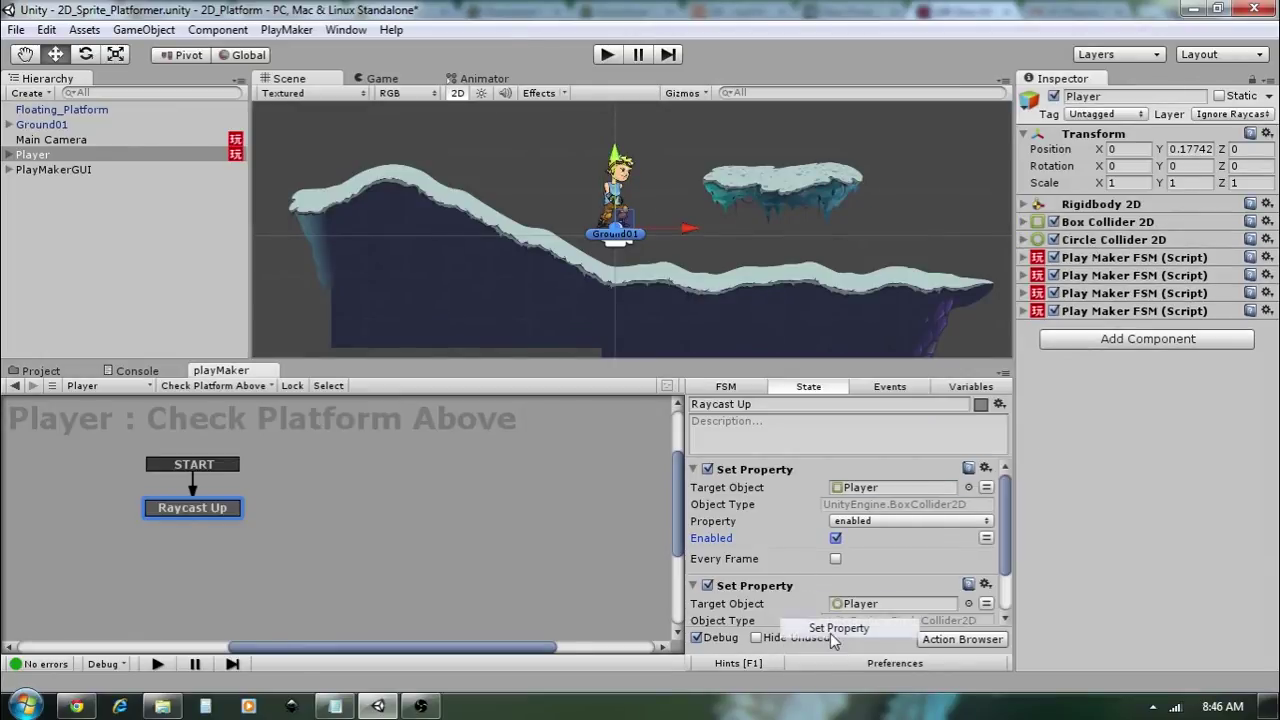
scroll(848, 590, "down", 1)
left_click(855, 570)
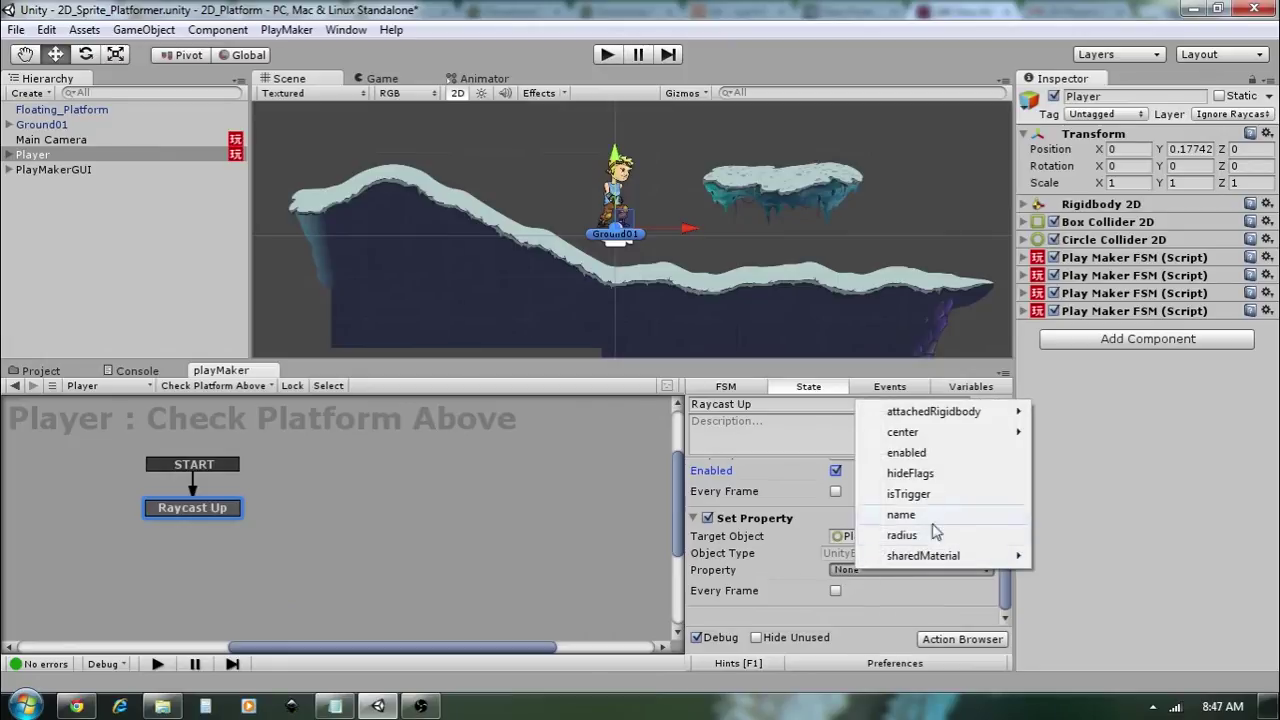
left_click(930, 451)
left_click(835, 587)
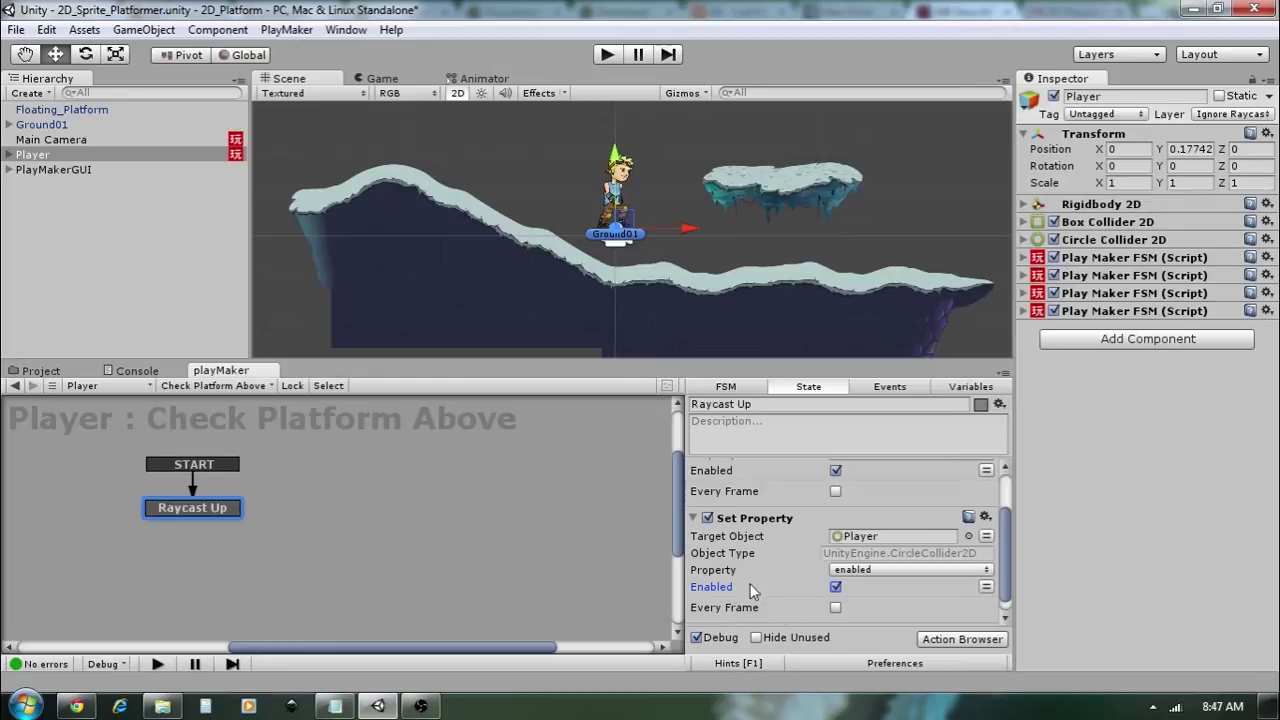
left_click(695, 518)
left_click(693, 469)
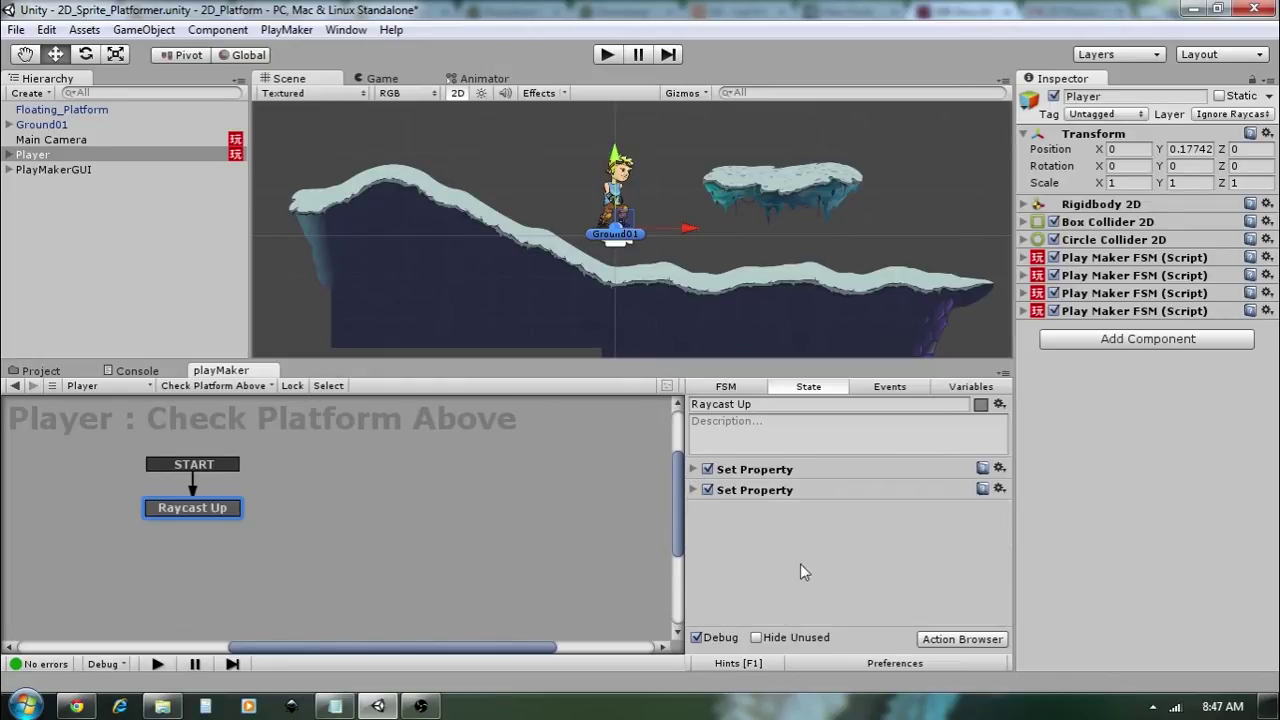
Find the Ray Cast 2d action with the search "ray cas" and add it to the Raycast Up state.
left_click(955, 642)
key("BackSpace")
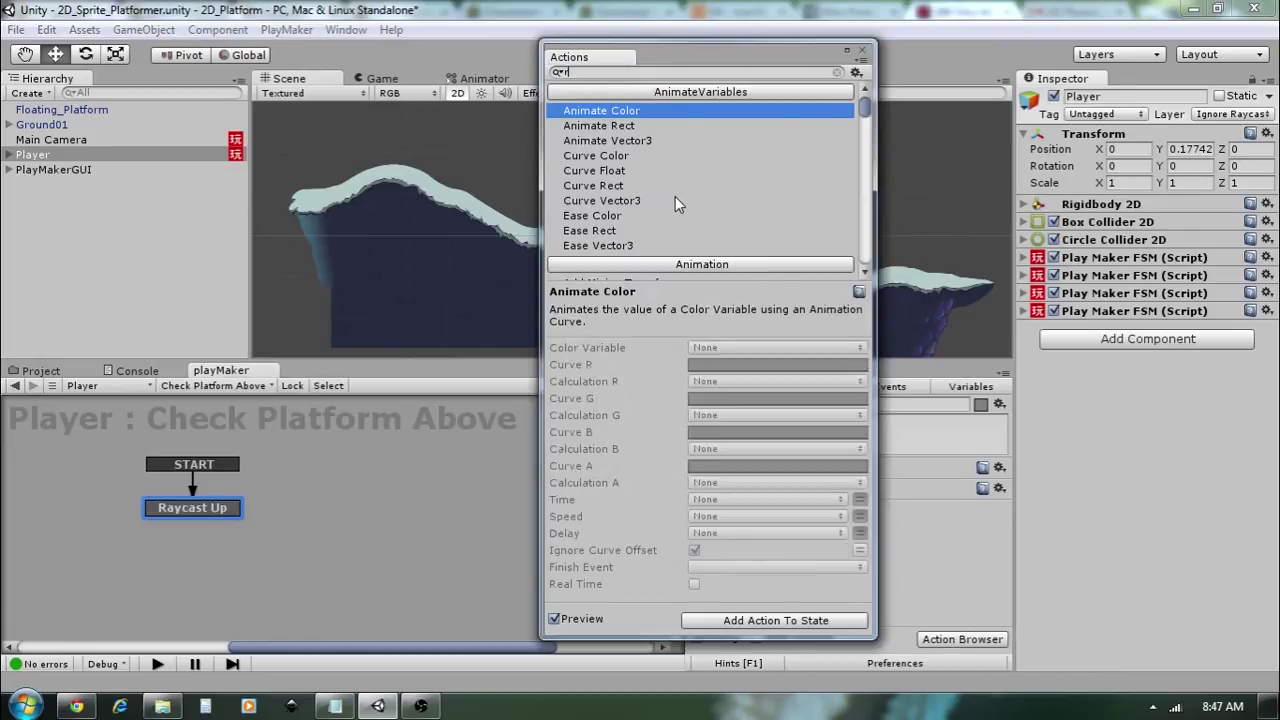
type("ray cast")
key("BackSpace")
left_click(608, 188)
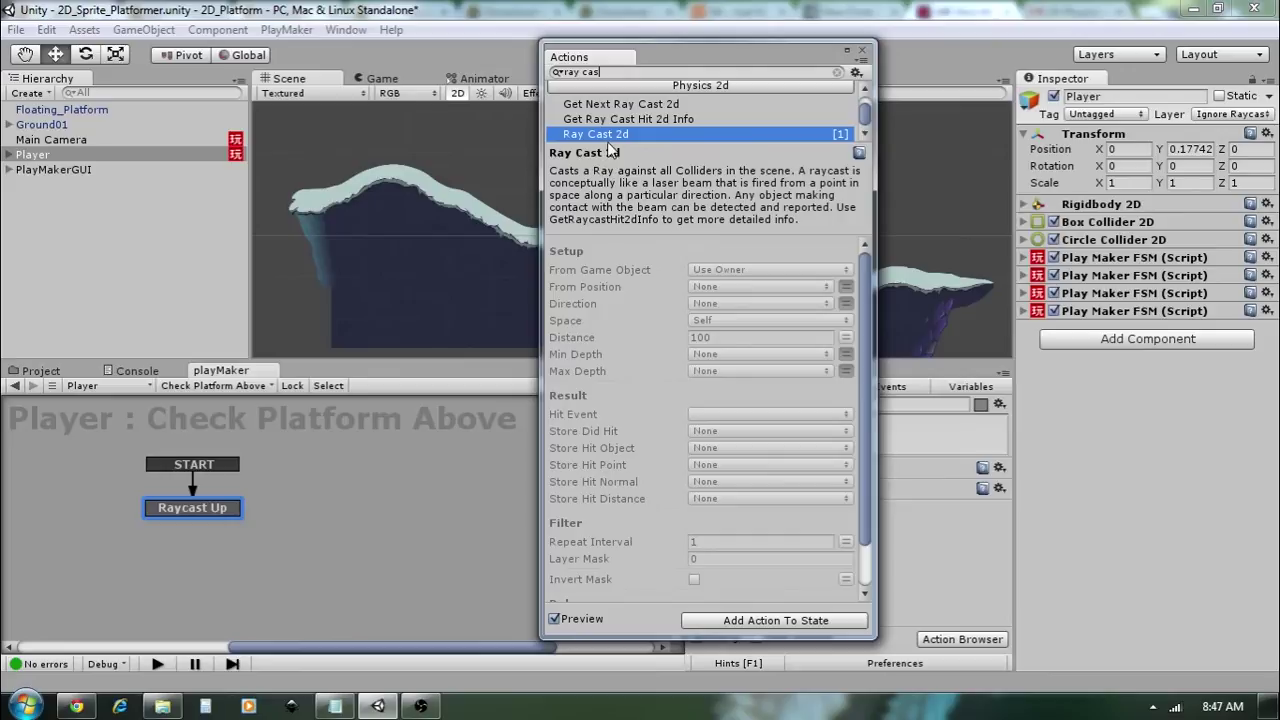
double_click(608, 136)
left_click(862, 49)
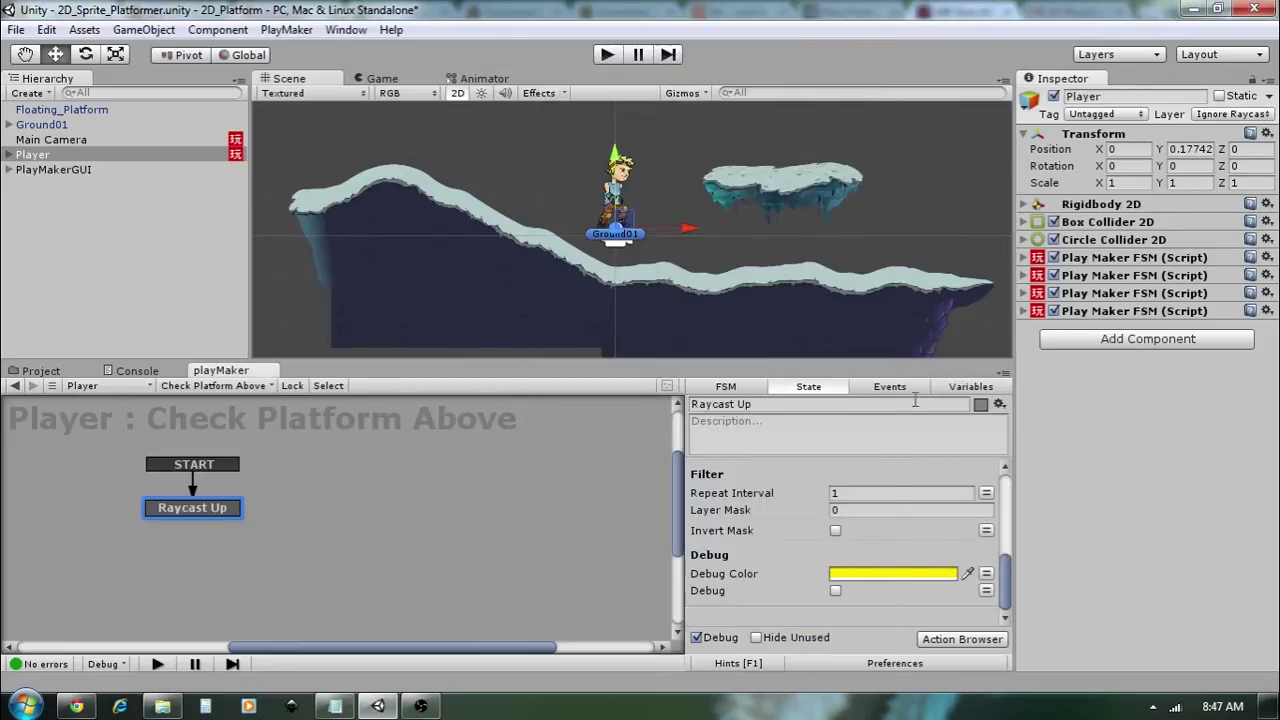
Create a new FSM variable named groundObj with the type GameObject.
scroll(885, 490, "up", 10)
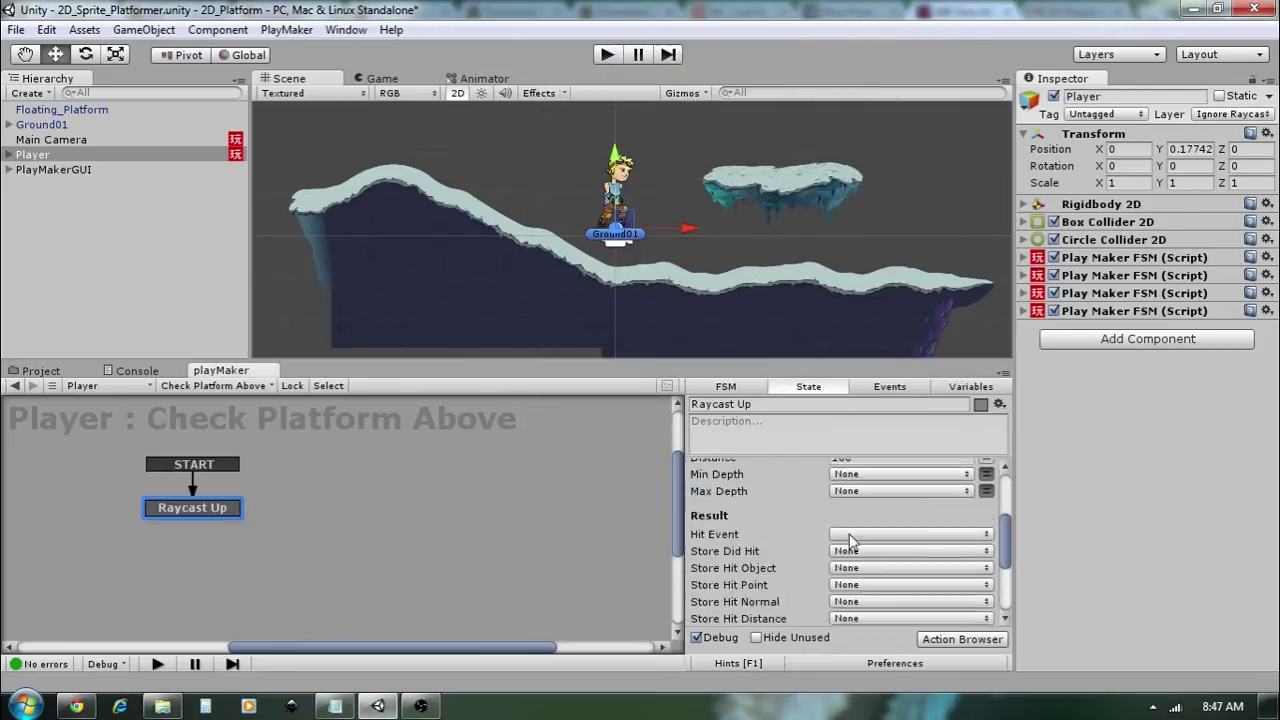
left_click(968, 387)
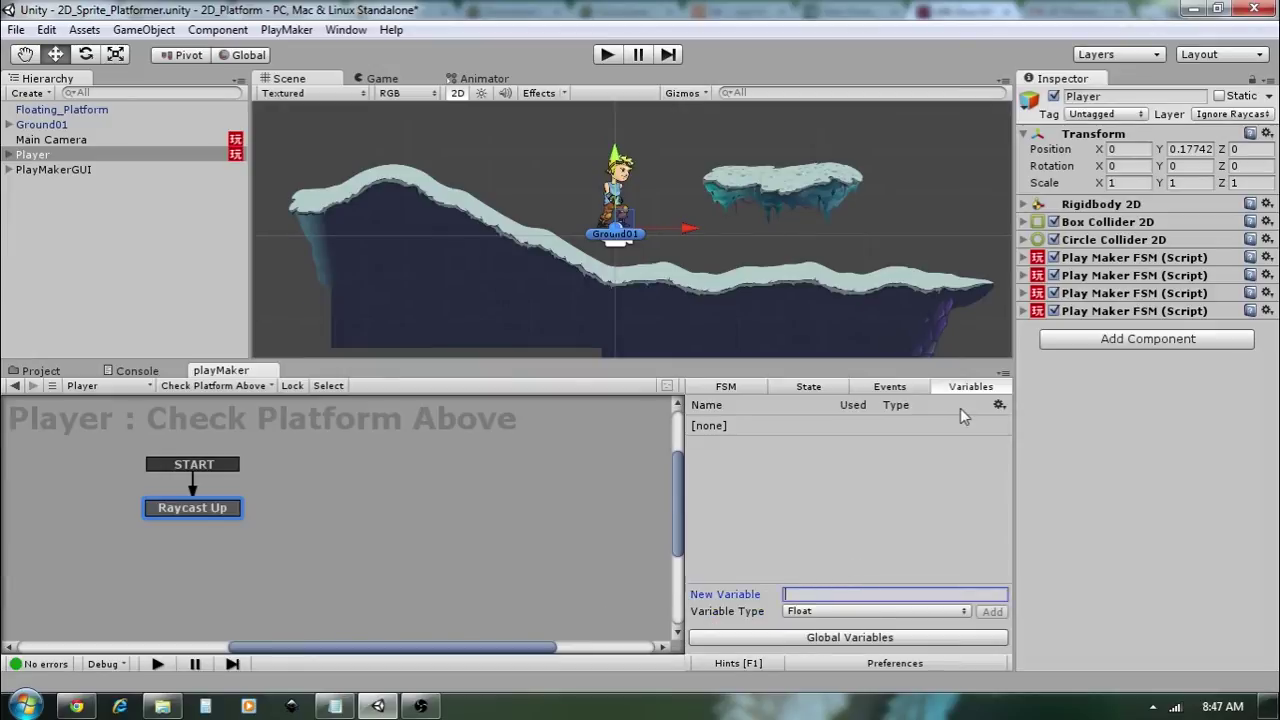
type("groundObj")
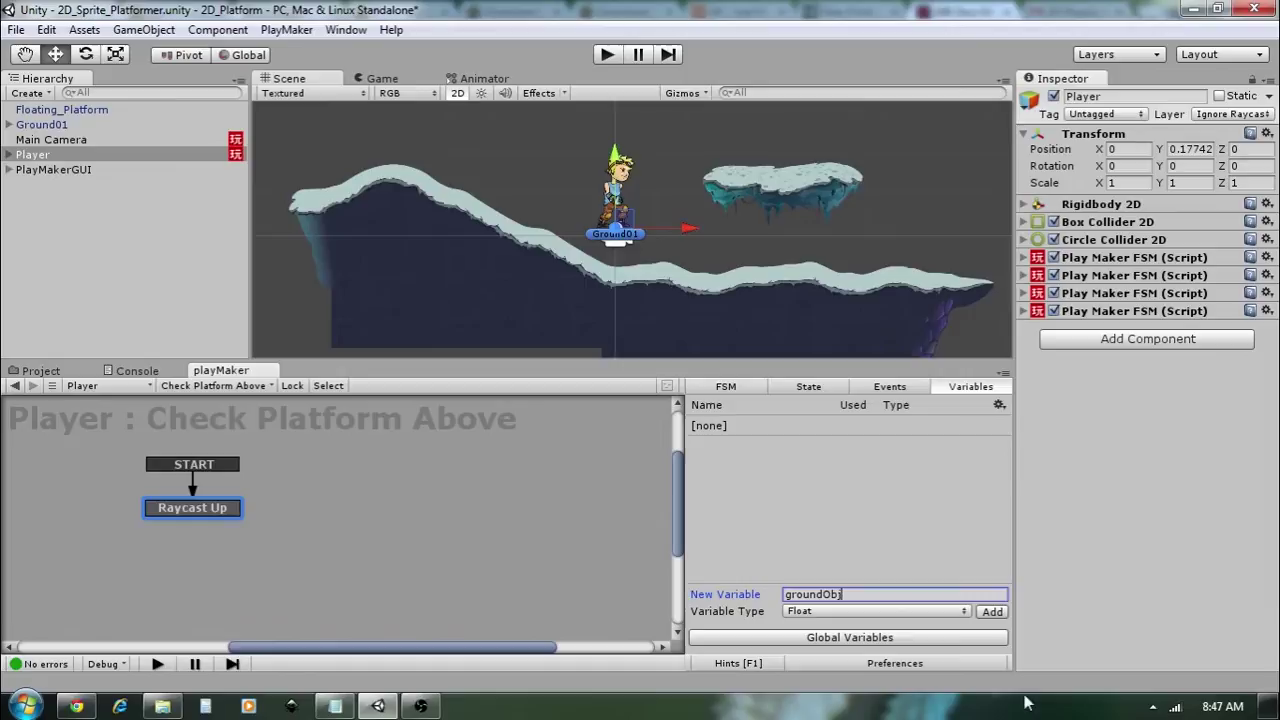
left_click(955, 611)
left_click(845, 420)
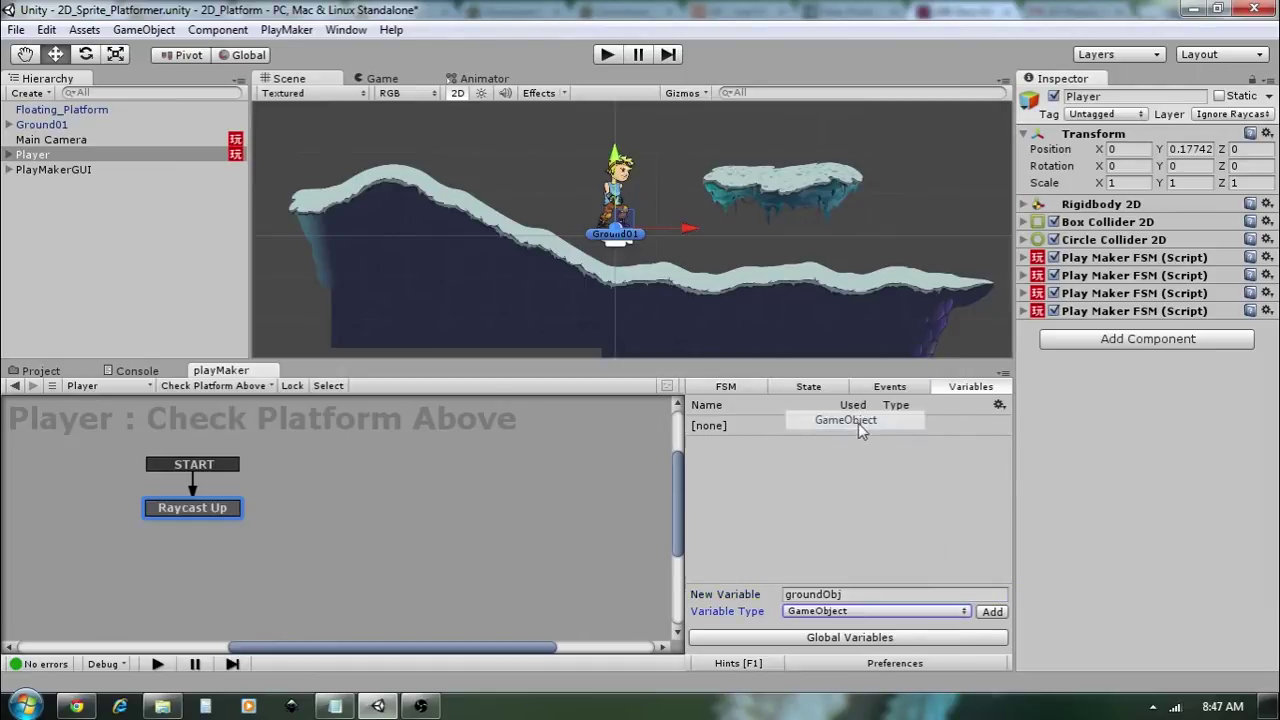
left_click(990, 612)
Add an event named "Next" to the Check Platform Above FSM.
left_click(886, 389)
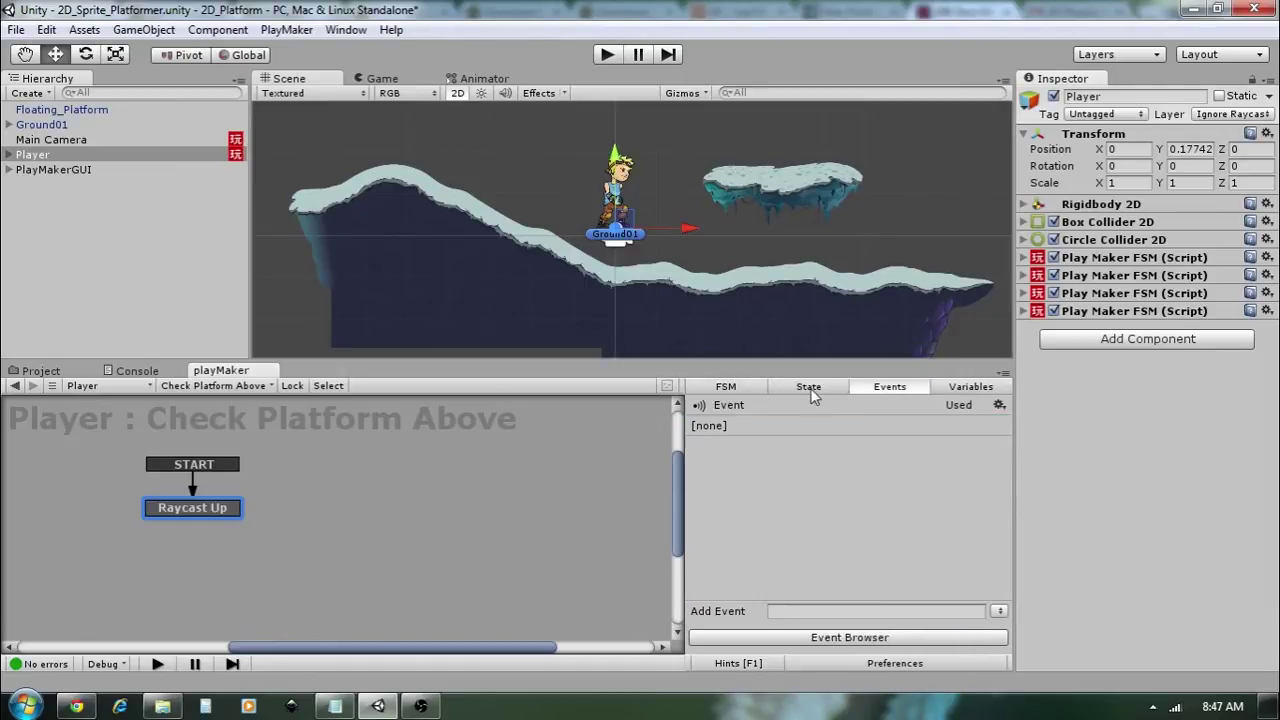
left_click(810, 389)
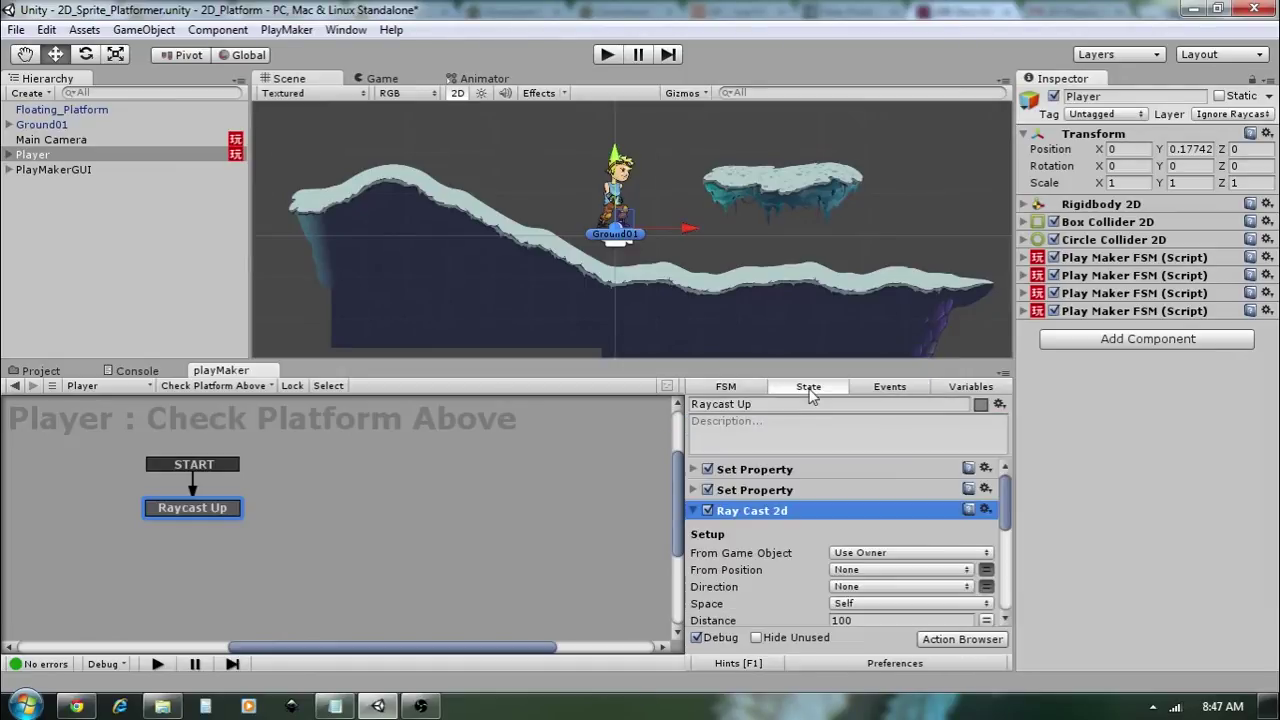
left_click(898, 388)
left_click(812, 610)
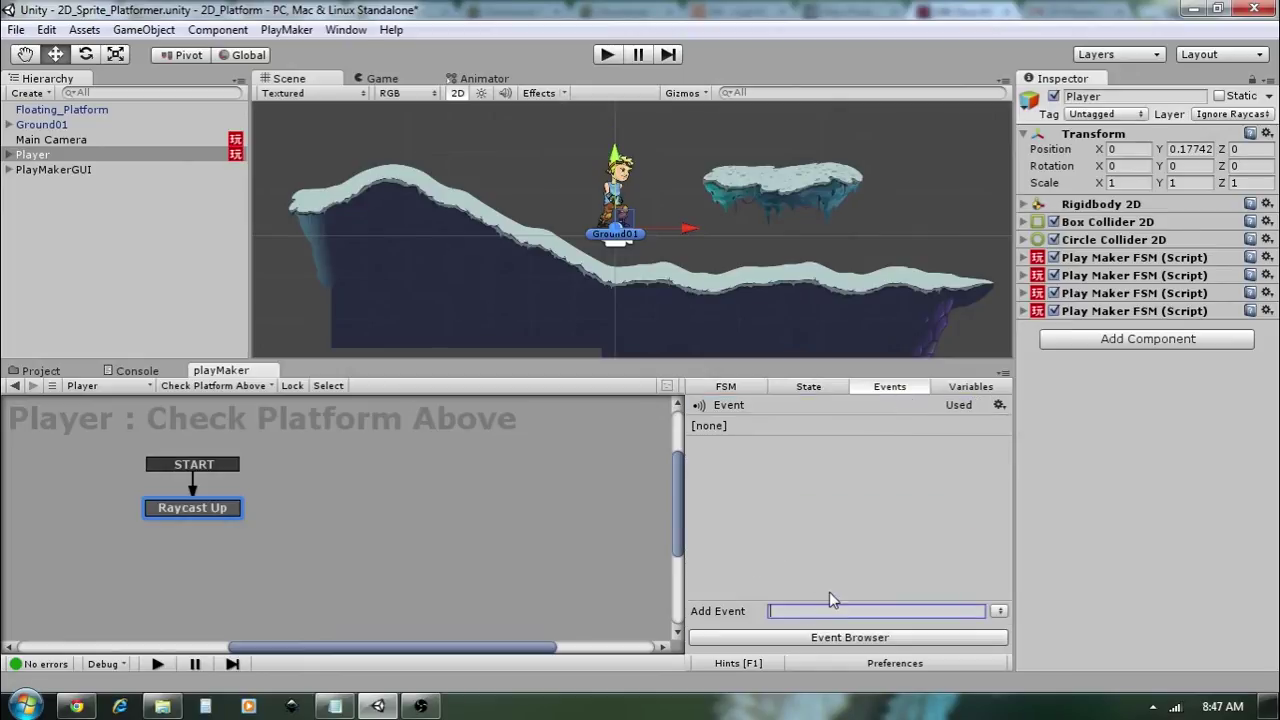
type("Next")
key("Return")
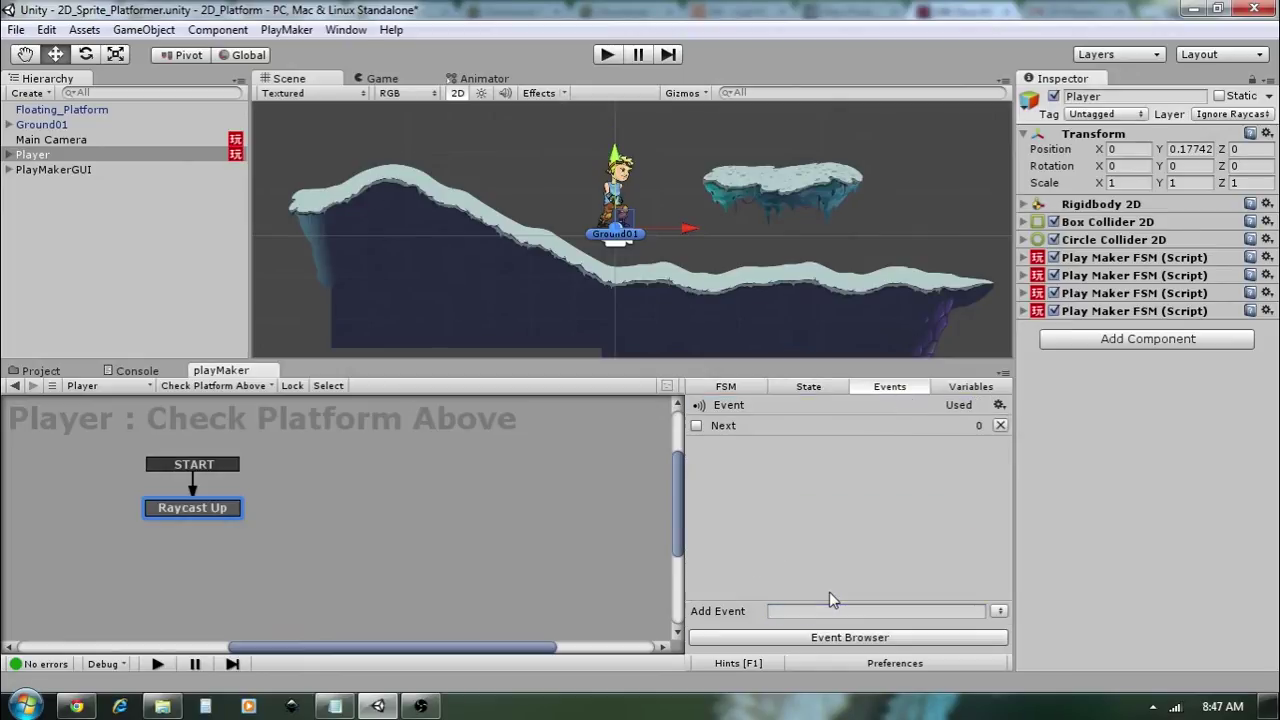
Set the Ray Cast 2d action's distance to 1.9 and its direction to X 0, Y 1.
left_click(799, 387)
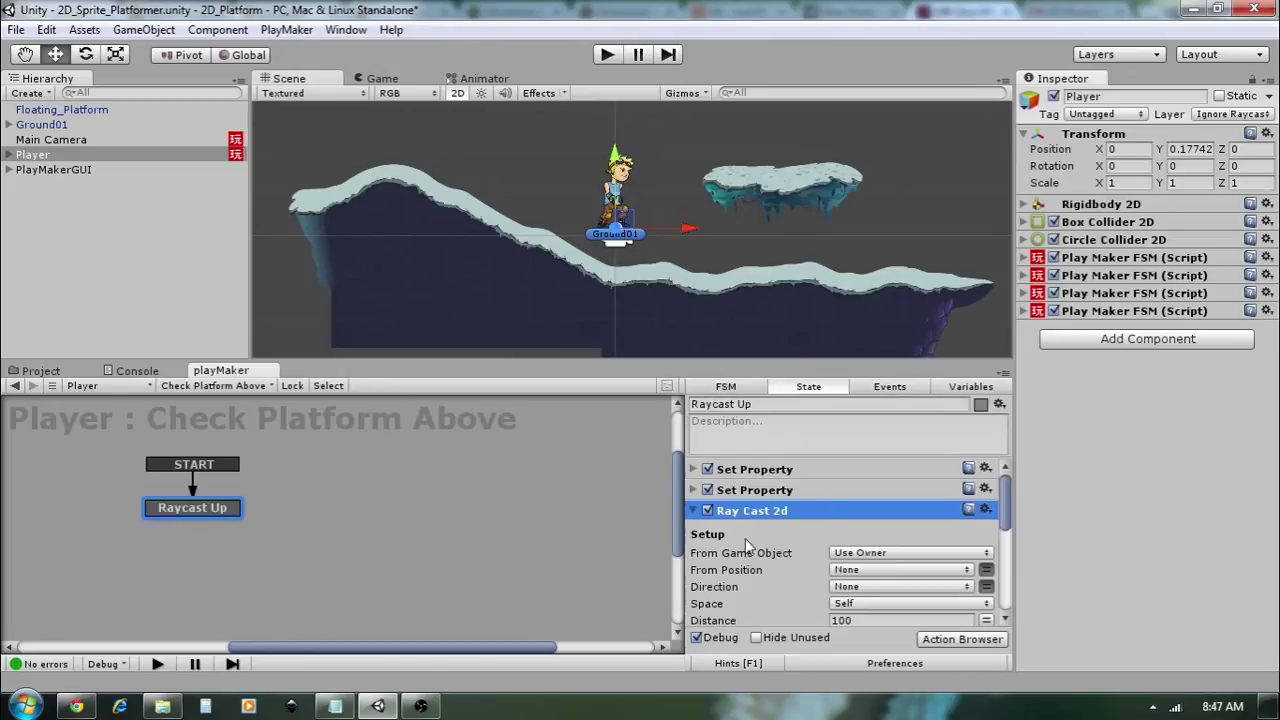
scroll(817, 563, "down", 2)
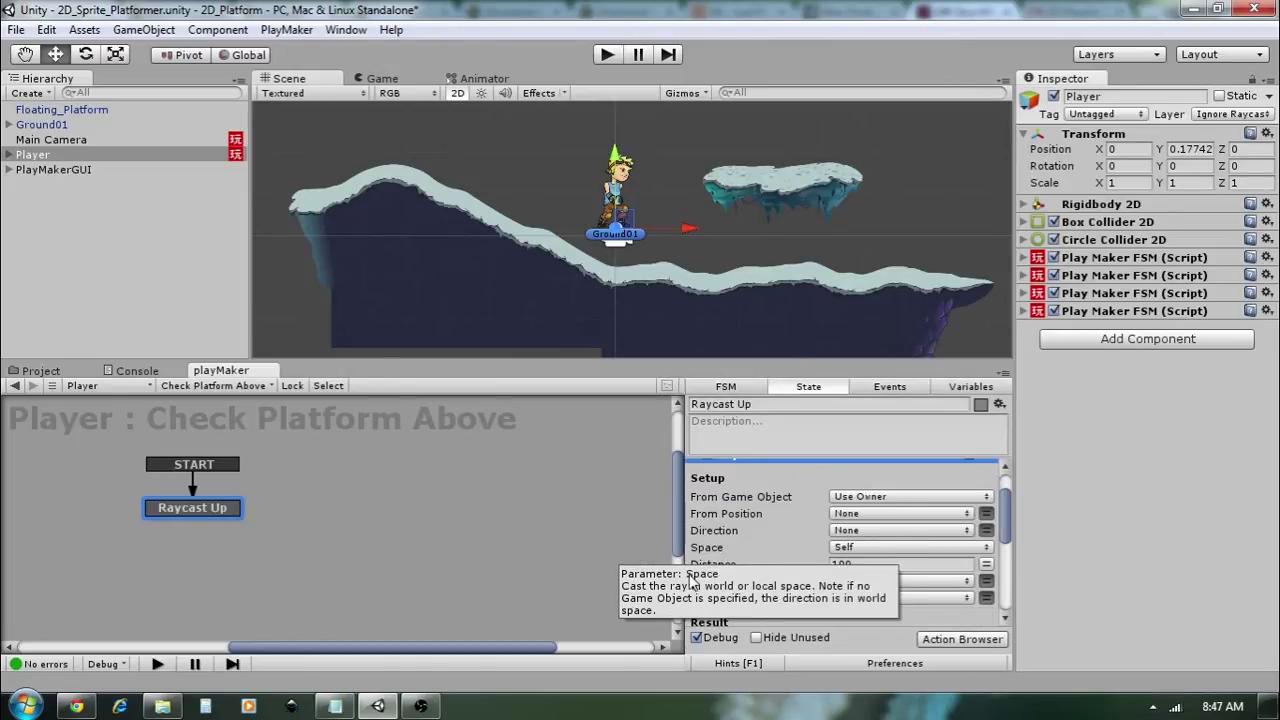
left_click(886, 563)
type("1")
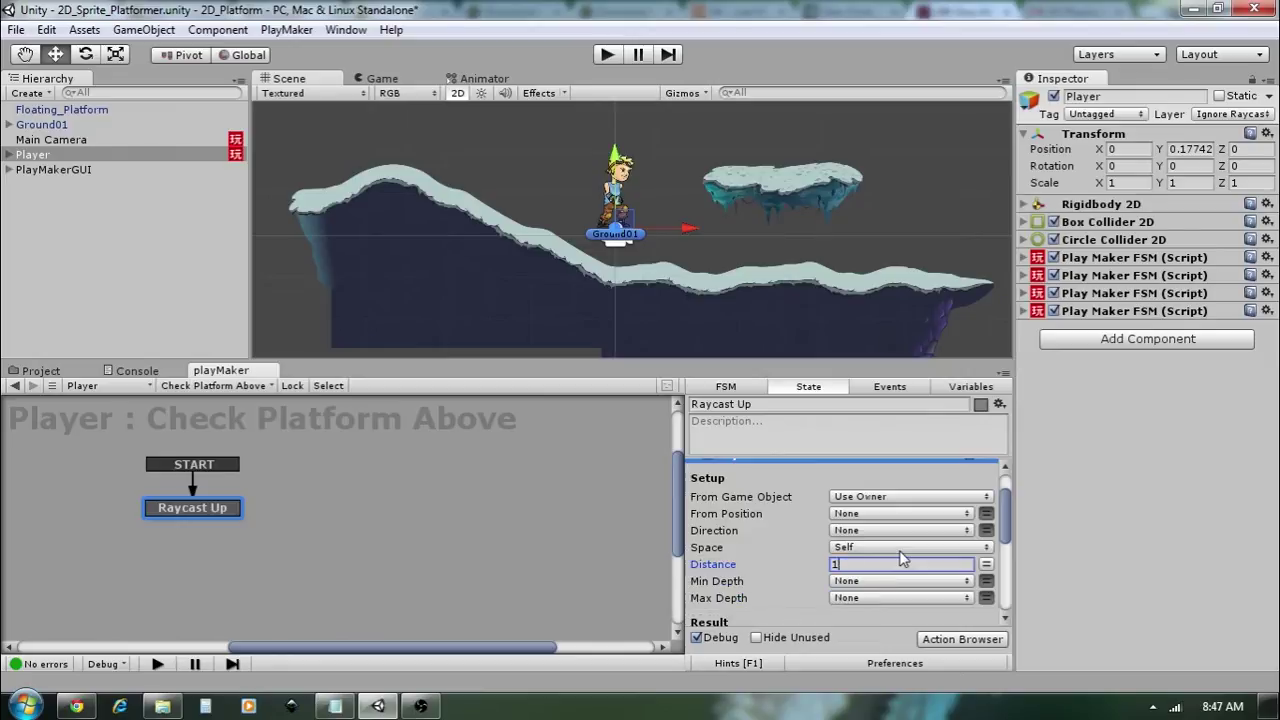
type(".9")
left_click(986, 530)
left_click(899, 546)
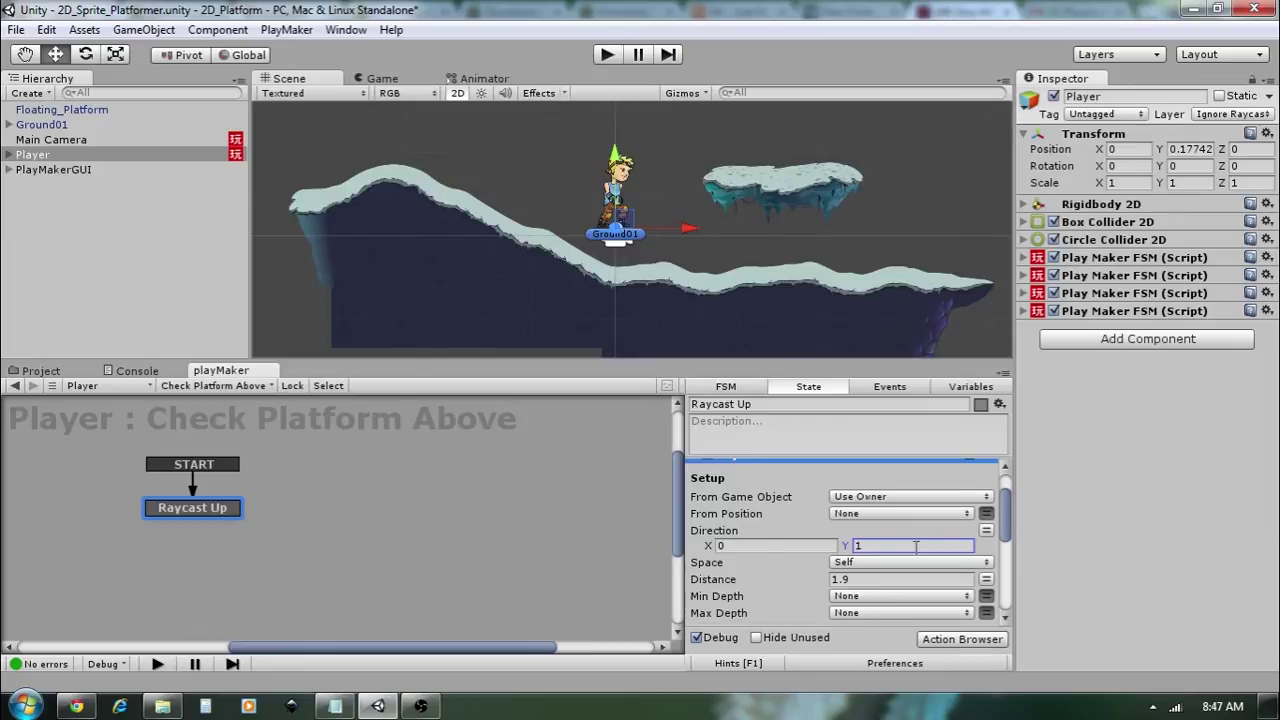
Store the Ray Cast 2d action's hit object in the groundObj variable.
scroll(774, 543, "down", 5)
scroll(774, 543, "up", 2)
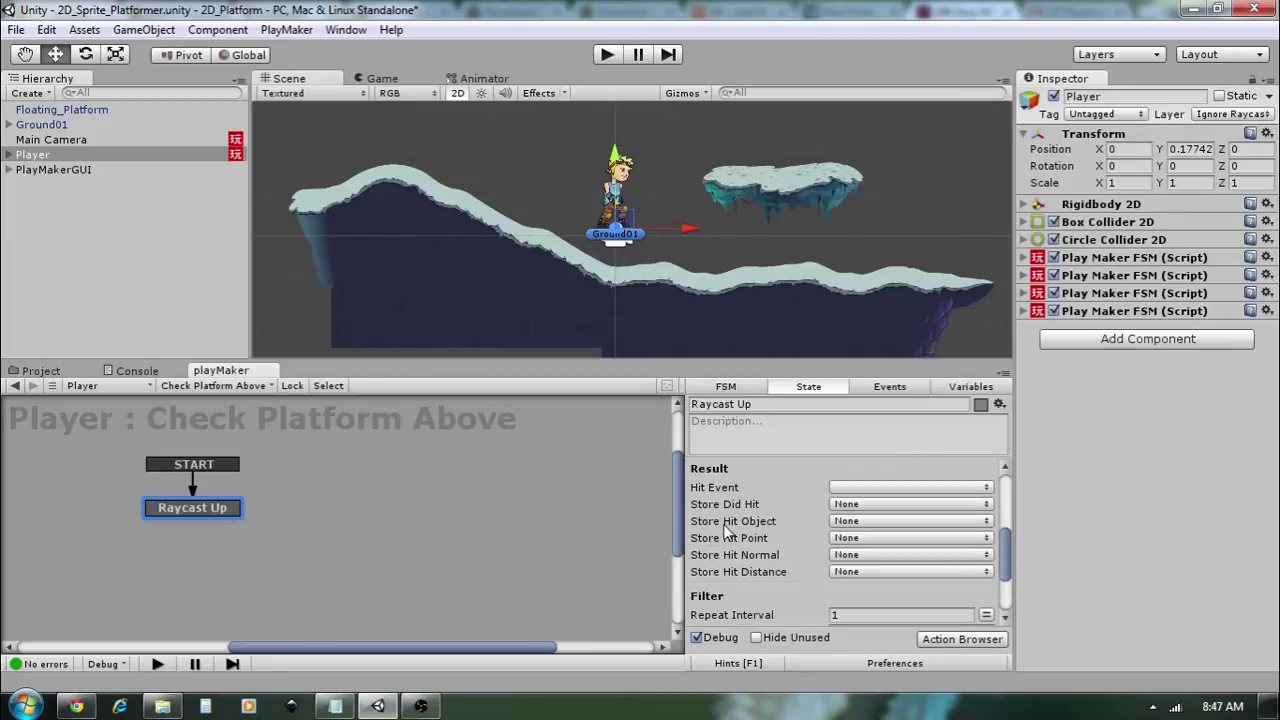
left_click(866, 521)
left_click(895, 564)
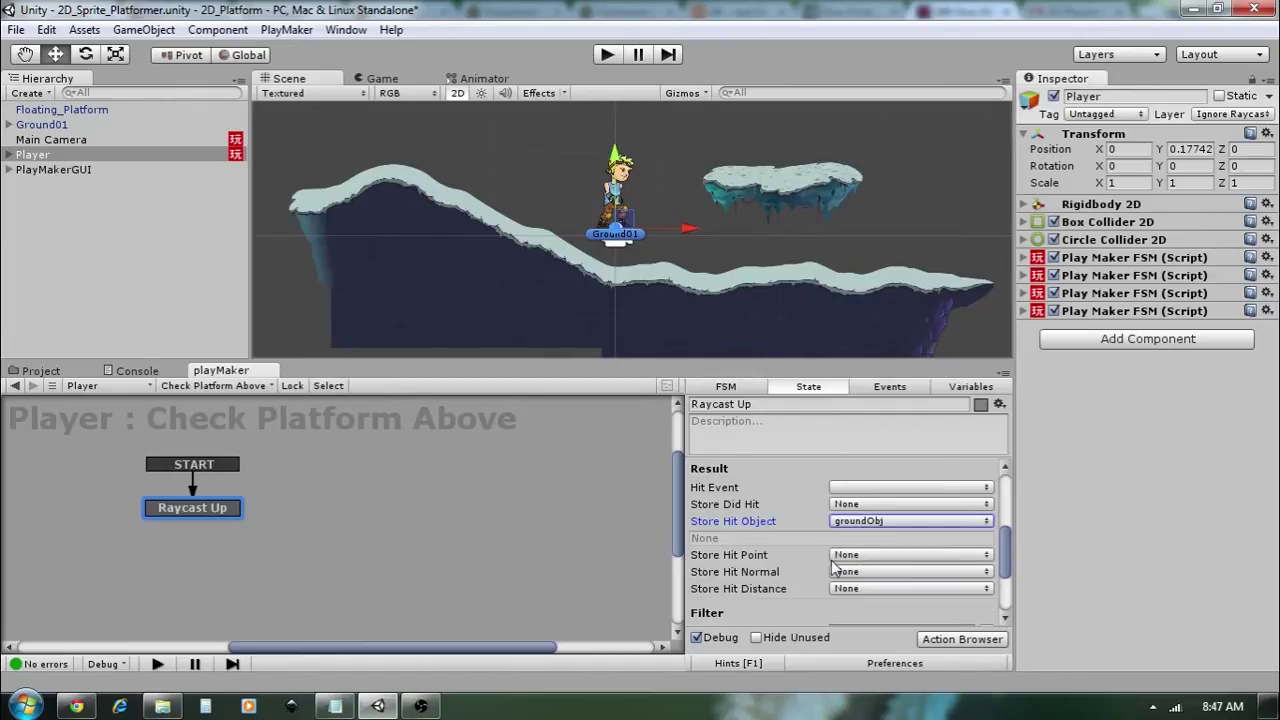
Give the raycast's layer mask 1 element and set that element to the Default layer.
scroll(884, 569, "down", 3)
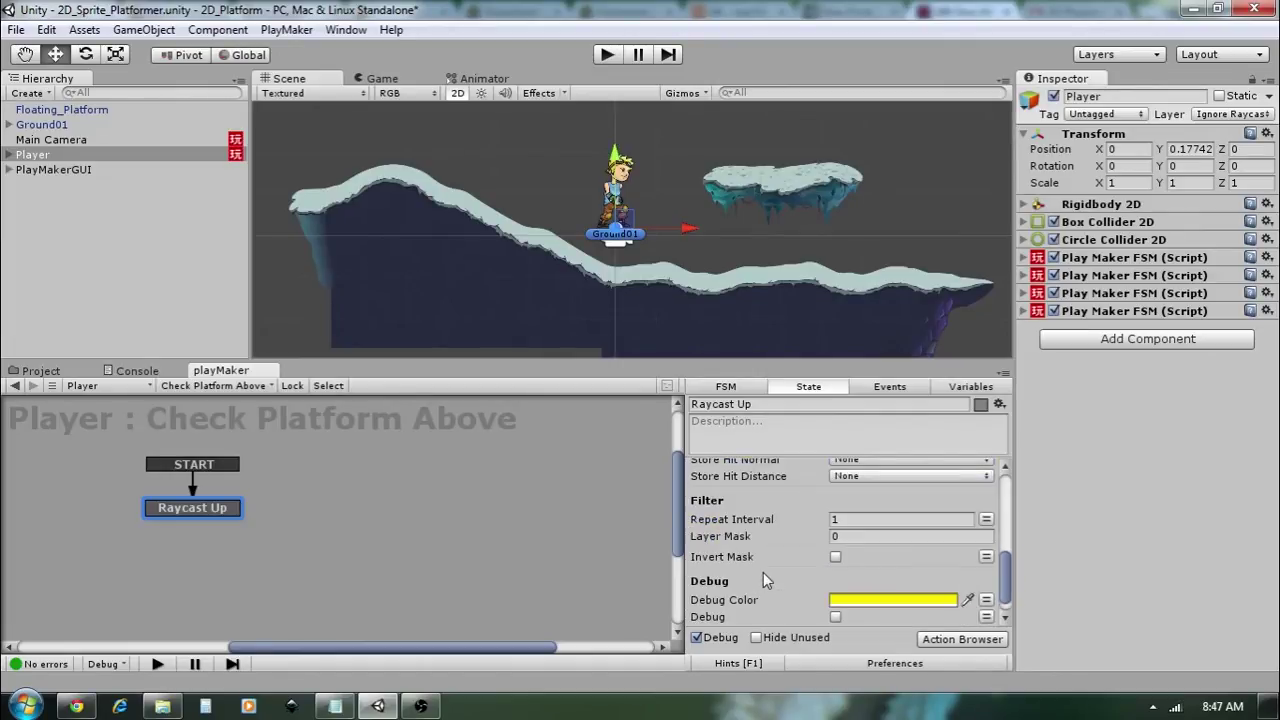
left_click(847, 537)
type("1")
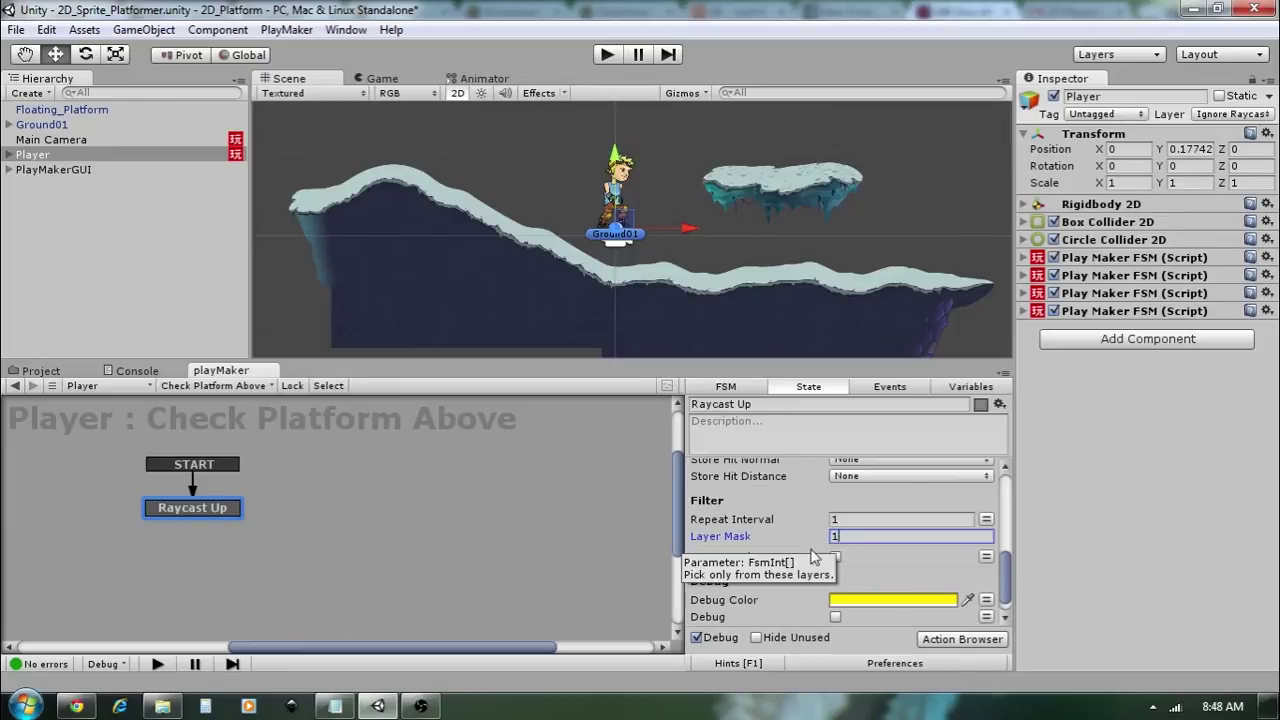
key("Return")
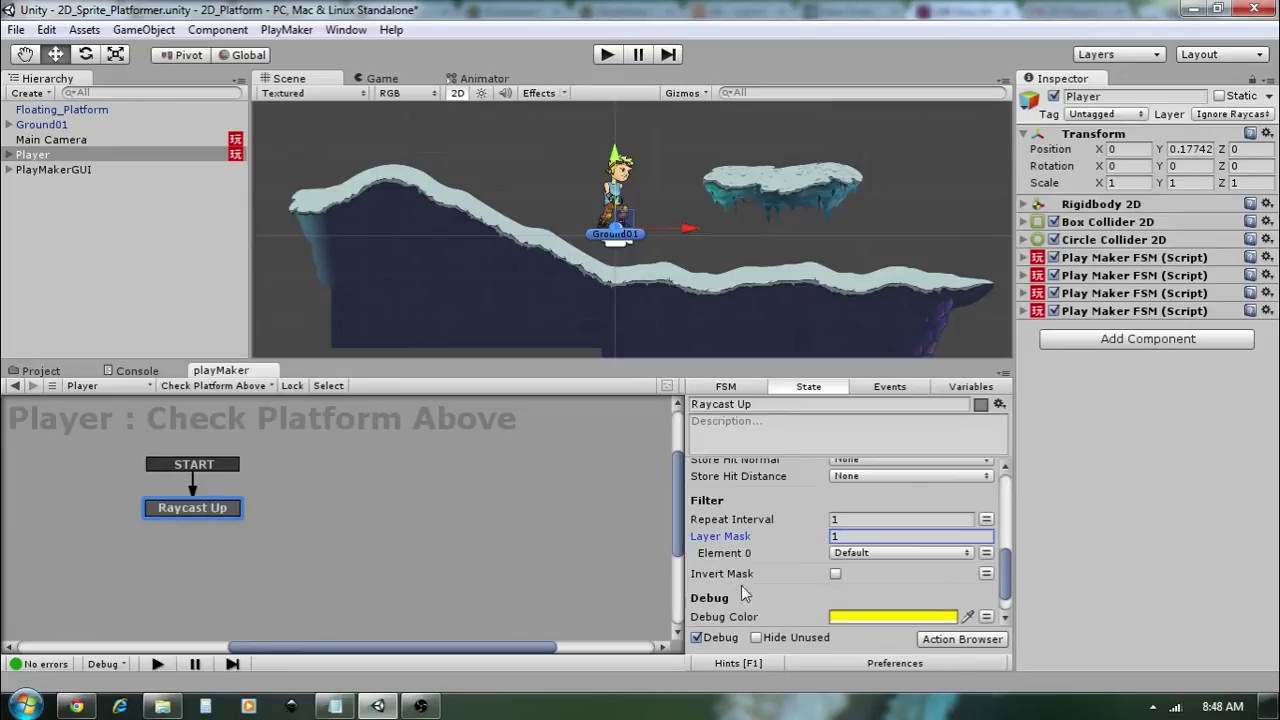
left_click(884, 553)
left_click(887, 576)
scroll(782, 575, "up", 5)
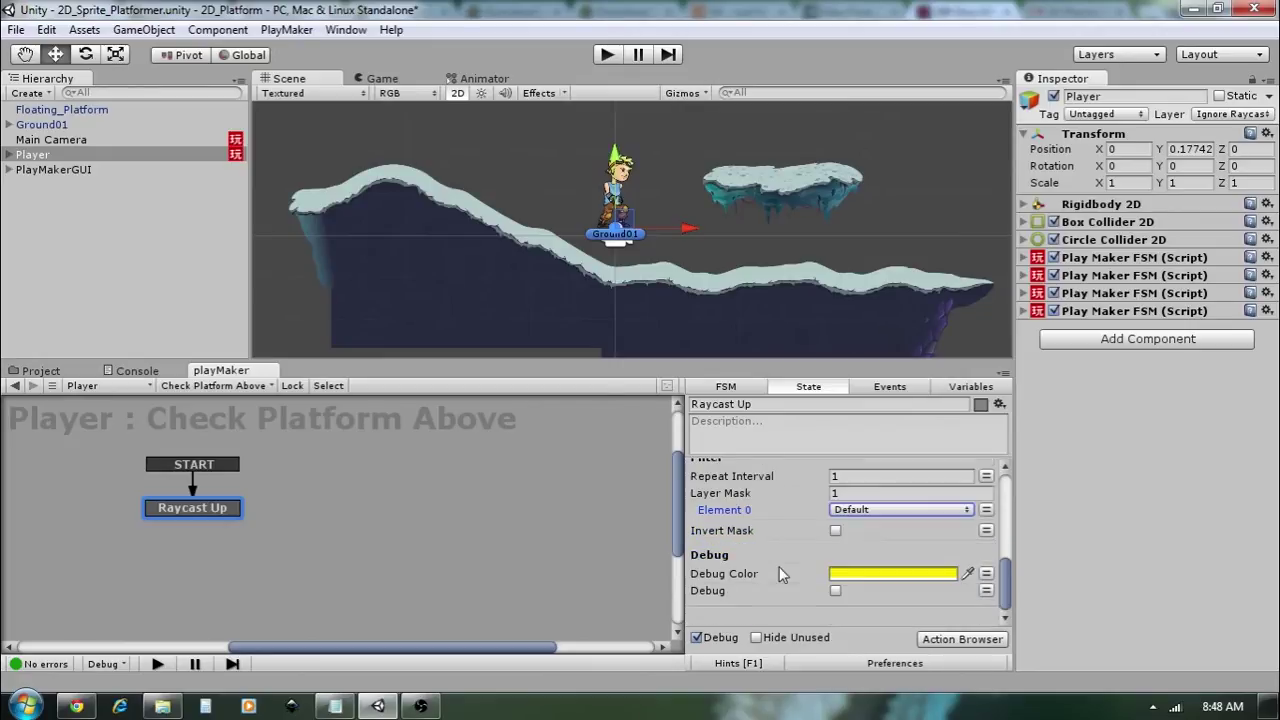
scroll(780, 574, "down", 5)
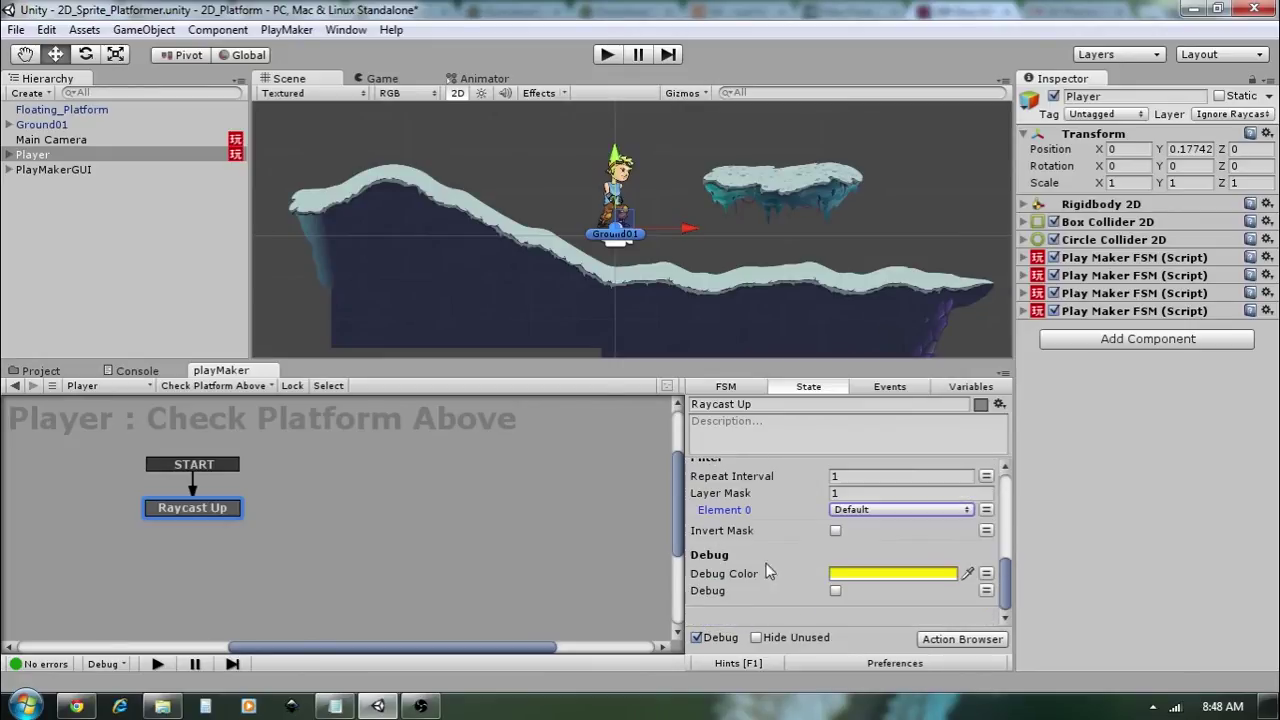
Turn on the Ray Cast 2d action's own Debug option and collapse the action.
left_click(836, 591)
scroll(800, 575, "up", 8)
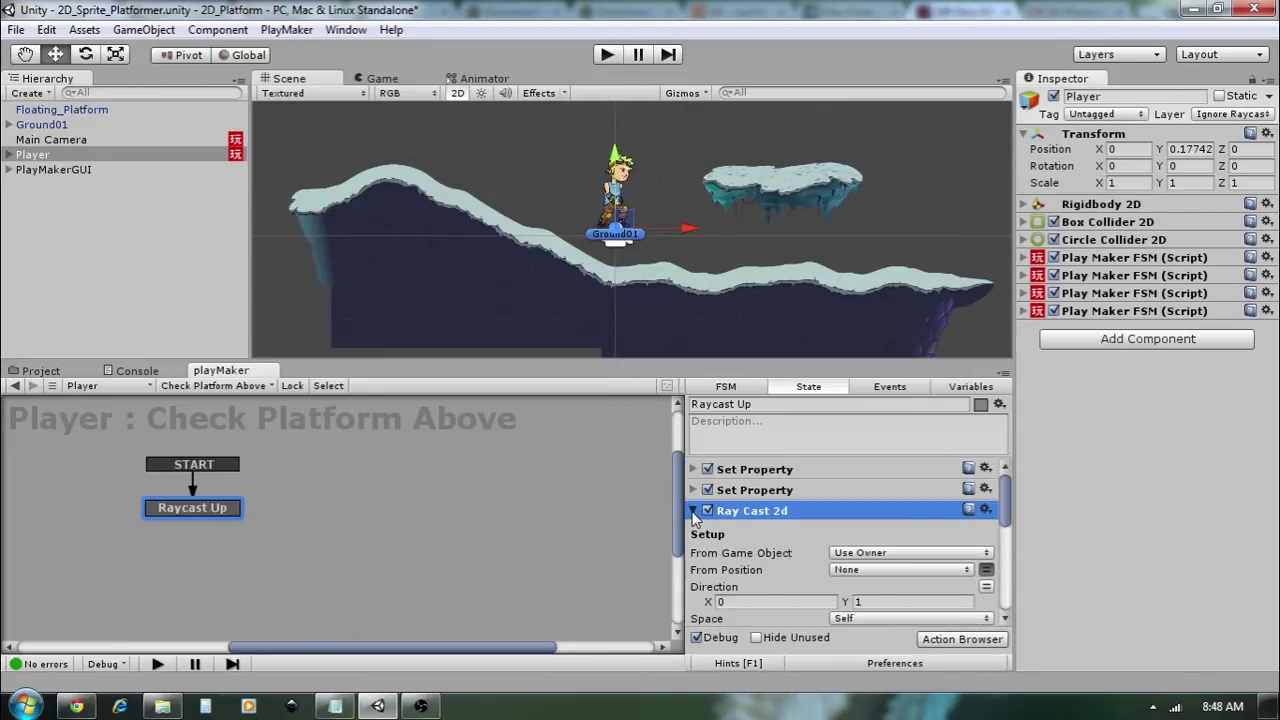
left_click(693, 511)
left_click(742, 547)
Find the Game Object Compare Tag action with the search "game obj" and add it to the Raycast Up state.
left_click(945, 640)
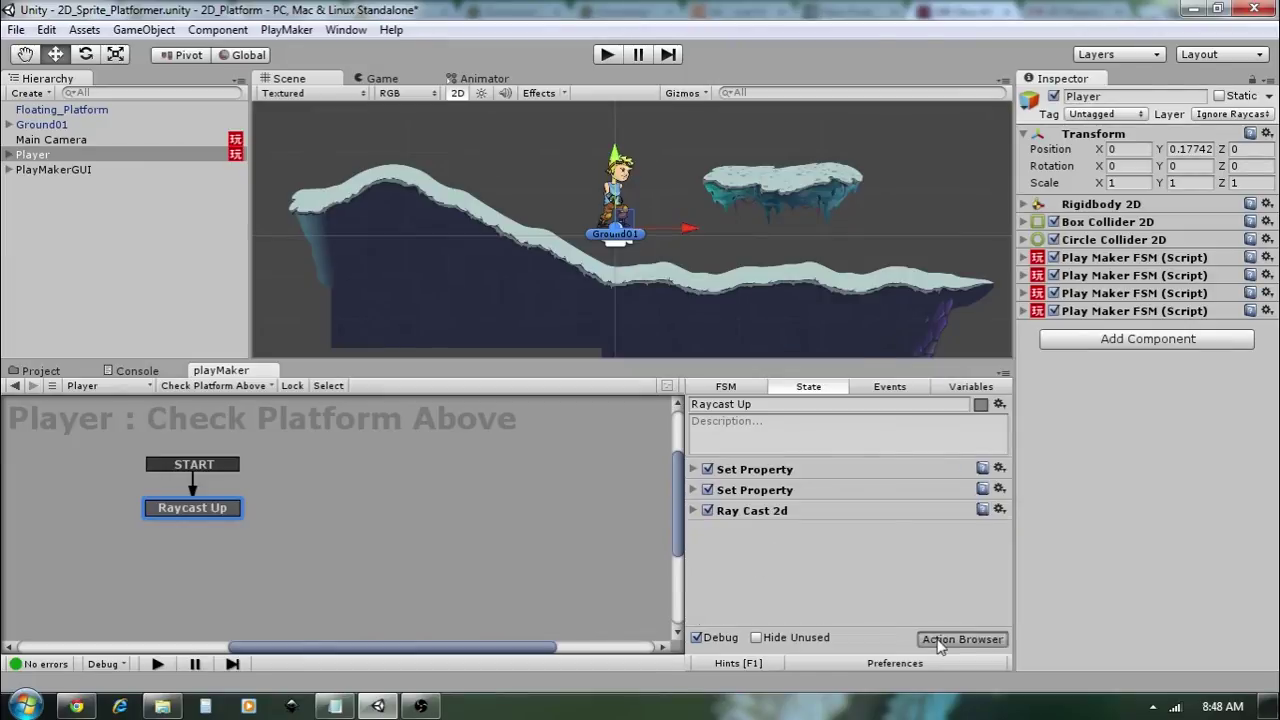
type("game")
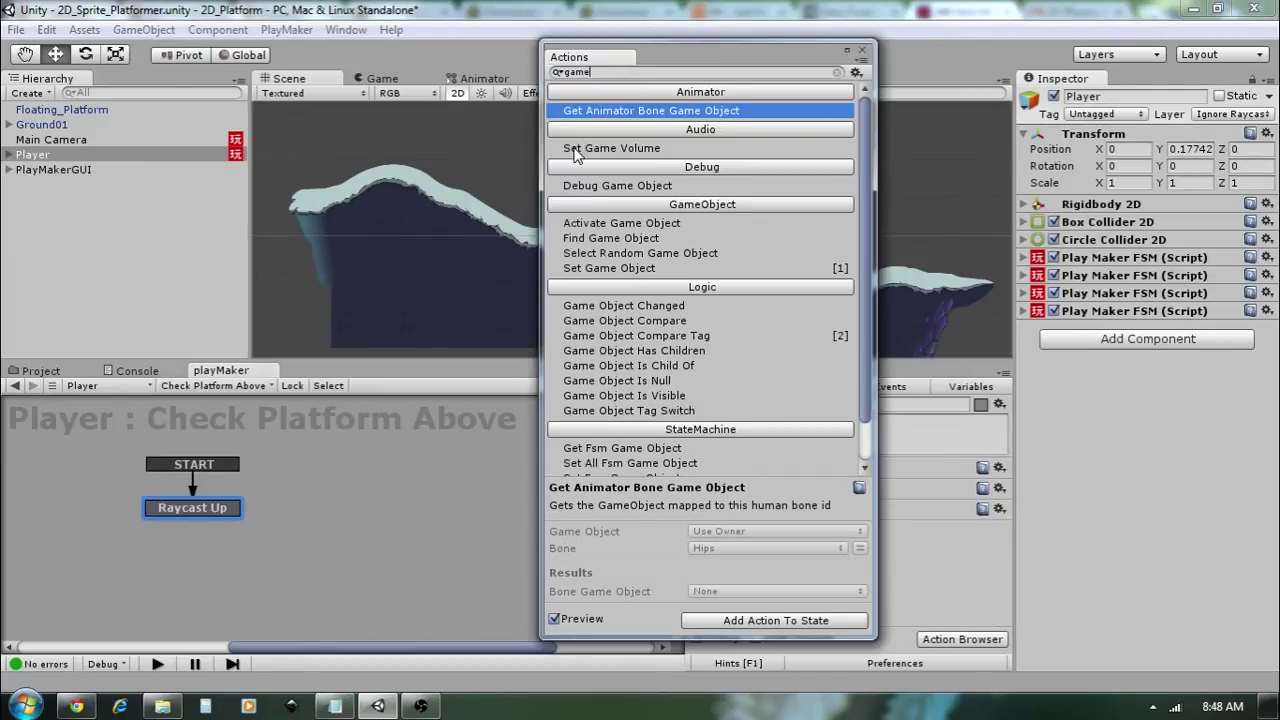
type("bj")
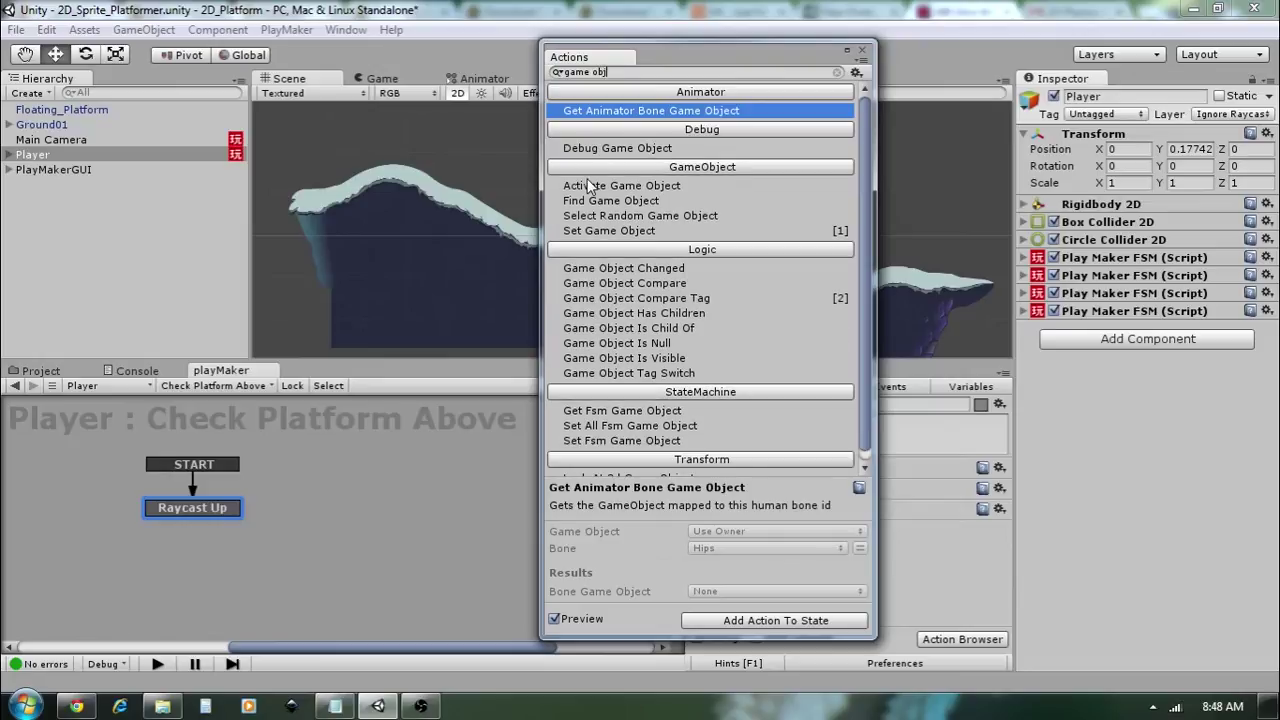
double_click(668, 298)
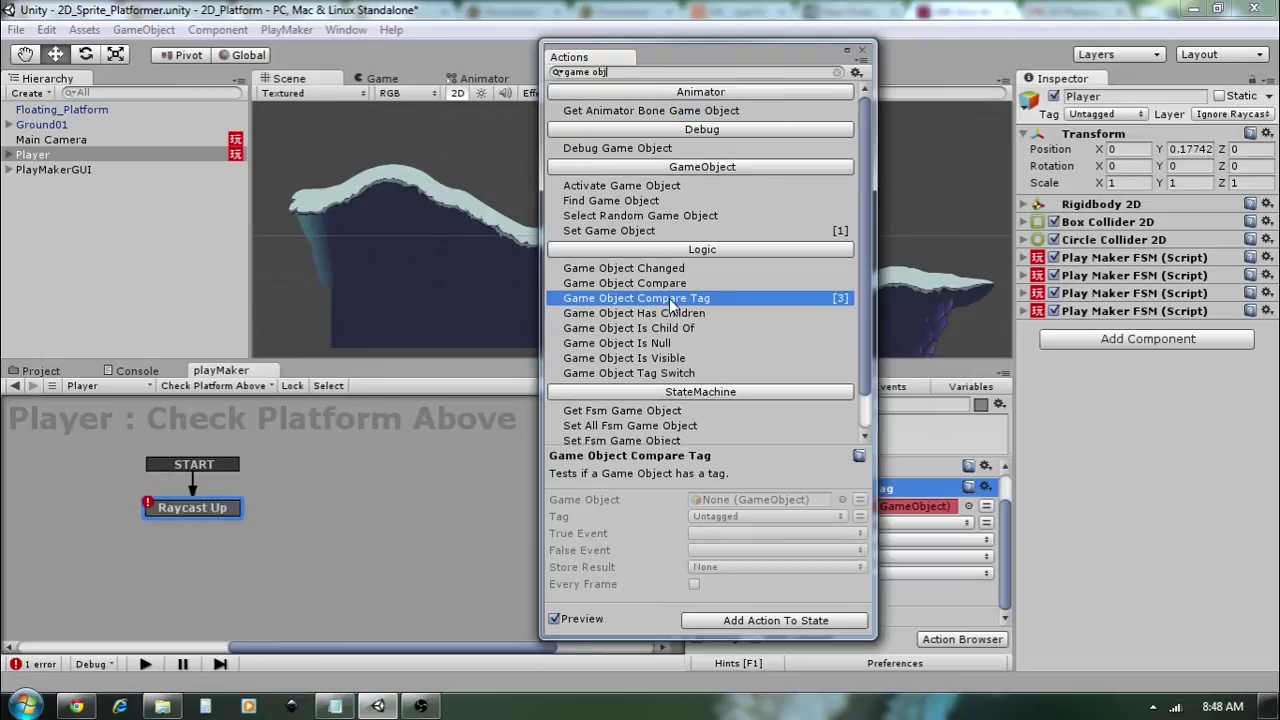
left_click(862, 50)
Set the Game Object Compare Tag action's tag to Ground and its True Event to Next, and collapse the action.
left_click(884, 522)
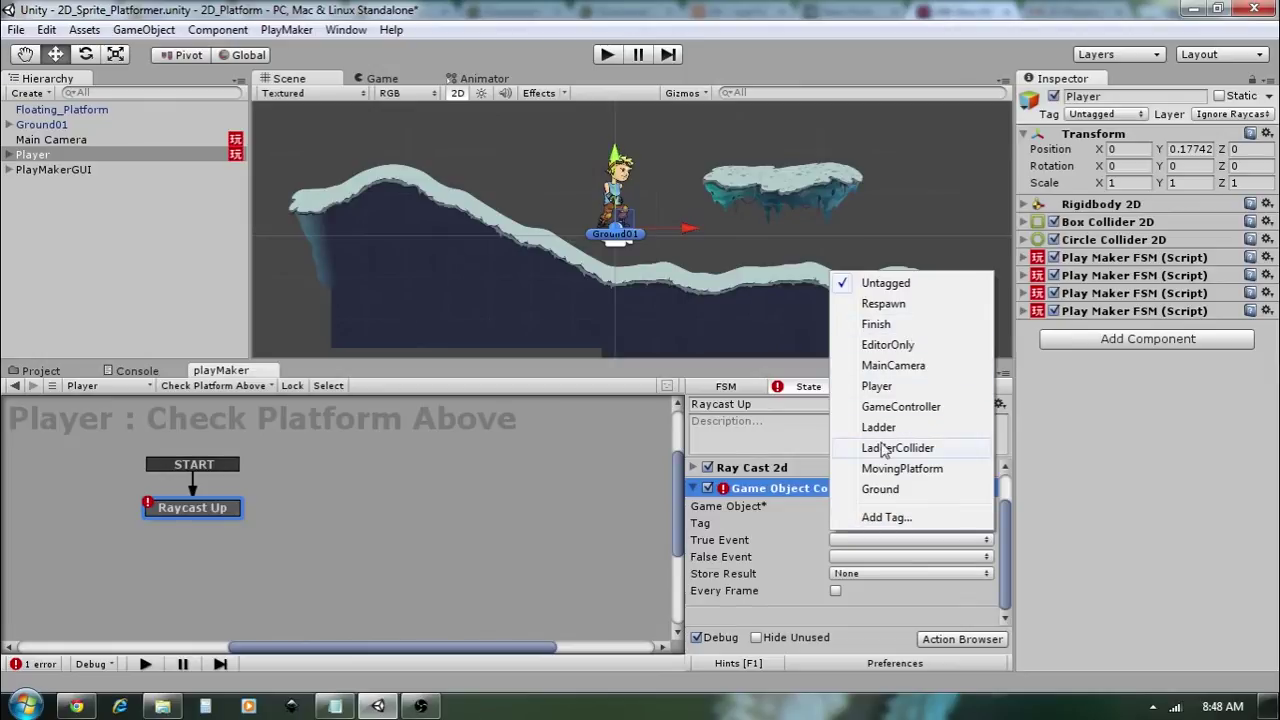
left_click(884, 489)
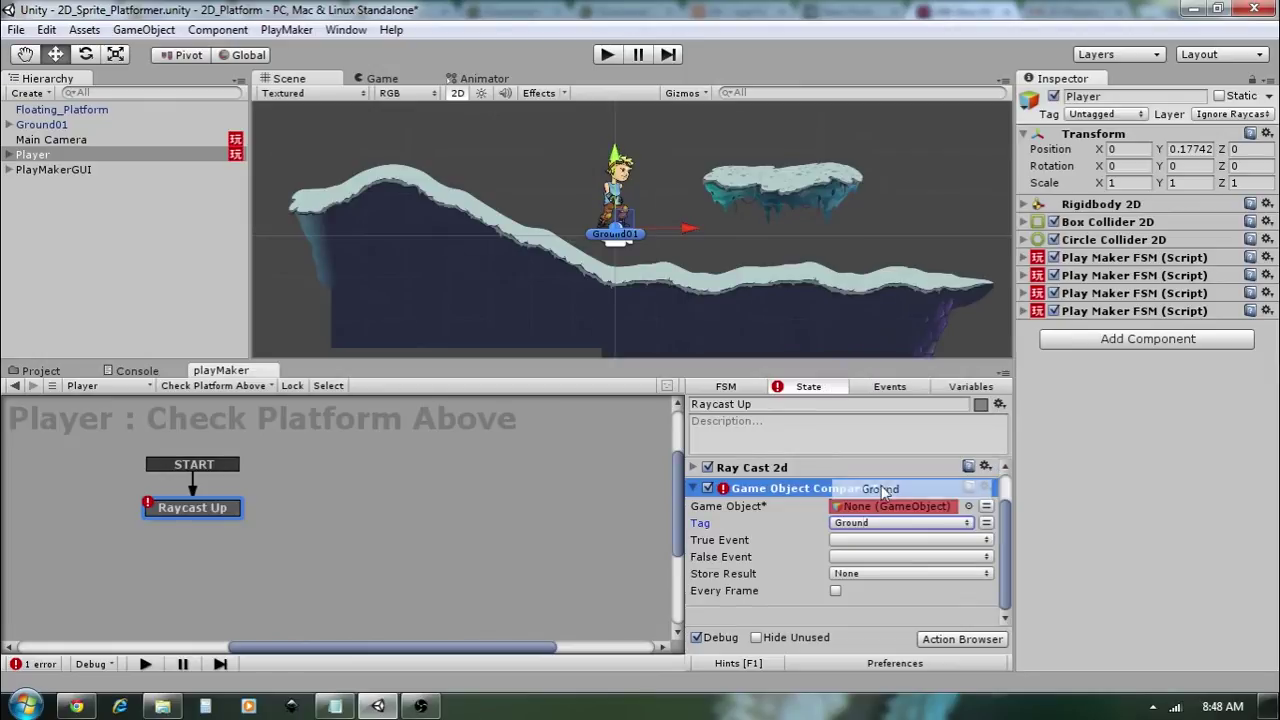
left_click(852, 540)
left_click(873, 582)
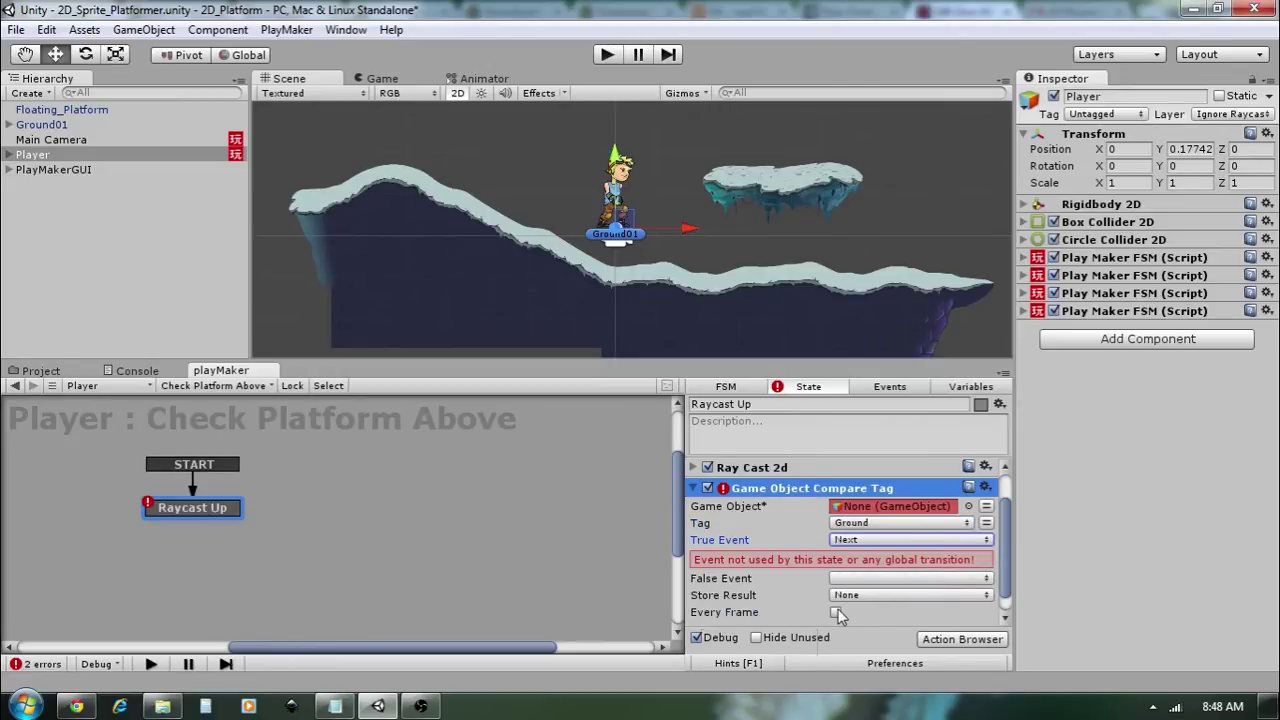
scroll(712, 550, "up", 2)
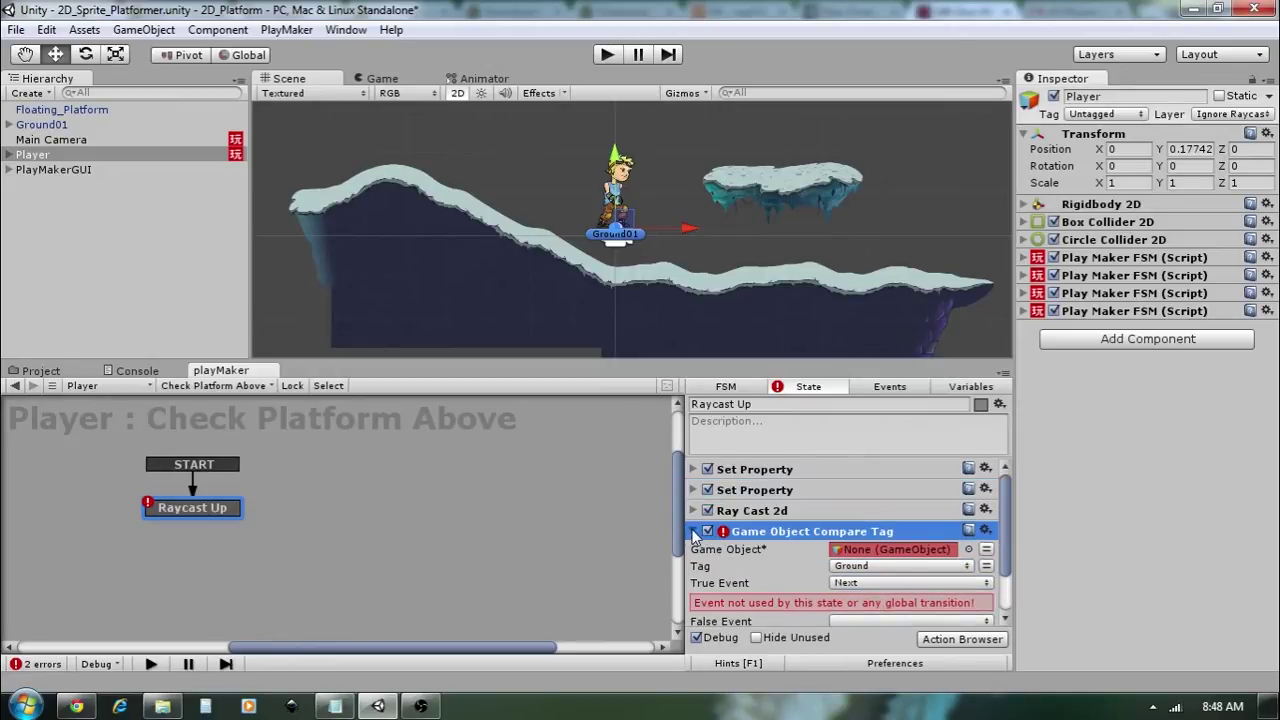
left_click(693, 531)
Add a Next transition to the Raycast Up state.
right_click(149, 510)
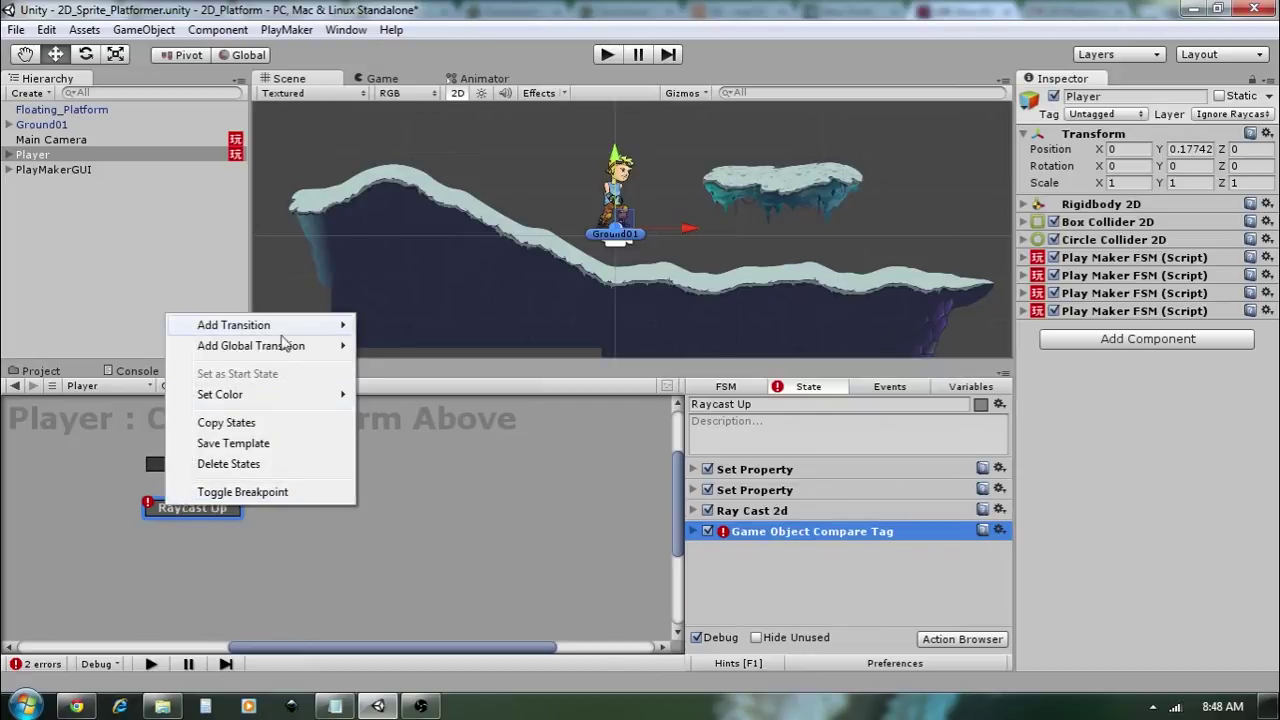
mouse_move(283, 328)
left_click(414, 327)
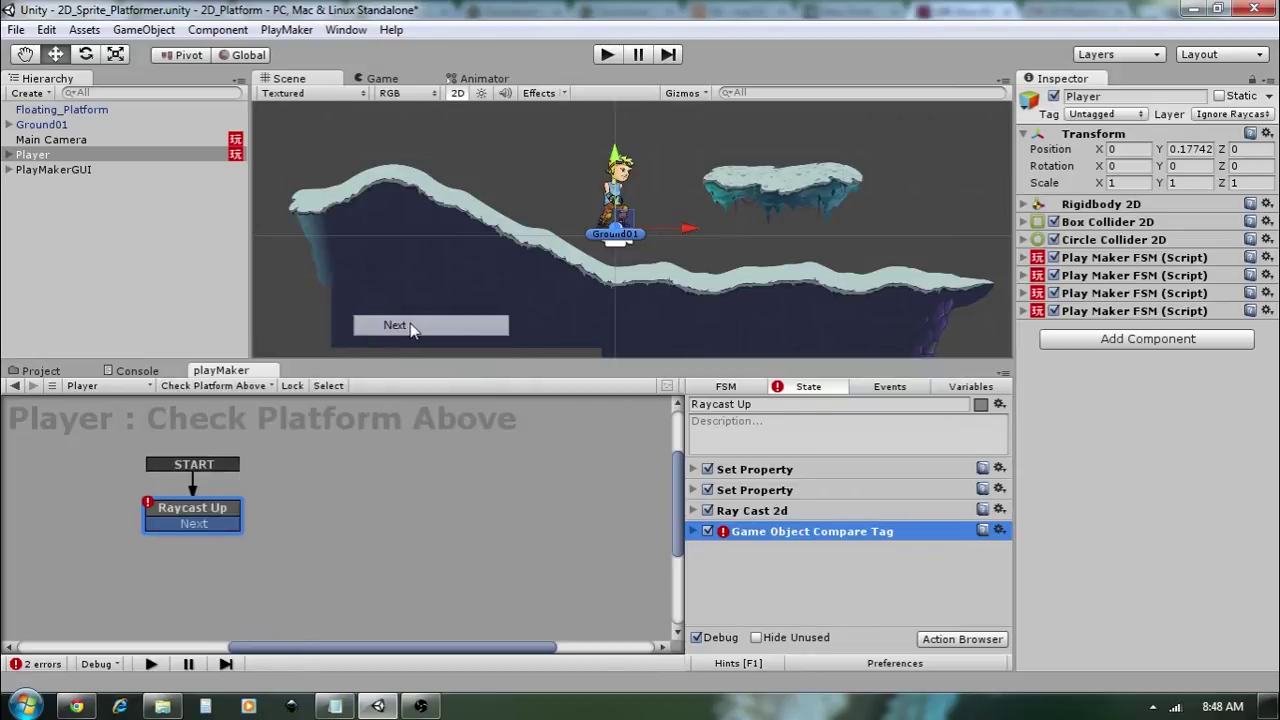
Add a new state below Raycast Up and connect the Next transition to it.
left_click(243, 570)
right_click(243, 578)
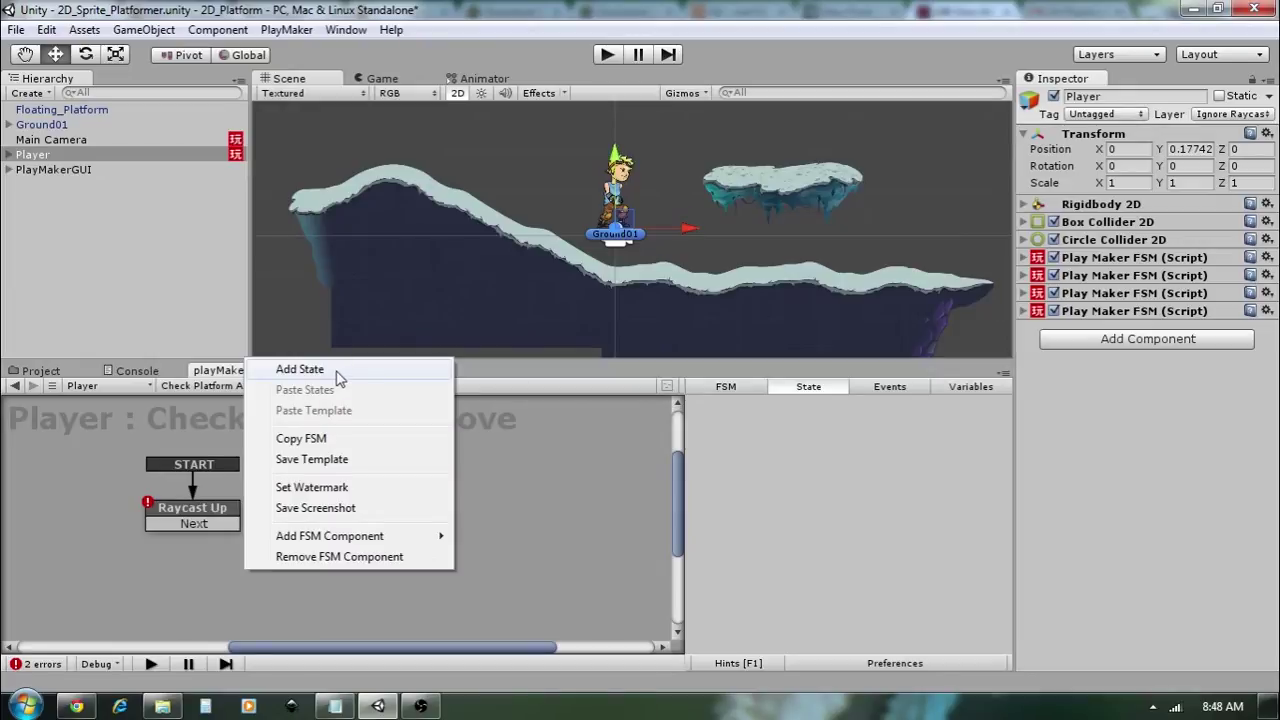
left_click(358, 371)
left_click_drag(310, 587, 214, 582)
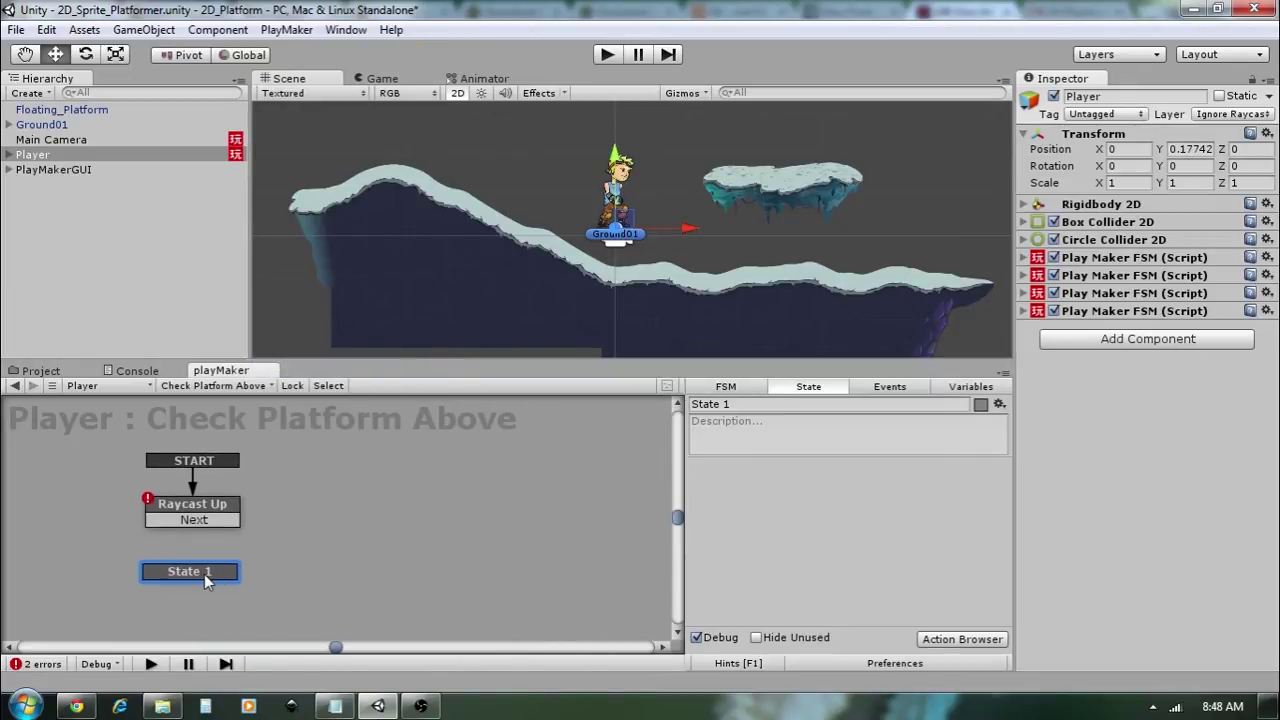
left_click_drag(190, 520, 131, 573)
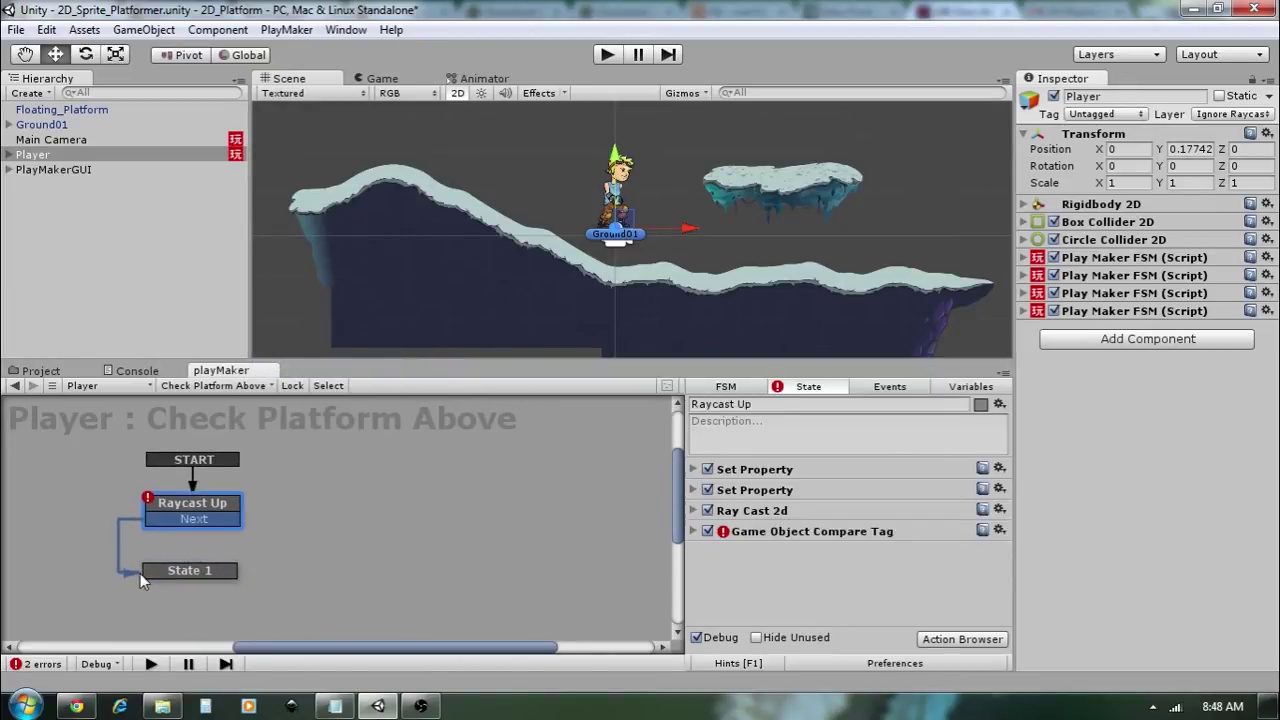
Rename the new state below Raycast Up as Disable Collider.
left_click(184, 568)
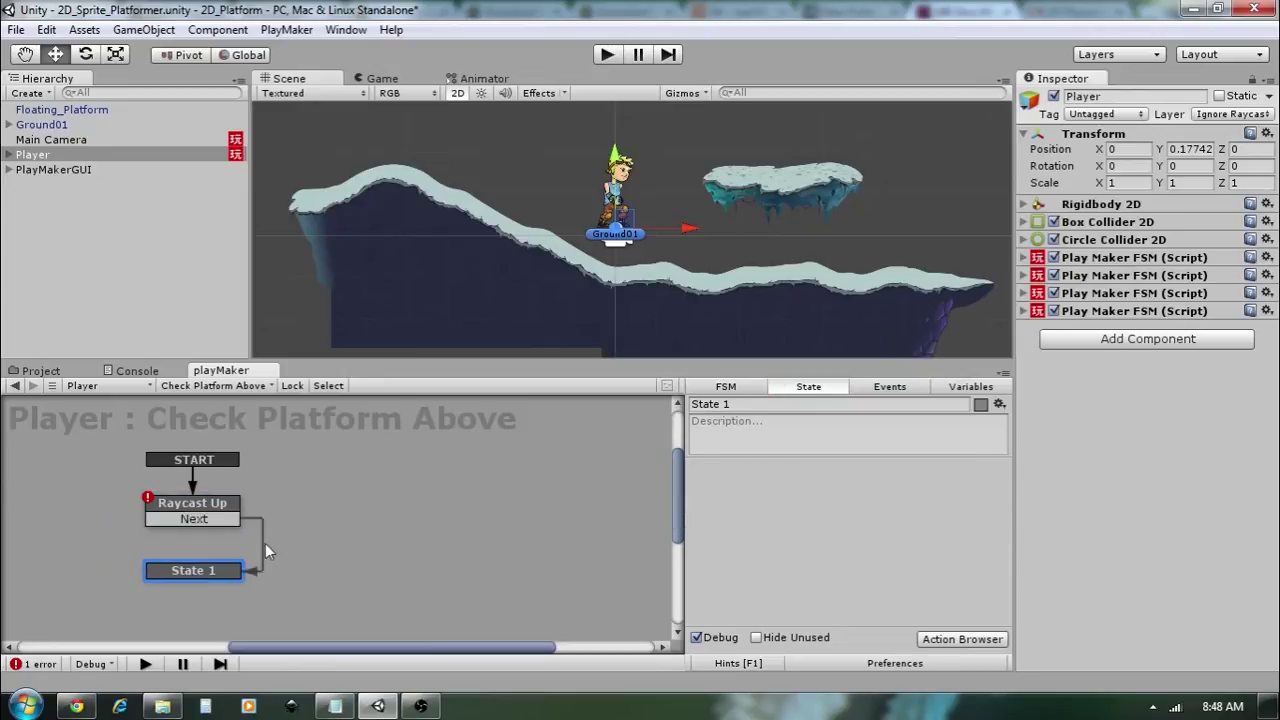
left_click(740, 404)
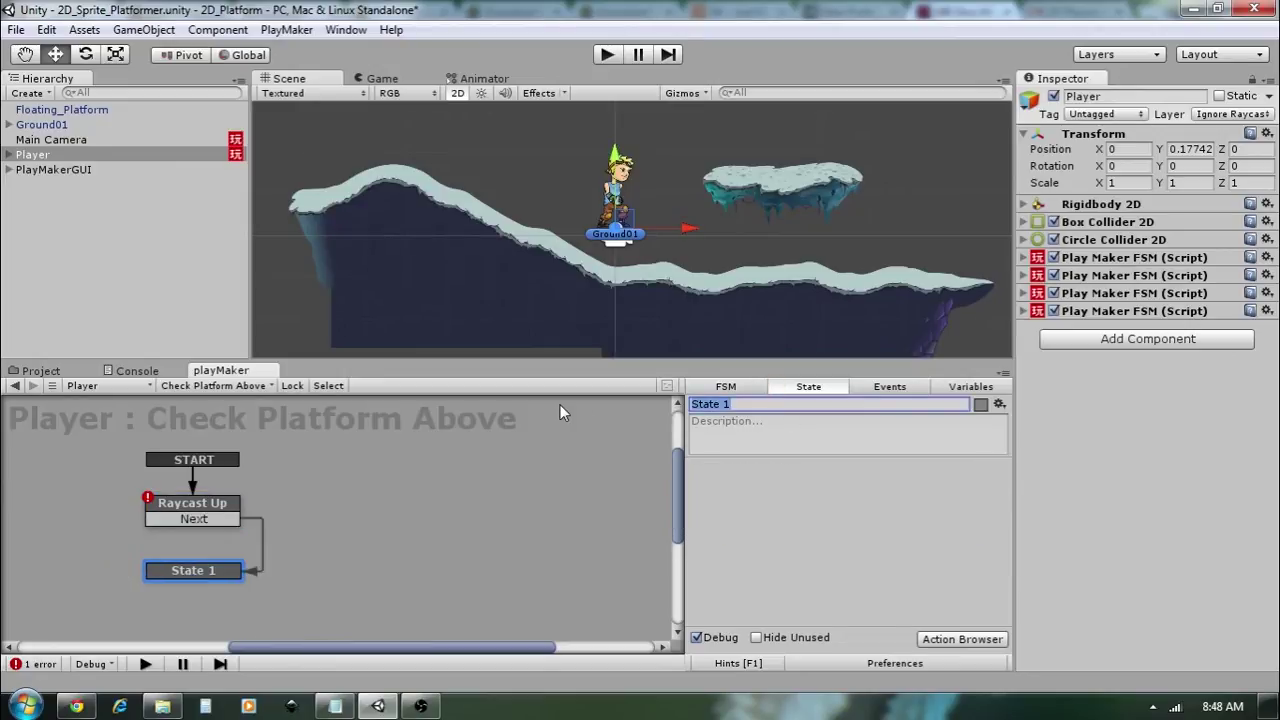
type("Disable Ca")
key("BackSpace")
type("ollidr")
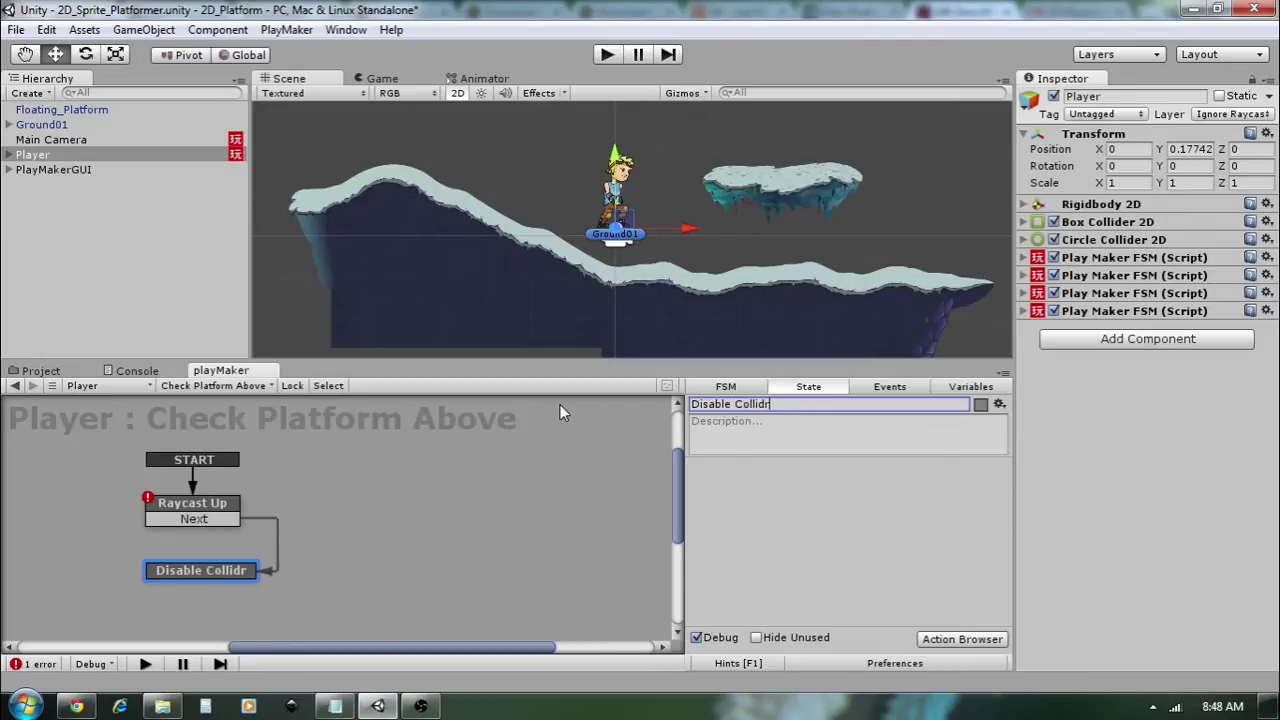
key("BackSpace")
type("er")
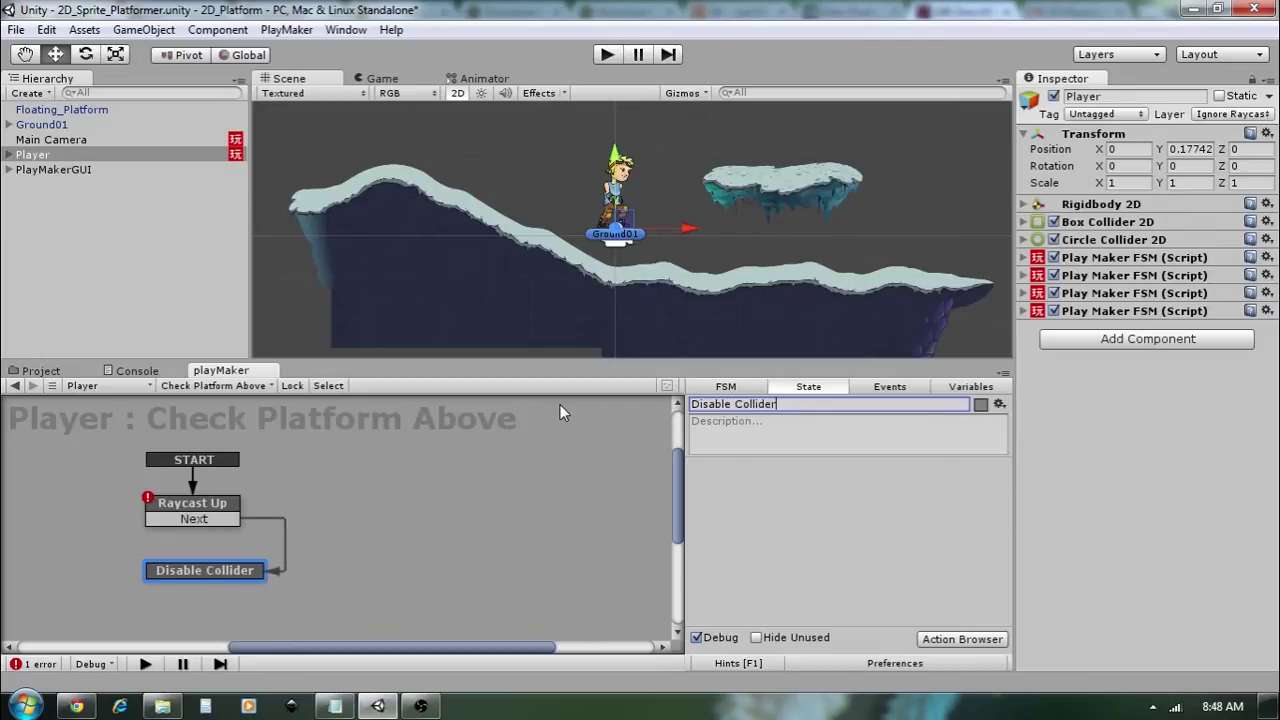
Copy the two Set Property actions from the Raycast Up state and paste them into the Disable Collider state.
left_click(196, 511)
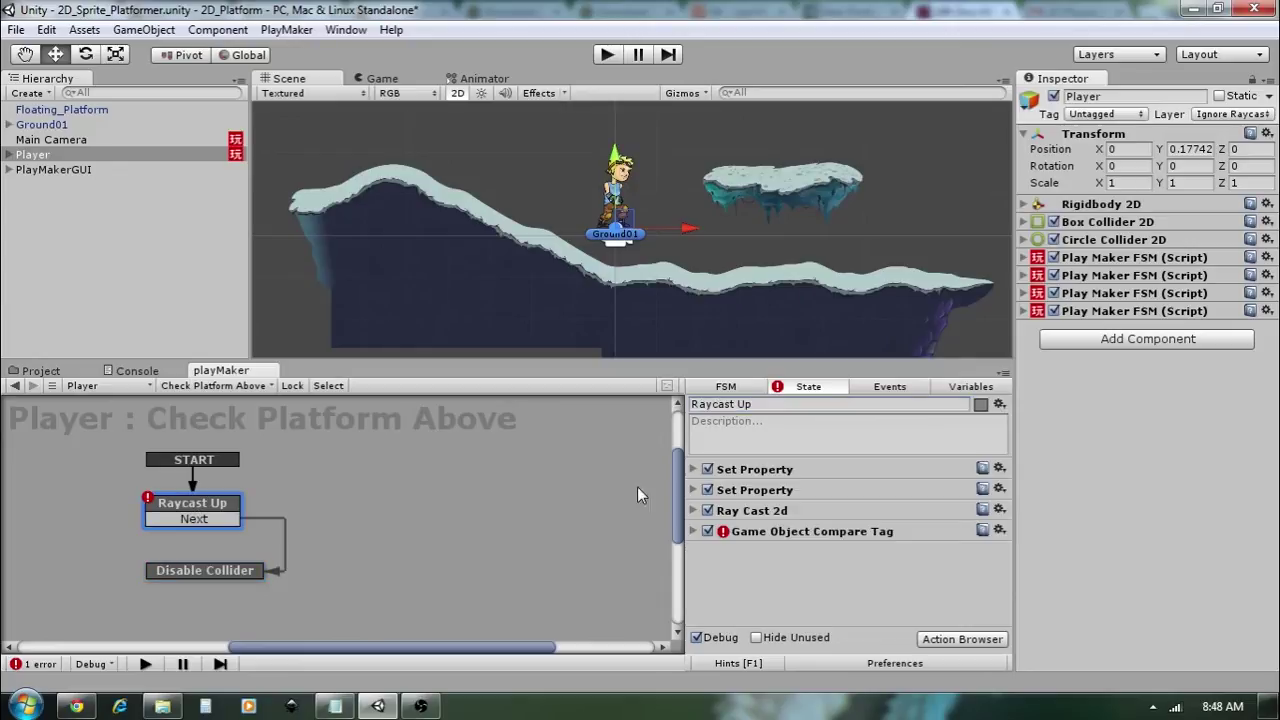
left_click(724, 470)
left_click(736, 490, "shift")
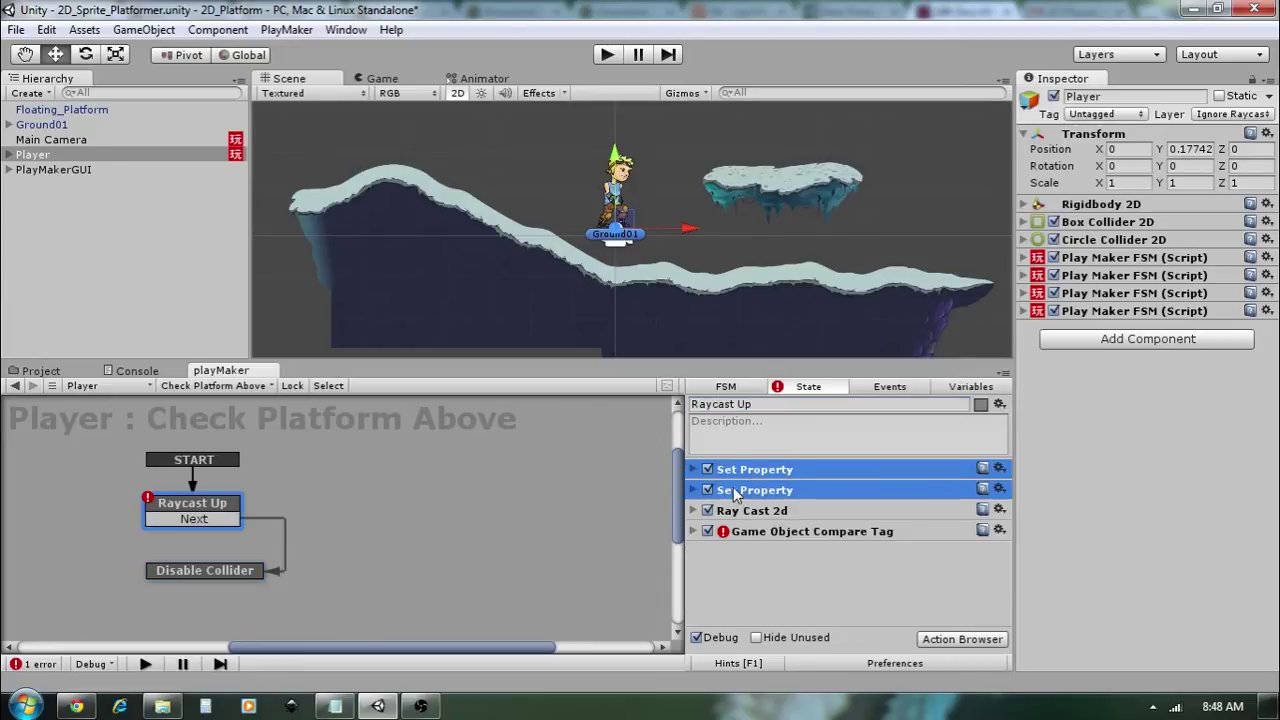
right_click(735, 491)
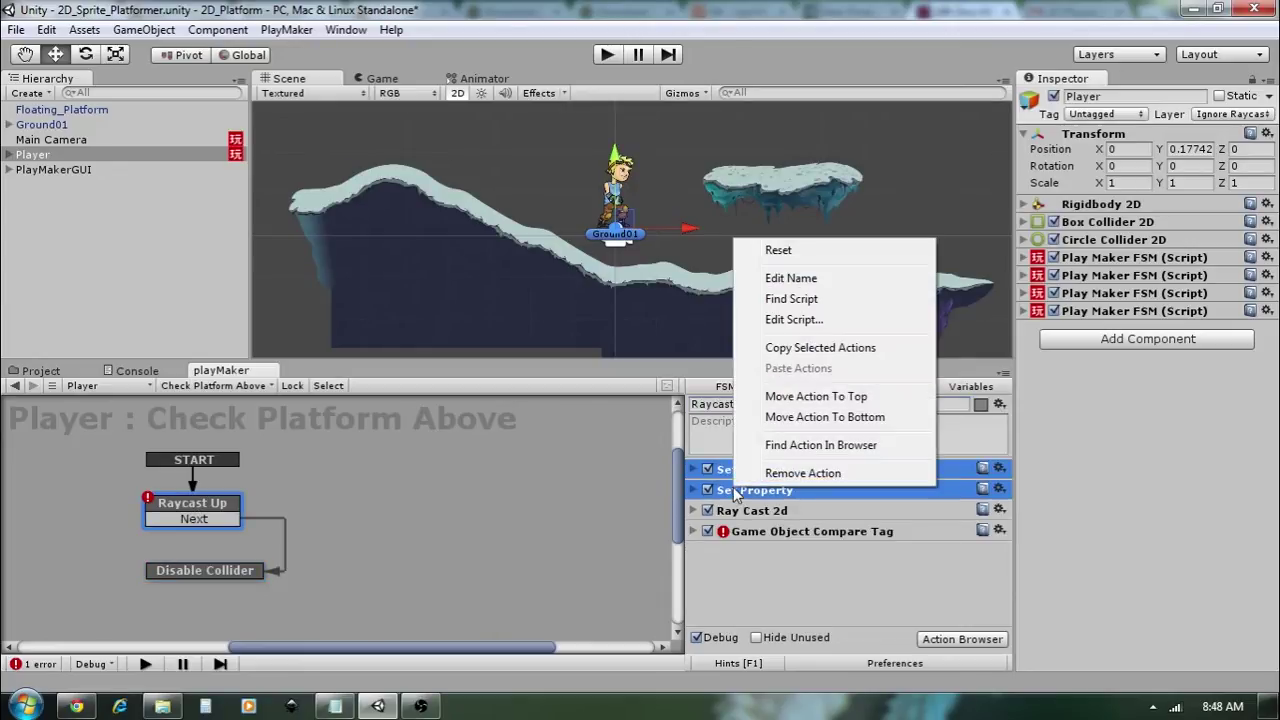
left_click(801, 350)
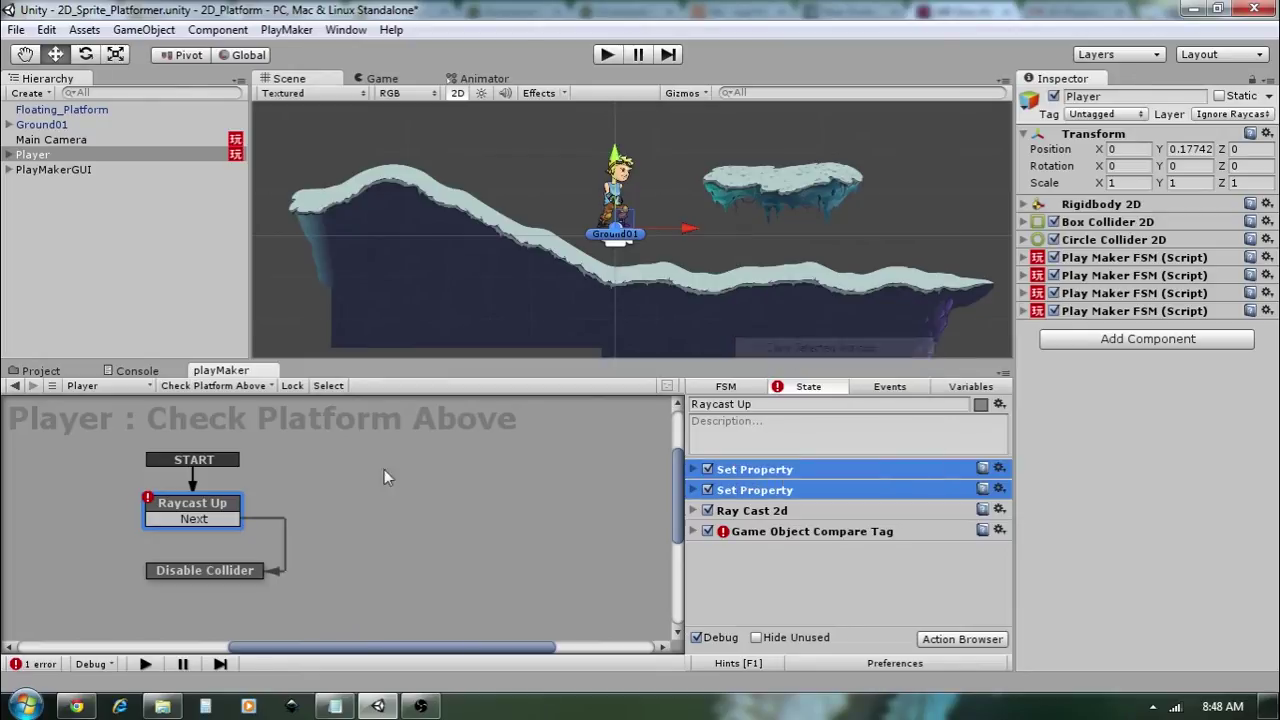
left_click(252, 572)
right_click(750, 529)
left_click(812, 428)
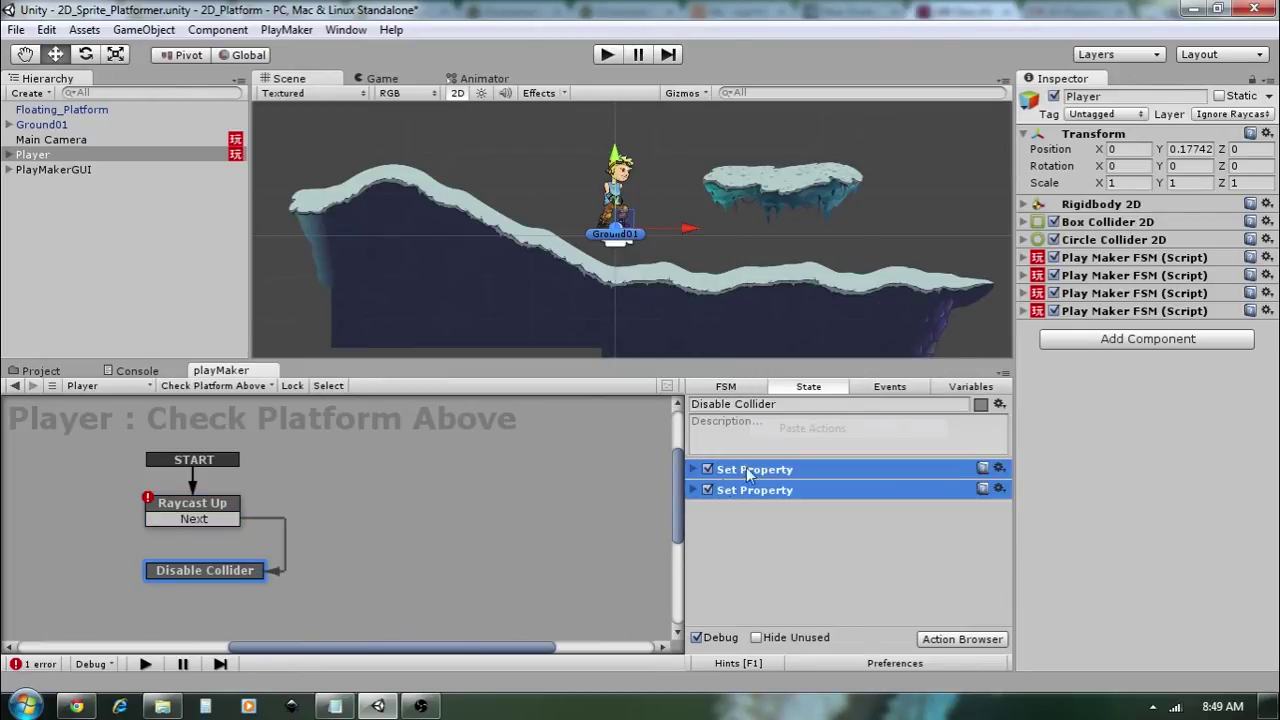
Turn off the Enabled value in Disable Collider's box collider and circle collider Set Property actions, and collapse both actions.
left_click(693, 469)
left_click(836, 538)
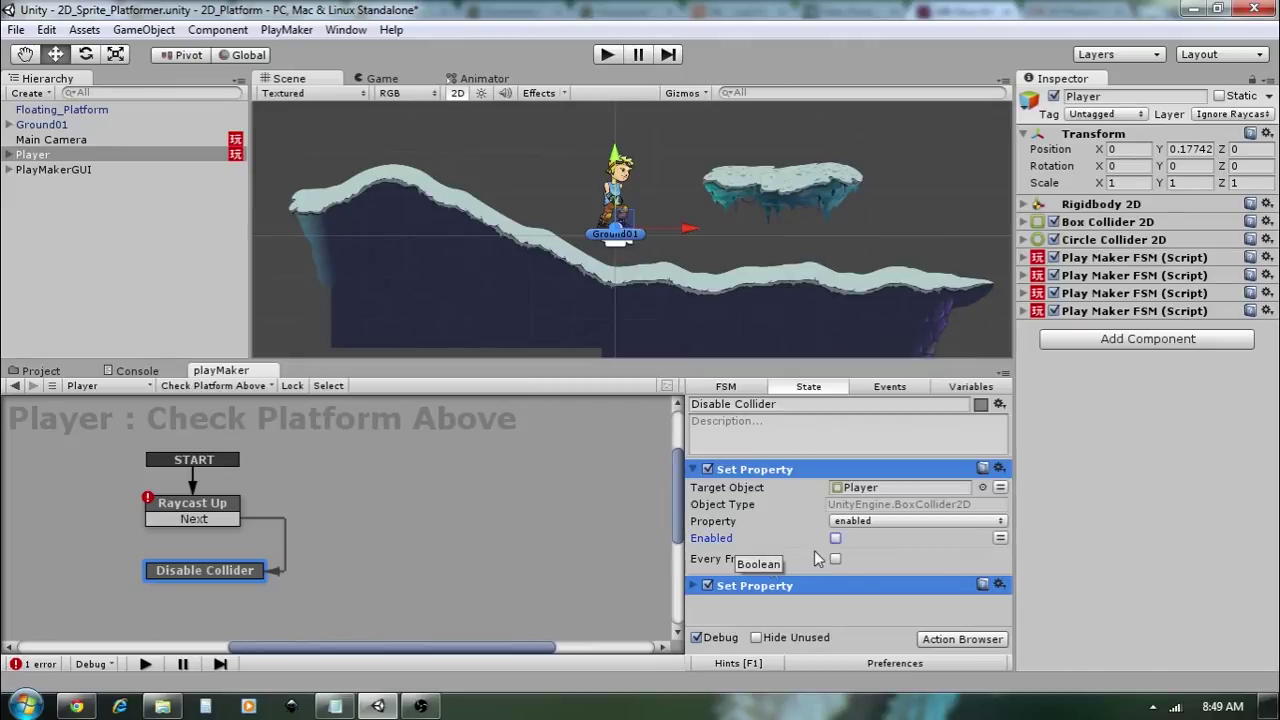
left_click(694, 586)
scroll(843, 560, "down", 3)
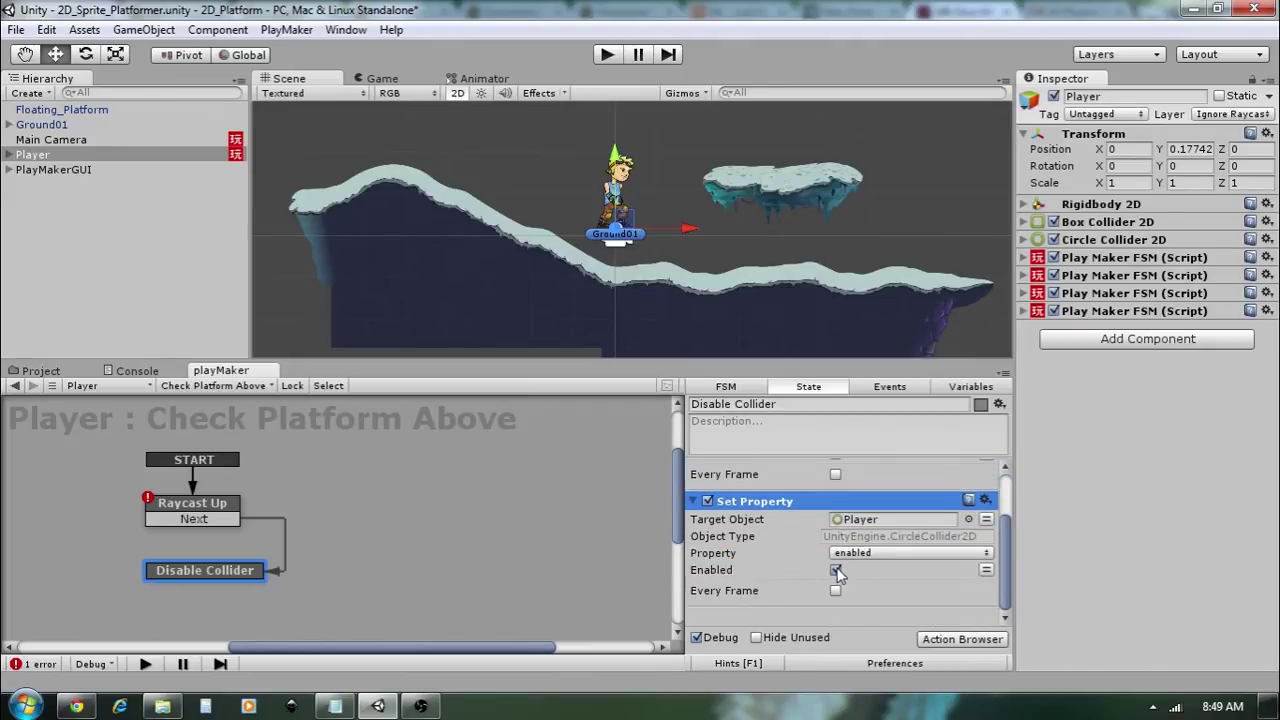
scroll(750, 590, "up", 3)
left_click(694, 586)
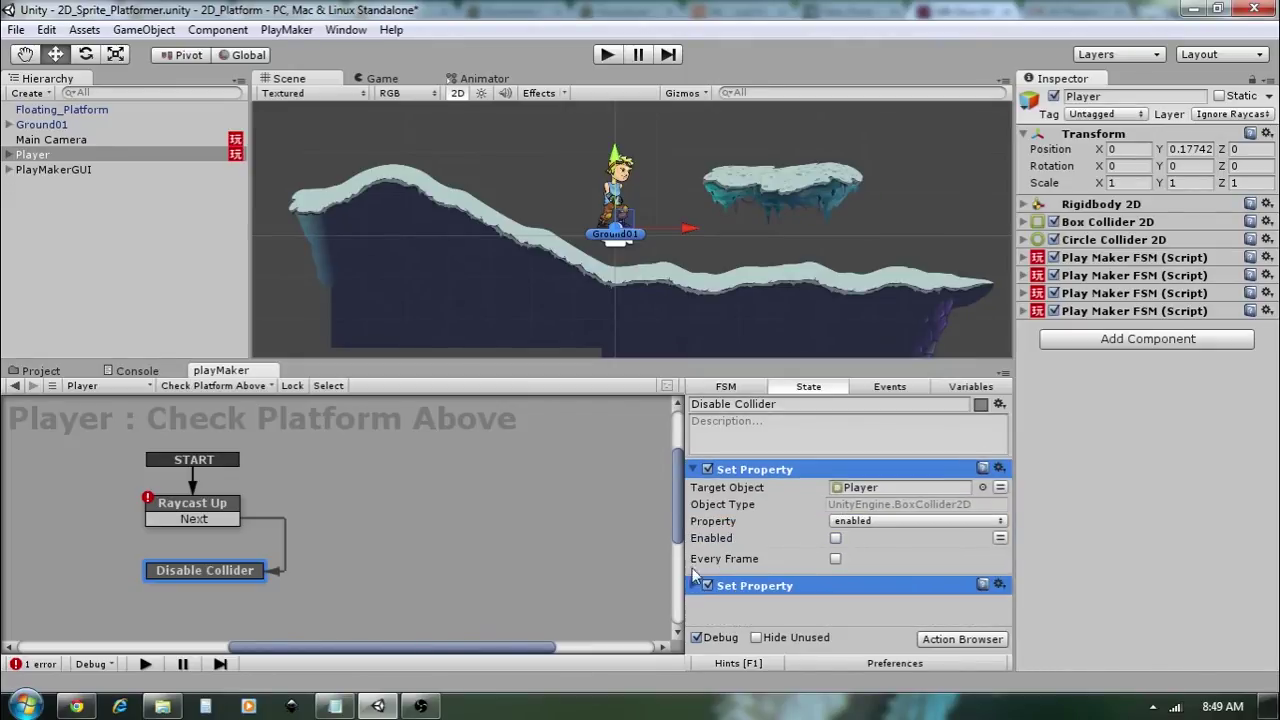
left_click(695, 469)
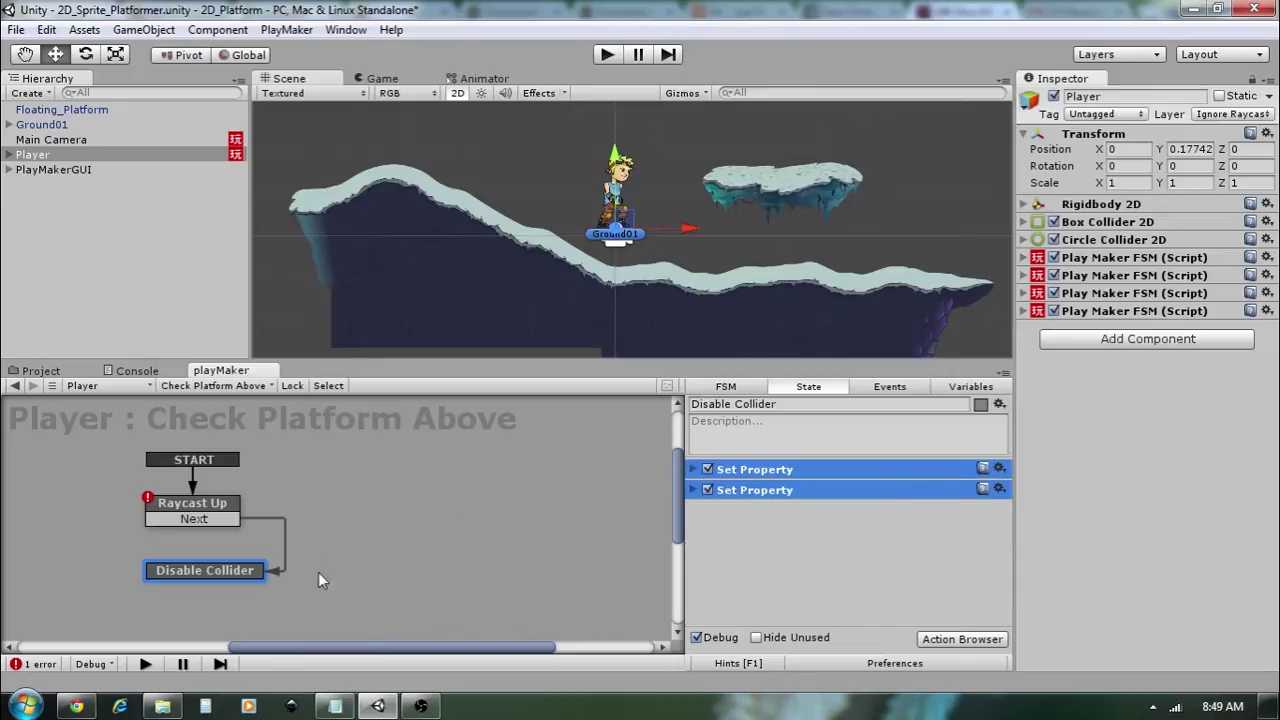
Add a FINISHED transition to the Disable Collider state.
right_click(242, 578)
mouse_move(420, 389)
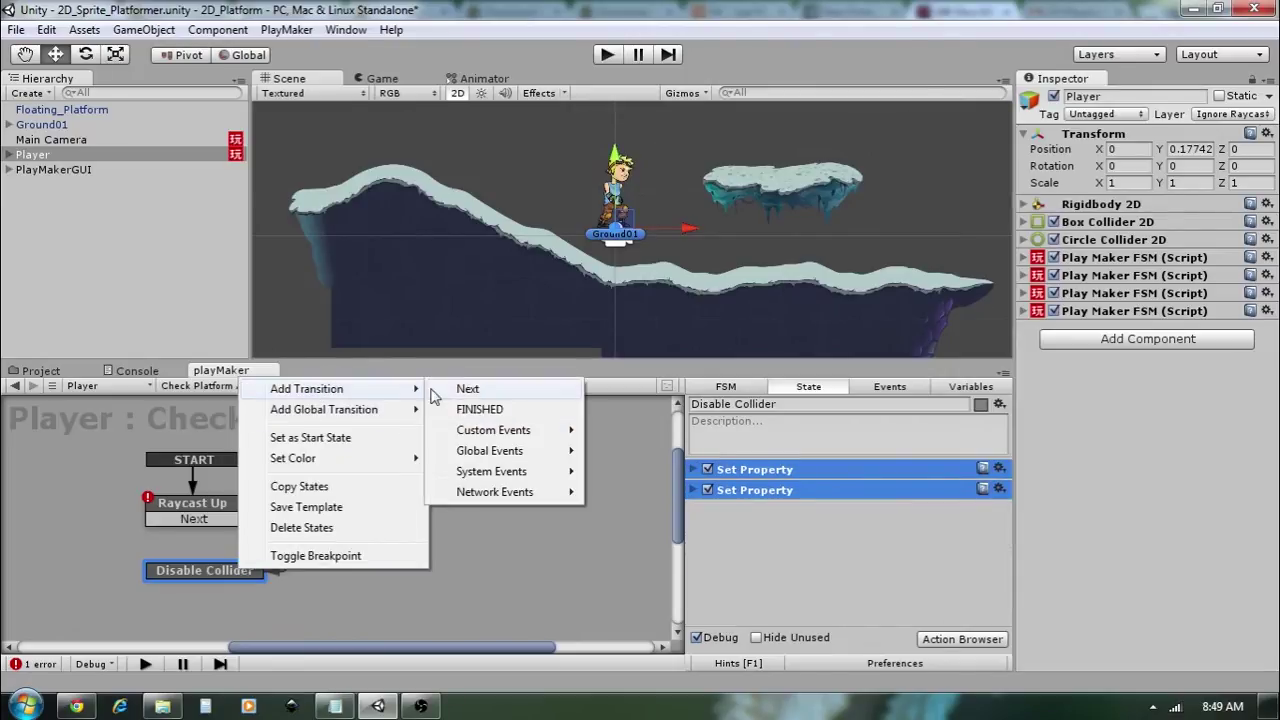
left_click(472, 410)
middle_click_drag(331, 518, 428, 488)
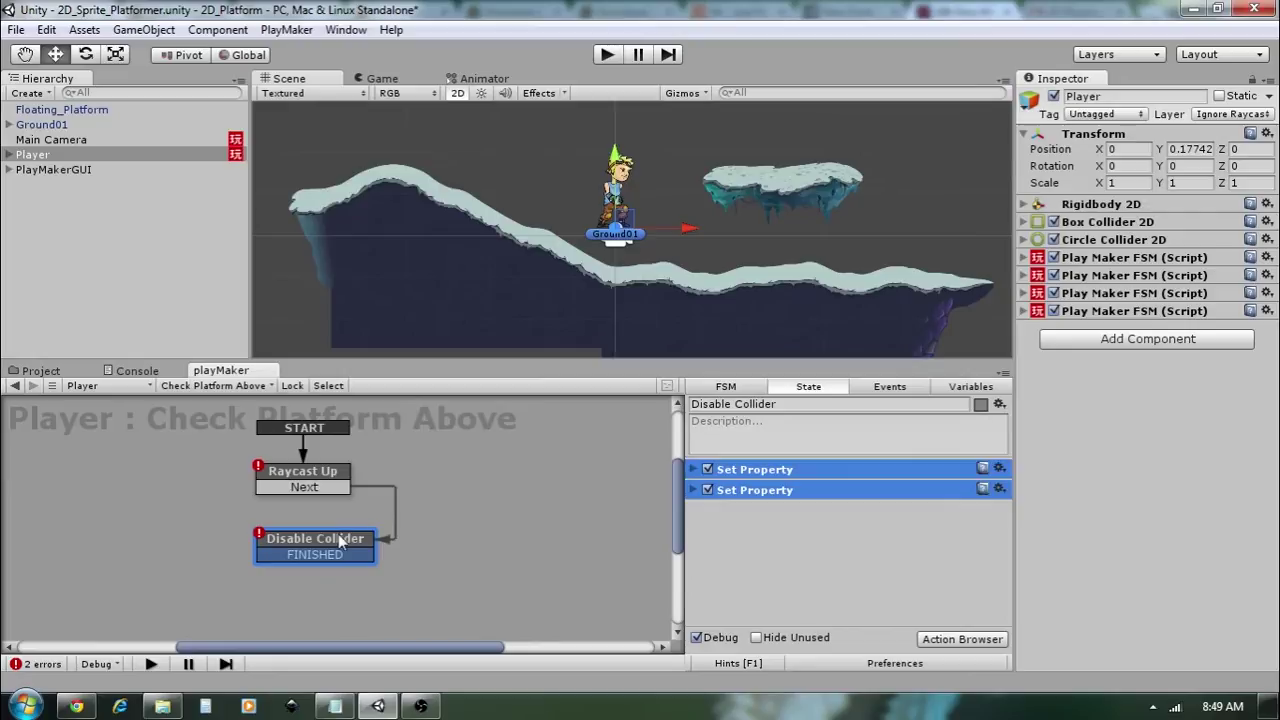
Add a new state and place it below Disable Collider.
right_click(339, 607)
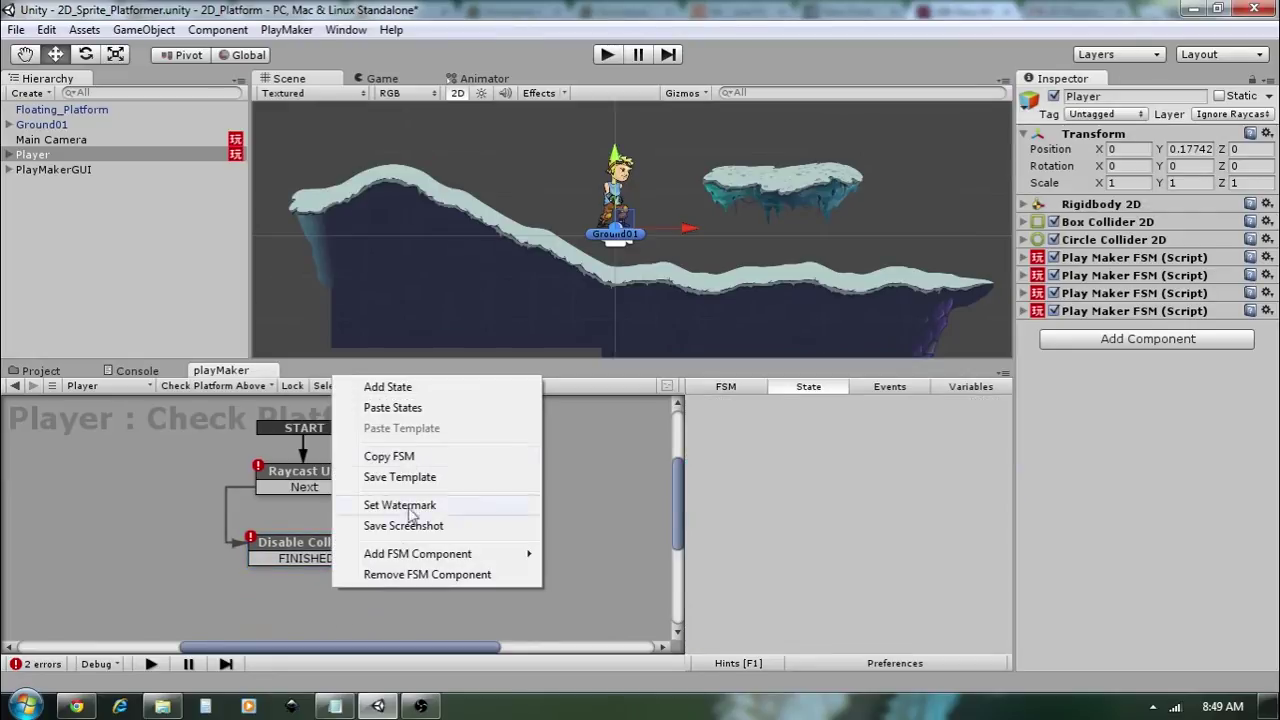
left_click(412, 394)
left_click_drag(370, 591, 315, 590)
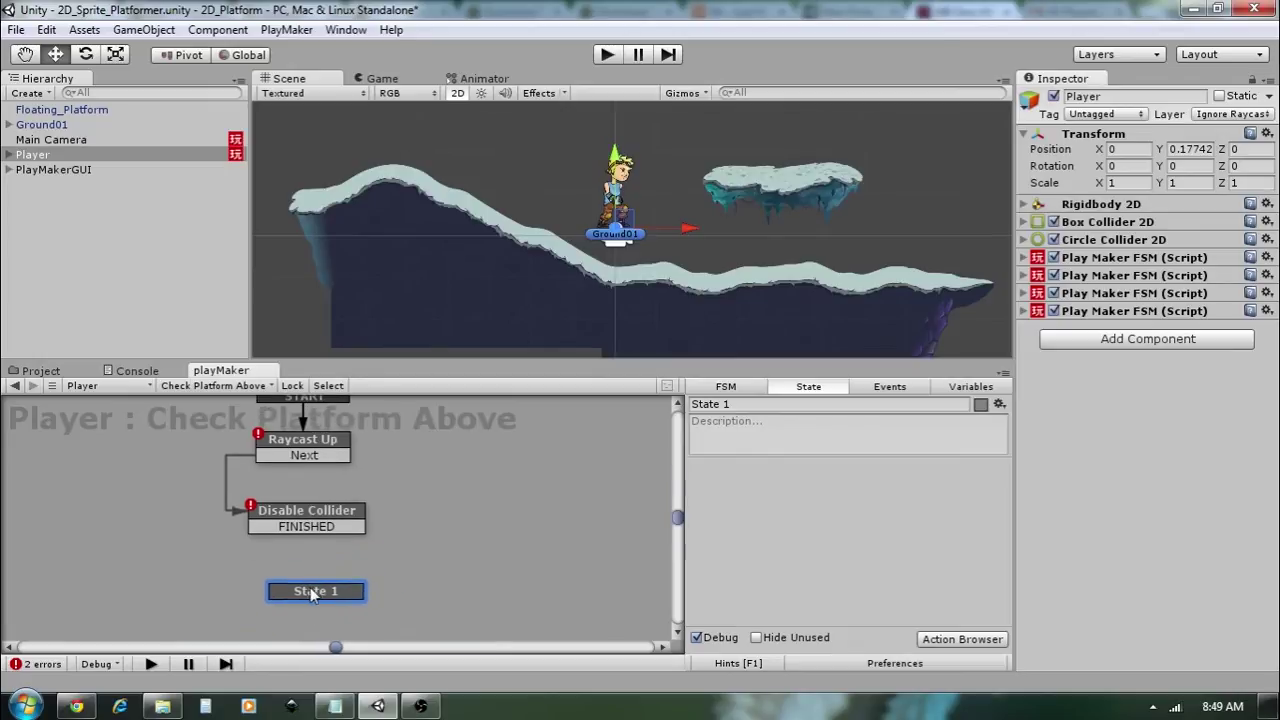
Rename the new state as "Reset GameObj Var." and connect Disable Collider's FINISHED transition to it.
left_click(736, 408)
type("Rest")
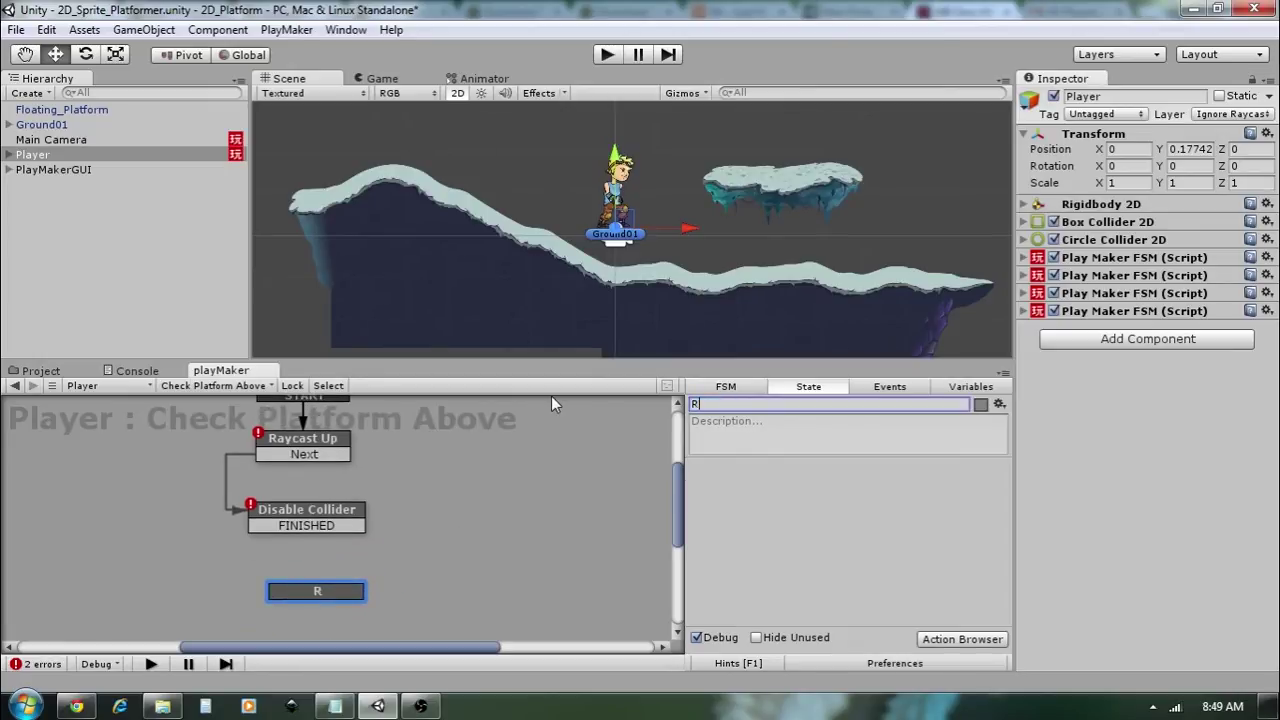
key("BackSpace")
key("BackSpace")
type("set Game")
key("BackSpace")
key("BackSpace")
key("BackSpace")
key("BackSpace")
type("GameO")
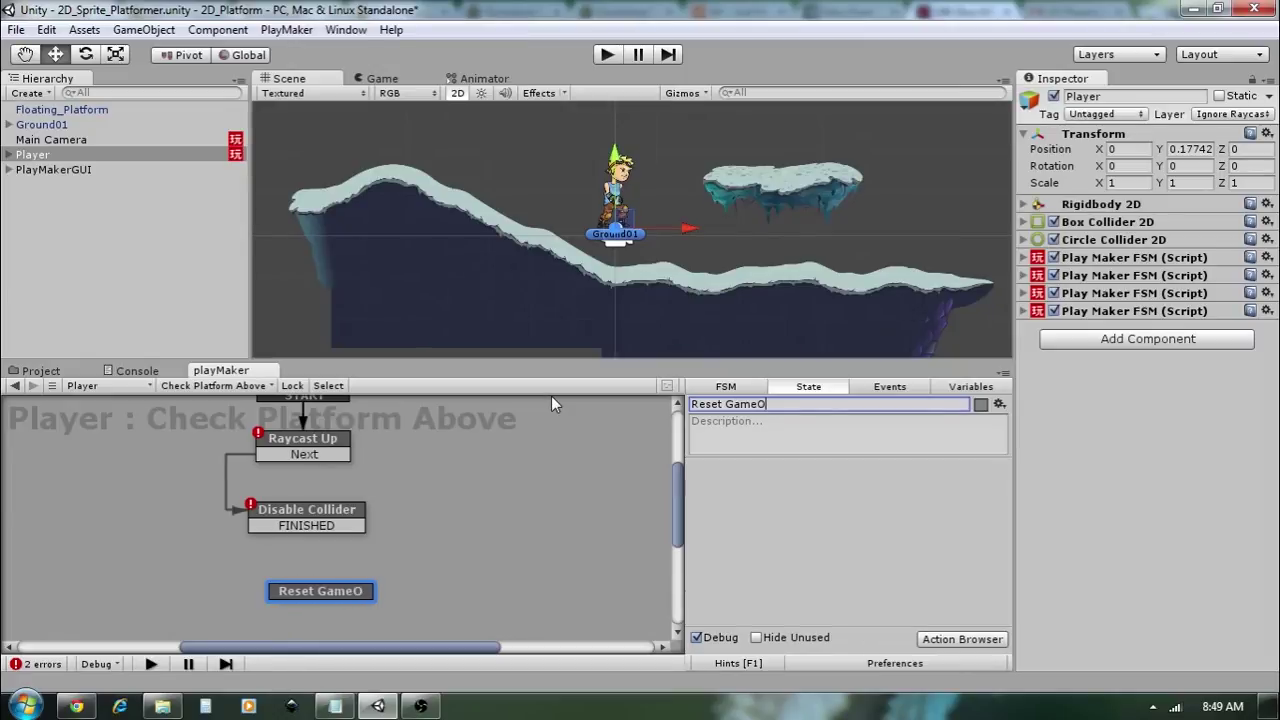
type("bj Var.")
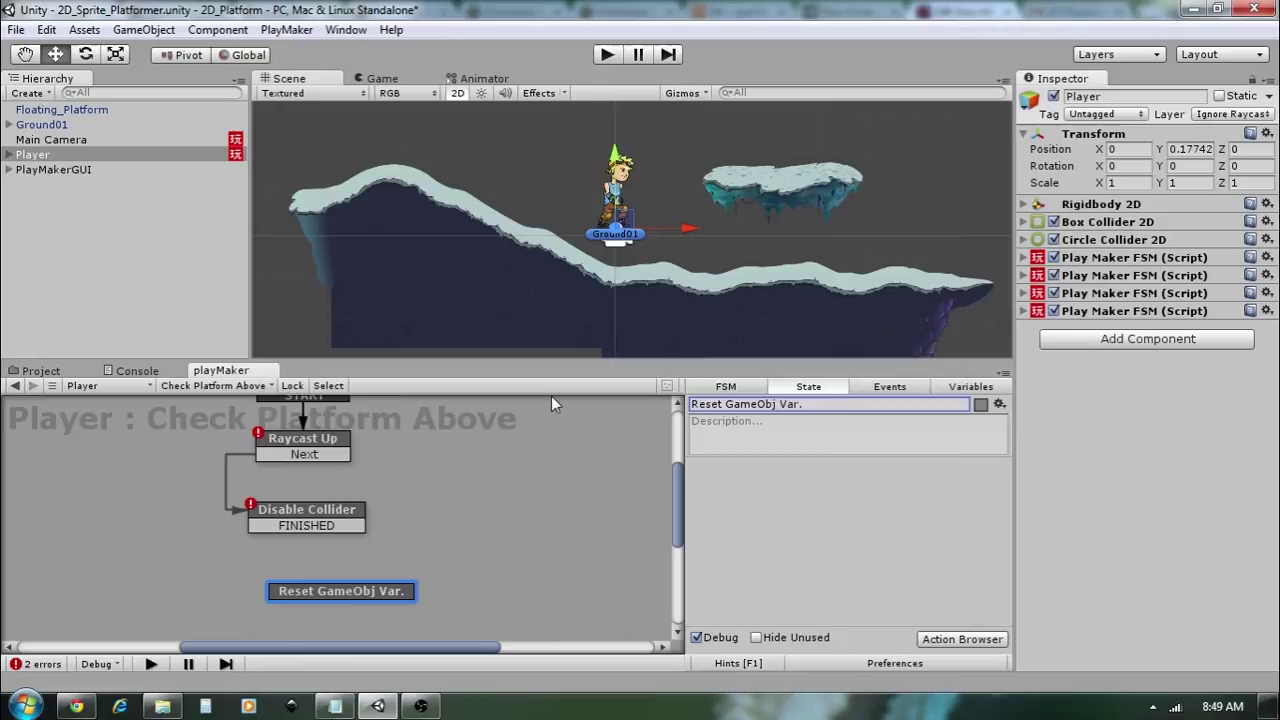
left_click_drag(276, 530, 248, 578)
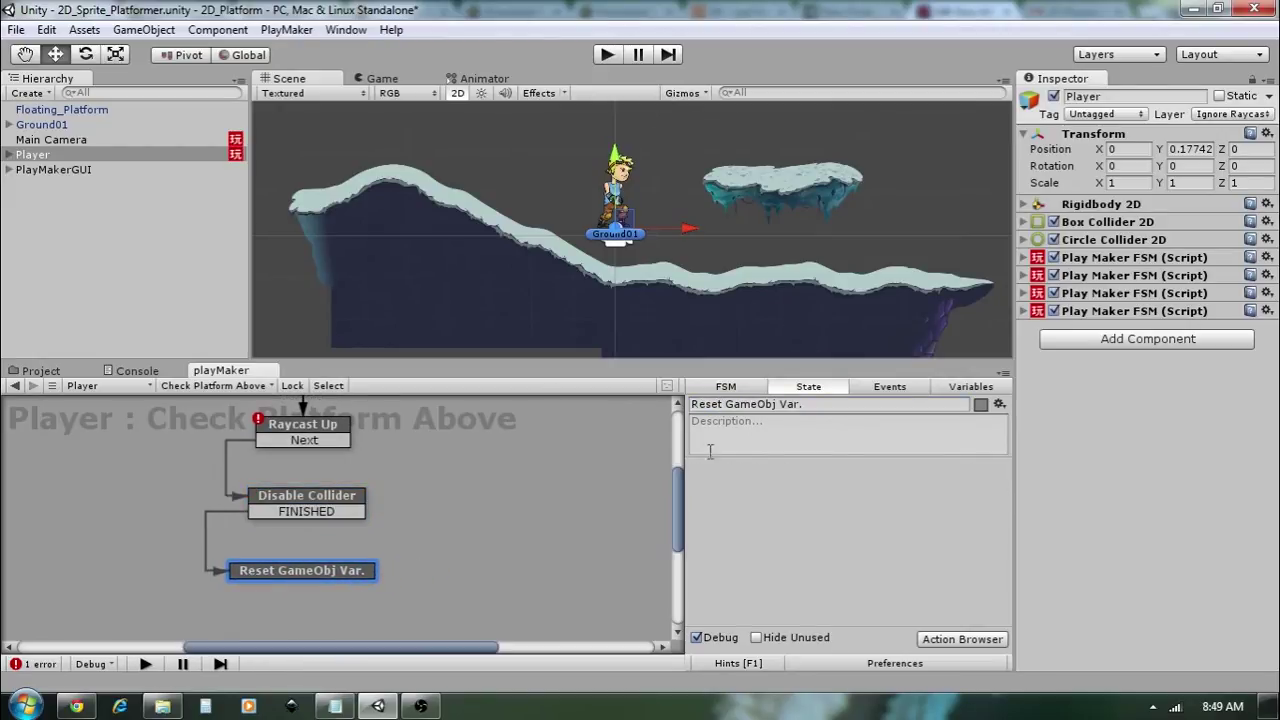
Find the Set Game Object action with the search "set game" and add it to the Reset GameObj Var. state.
left_click(962, 640)
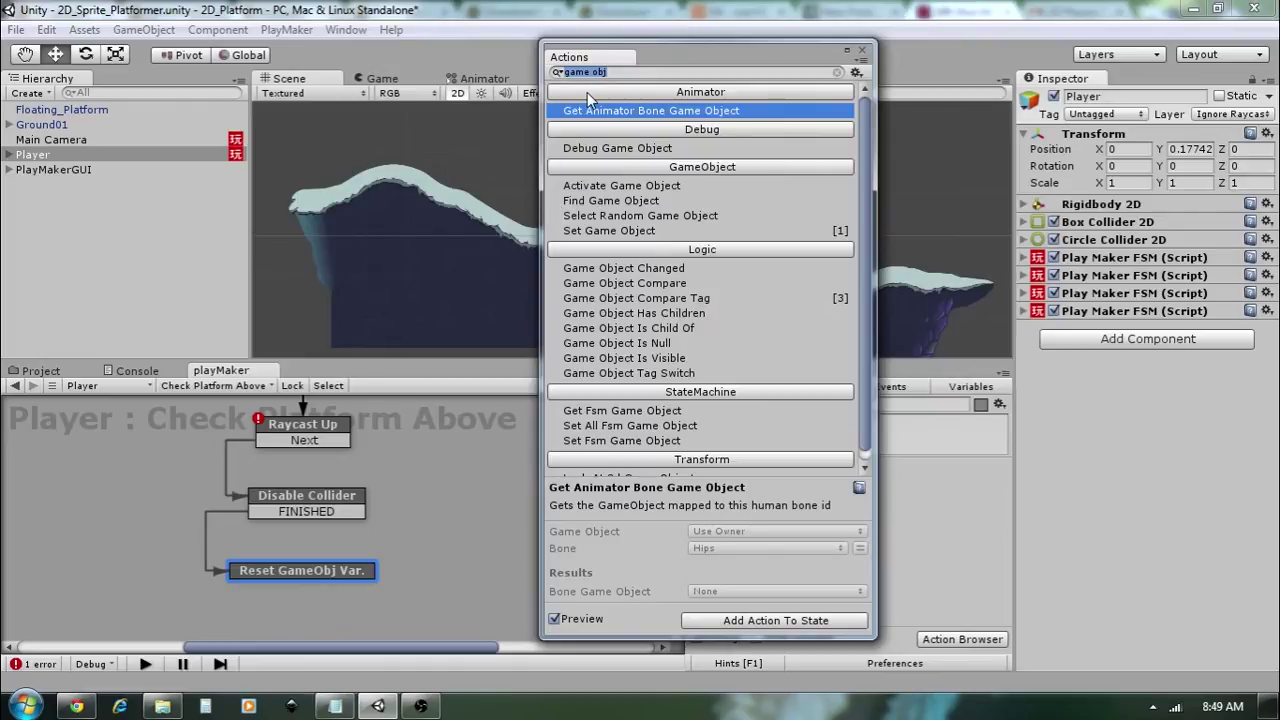
type("set game")
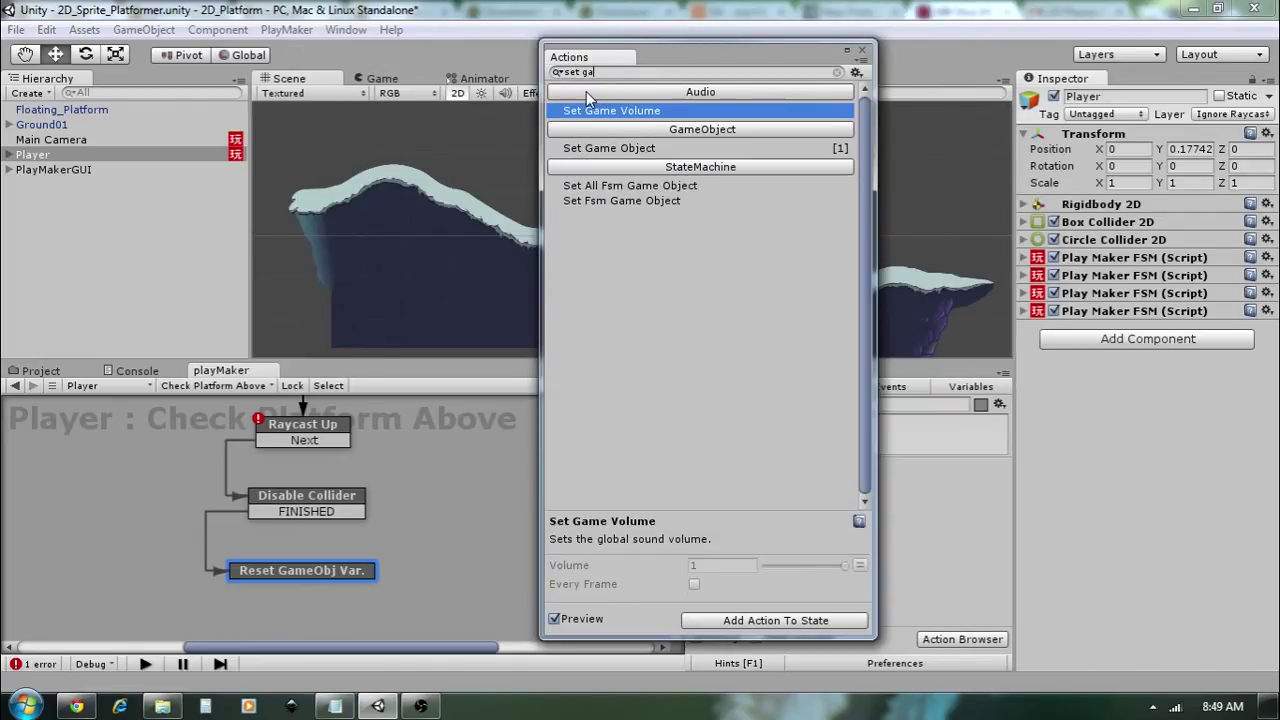
double_click(609, 148)
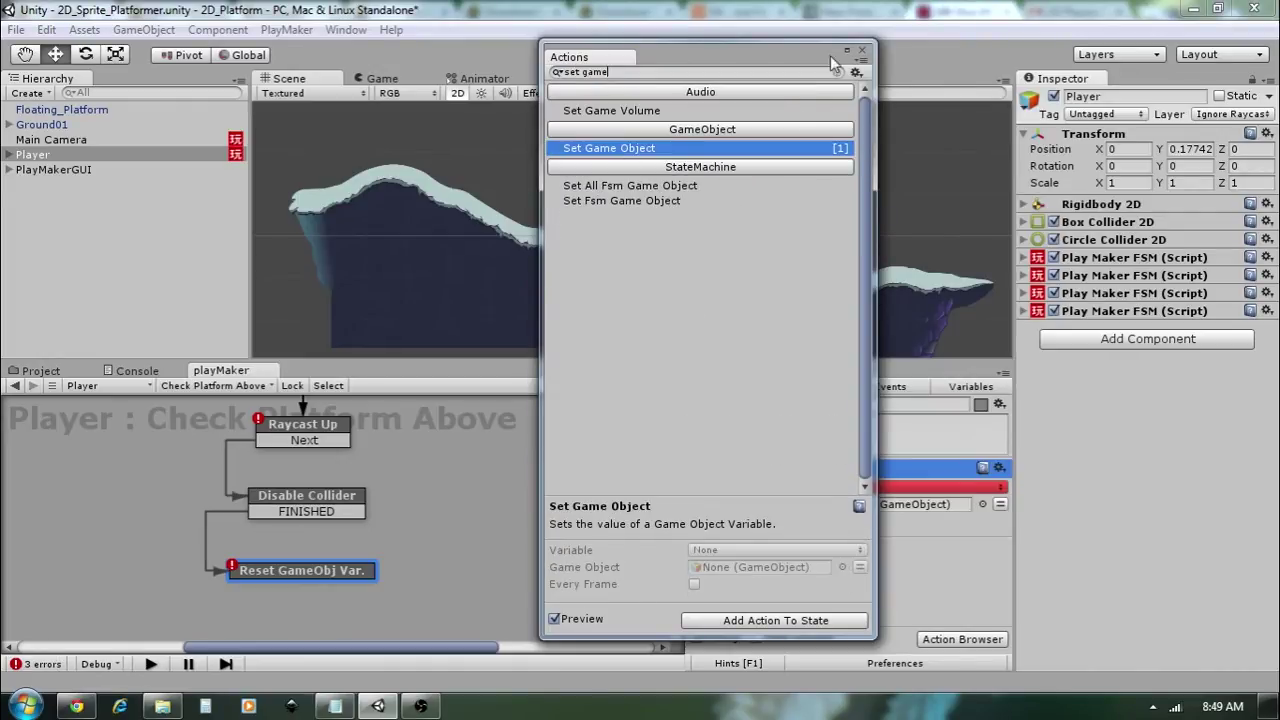
left_click(862, 50)
Set the Set Game Object action's variable to groundObj, leaving its Game Object as None, and collapse the action.
left_click(910, 489)
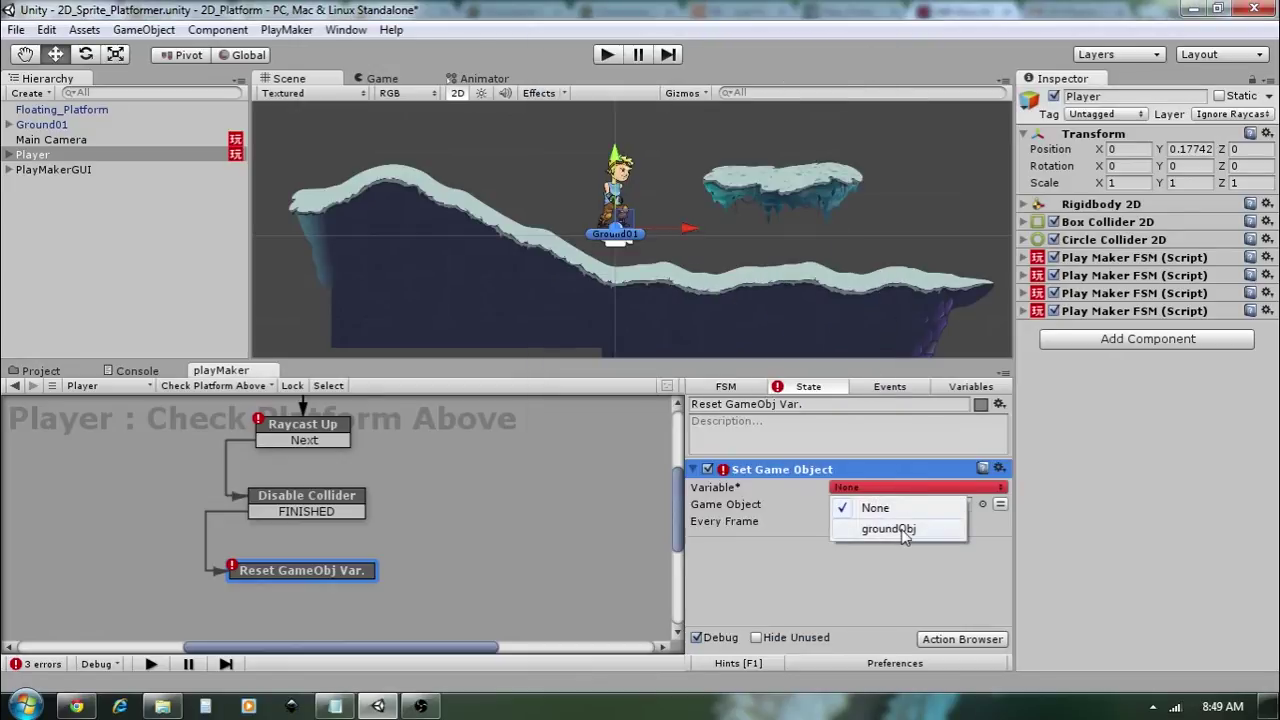
left_click(902, 530)
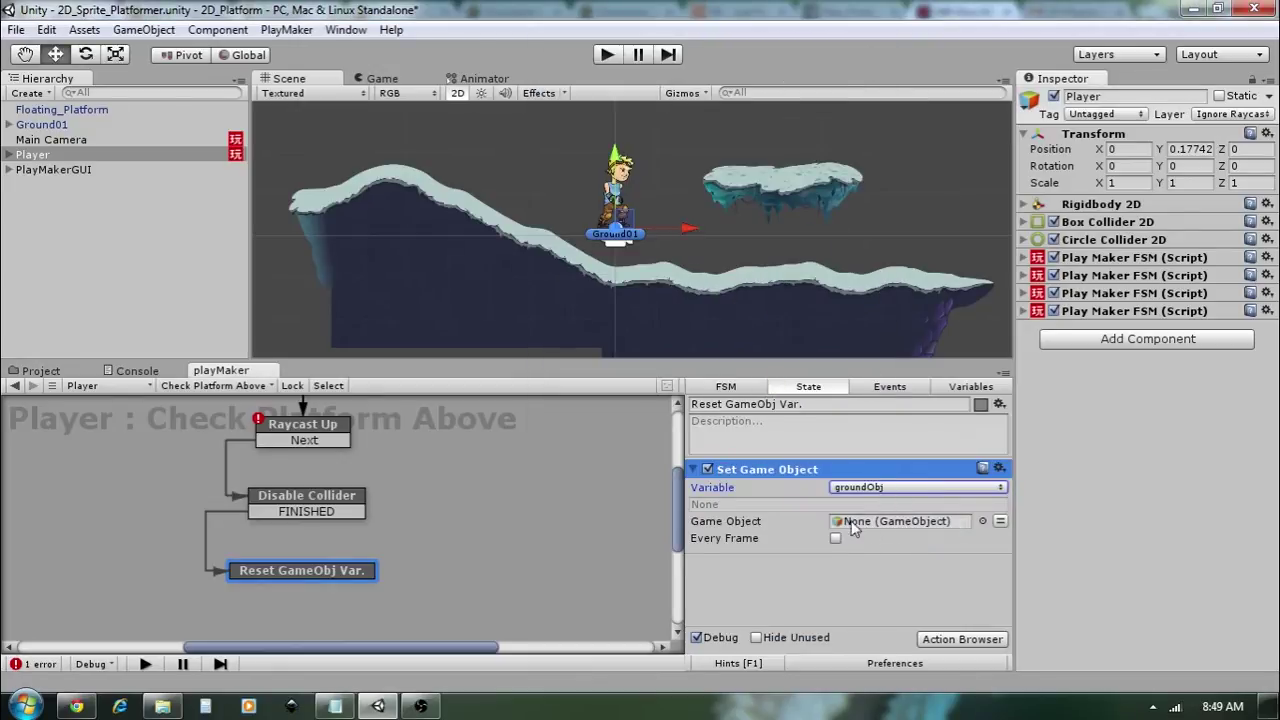
left_click(695, 470)
Find the Wait action with the search "wait" and add it to the Reset GameObj Var. state.
left_click(962, 639)
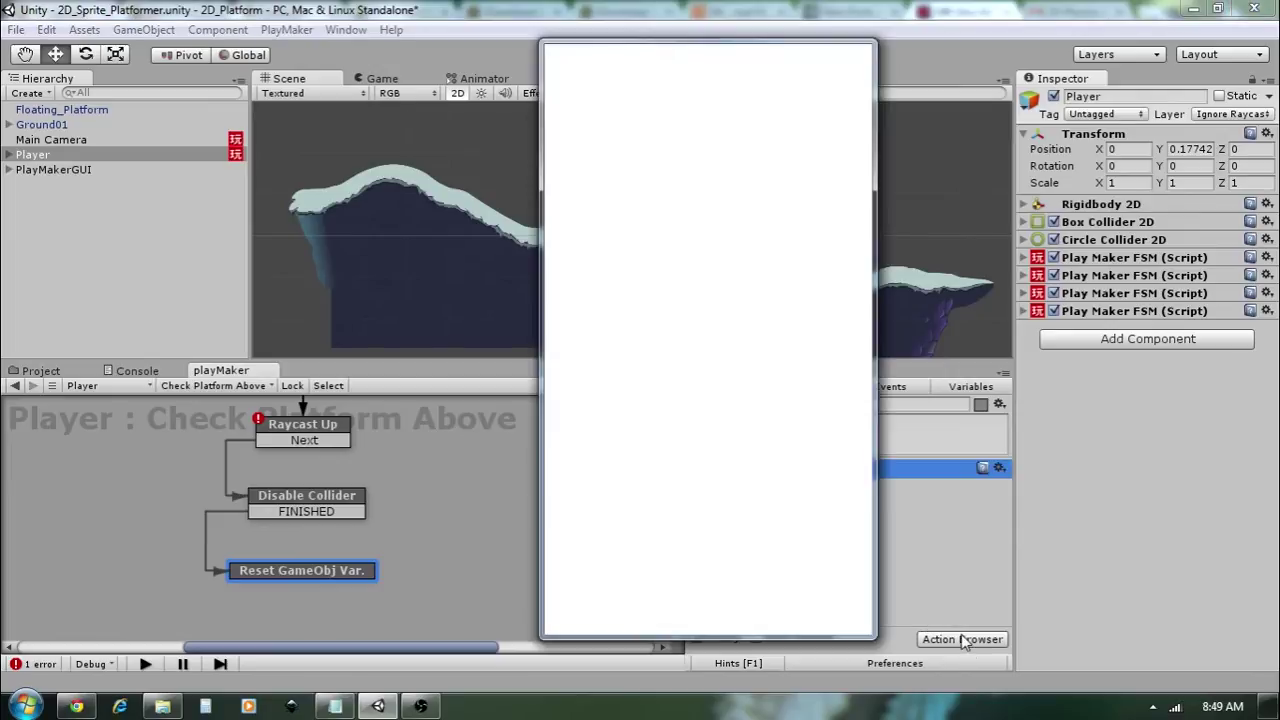
type("wait")
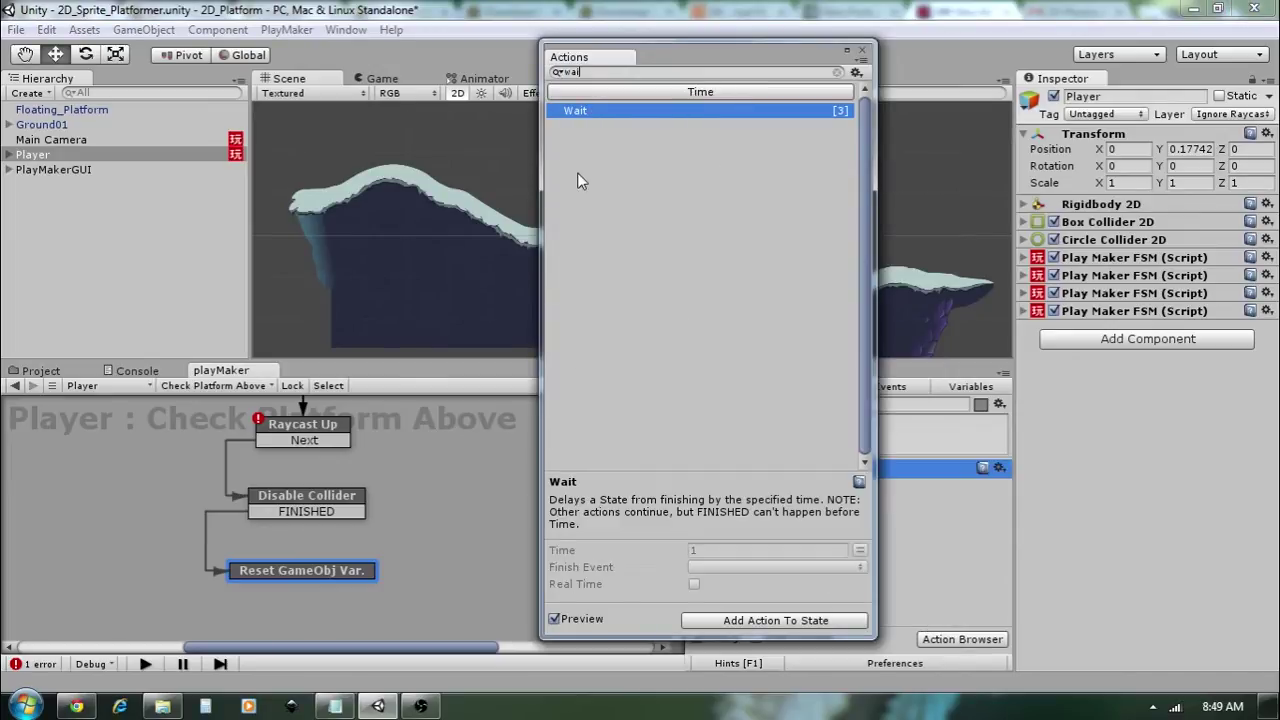
double_click(579, 110)
left_click(862, 50)
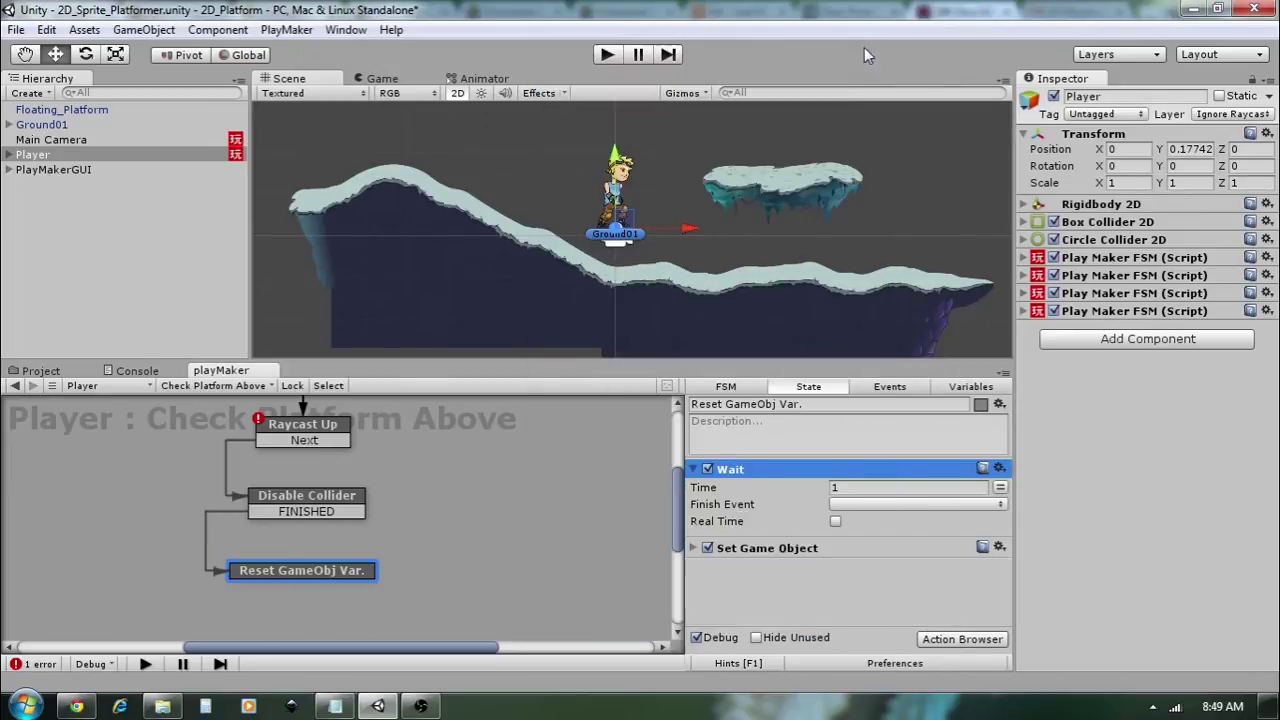
Set the Wait action's time to 0.05 and Finish Event to FINISHED, turn on Real Time, and move it below Set Game Object.
left_click(855, 487)
type("0")
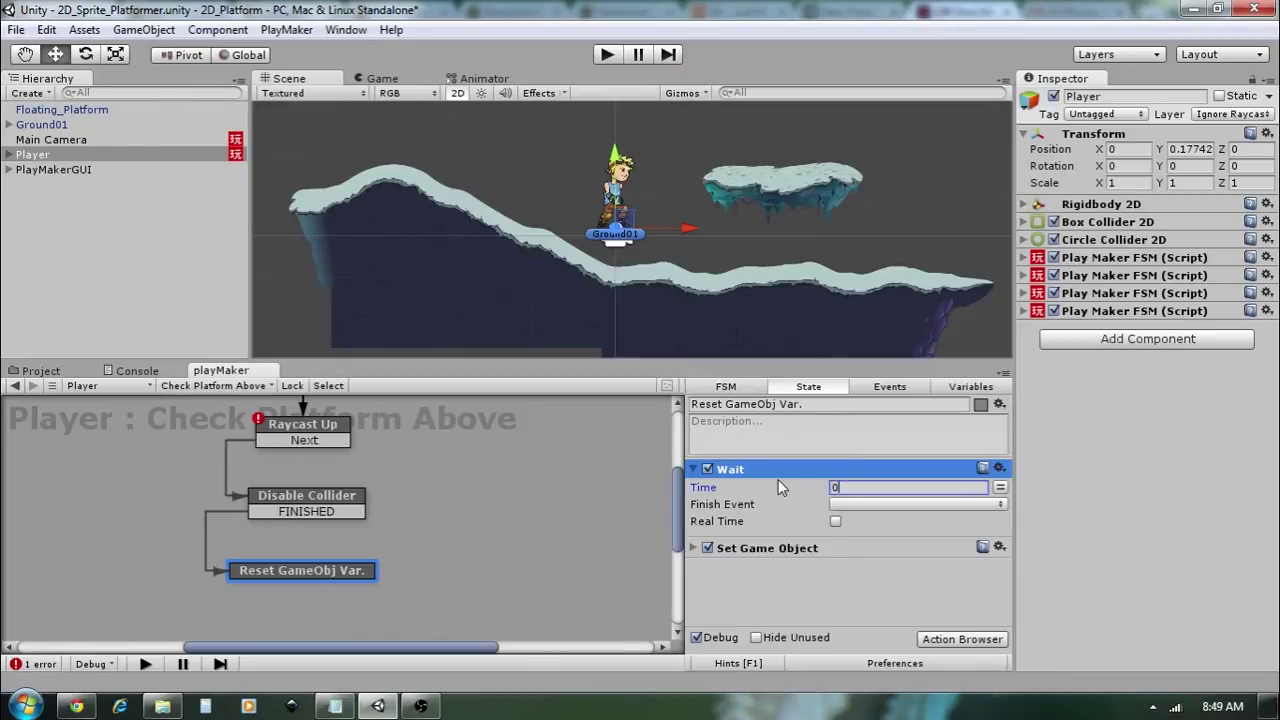
type(".05")
left_click(852, 504)
left_click(884, 545)
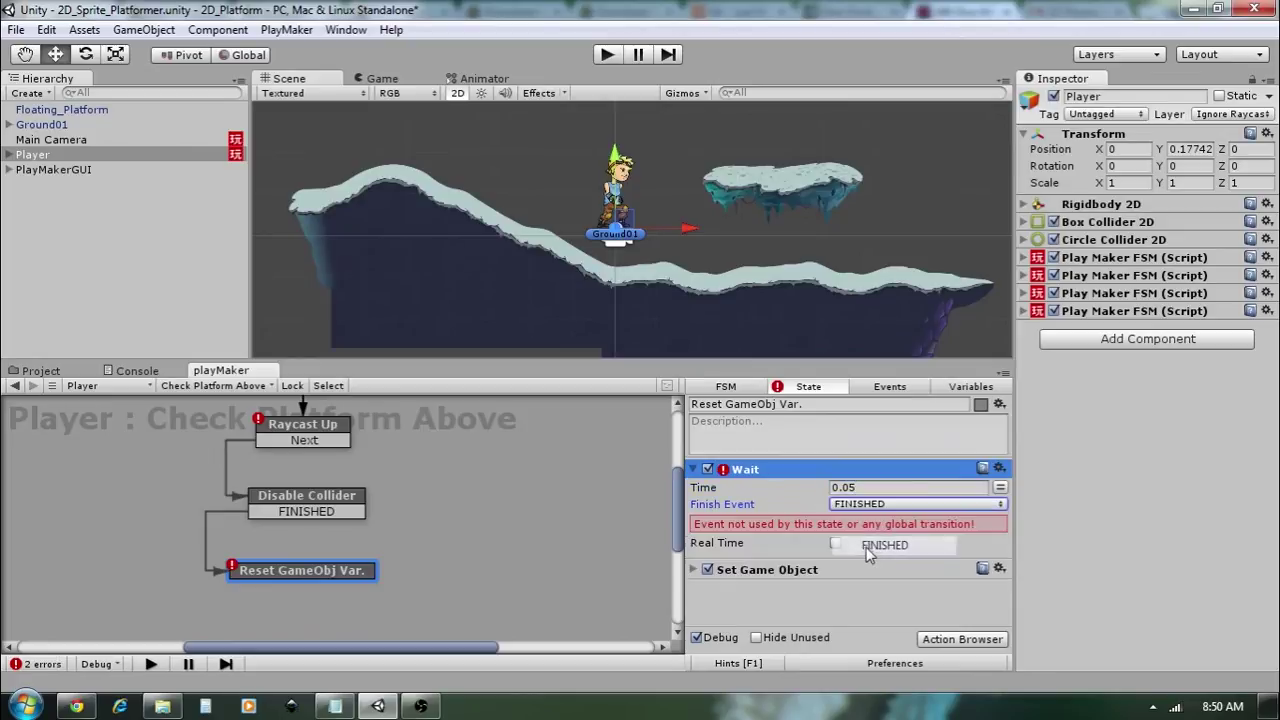
left_click(836, 543)
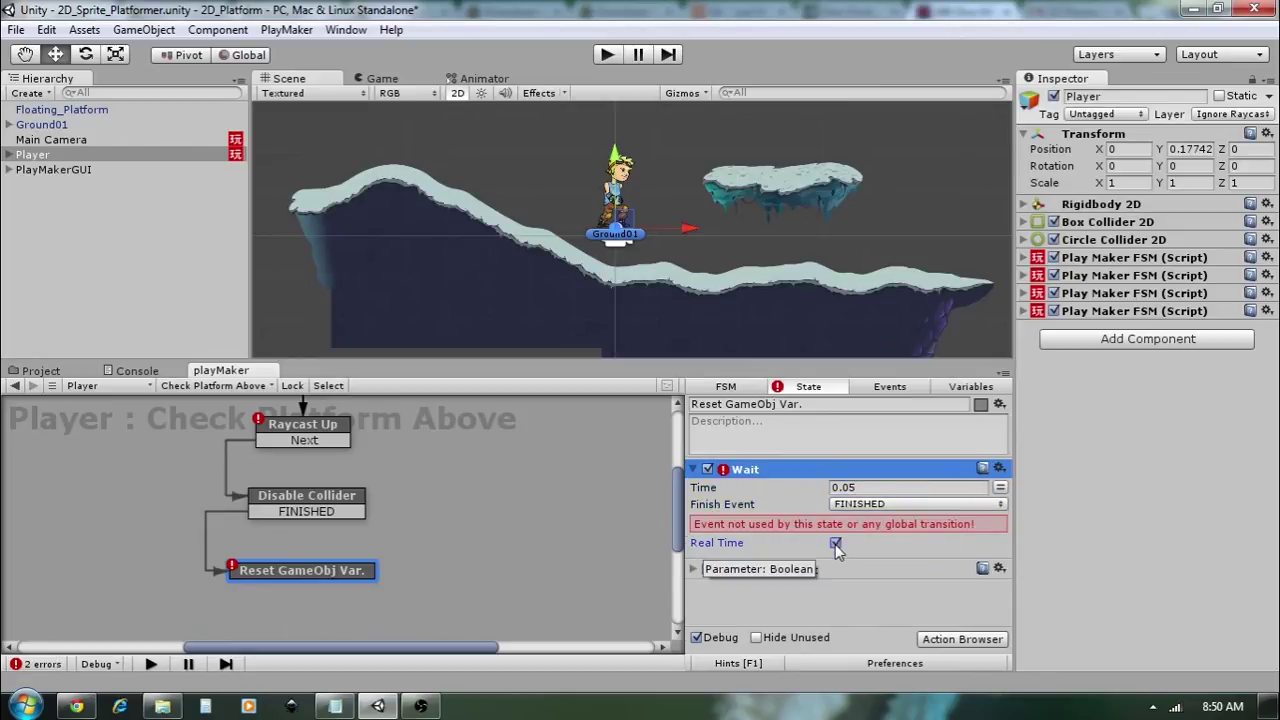
left_click_drag(760, 470, 772, 592)
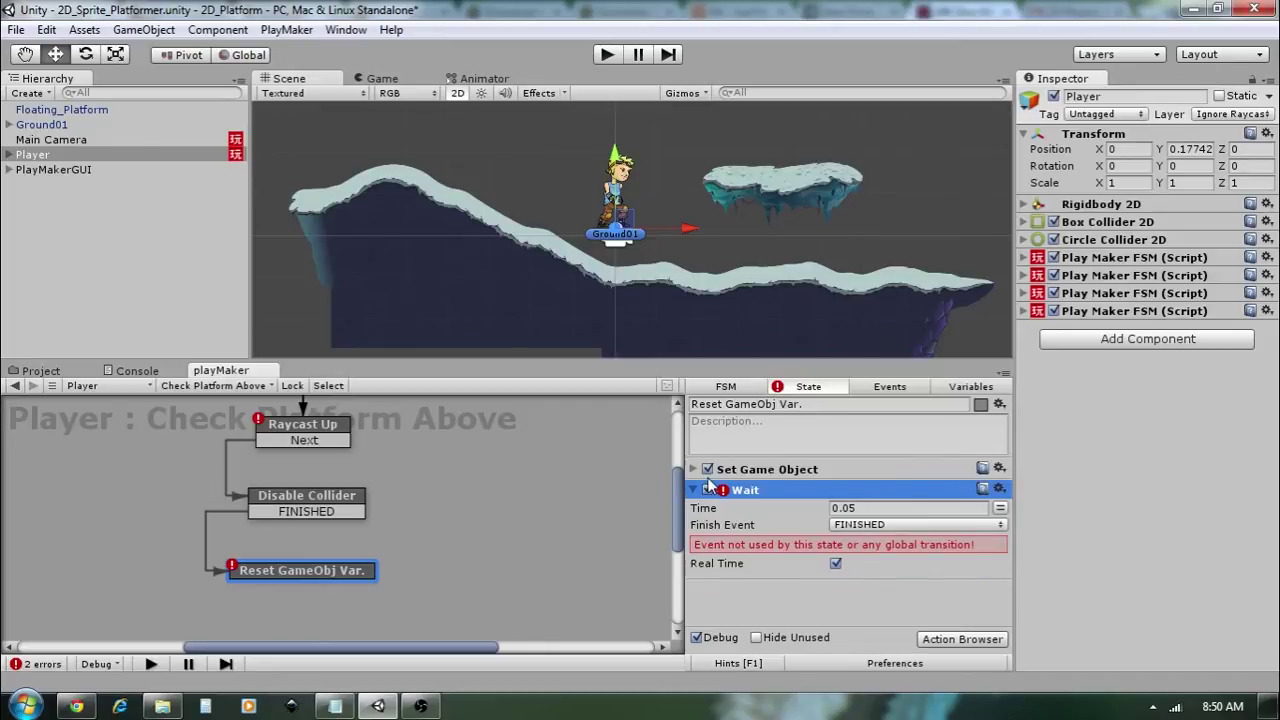
Add a FINISHED transition to the Reset GameObj Var. state.
right_click(293, 571)
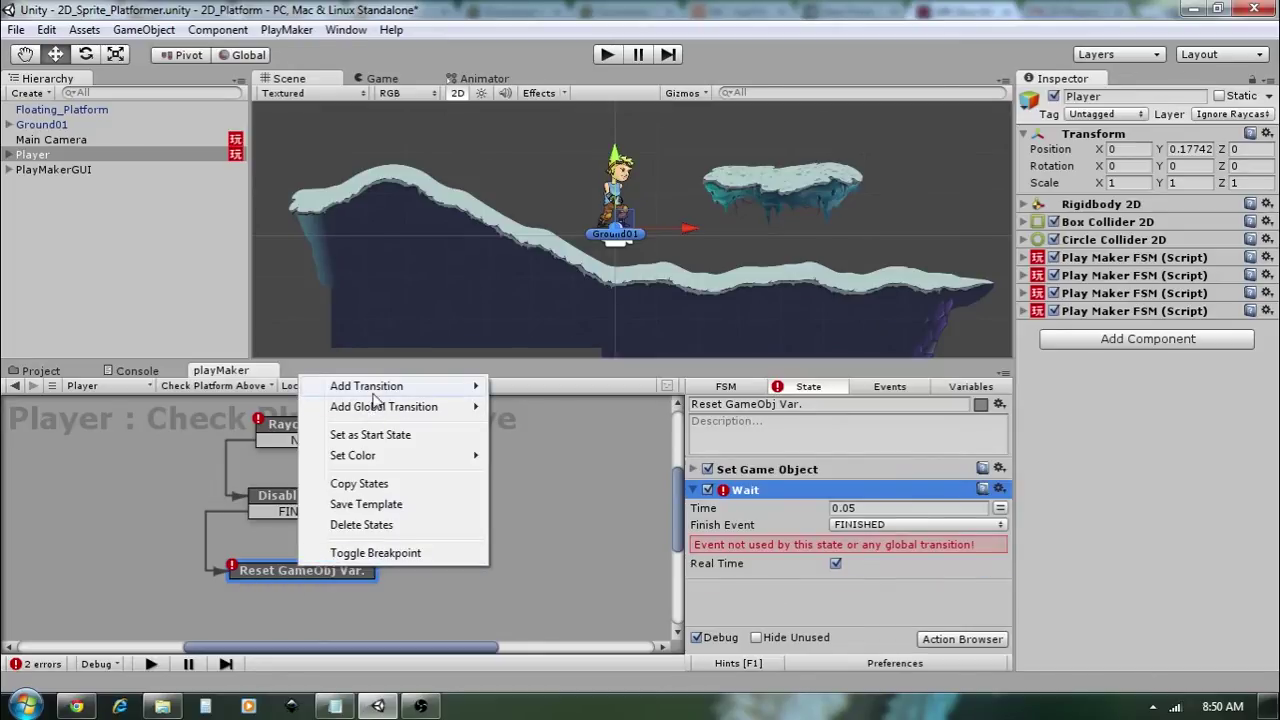
mouse_move(377, 389)
left_click(534, 385)
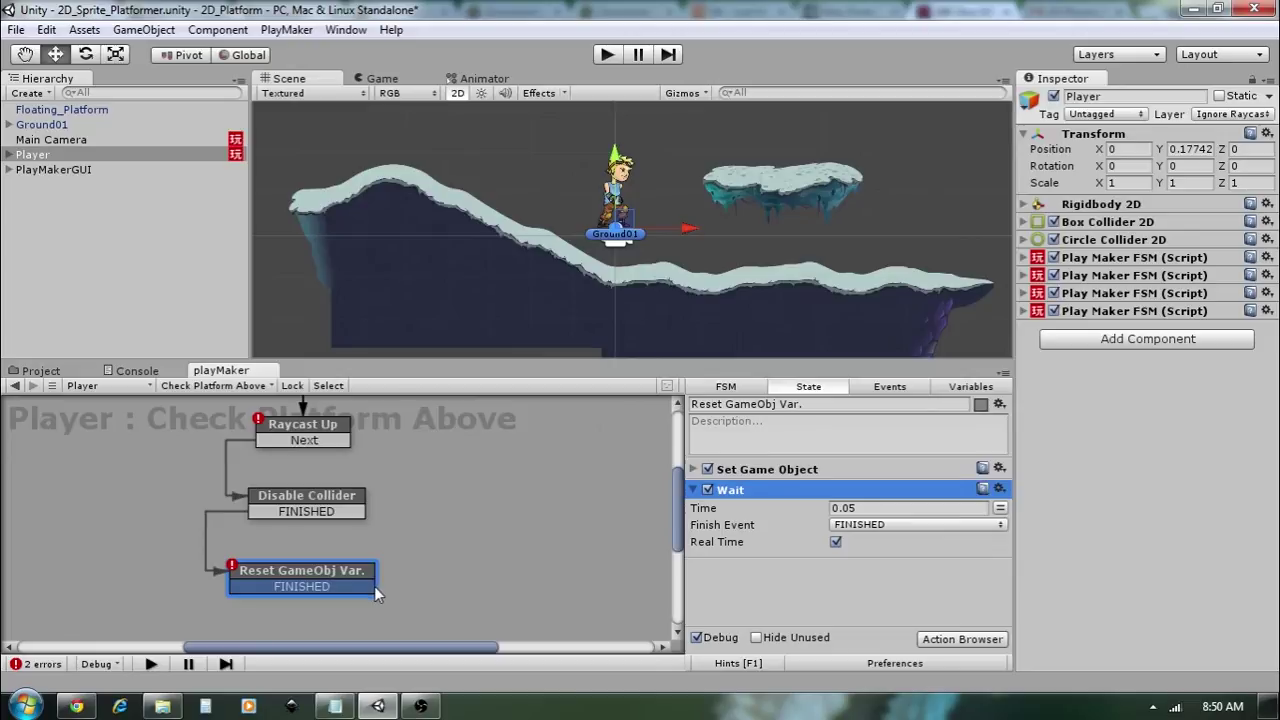
Link the Reset GameObj Var. state's FINISHED transition back to the Raycast Up state.
left_click(416, 555)
left_click(361, 589)
scroll(359, 464, "up", 2)
left_click_drag(330, 625, 320, 465)
scroll(343, 498, "down", 1)
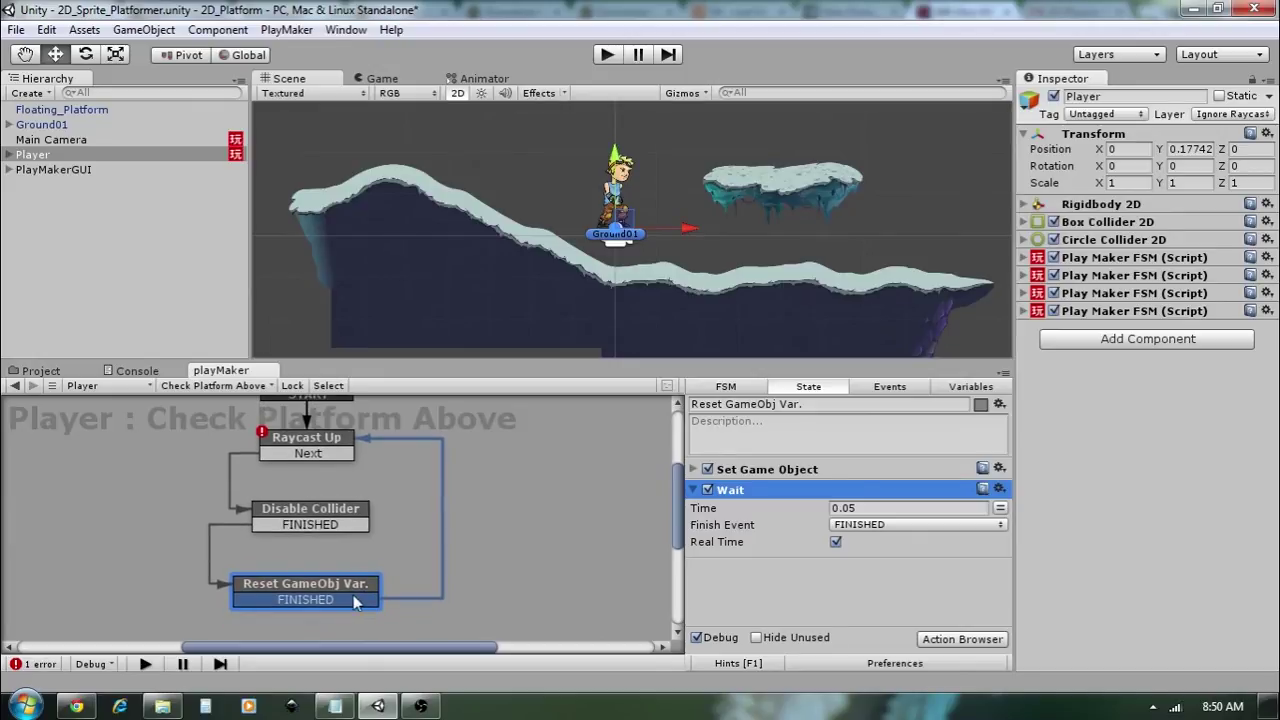
Review the actions in the Disable Collider, Reset GameObj Var. and Raycast Up states.
left_click(318, 512)
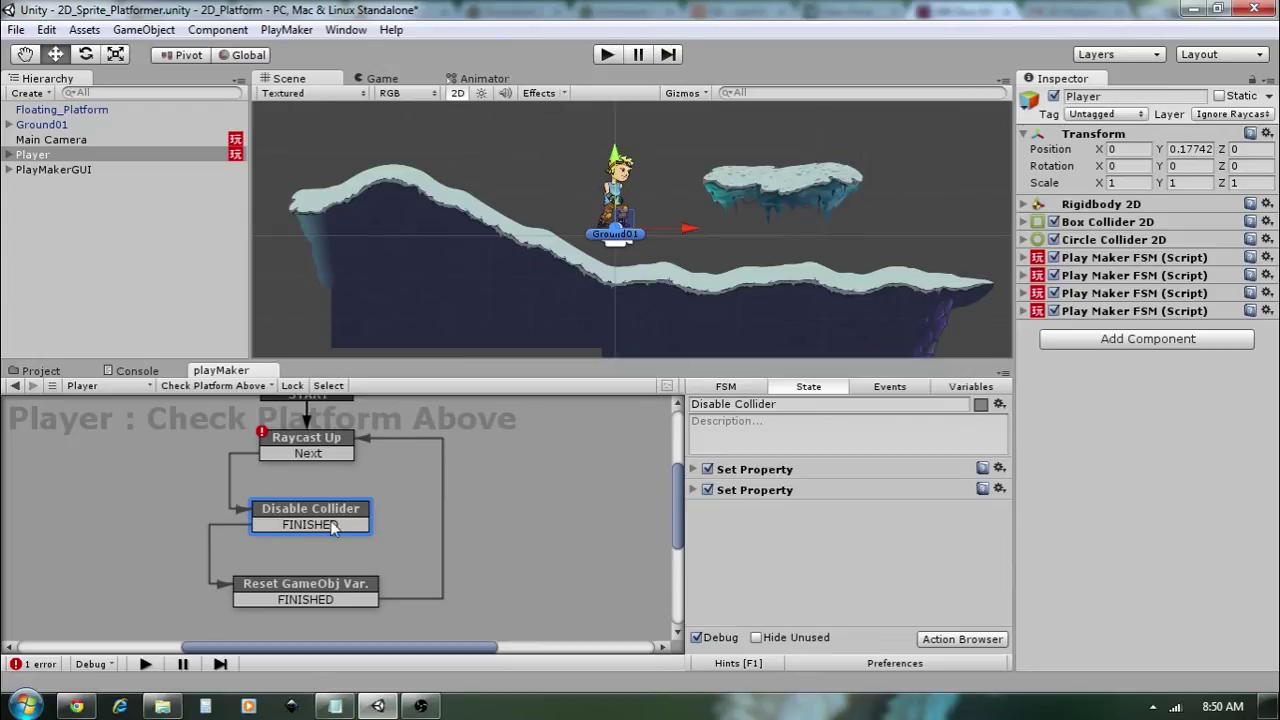
left_click(694, 469)
left_click(694, 469)
left_click(273, 588)
left_click(694, 469)
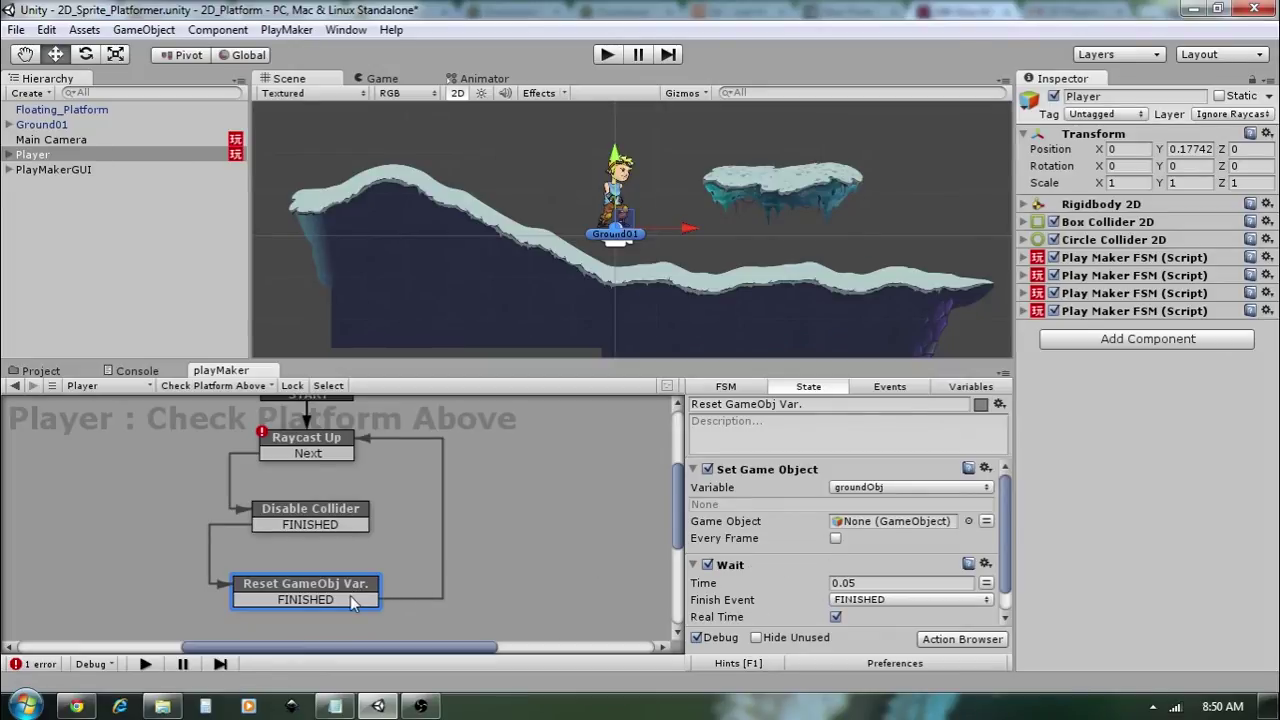
left_click(338, 450)
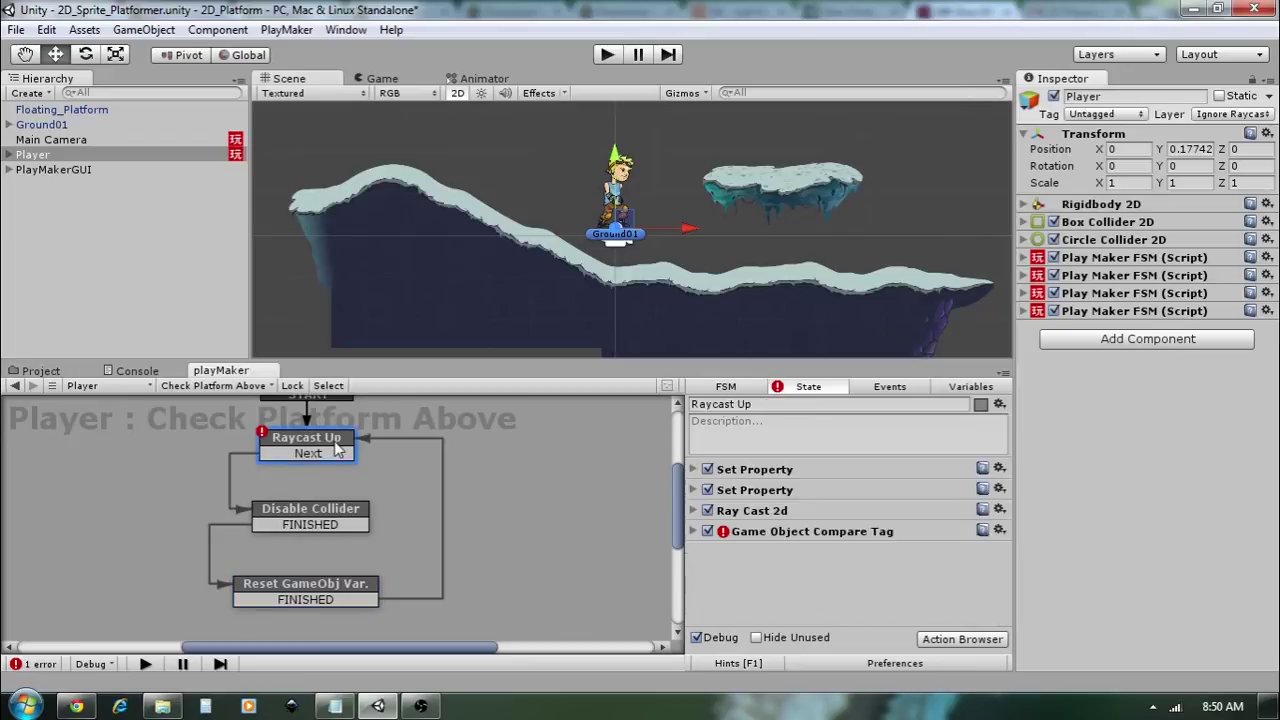
left_click(703, 470)
left_click(693, 470)
scroll(427, 540, "up", 1)
middle_click_drag(427, 532, 437, 517)
left_click(352, 584)
Set the Game Object of Raycast Up's Game Object Compare Tag action to the groundObj variable and collapse the action.
left_click(356, 447)
left_click(693, 532)
scroll(695, 540, "down", 1)
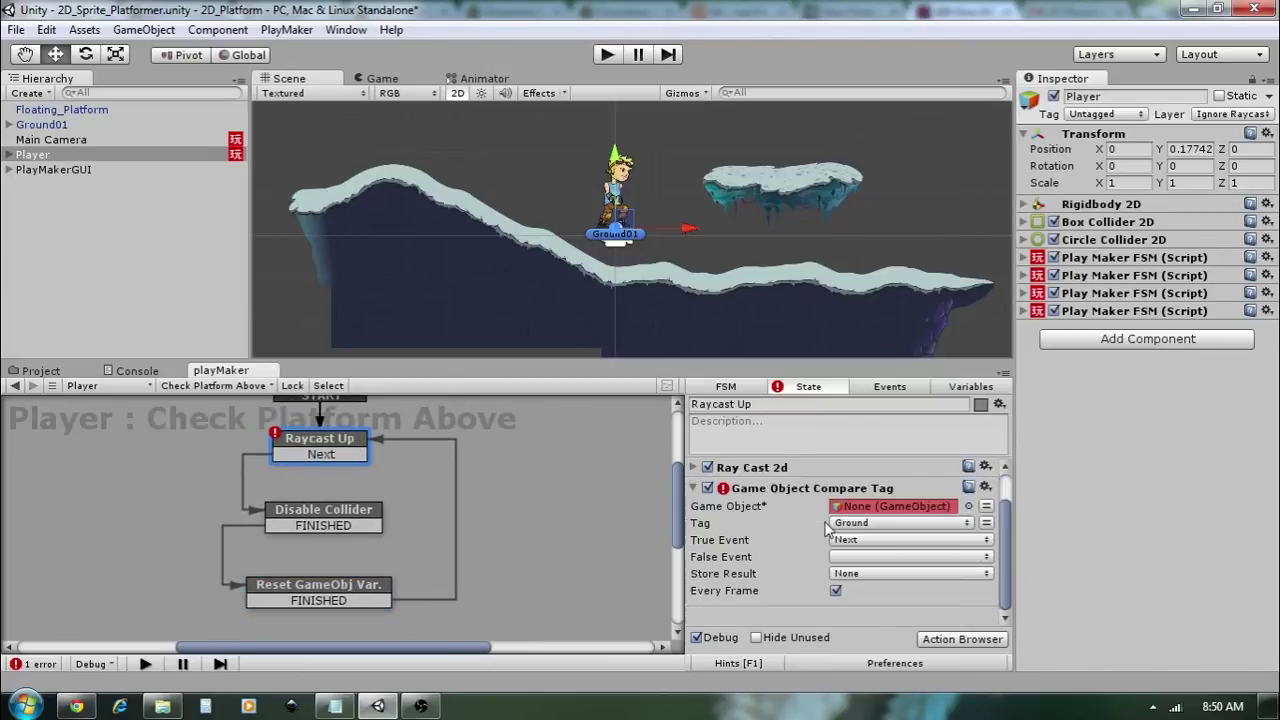
left_click(987, 508)
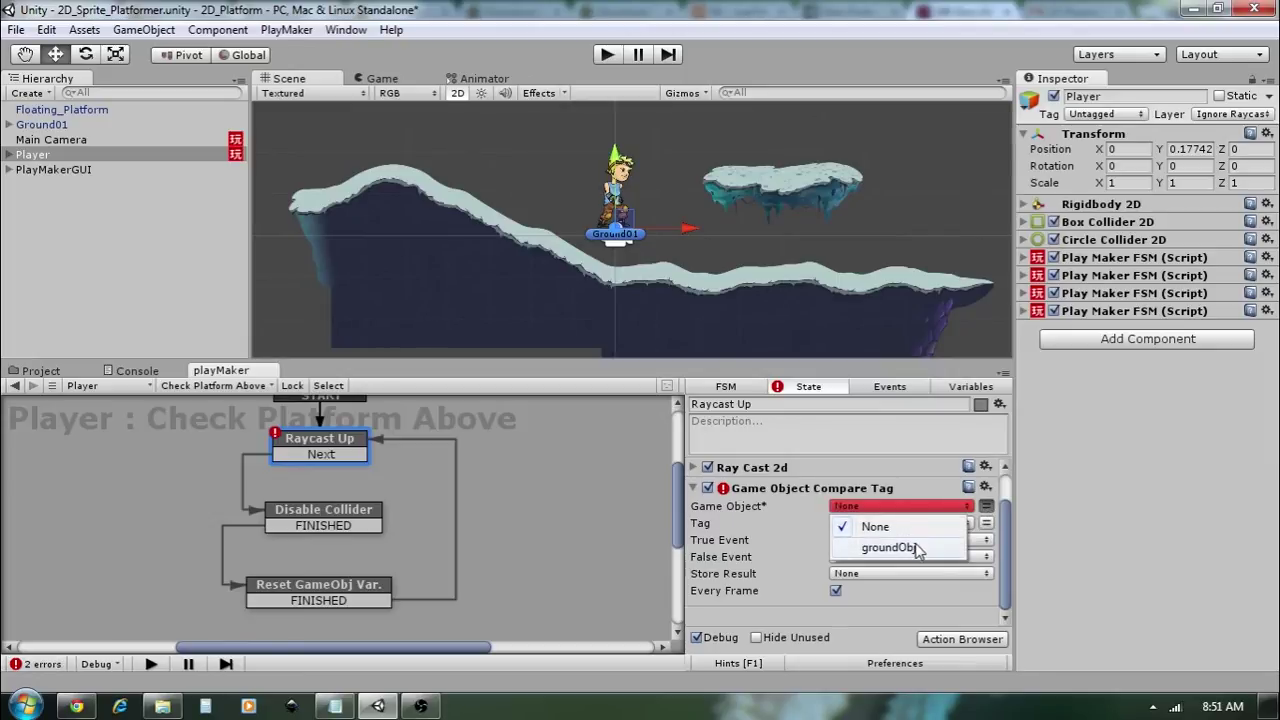
left_click(916, 548)
left_click(693, 488)
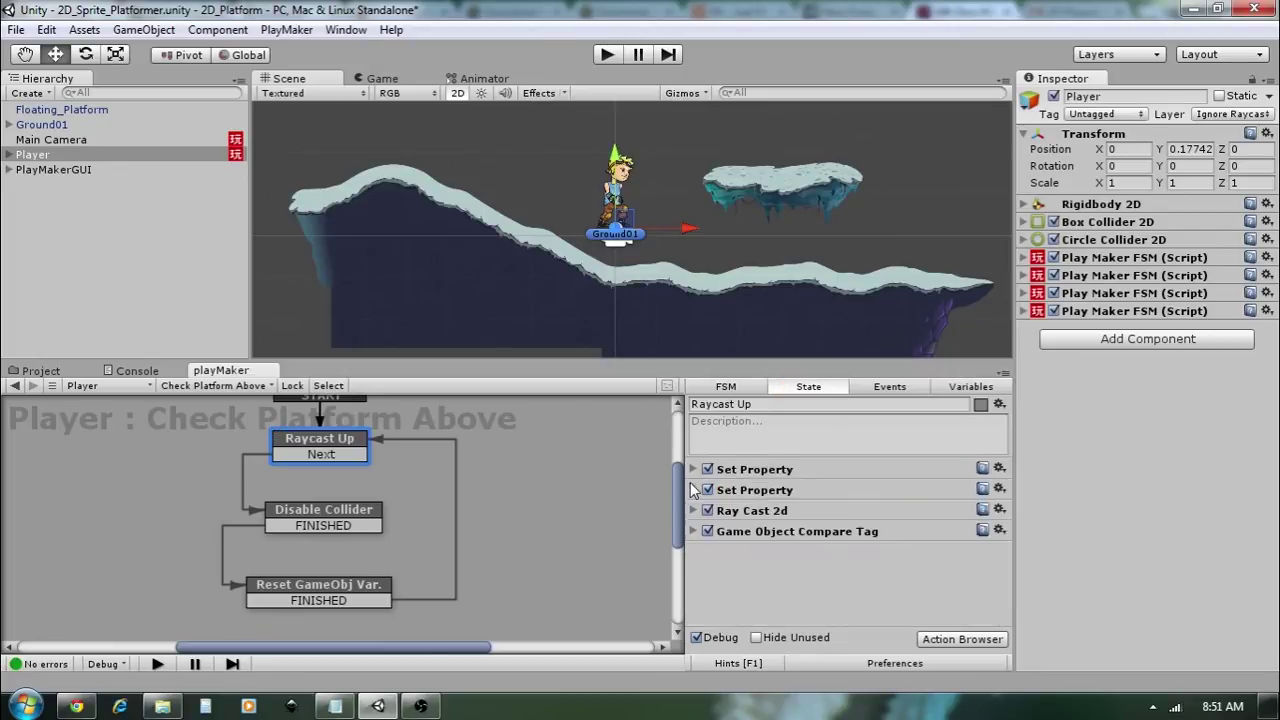
Examine the Player's Circle Collider 2D settings and its outline relative to the feet and pivot in the scene.
scroll(525, 535, "up", 1)
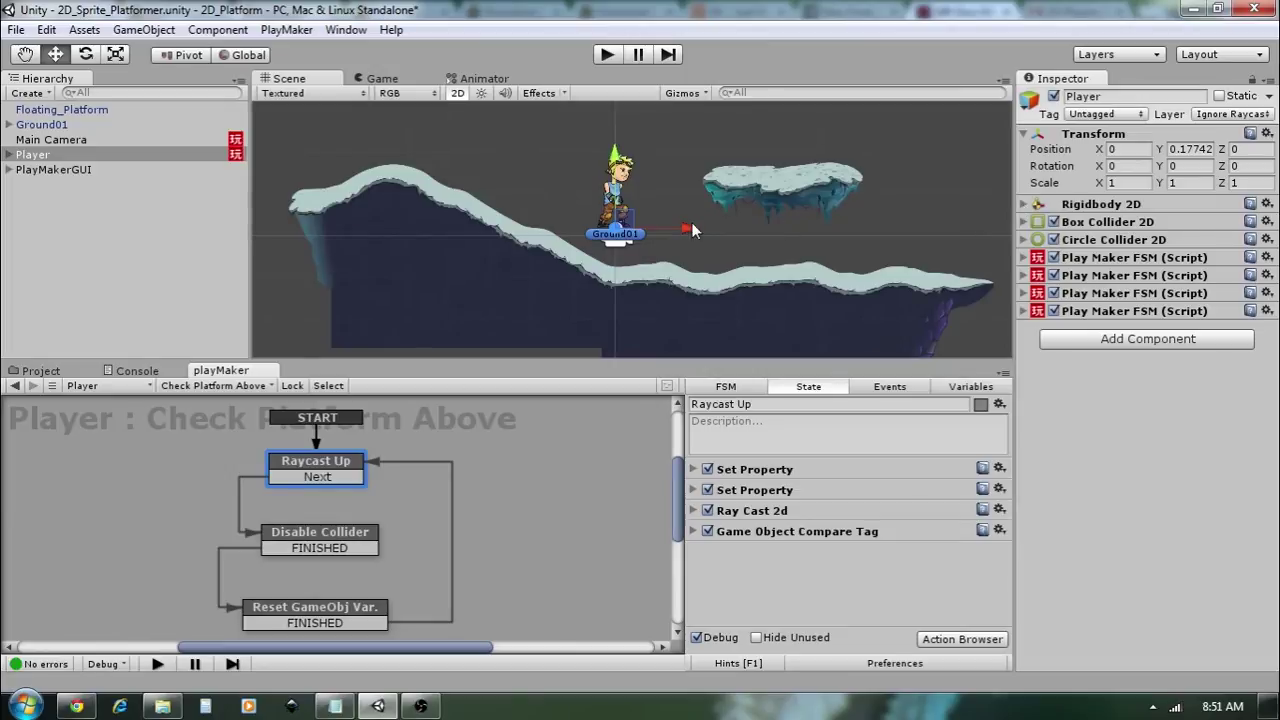
left_click(1024, 241)
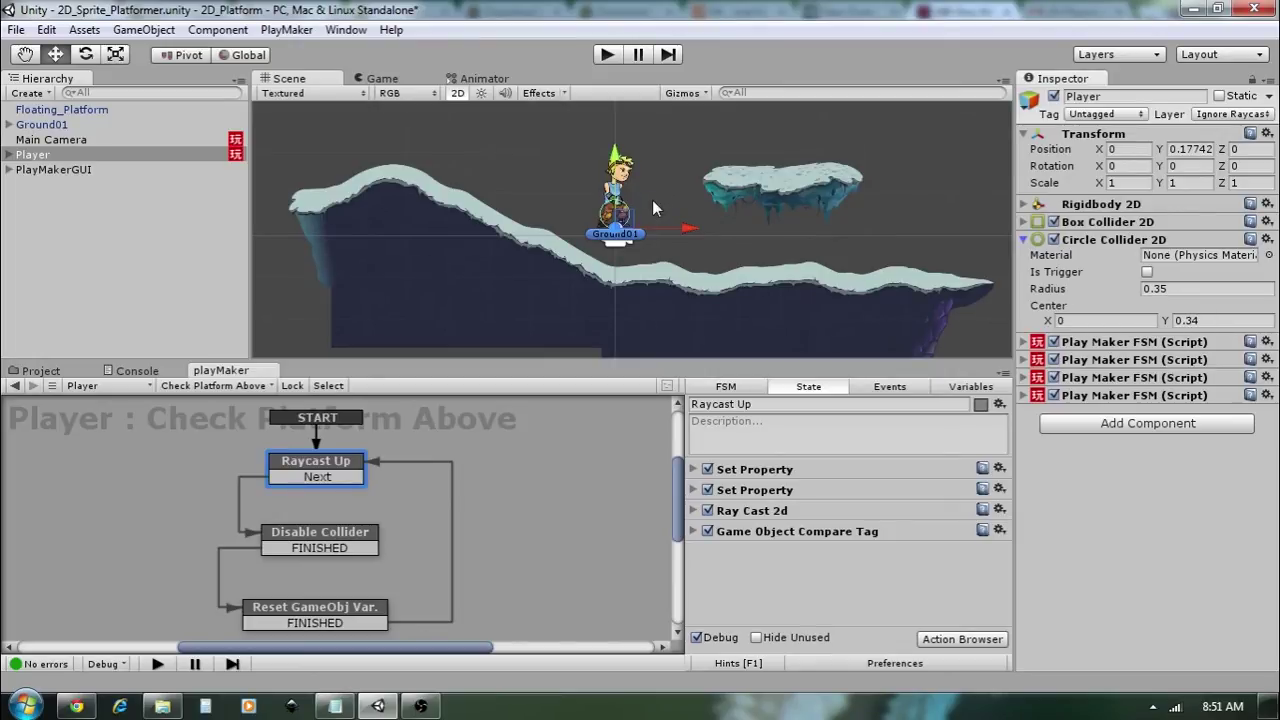
scroll(639, 222, "up", 10)
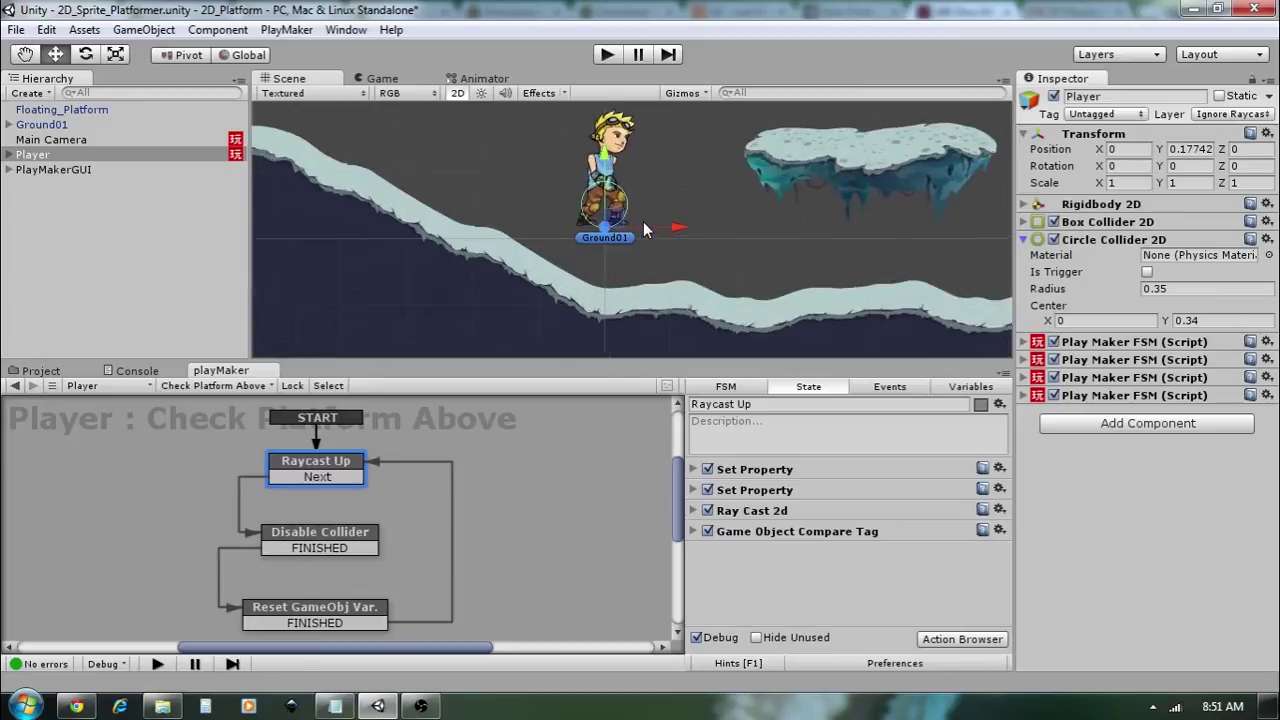
scroll(632, 221, "up", 10)
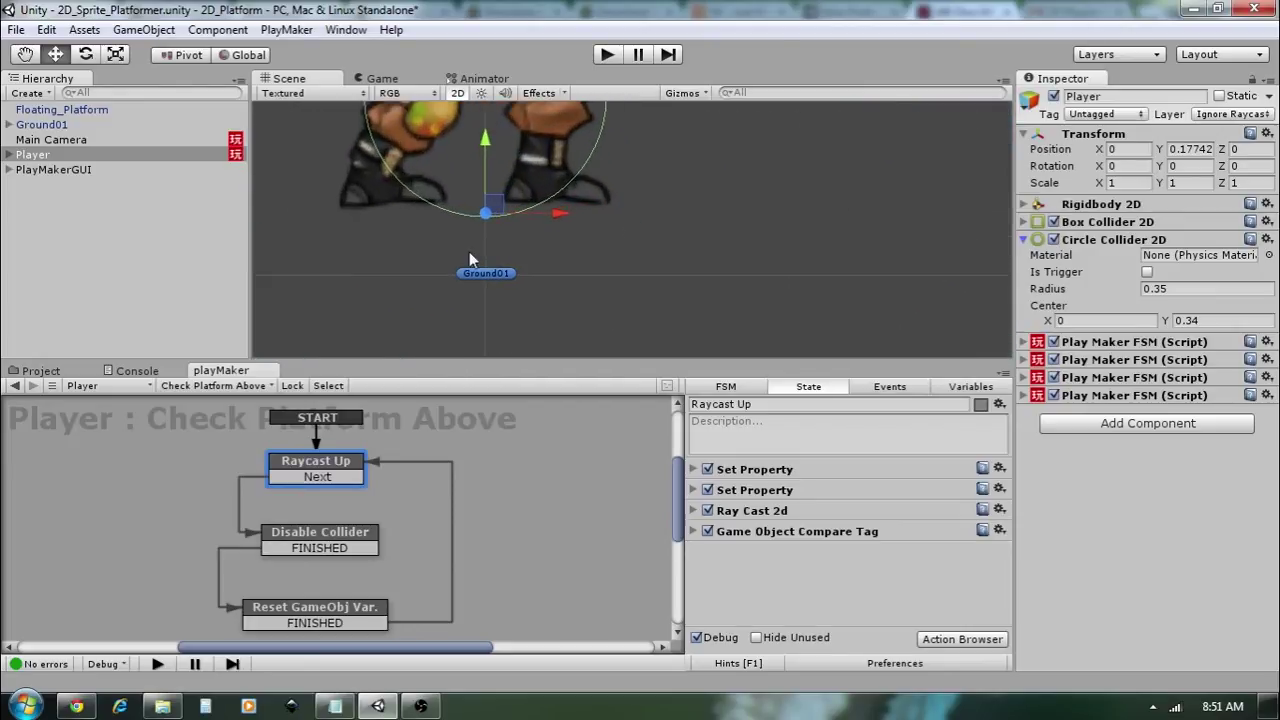
left_click_drag(502, 207, 709, 238)
scroll(598, 249, "up", 2)
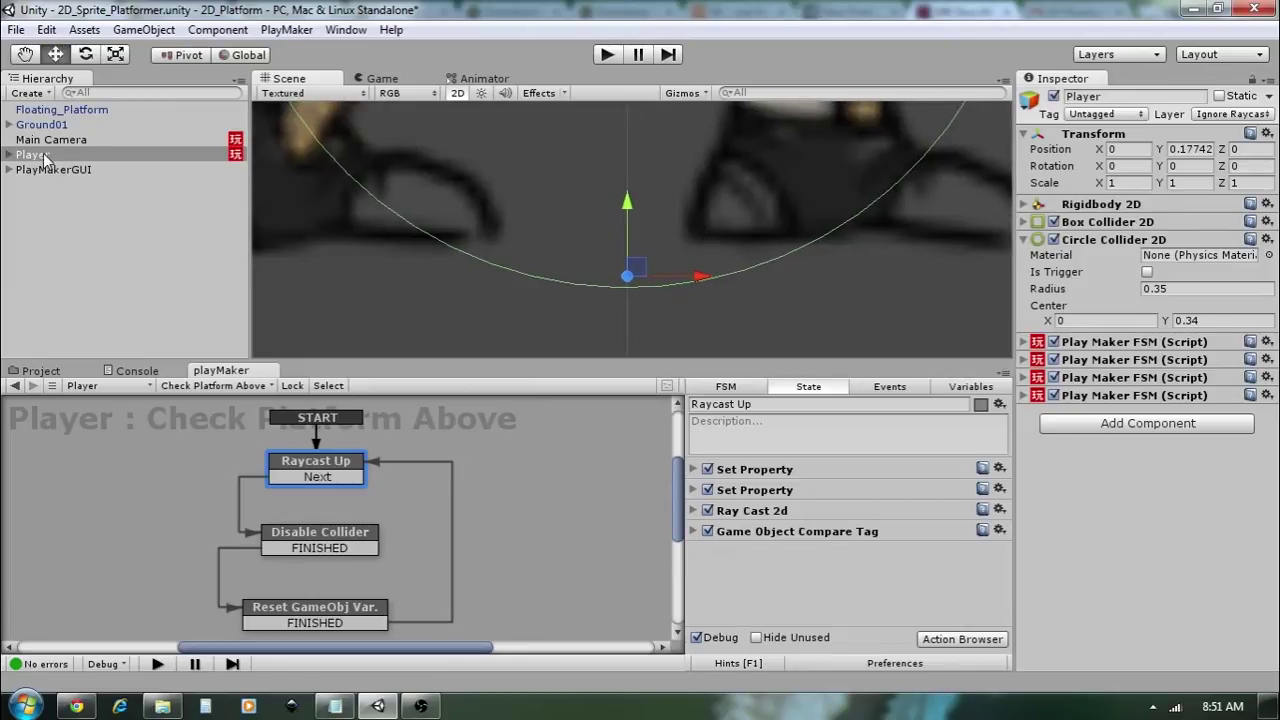
left_click(5, 193)
left_click(180, 155)
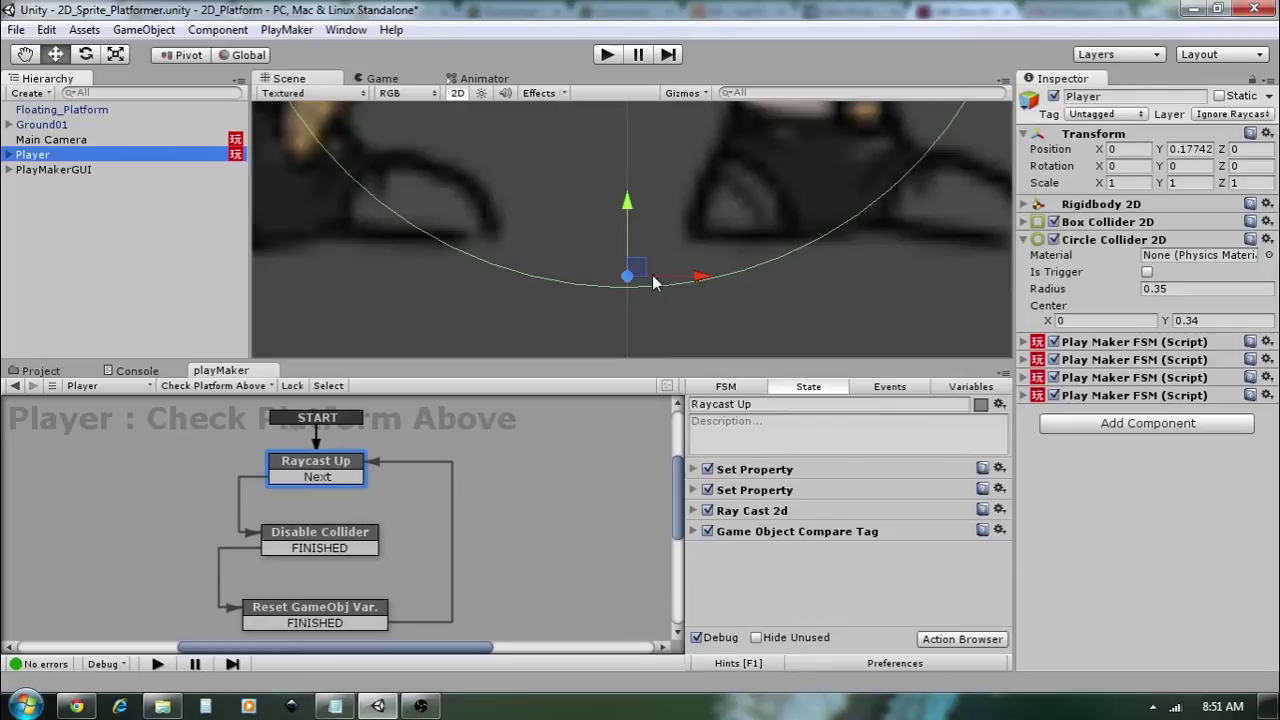
scroll(529, 298, "up", 1)
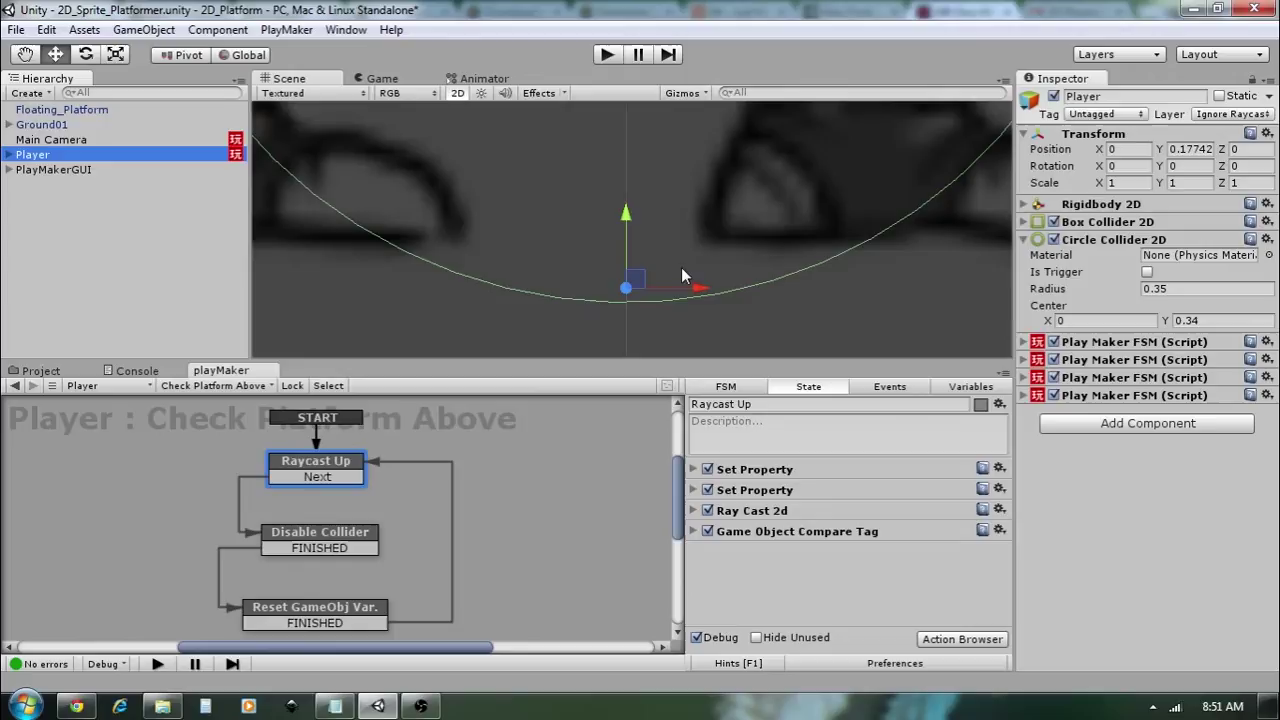
scroll(713, 210, "down", 6)
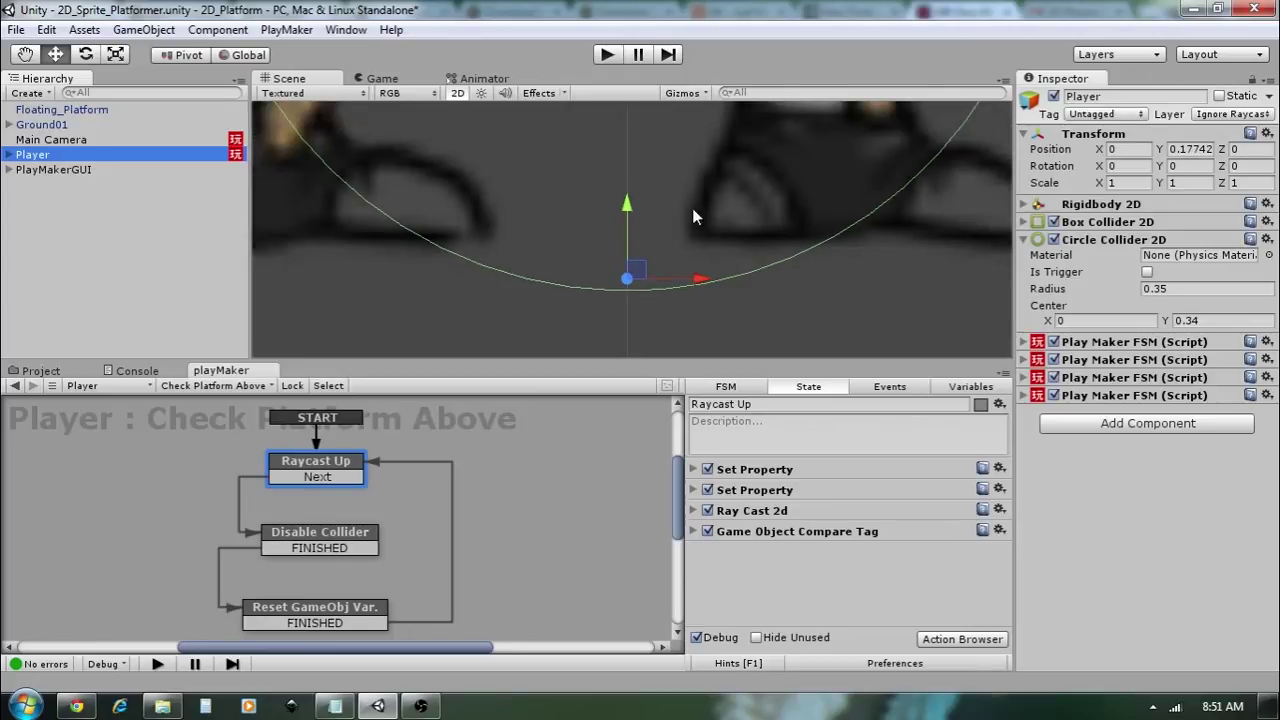
scroll(717, 207, "down", 4)
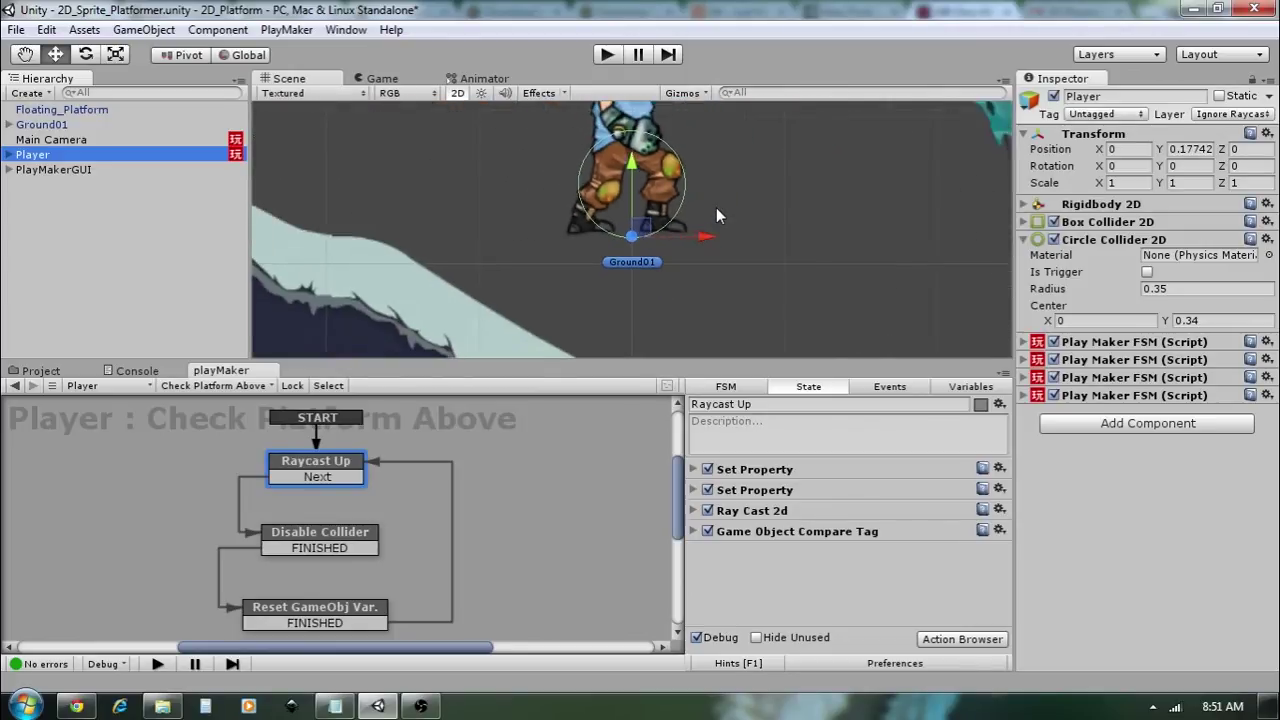
middle_click_drag(719, 204, 733, 216)
scroll(735, 200, "down", 5)
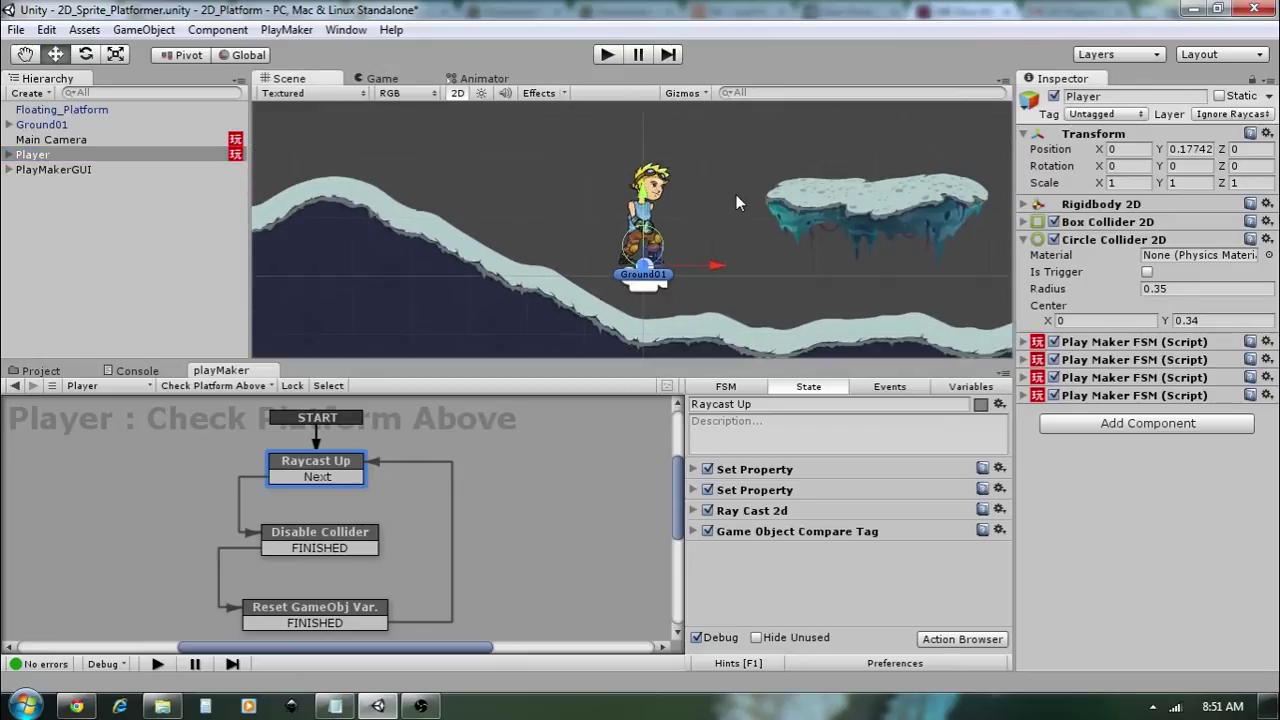
Play-test the scene by running and jumping the Player up through the floating platform, restart the test once, and stop it.
left_click(608, 55)
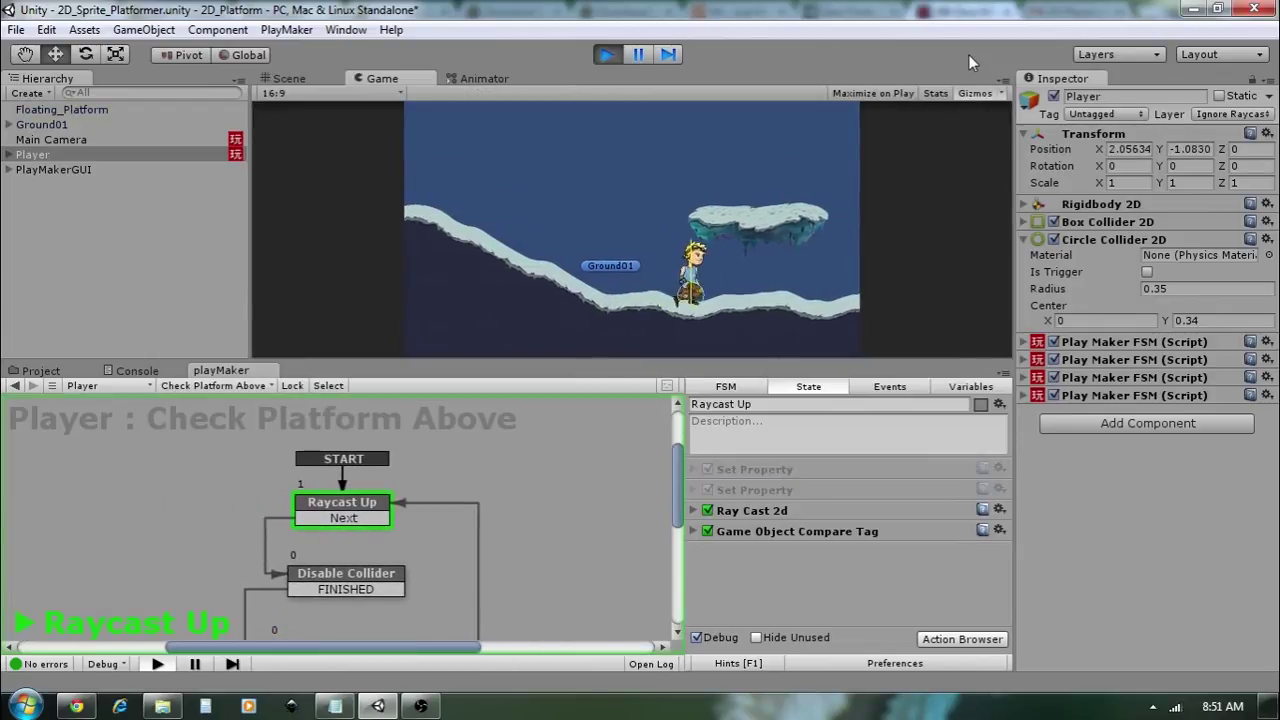
key("Left")
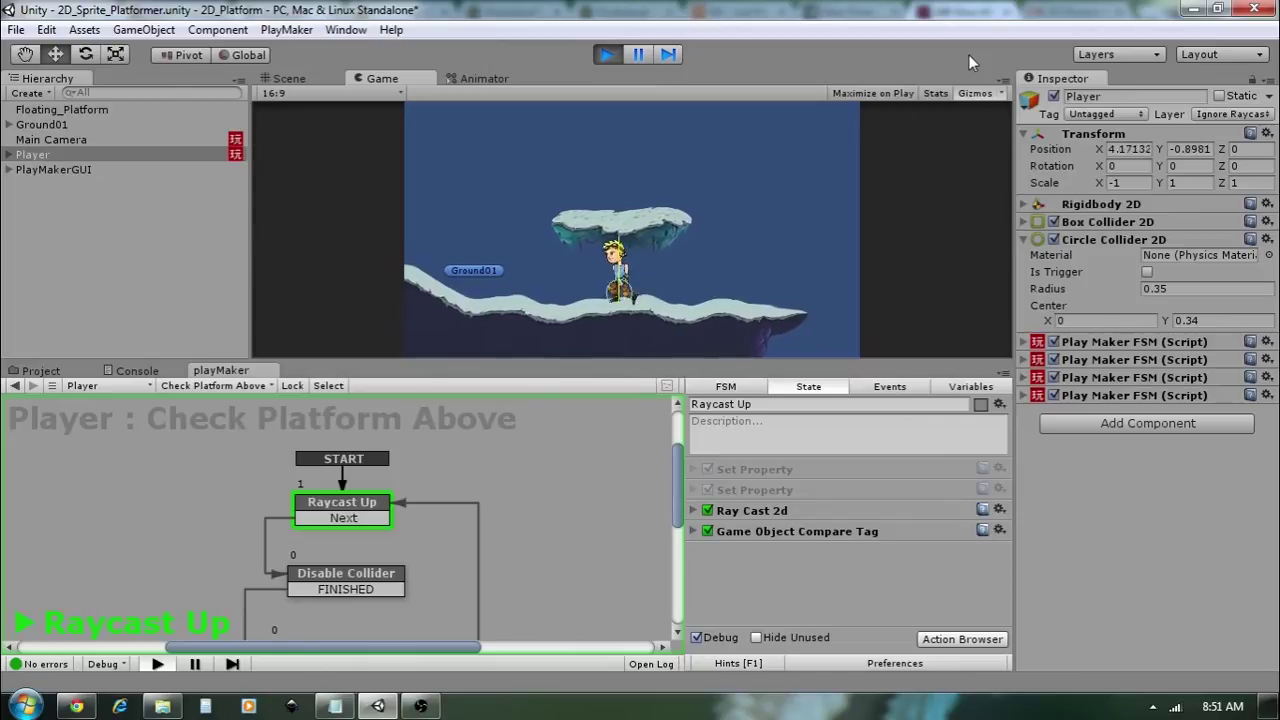
key("space")
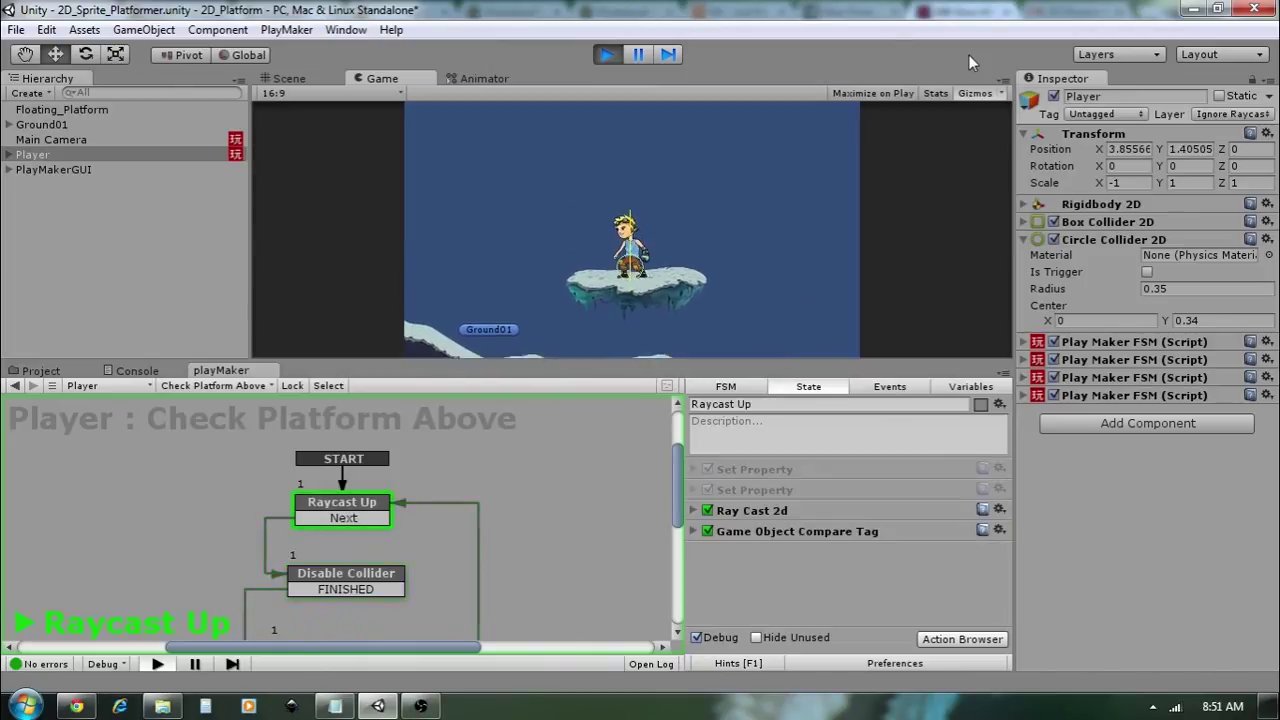
key("Right")
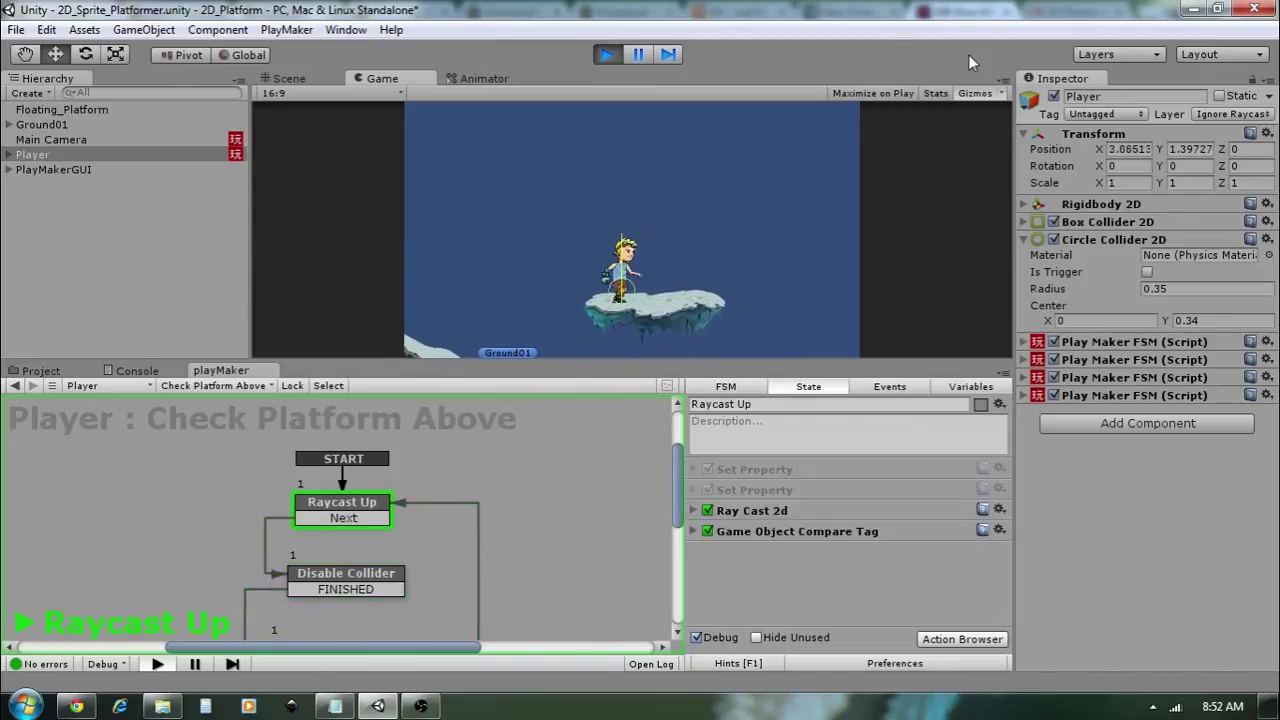
key("Left")
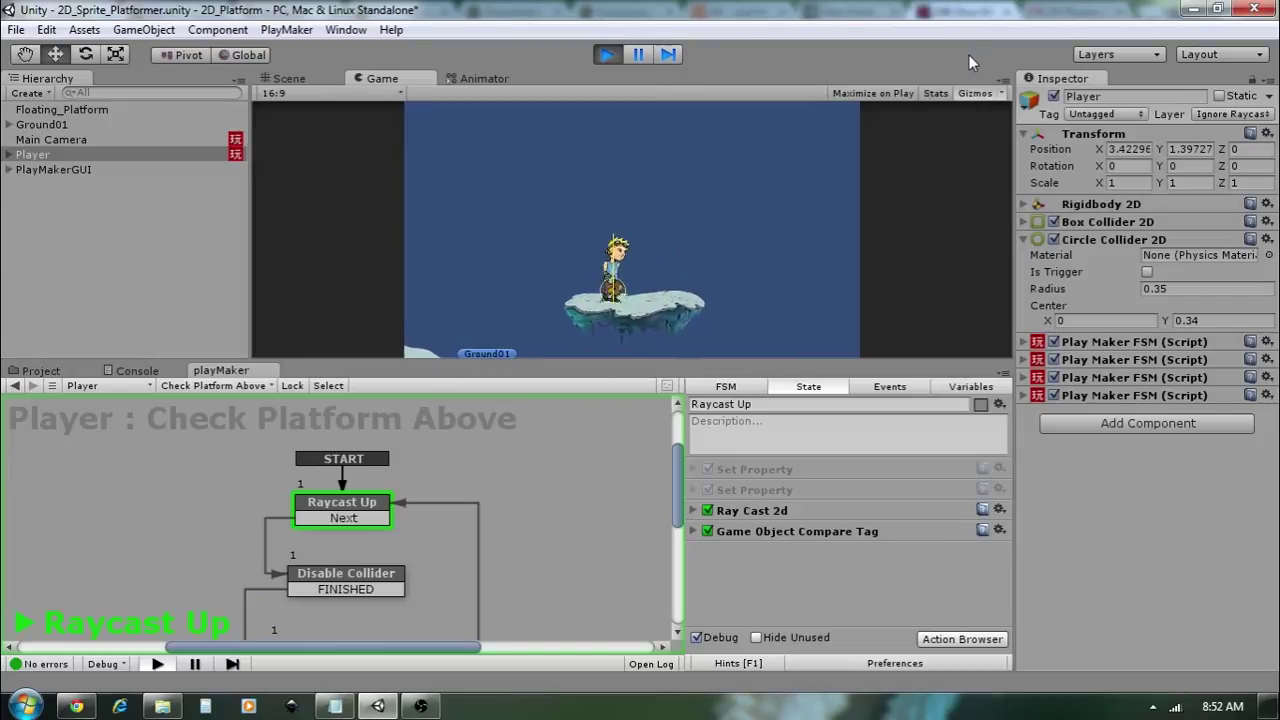
key("Left")
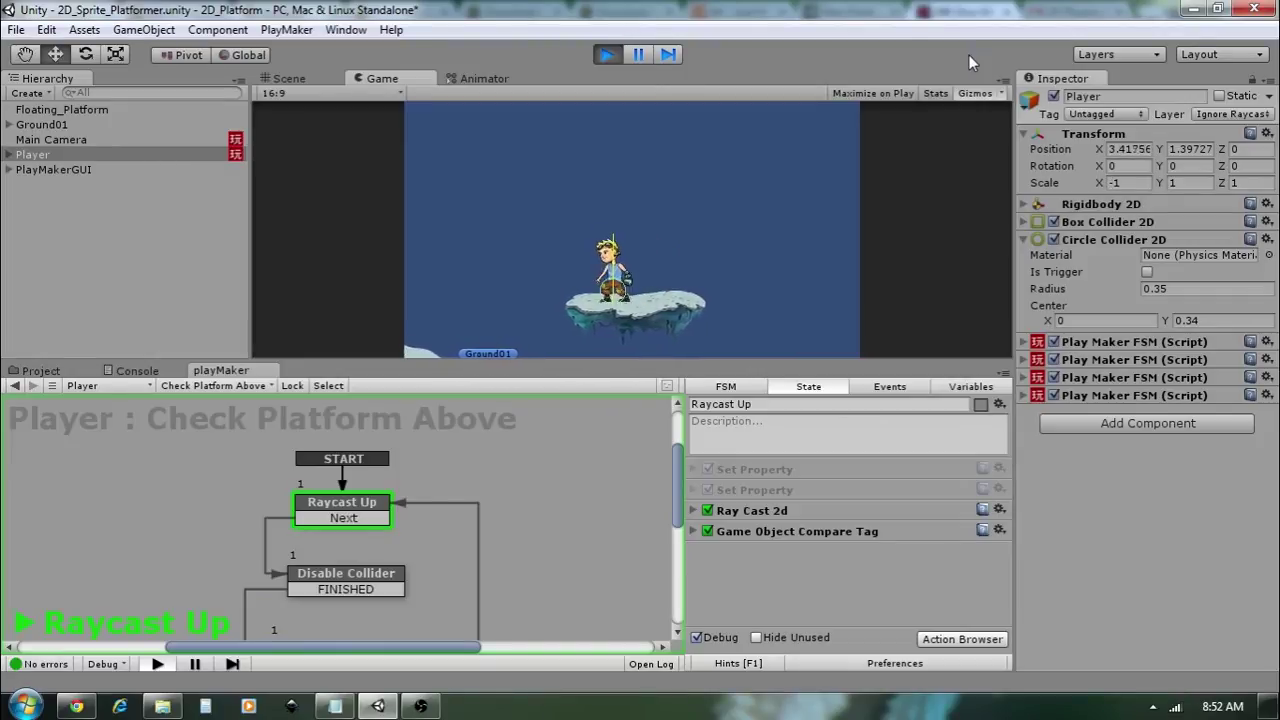
key("Right")
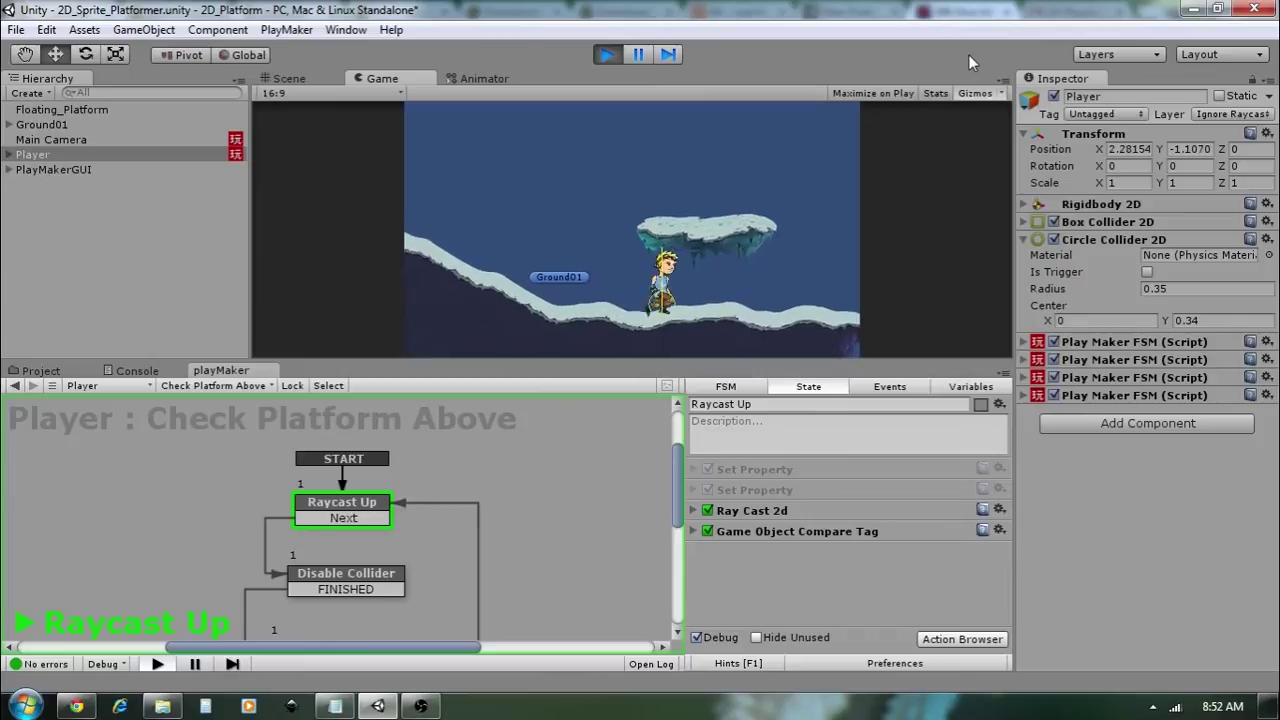
key("Left")
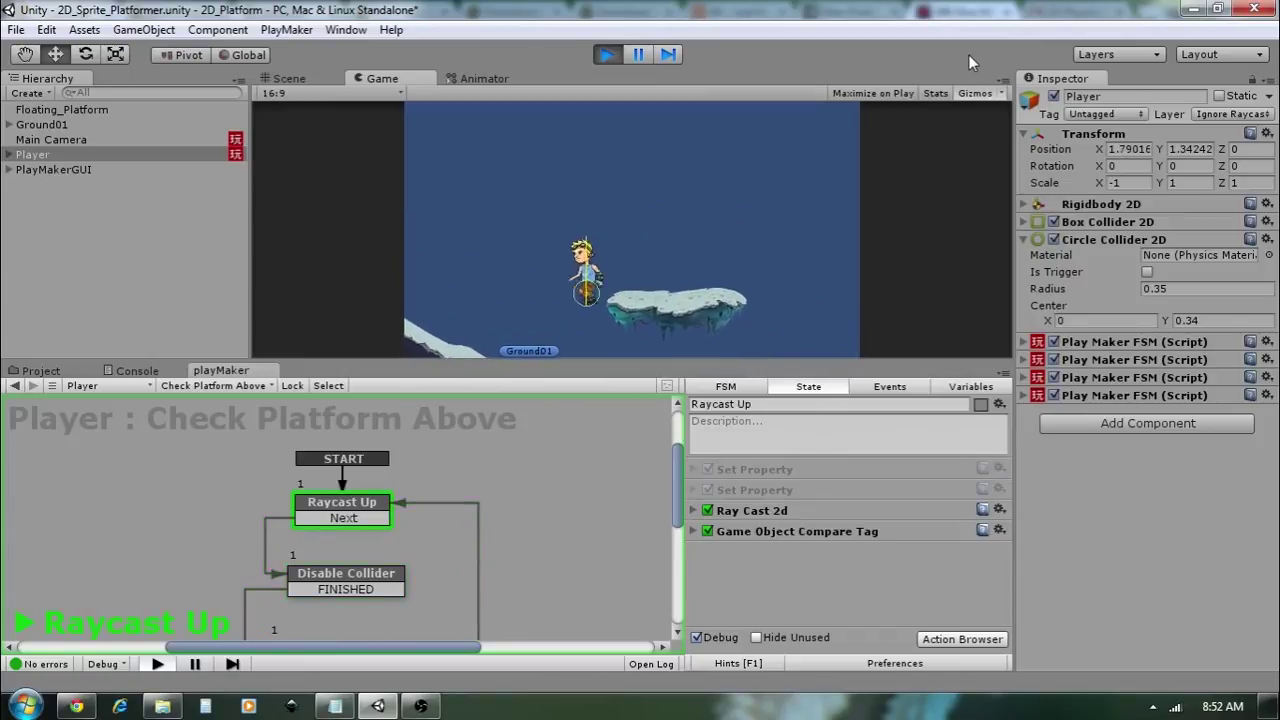
key("space")
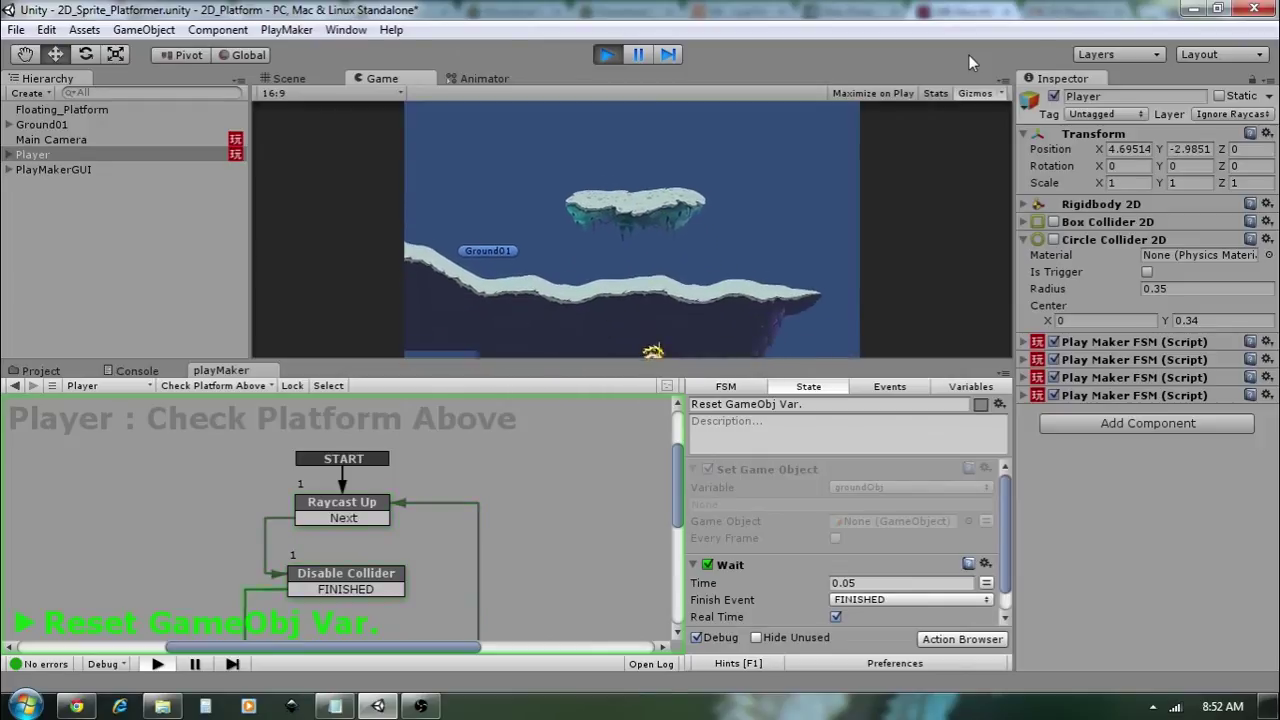
left_click(608, 57)
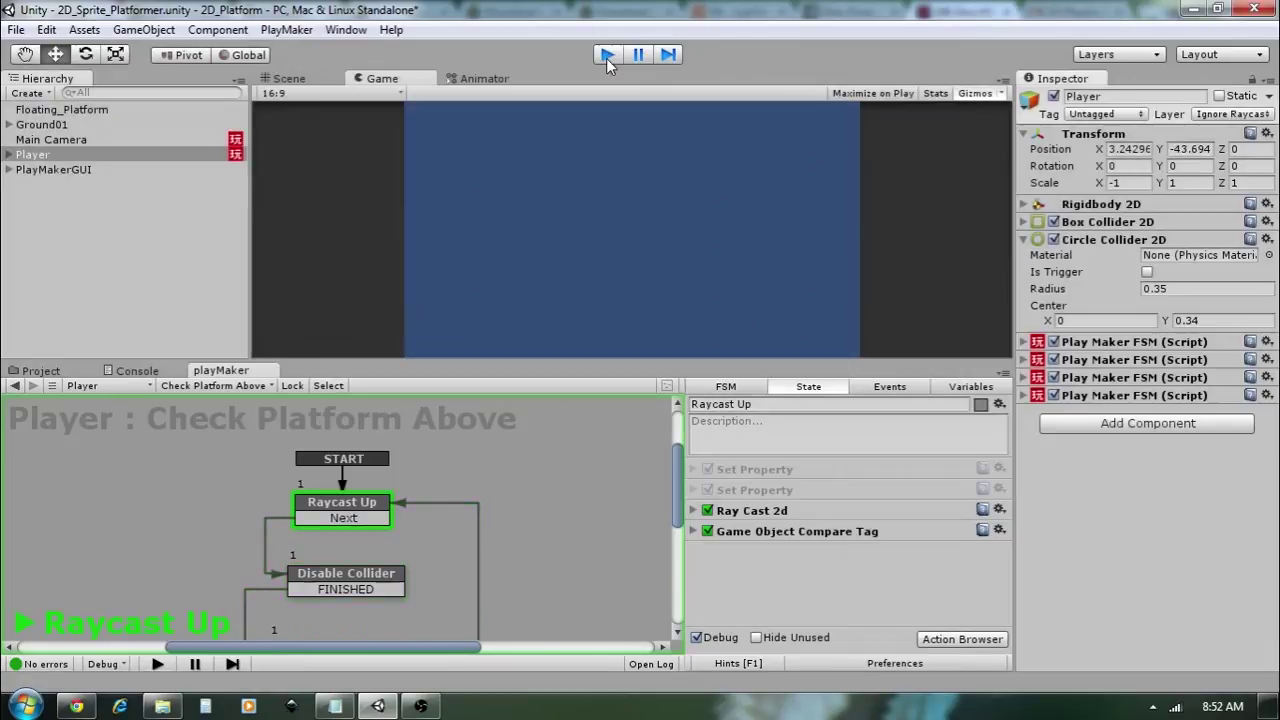
left_click(608, 62)
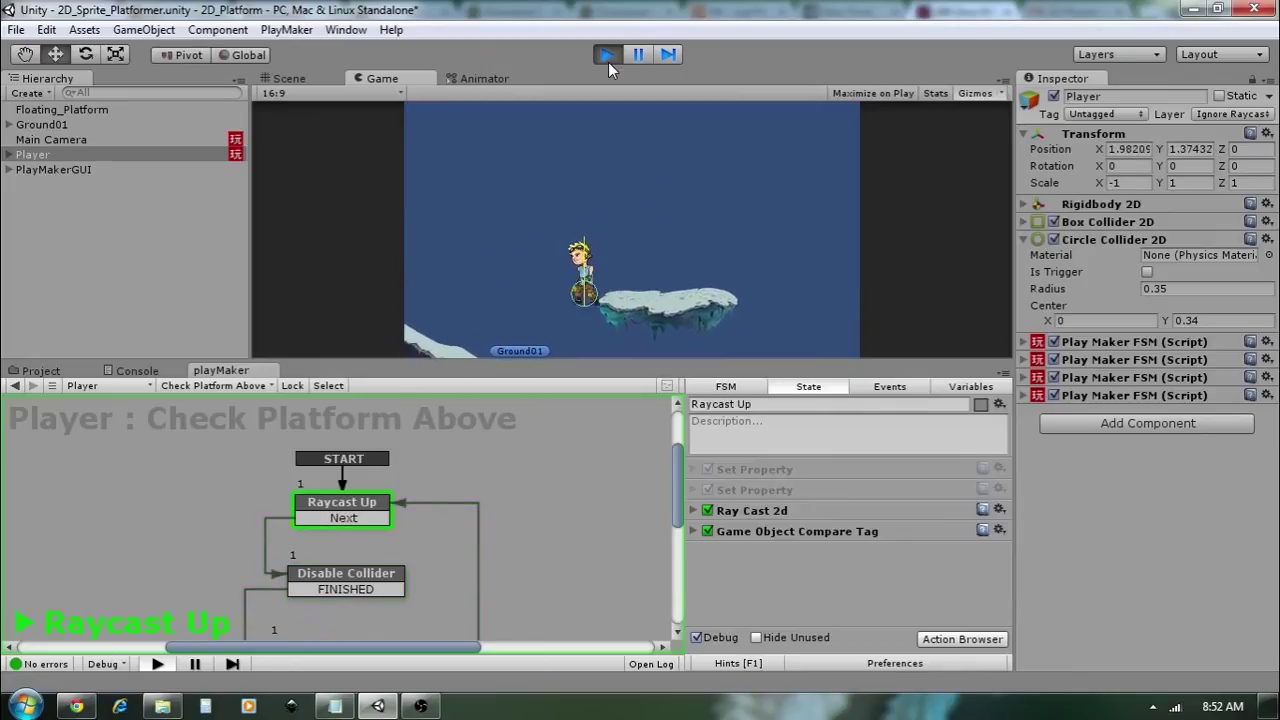
left_click(608, 60)
Set the Wait action's time in the Reset GameObj Var. state to 0.025.
middle_click_drag(167, 609, 322, 505)
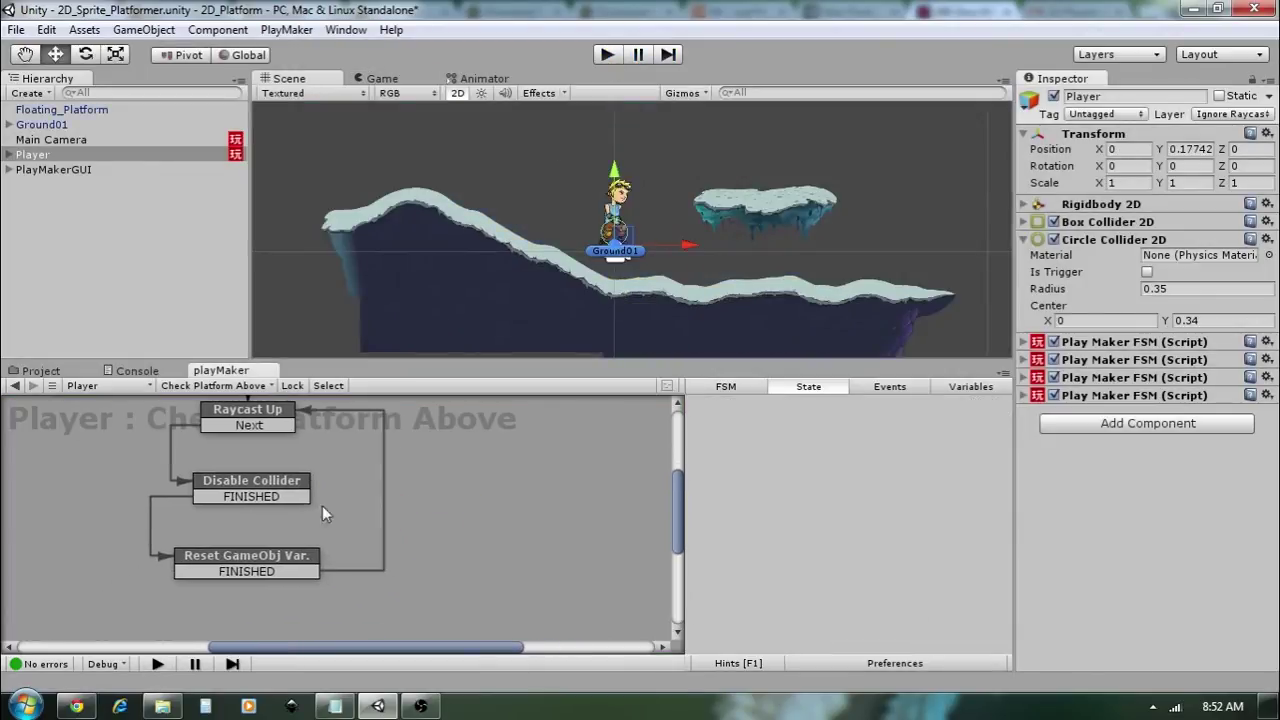
left_click(278, 556)
scroll(690, 545, "down", 1)
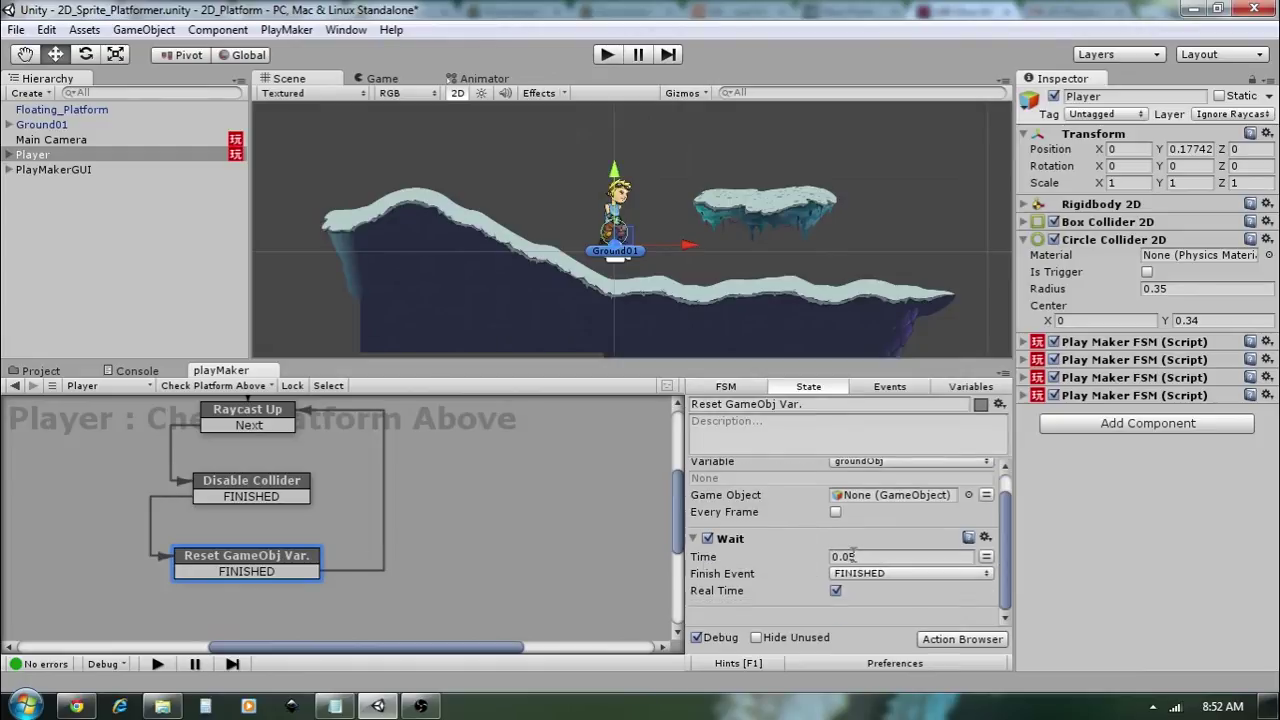
left_click(862, 557)
key("BackSpace")
type("25")
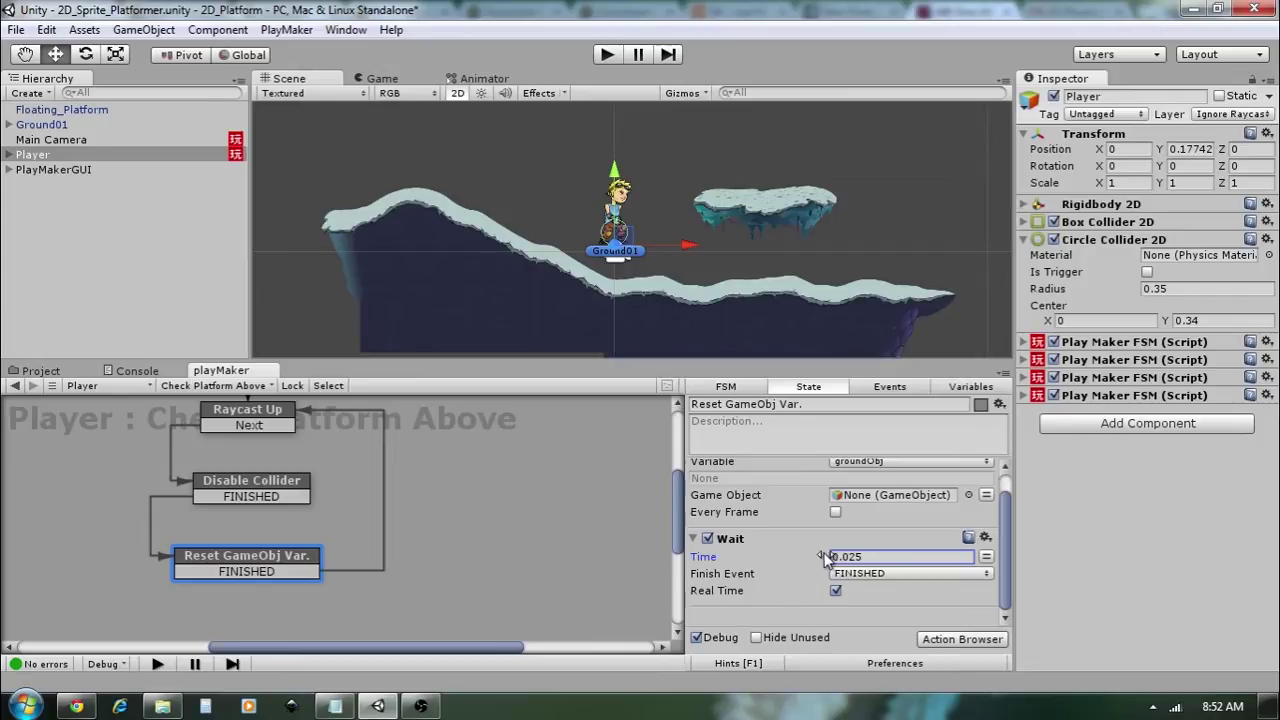
Play-test the Player jumping up through the floating platform and dropping back to the ground, and inspect the Reset GameObj Var. state.
left_click(607, 56)
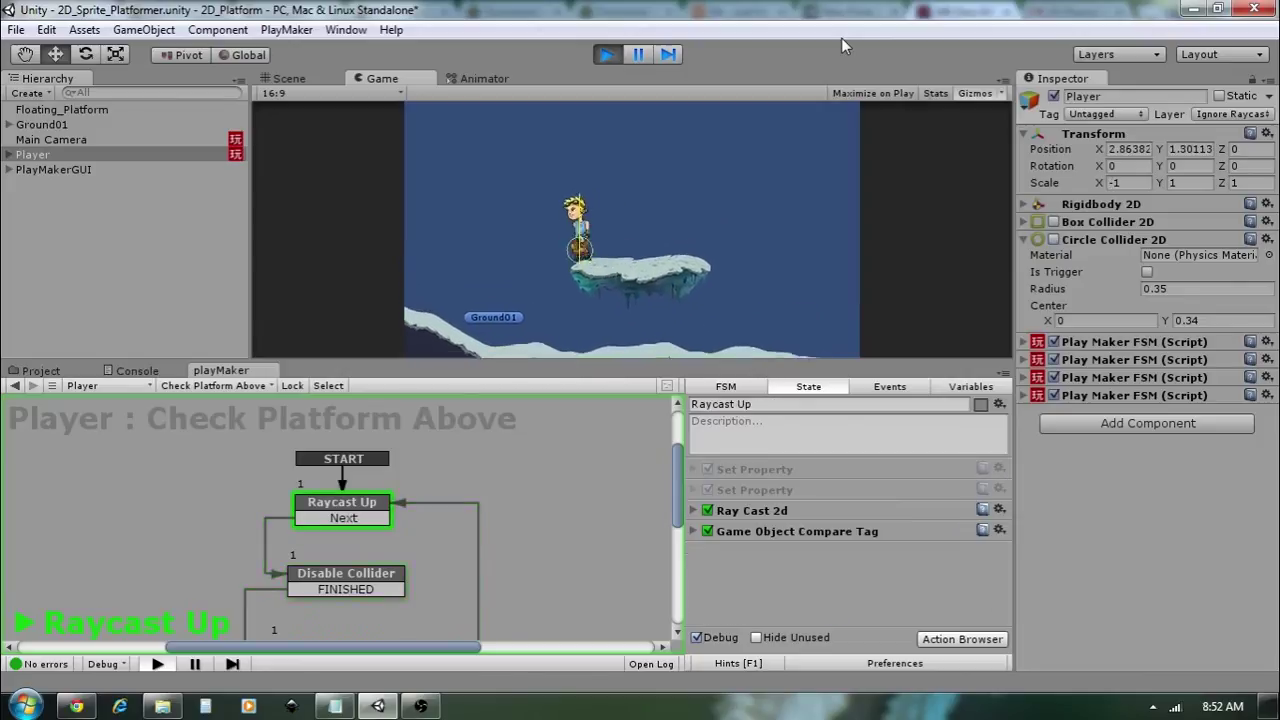
key("space")
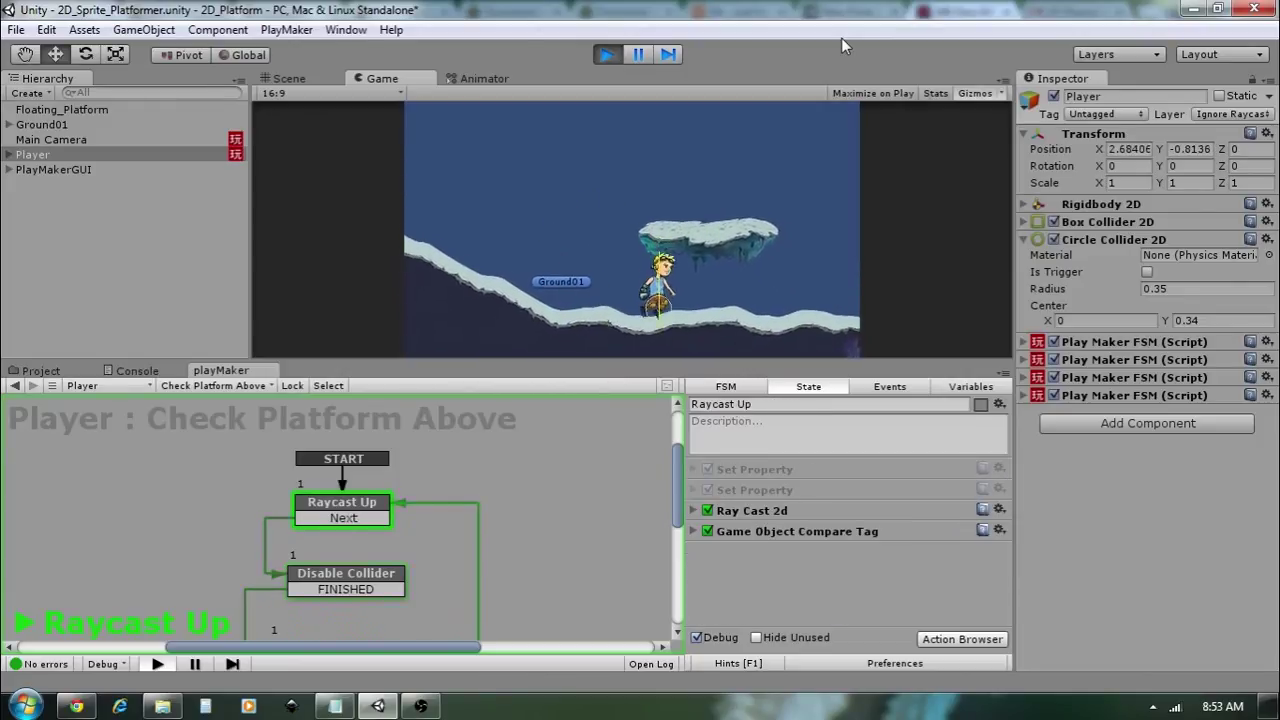
key("Left")
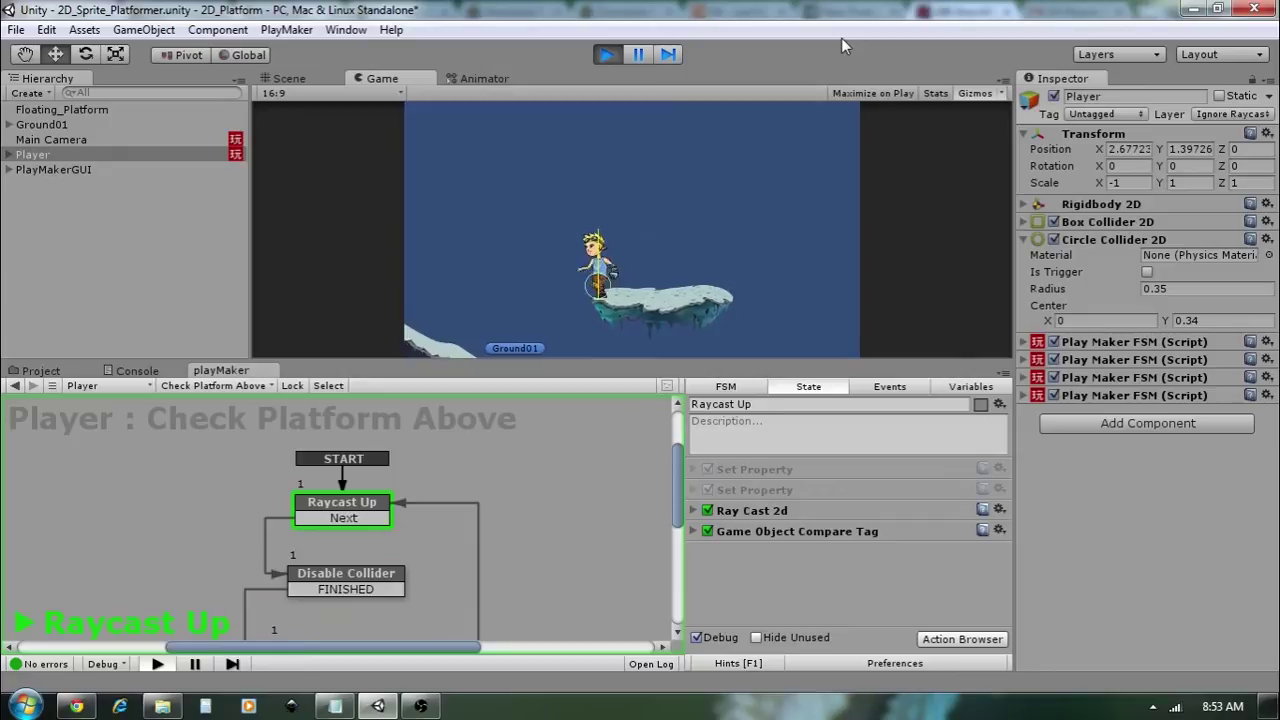
key("Right")
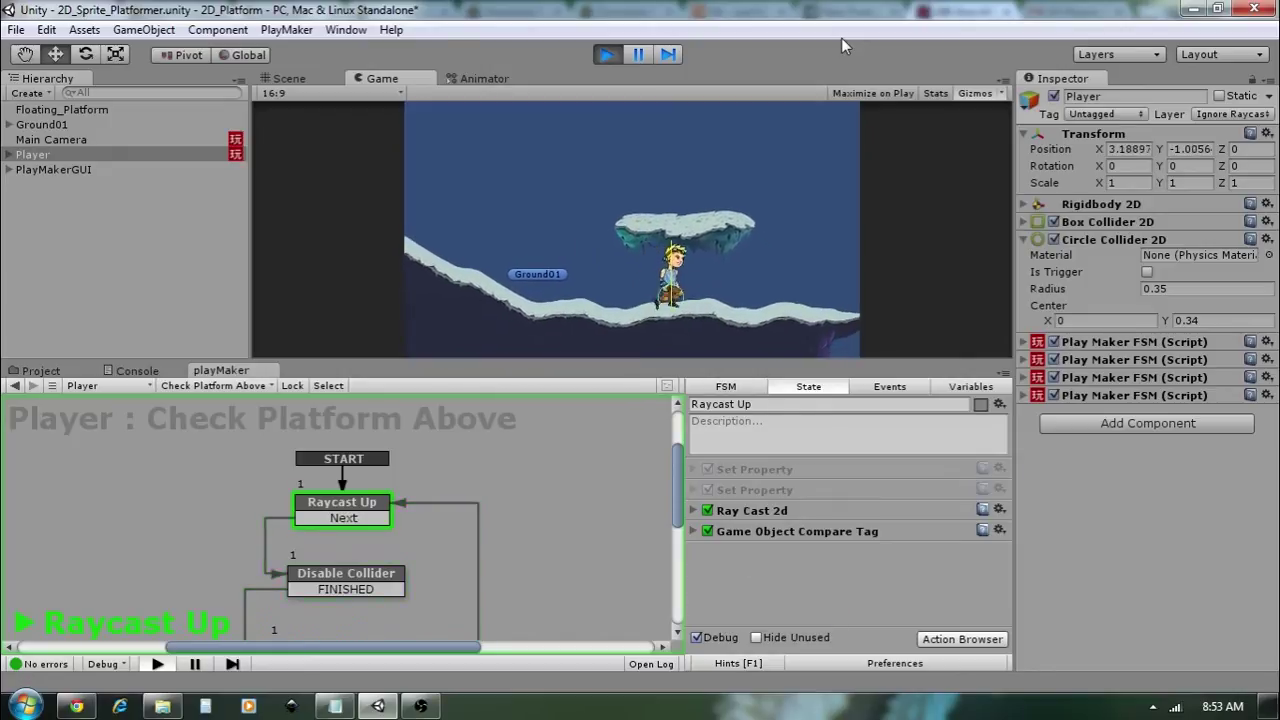
key("space")
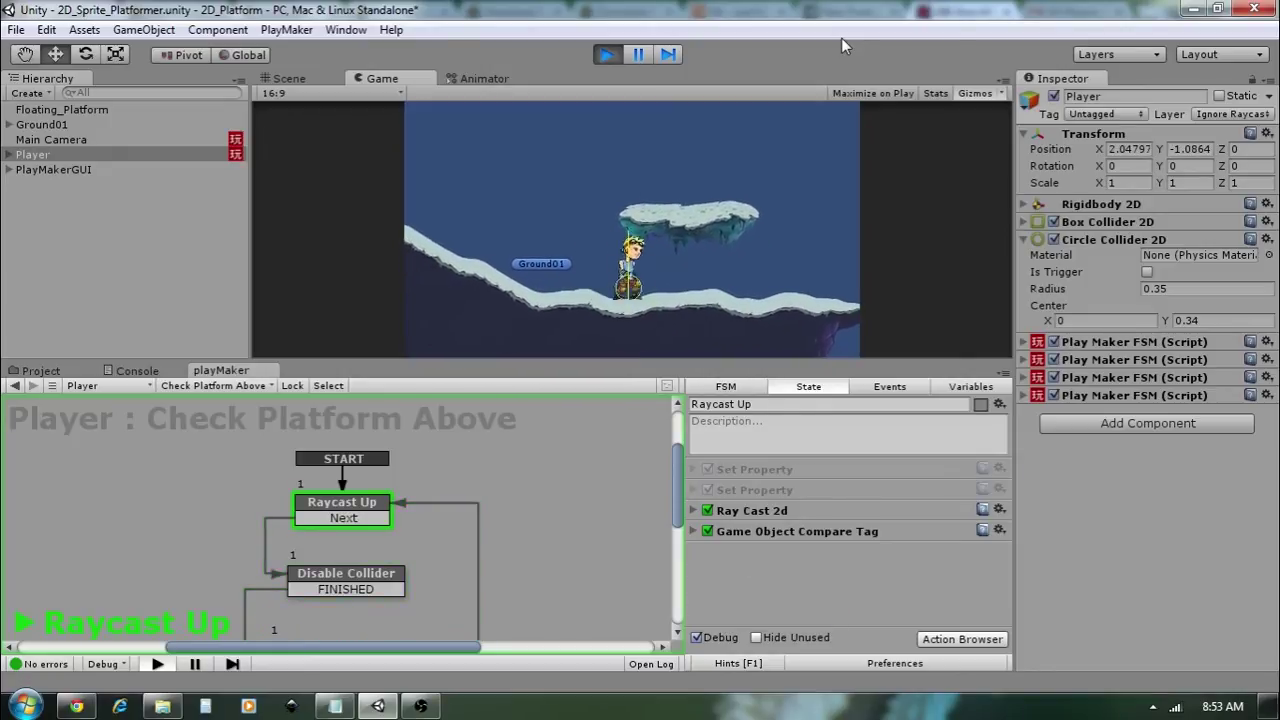
key("Left")
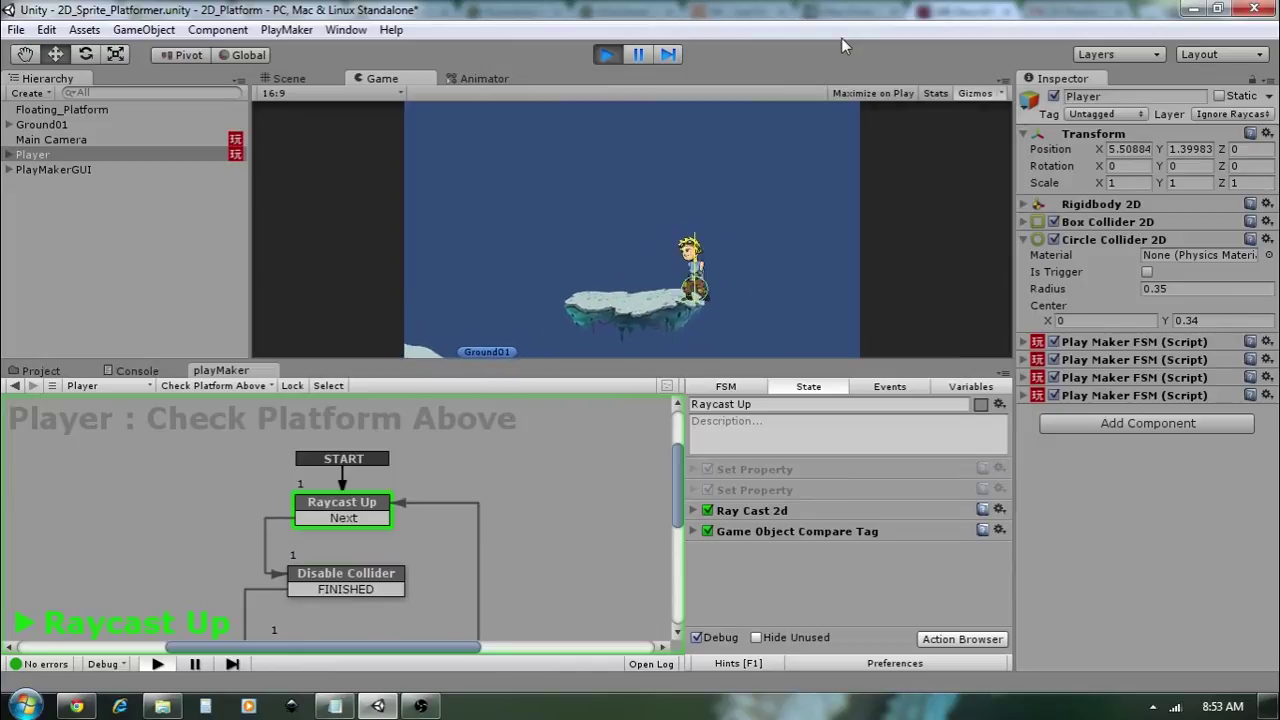
key("Down")
key("Right")
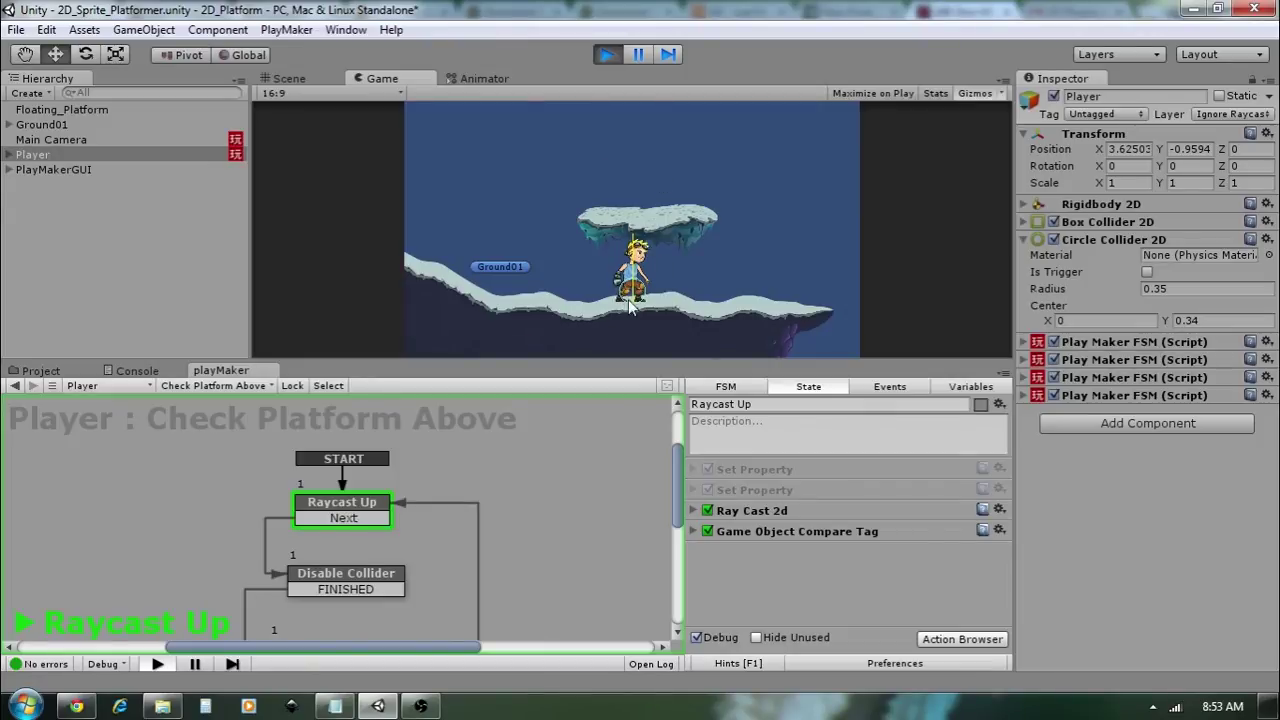
scroll(307, 512, "down", 2)
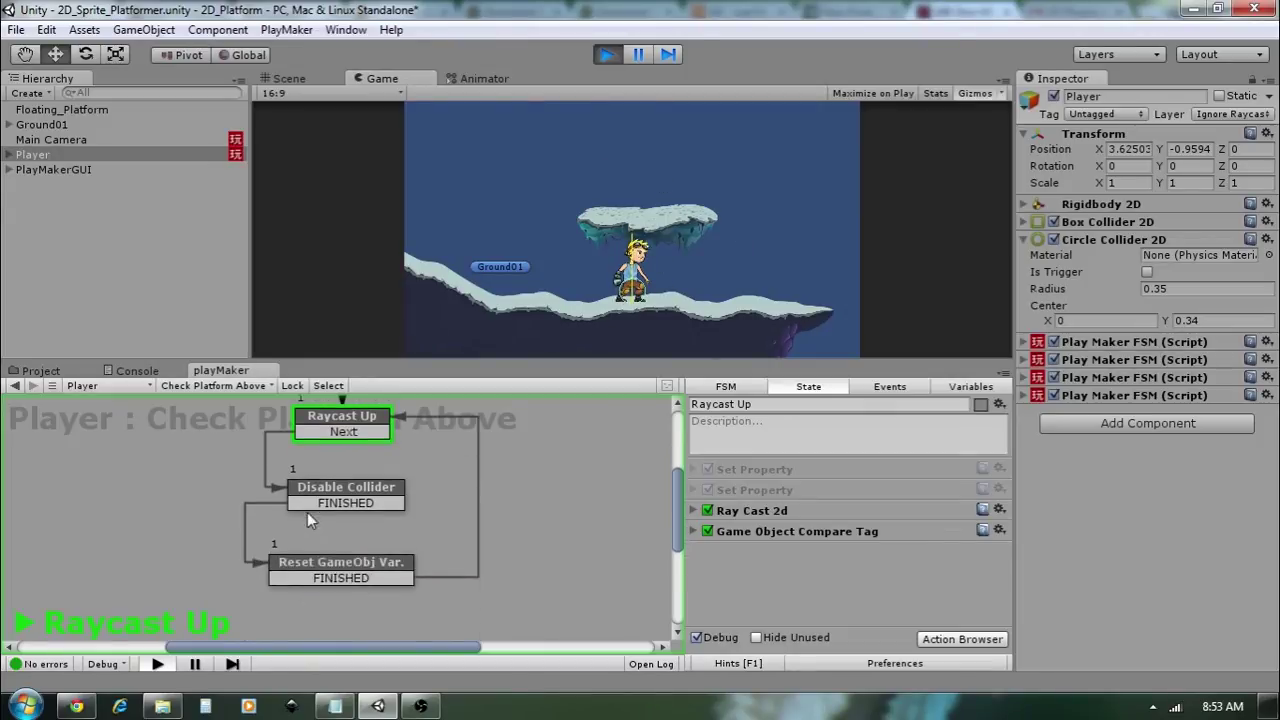
left_click(324, 557)
scroll(790, 556, "down", 3)
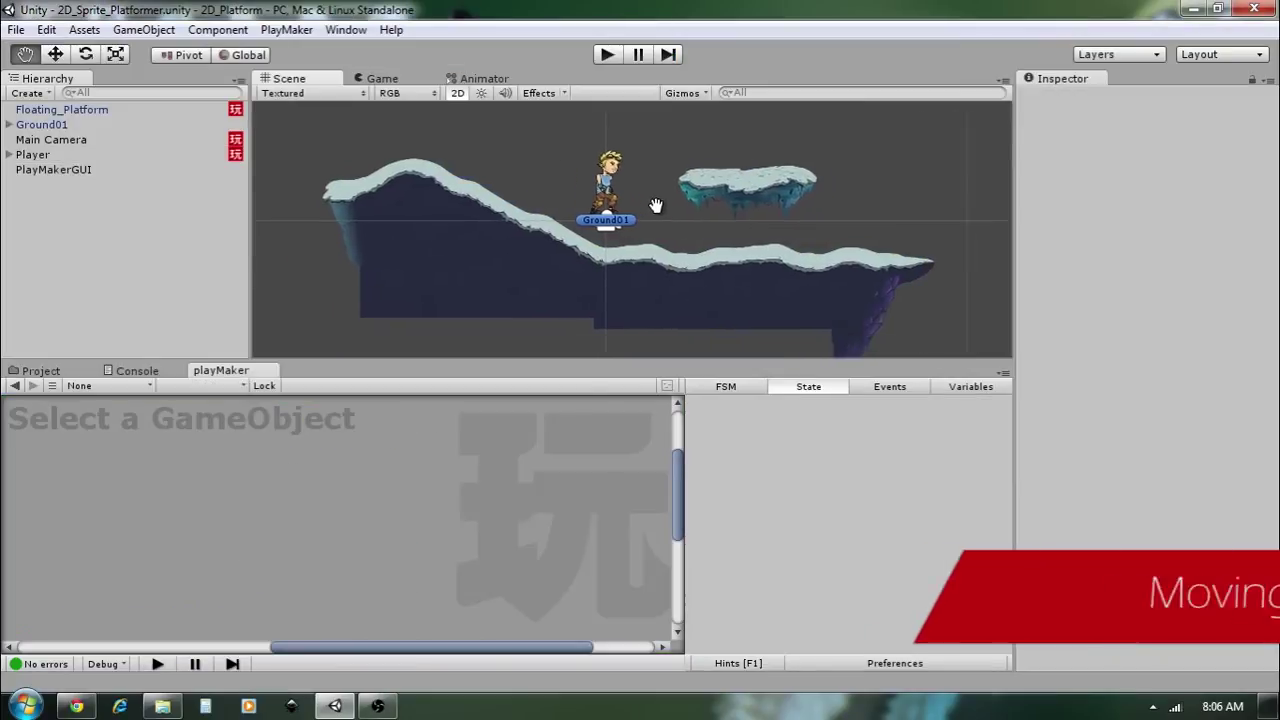
Place a second Floating_Platform prefab just beyond the right end of the ground, at about X 11.93, Y -1.51.
left_click_drag(660, 200, 621, 238)
left_click(68, 371)
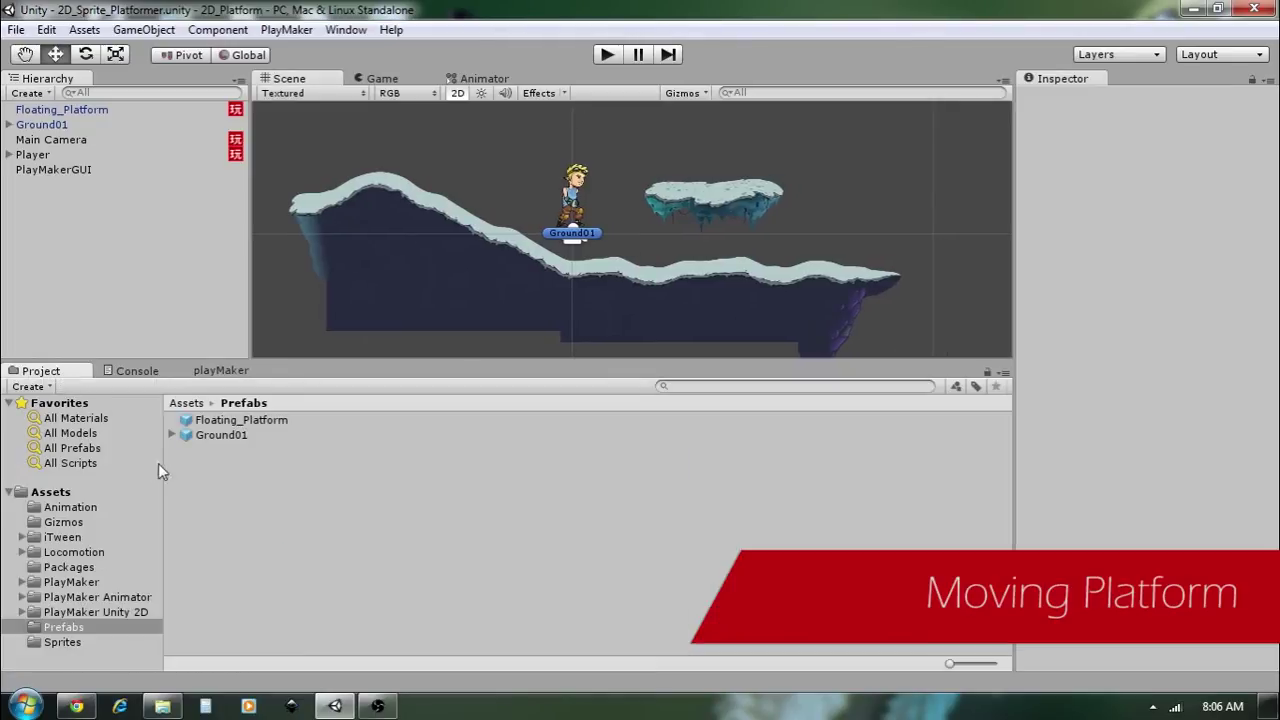
left_click_drag(245, 421, 930, 296)
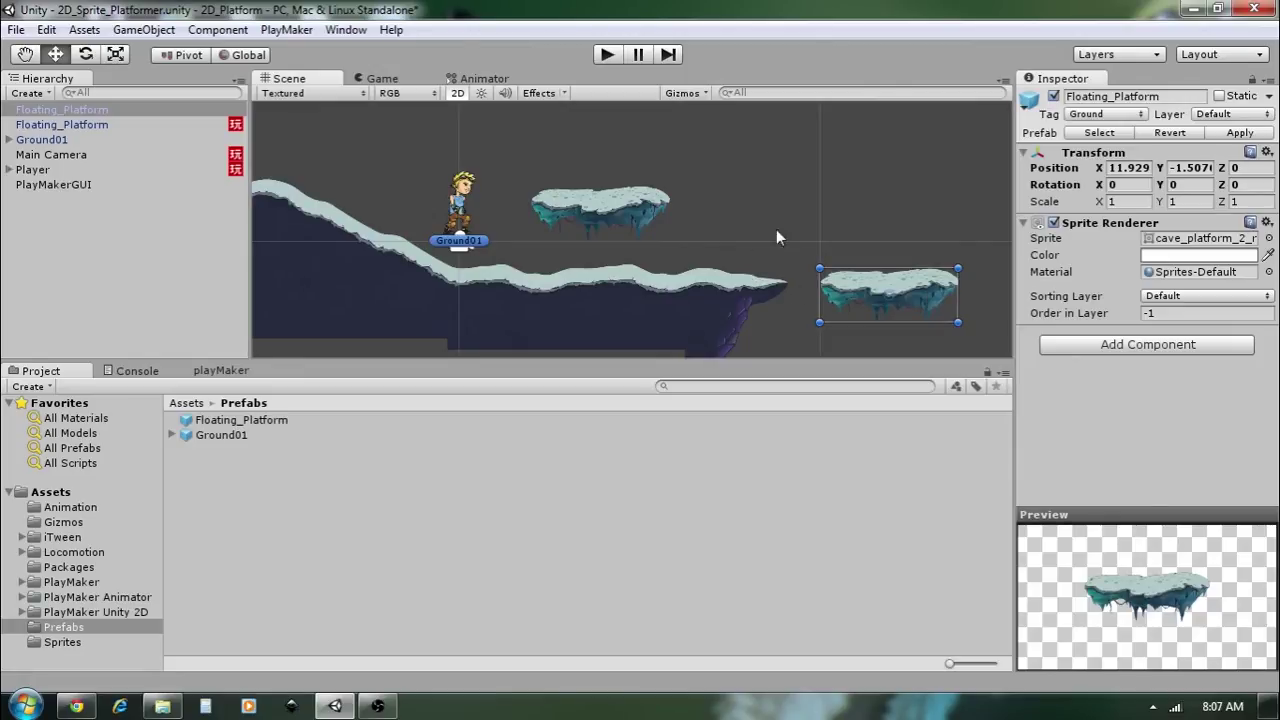
middle_click_drag(843, 235, 729, 217)
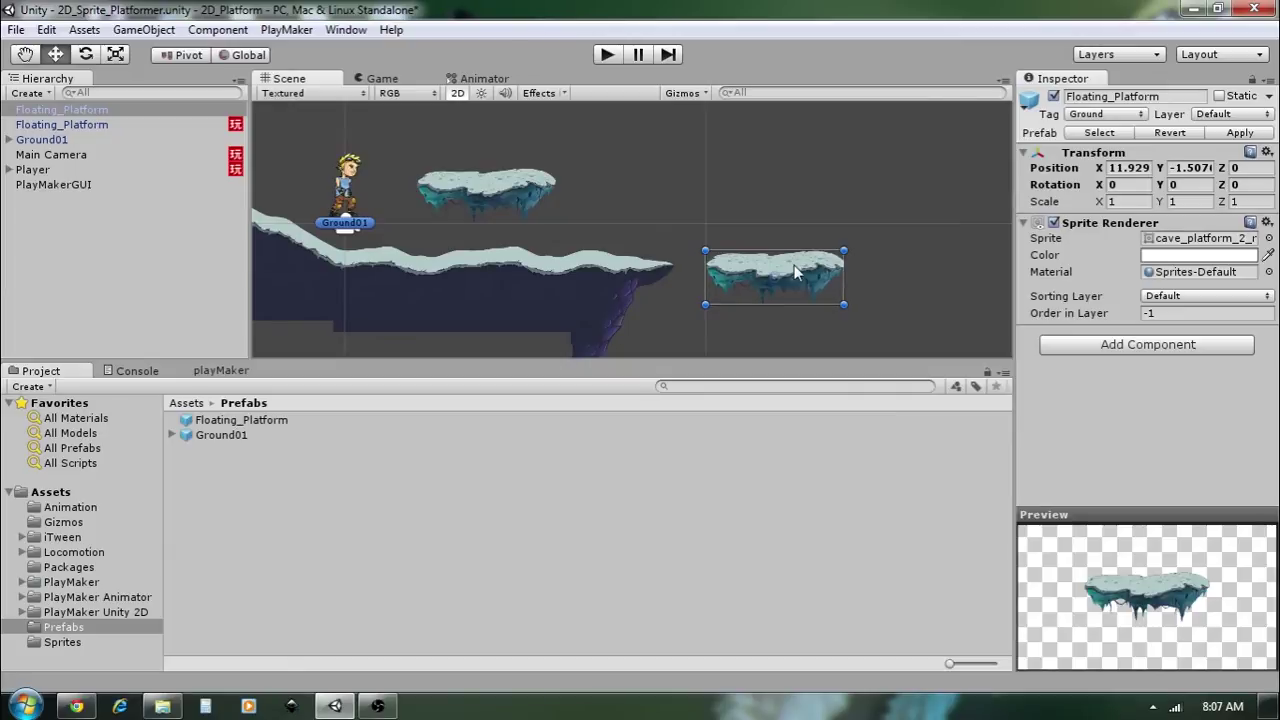
Add an Edge Collider 2D to the new Floating_Platform and shape its line along the platform's snowy top surface.
left_click(1075, 345)
left_click(1110, 106)
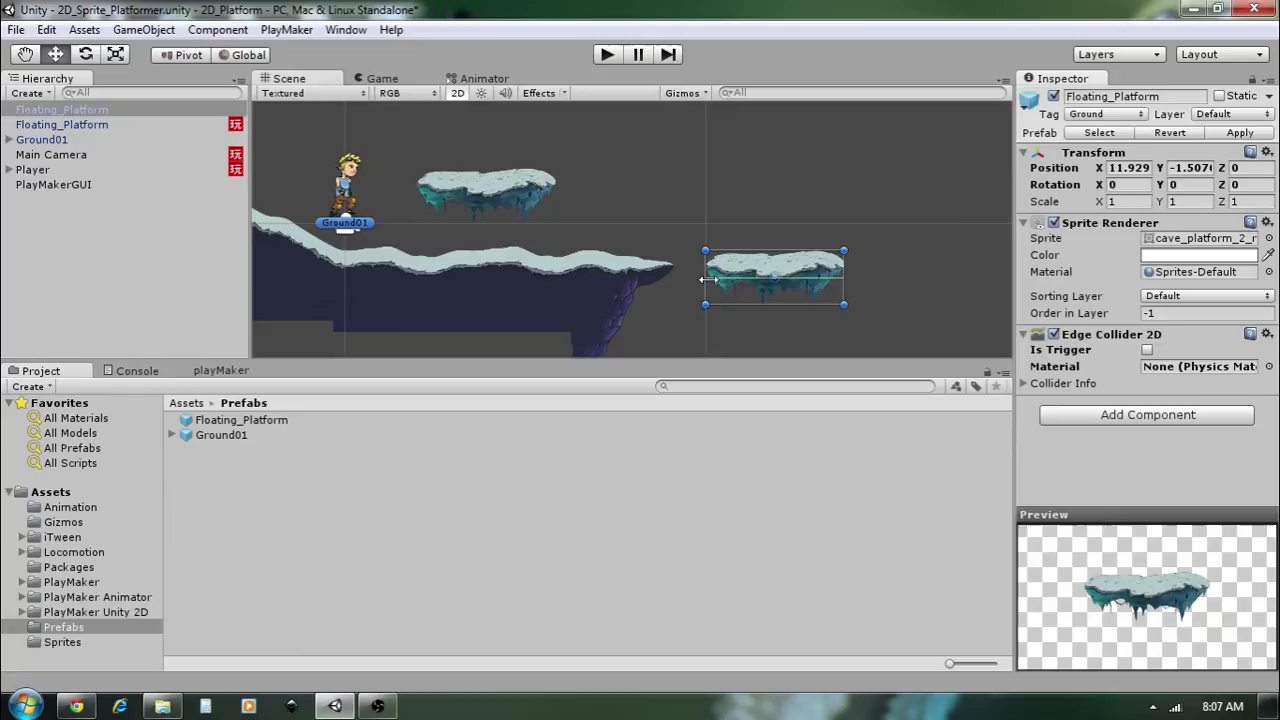
left_click_drag(707, 279, 709, 268, "shift")
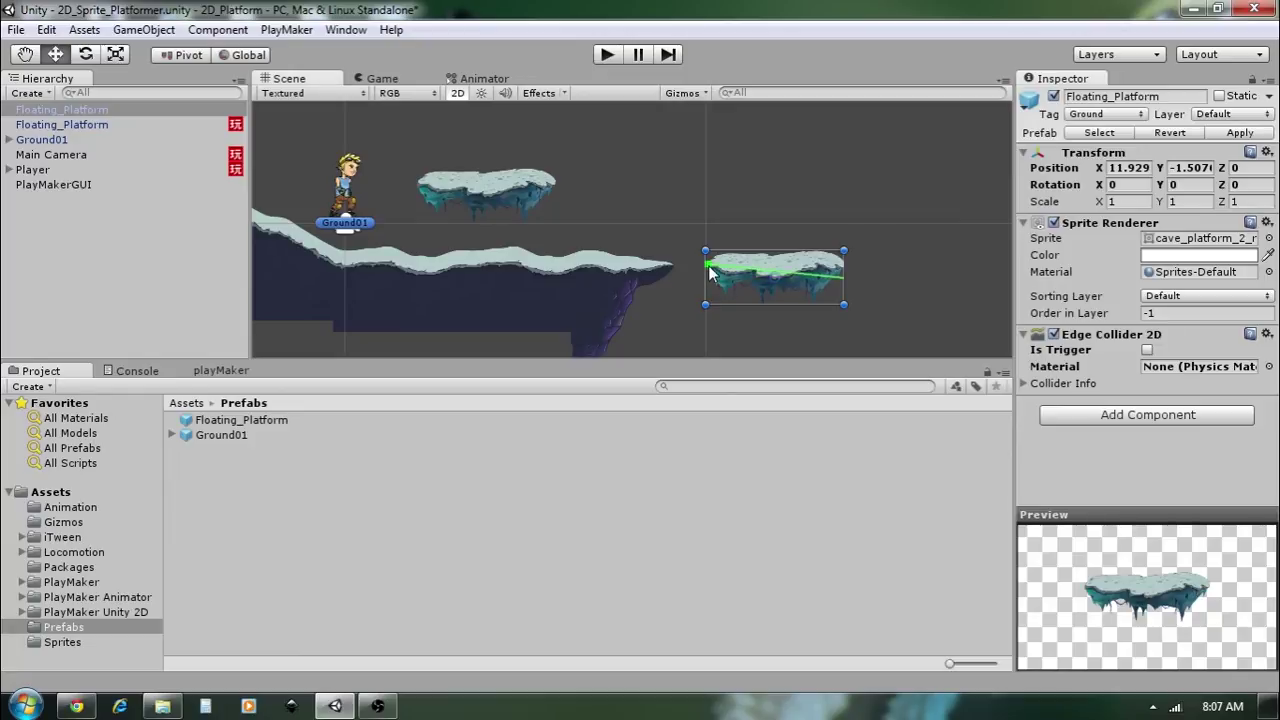
mouse_move(843, 282)
left_mouse_down()
mouse_move(841, 265)
mouse_move(843, 277)
left_mouse_up()
key("ctrl+z")
Add a PlayMaker FSM to the new Floating_Platform and name it Moving Platform.
left_click(221, 371)
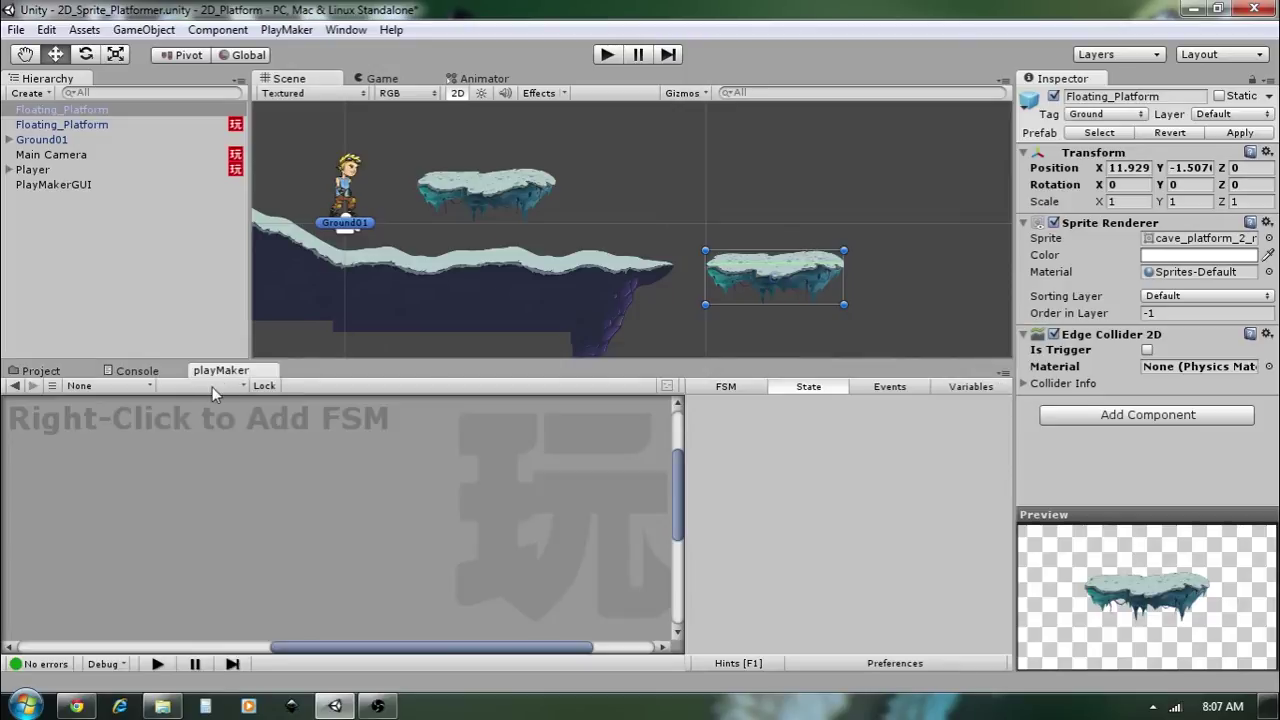
right_click(207, 387)
left_click(254, 426)
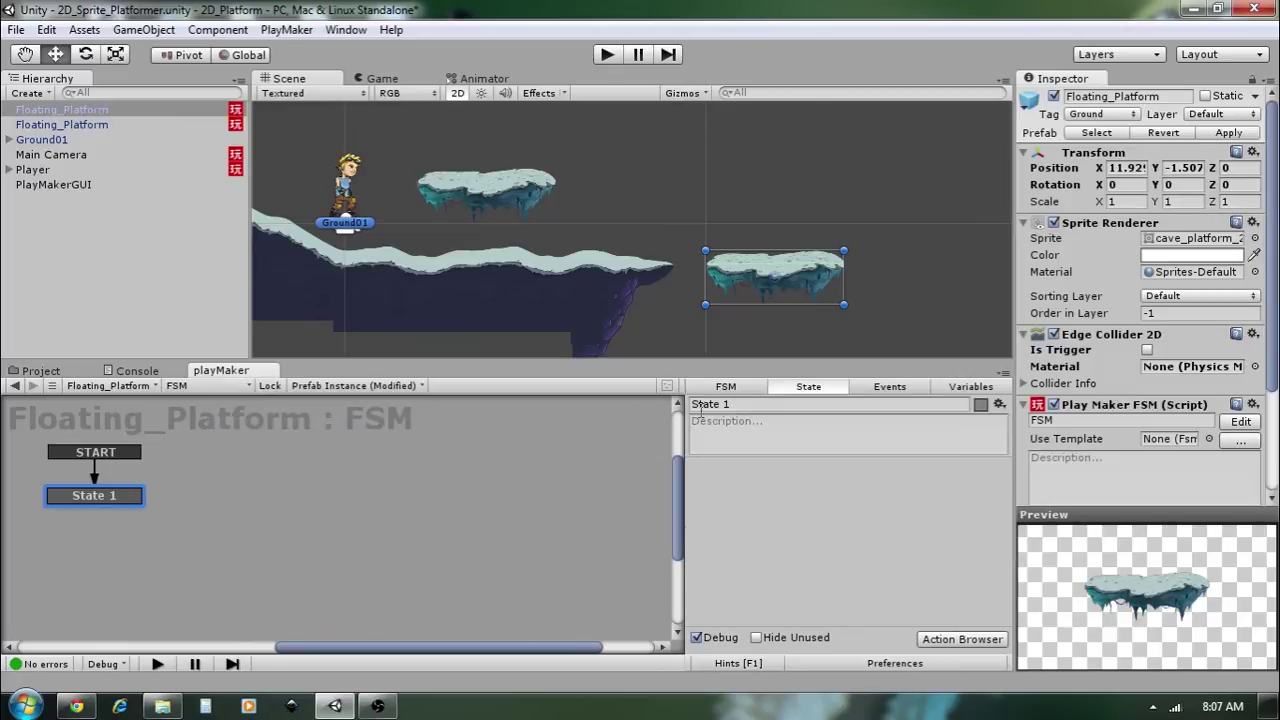
left_click(726, 386)
type("Moving Platform")
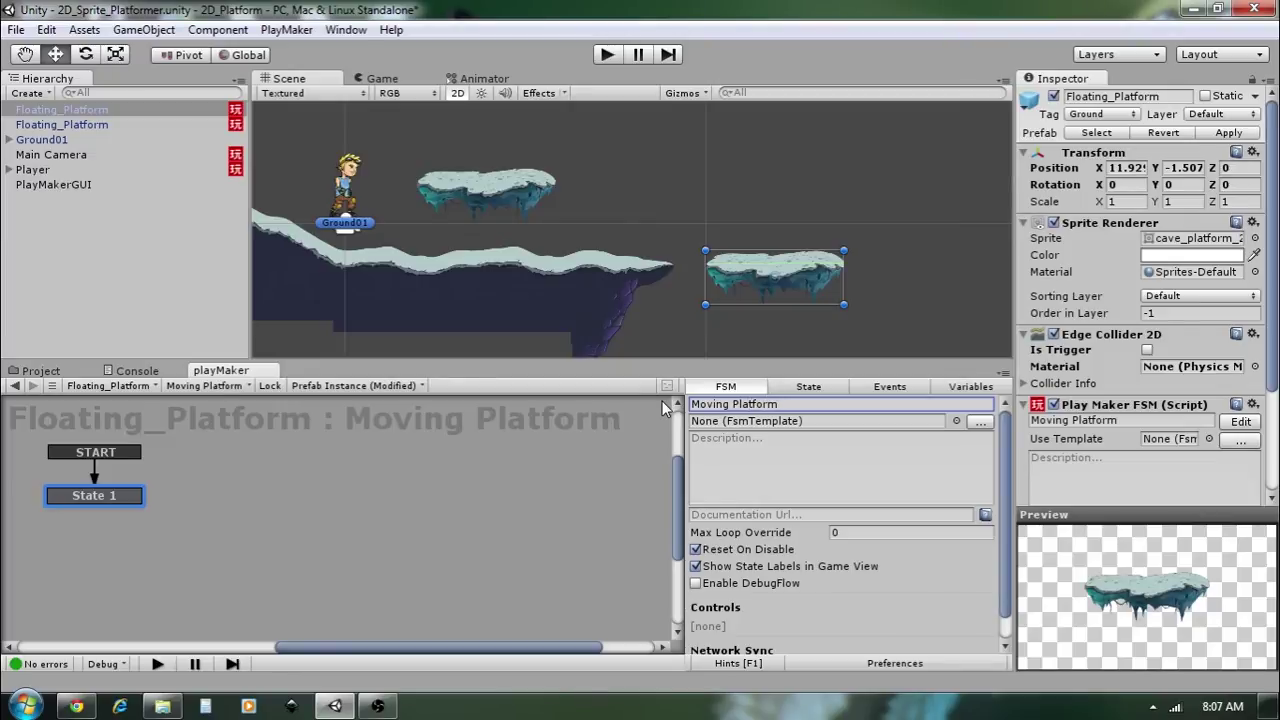
Reposition the start state in the Moving Platform FSM graph and rename it Go Right.
left_click(806, 387)
left_click_drag(107, 503, 224, 486)
left_click(739, 403)
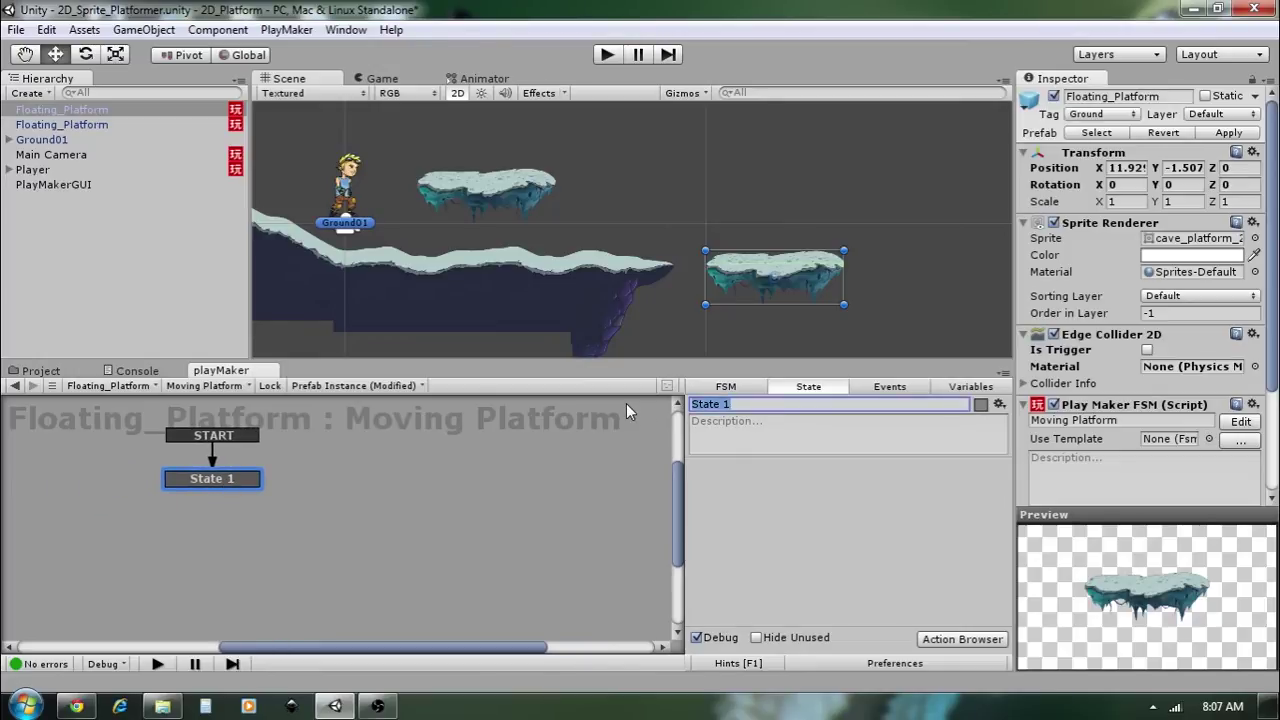
type("Go Right")
right_click(233, 568)
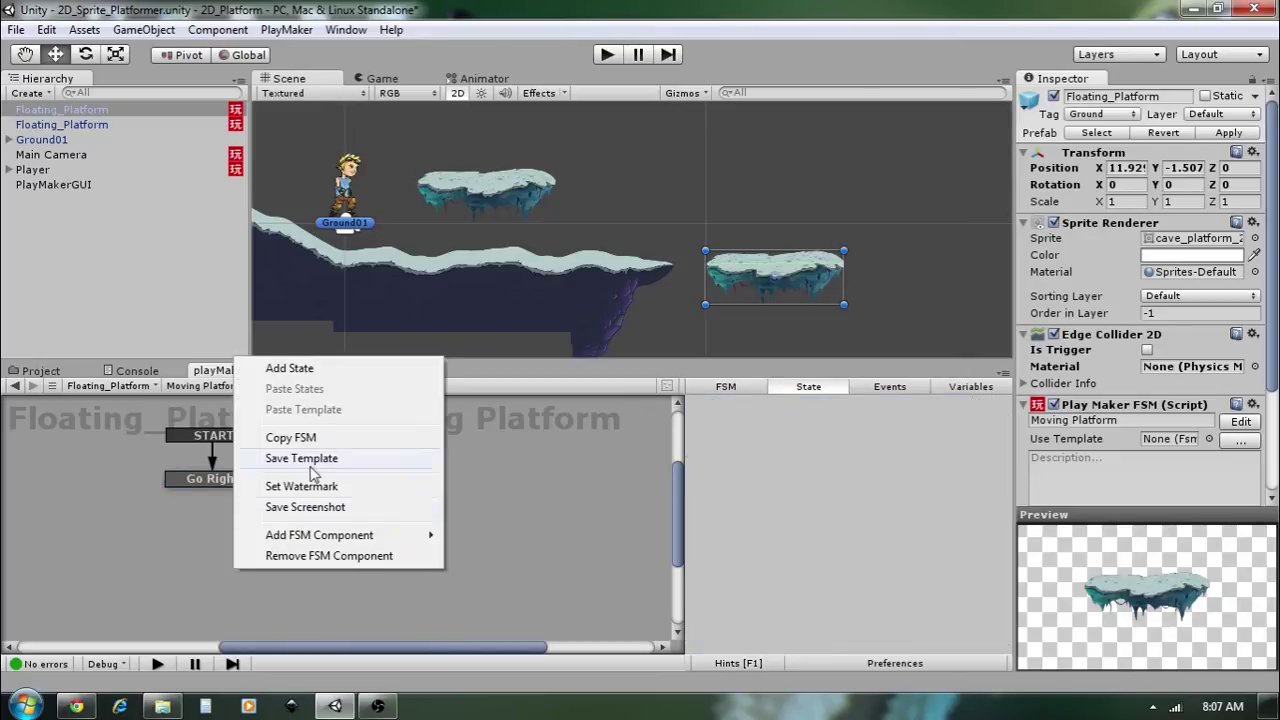
left_click(295, 367)
left_click_drag(289, 574, 247, 563)
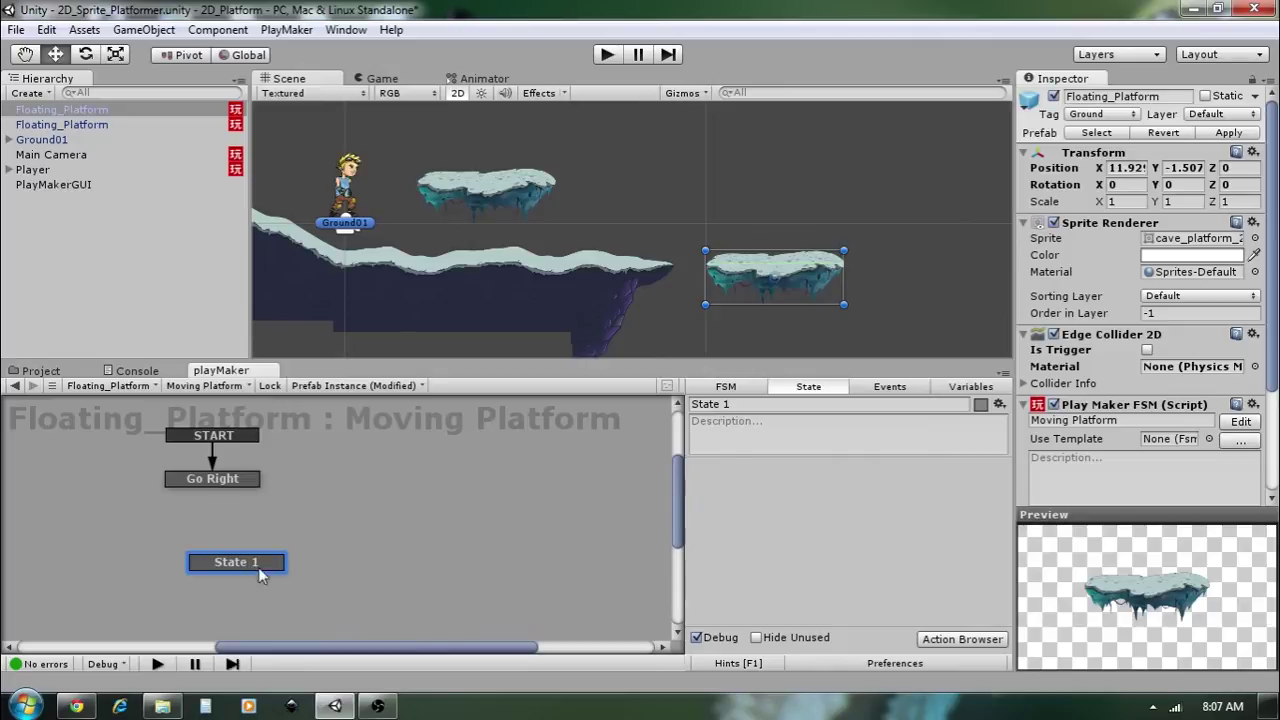
key("Delete")
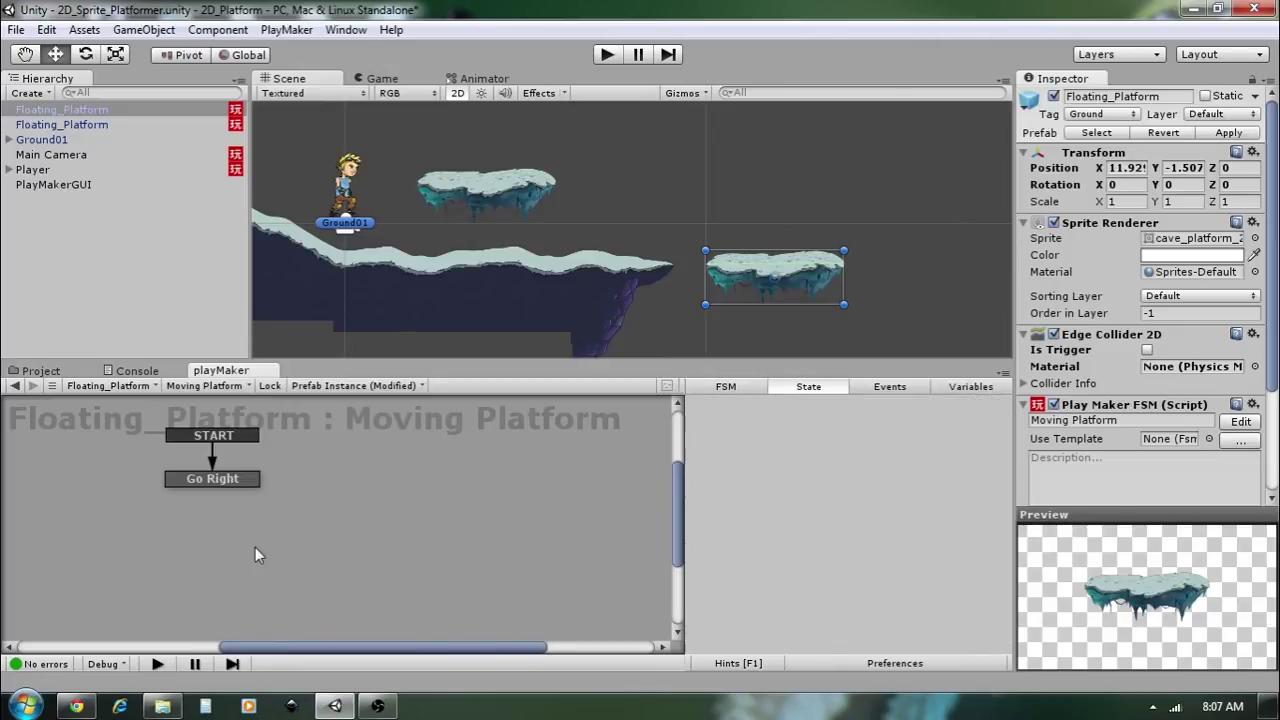
Add a Float variable named movPlatformSpeed to the Moving Platform FSM.
left_click(243, 485)
left_click(966, 388)
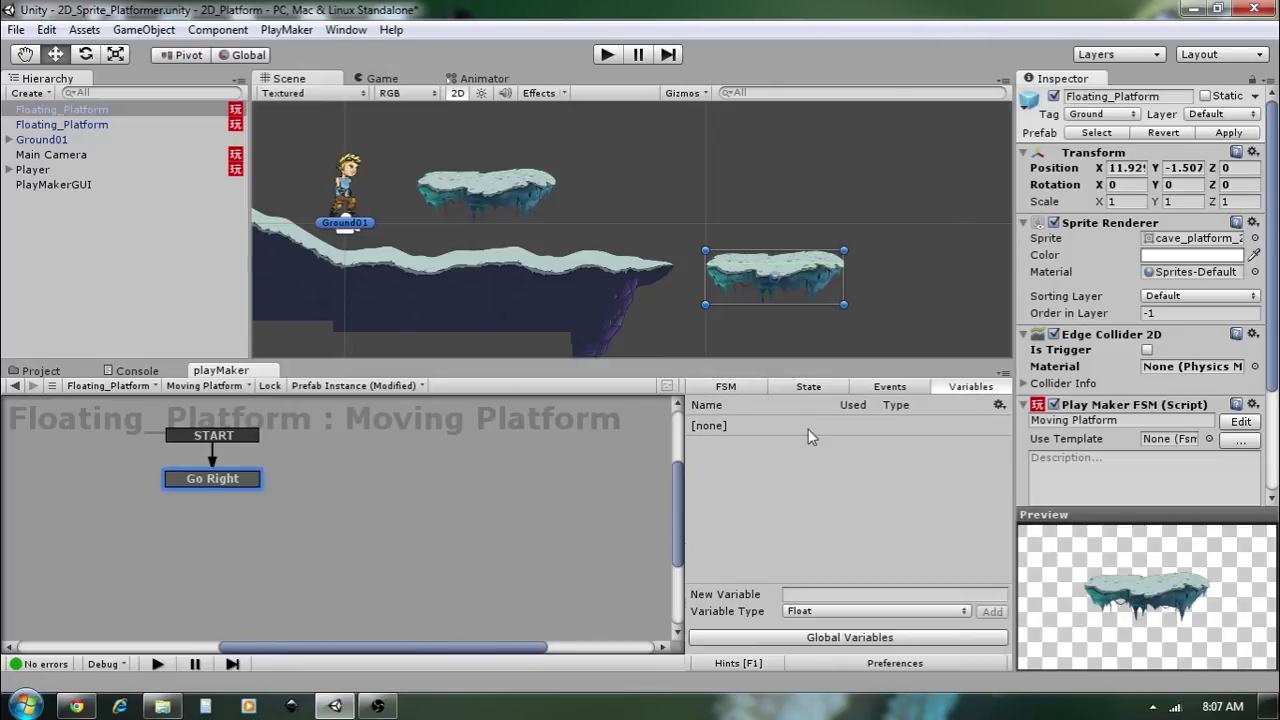
left_click(800, 593)
type("M")
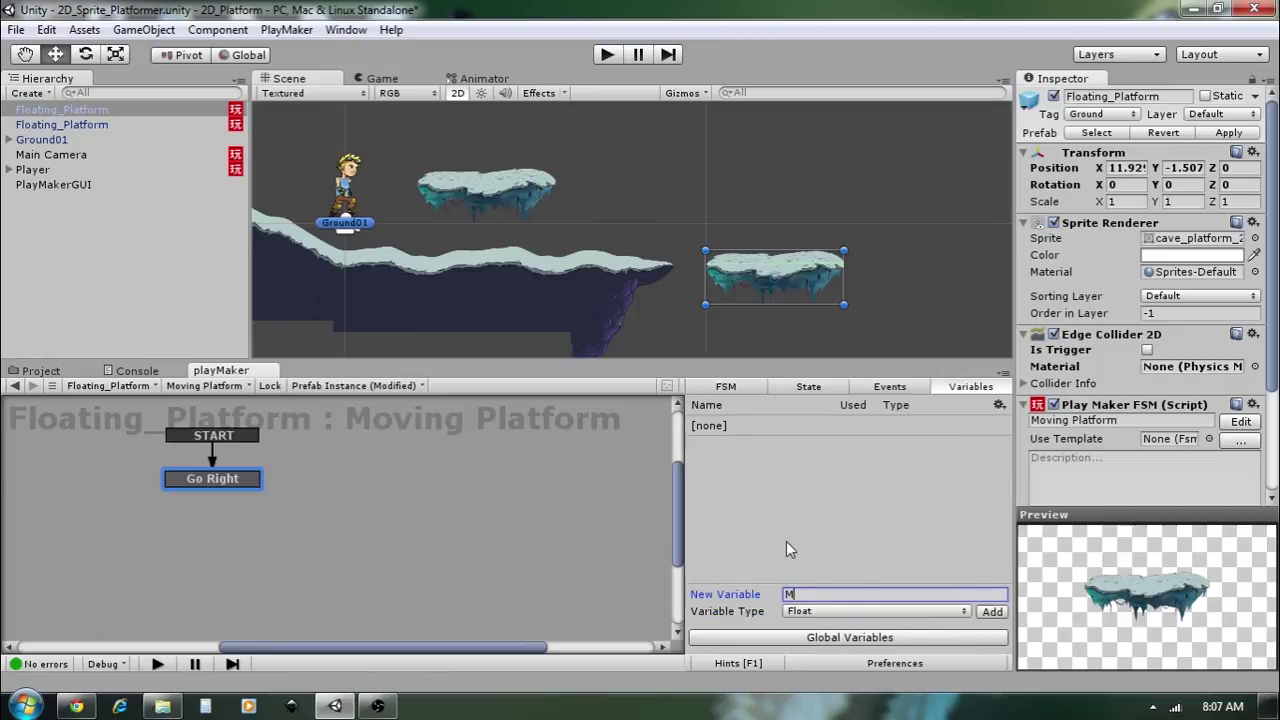
key("BackSpace")
type("movPlatformSpeed")
left_click(990, 612)
Add a second Float variable named waitTime to the Moving Platform FSM.
left_click(893, 491)
left_click(843, 597)
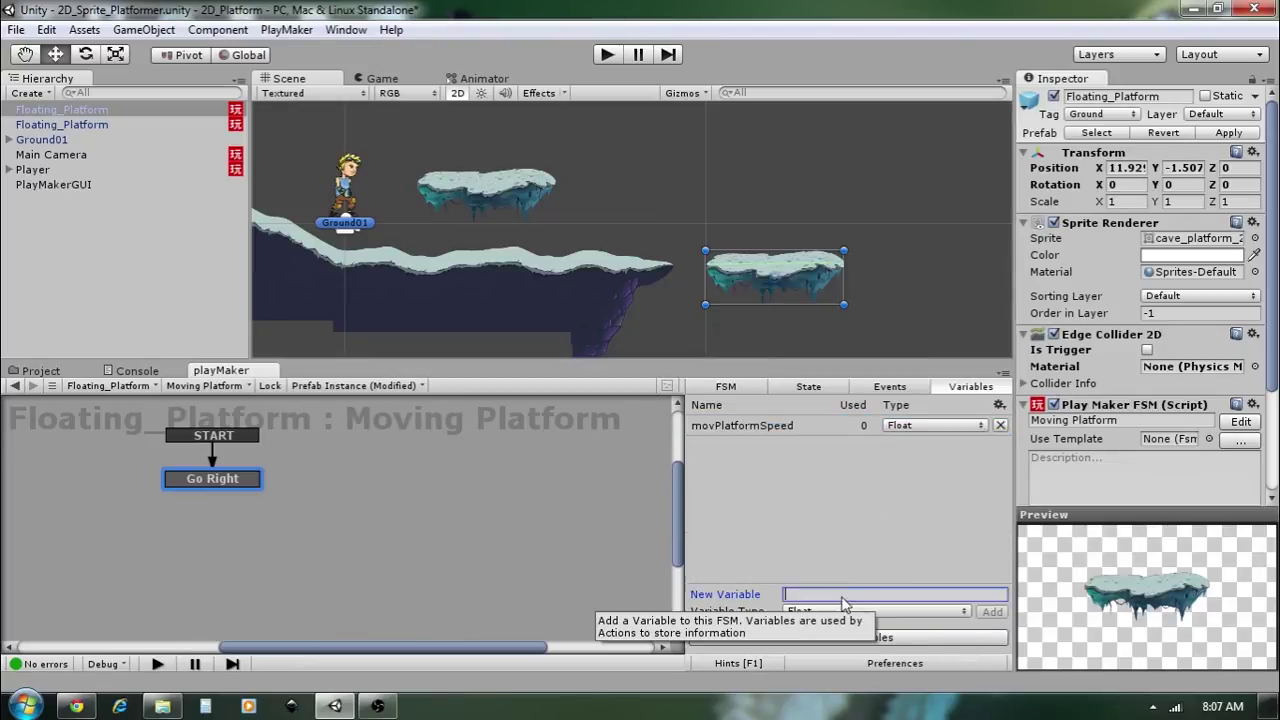
type("waitTime")
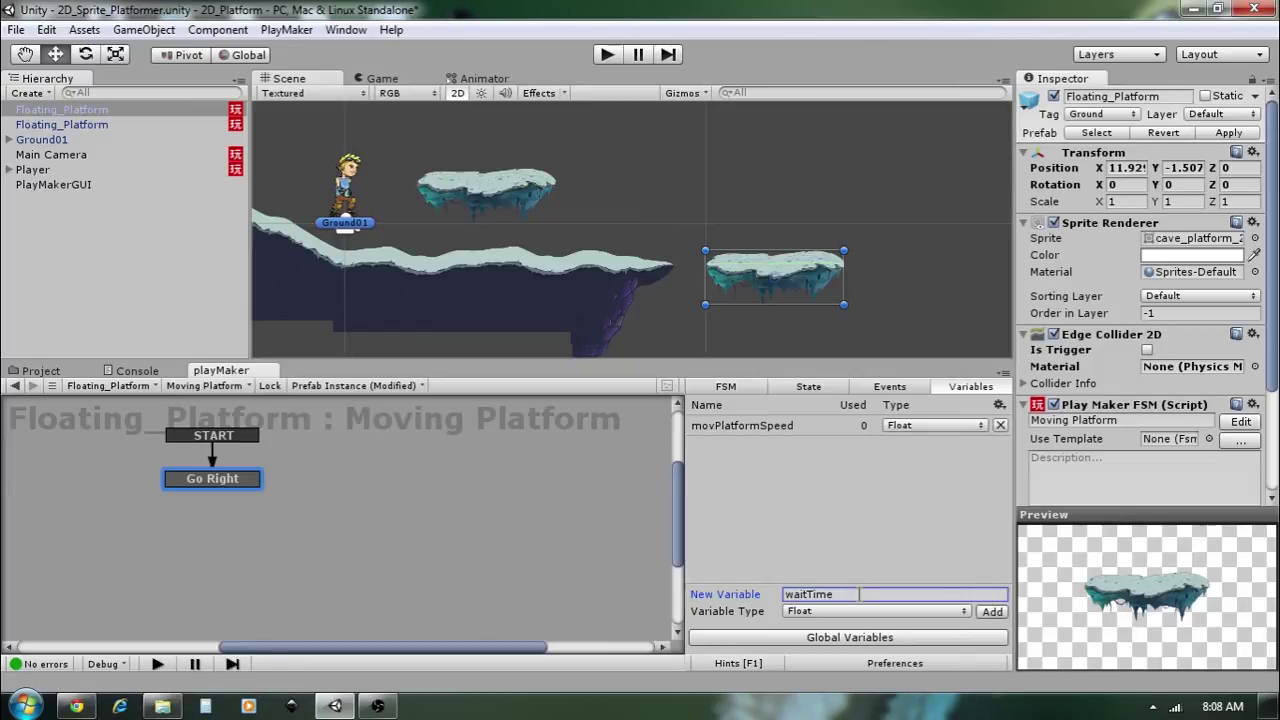
key("Return")
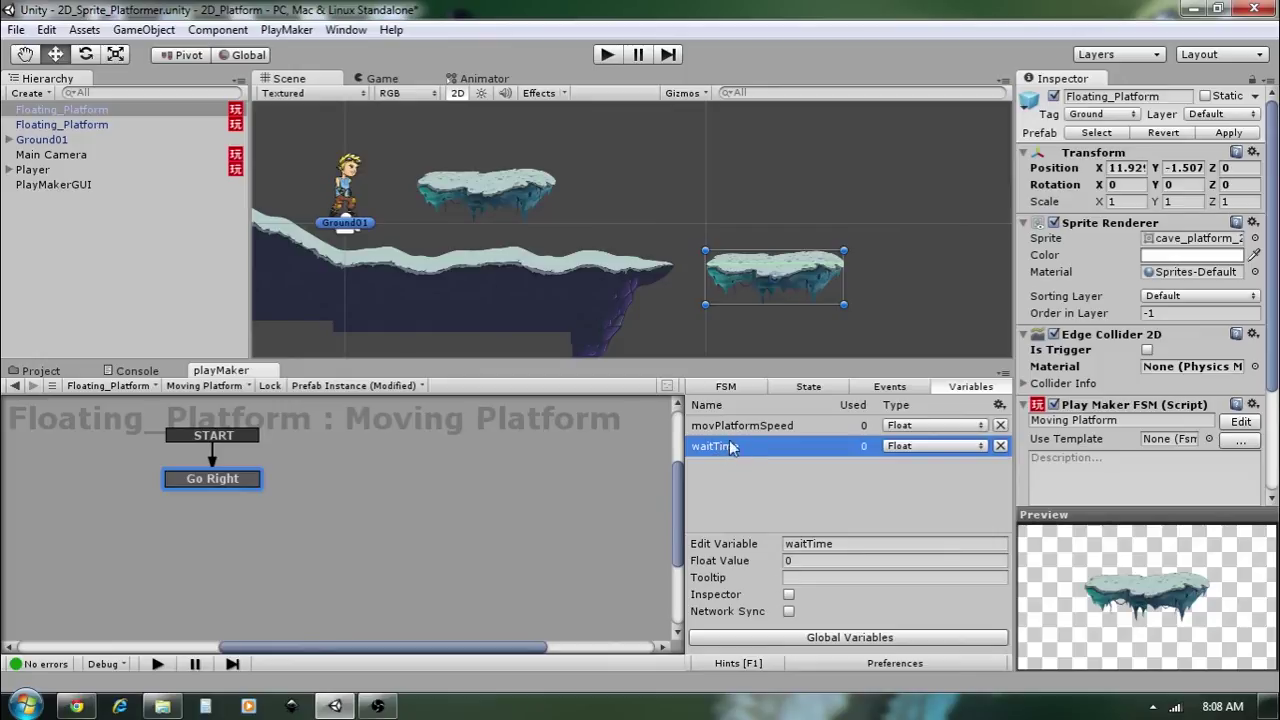
Expose the waitTime and movPlatformSpeed variables in the Inspector and bring up the FSM component's Controls section.
left_click(788, 594)
left_click(732, 424)
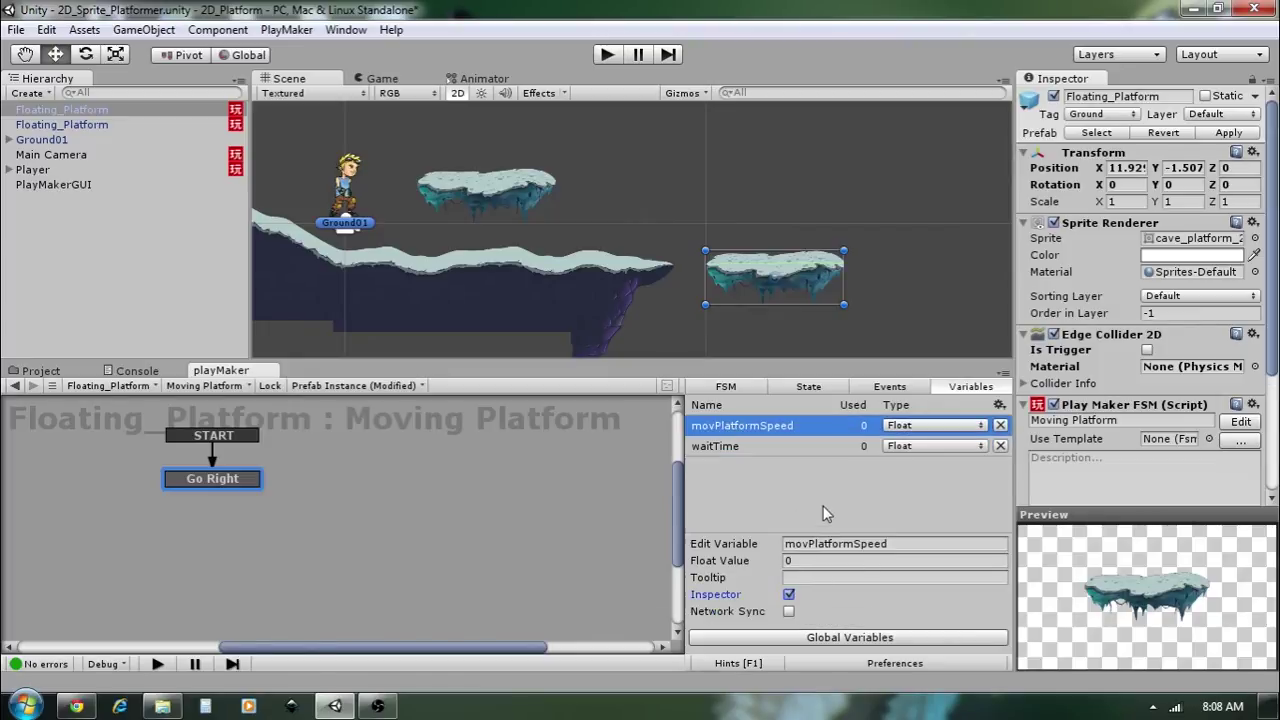
left_click(884, 390)
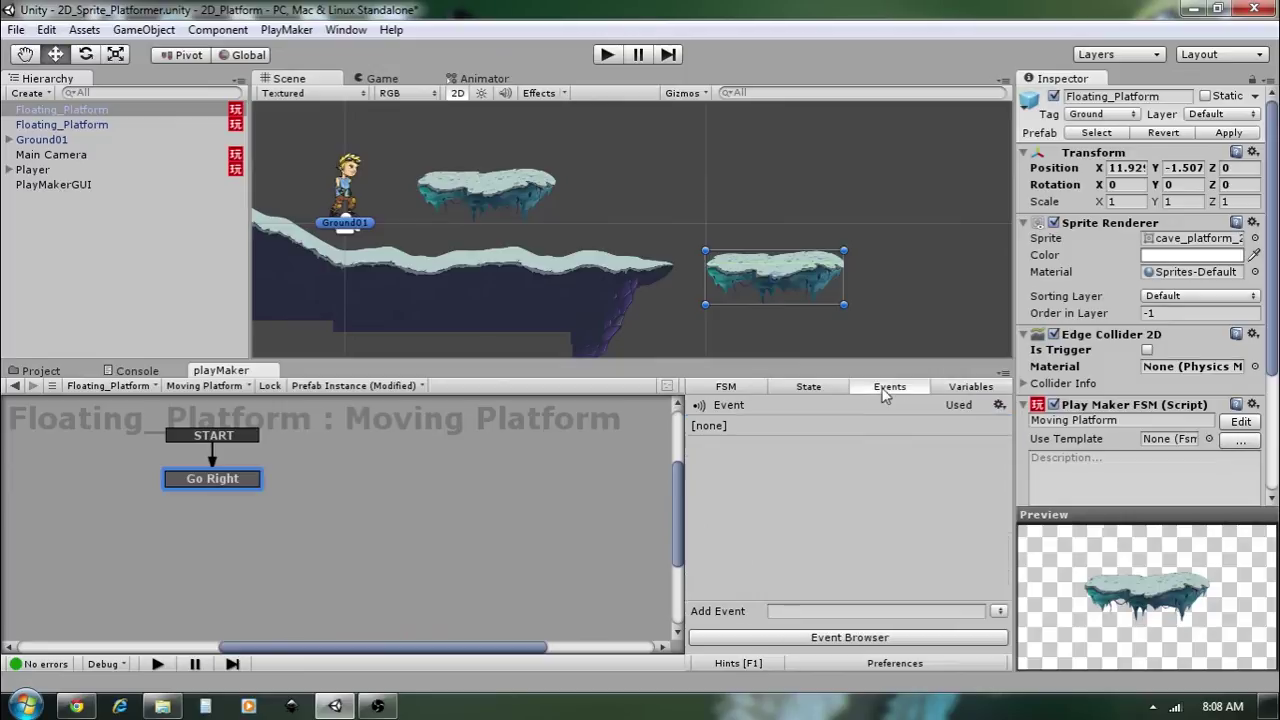
left_click(812, 388)
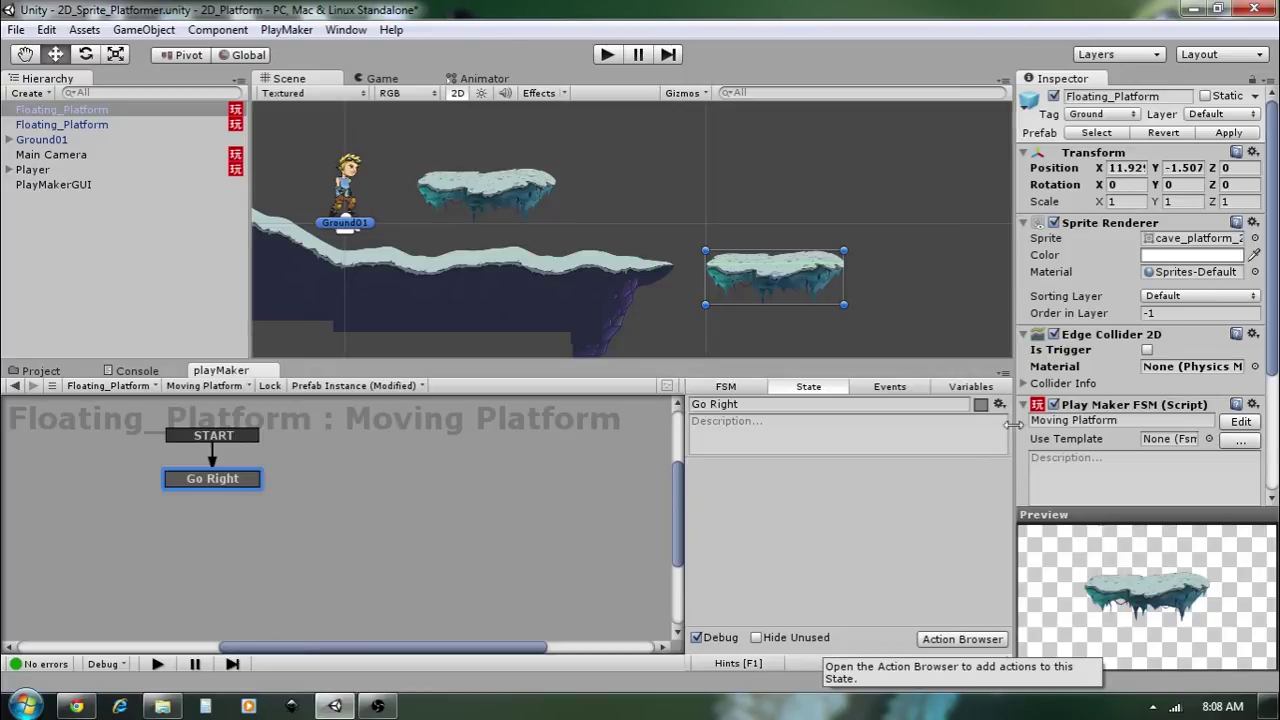
scroll(1130, 373, "down", 5)
Find the Translate action and add it to the Go Right state.
left_click(945, 639)
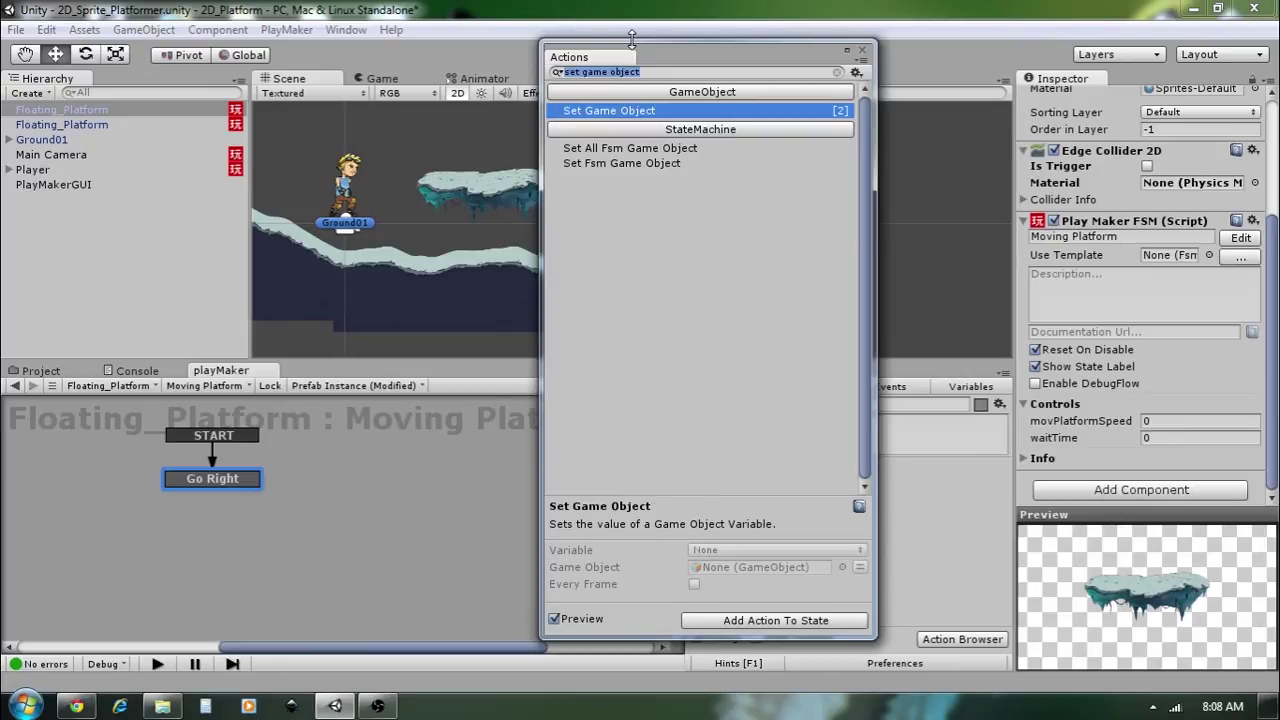
type("transl")
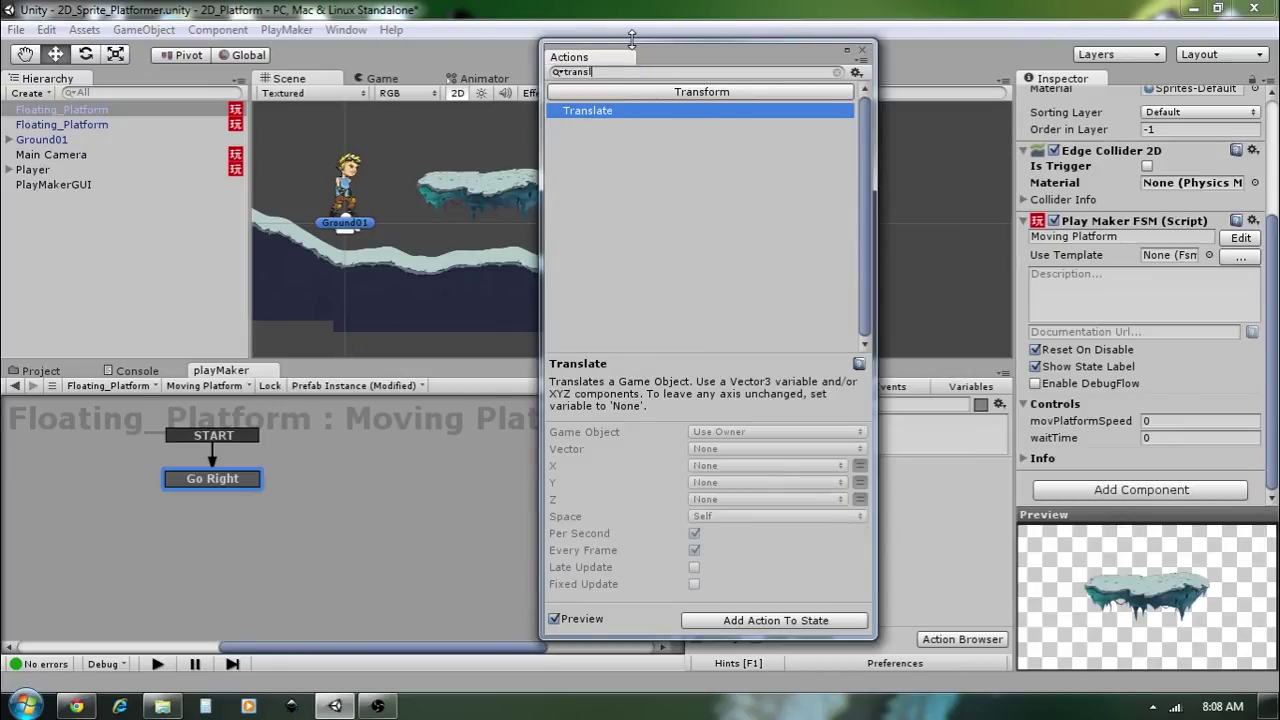
type("ate")
double_click(606, 114)
left_click(866, 49)
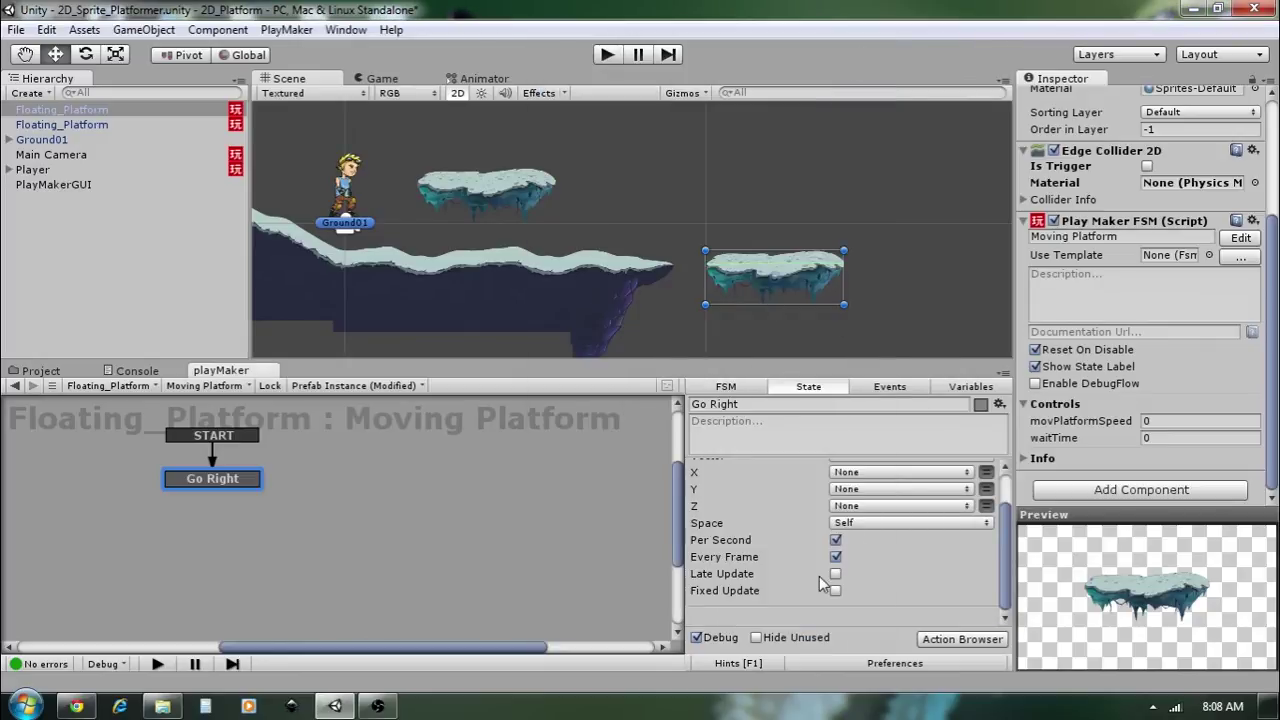
Set the Translate action's X value to the movPlatformSpeed variable.
scroll(892, 568, "up", 2)
scroll(886, 582, "down", 2)
scroll(886, 588, "up", 2)
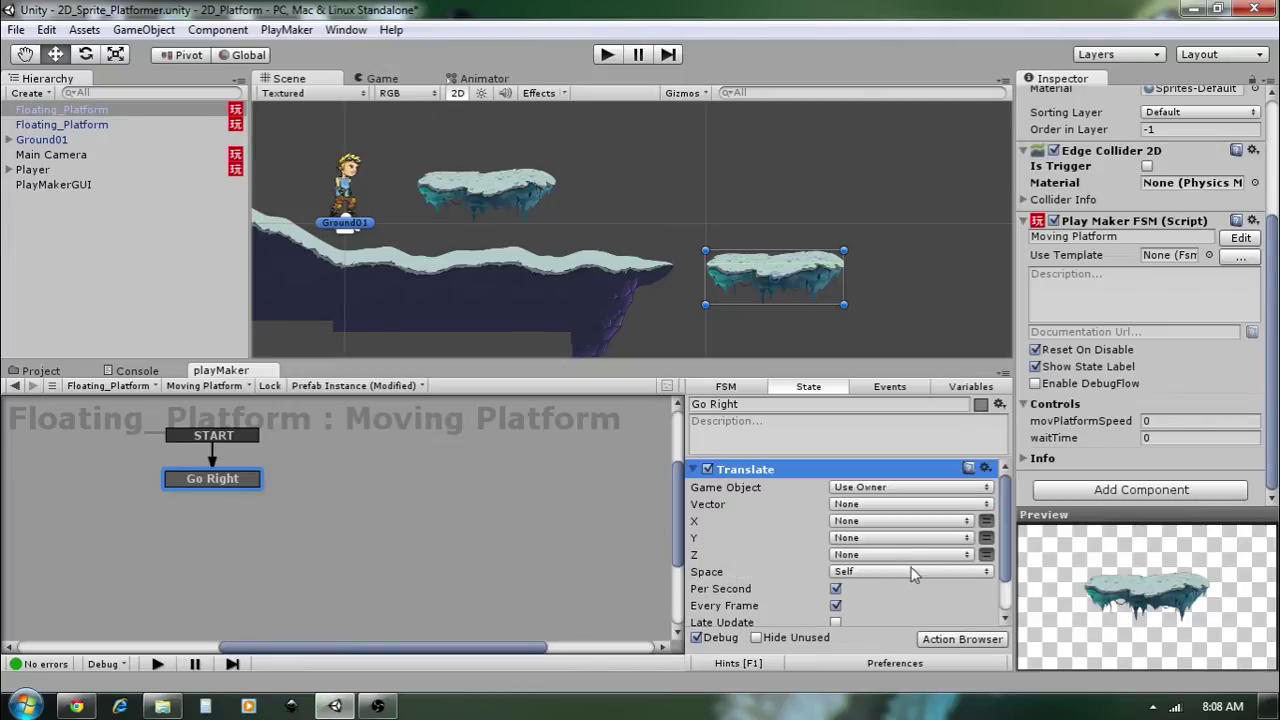
left_click(986, 521)
left_click(986, 521)
left_click(921, 521)
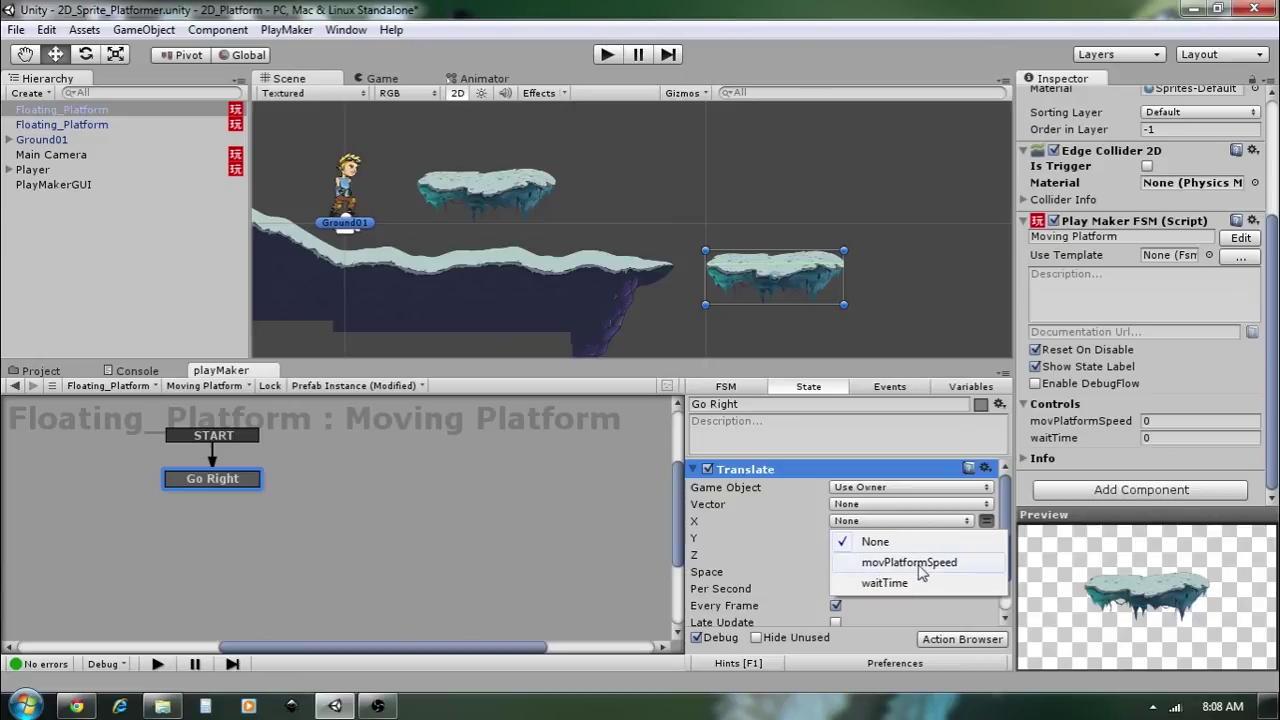
left_click(918, 563)
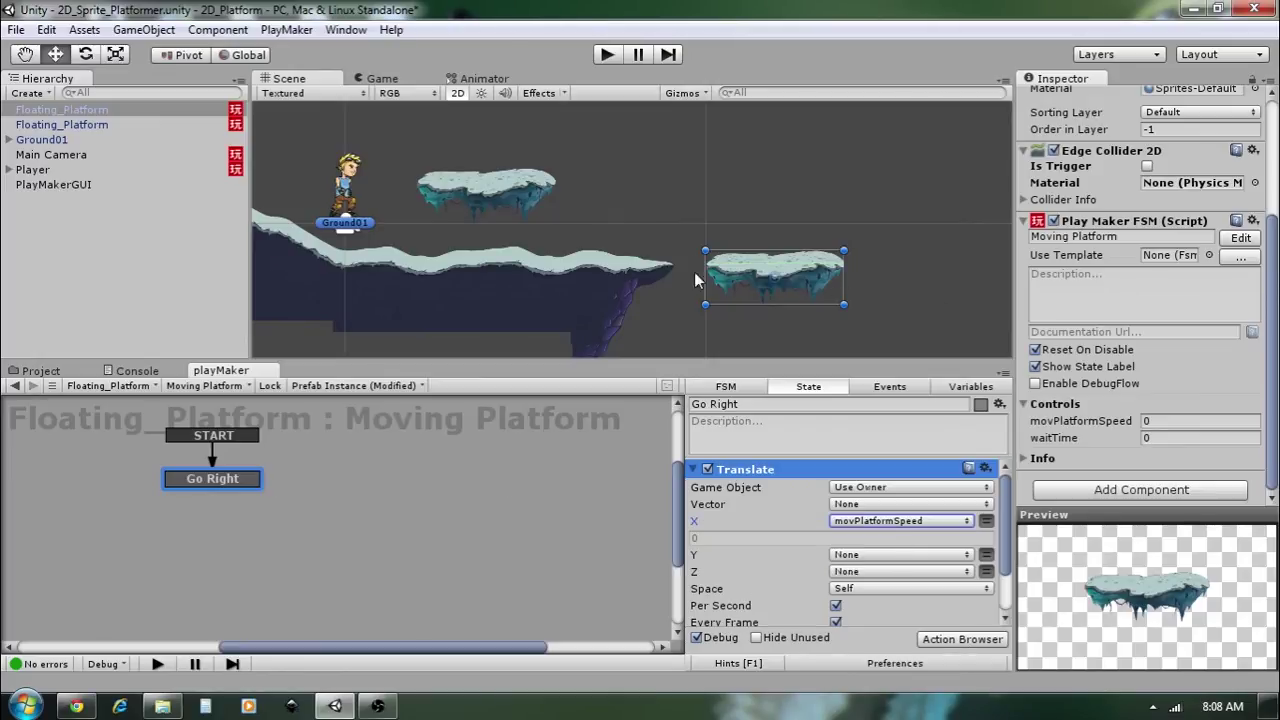
Add a Float Abs action to the Go Right state and set its float variable to movPlatformSpeed.
left_click(946, 639)
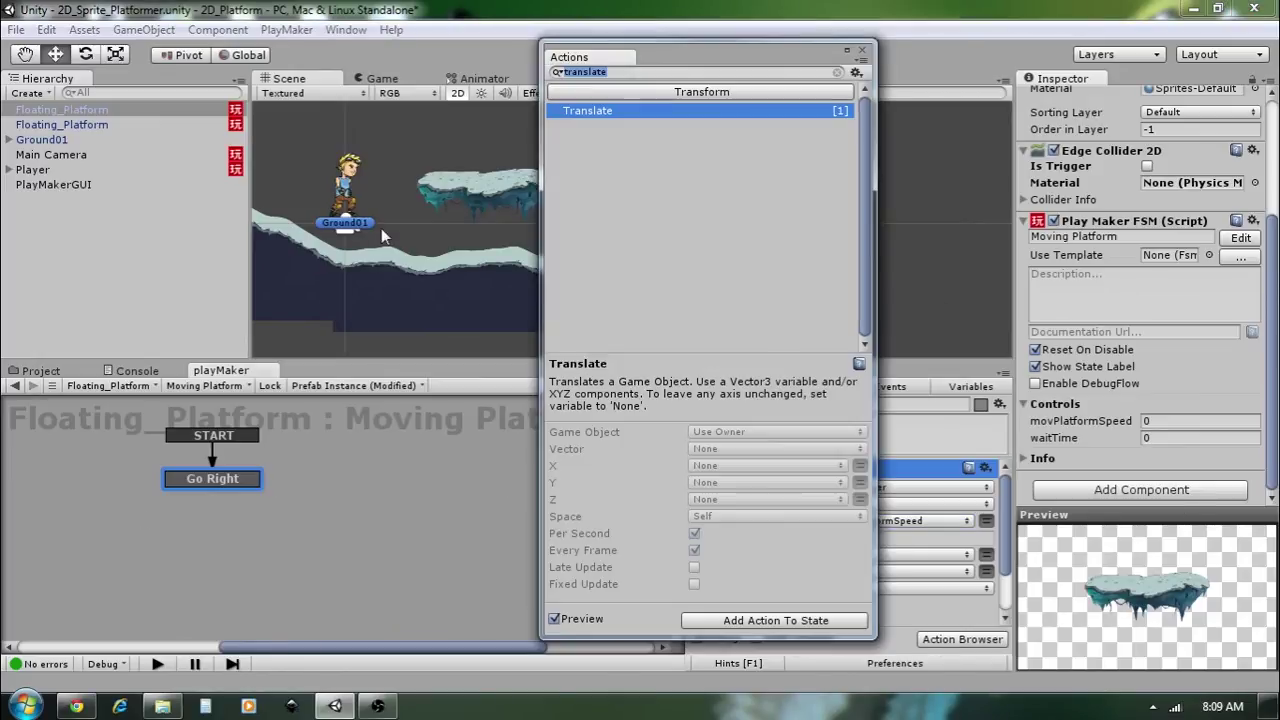
type("float")
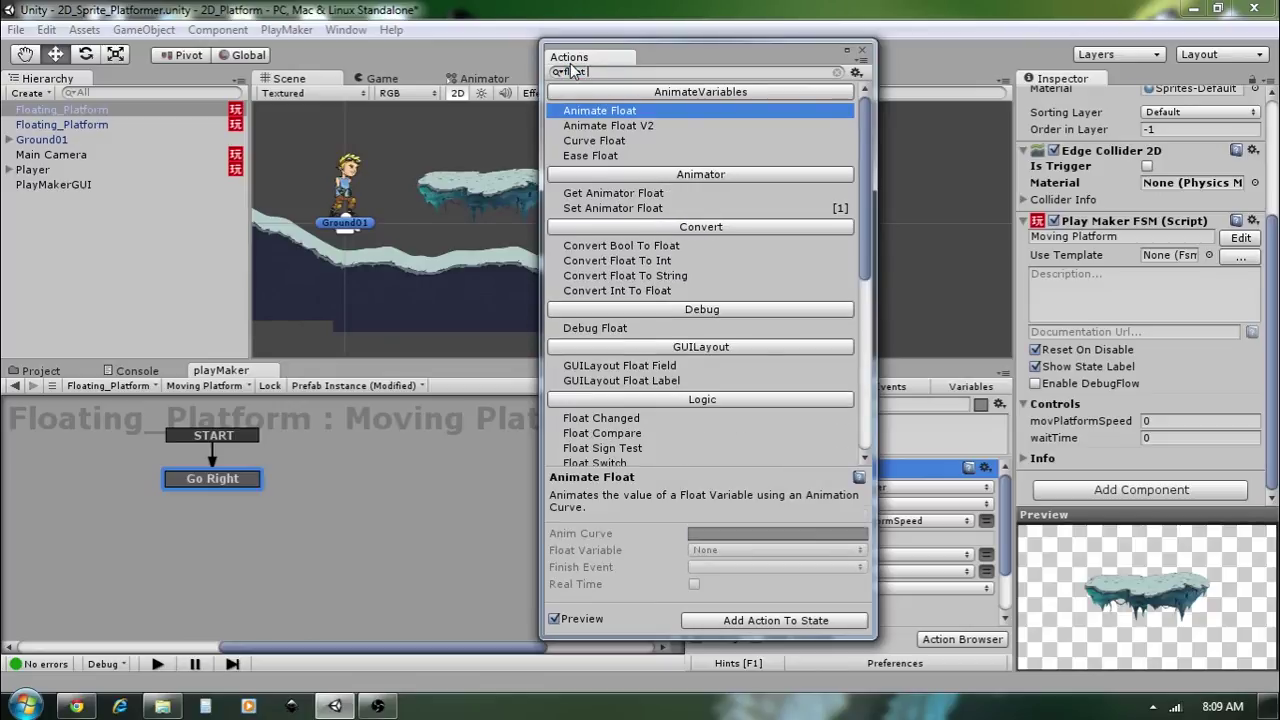
type(" ab")
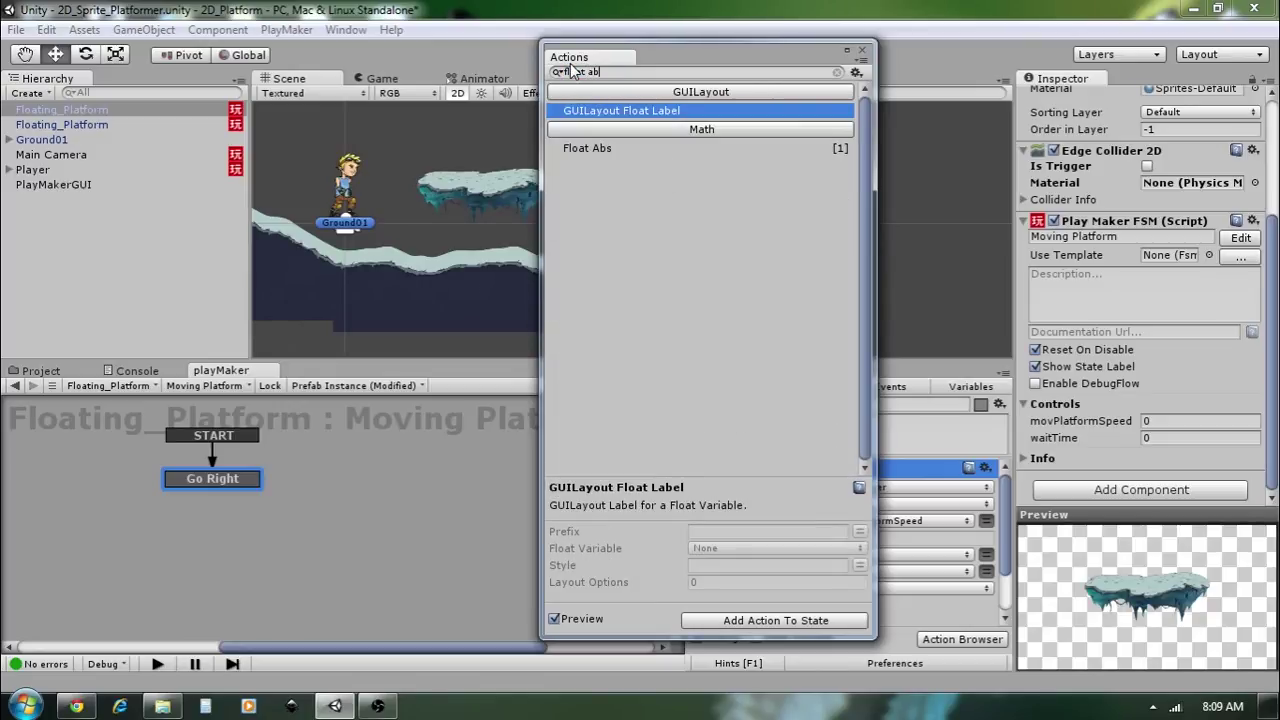
double_click(612, 148)
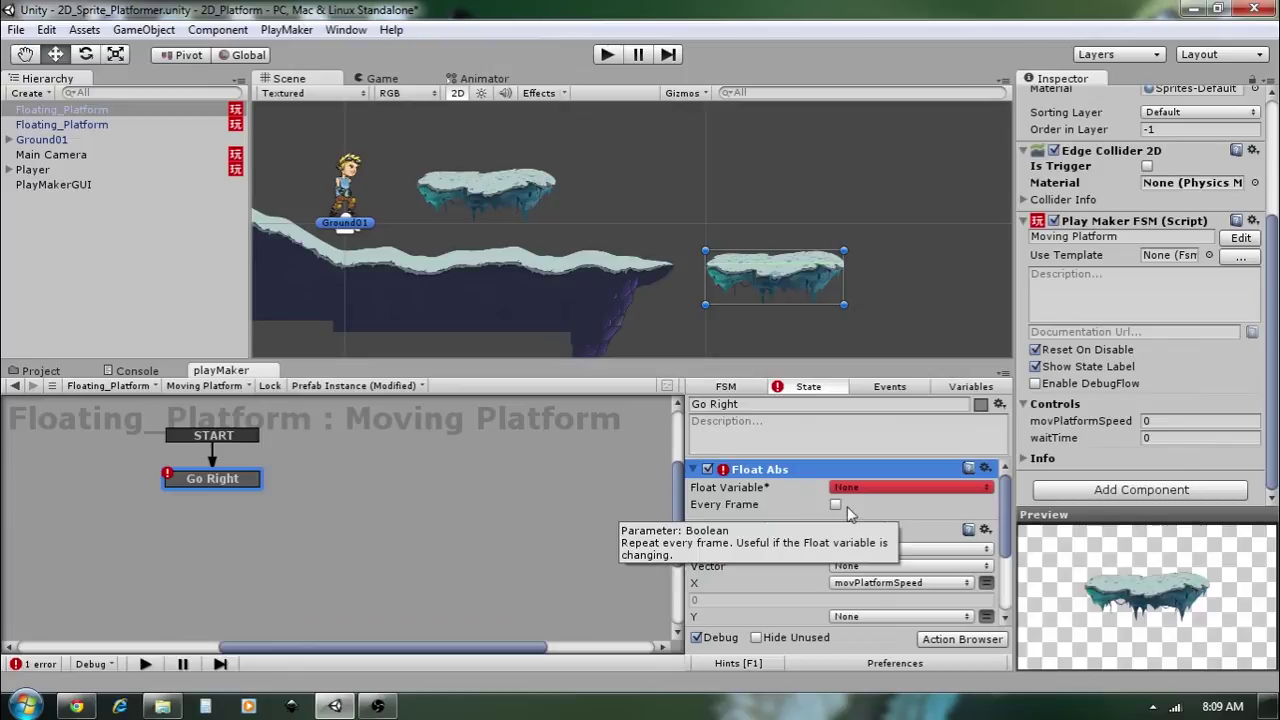
left_click(880, 487)
left_click(890, 526)
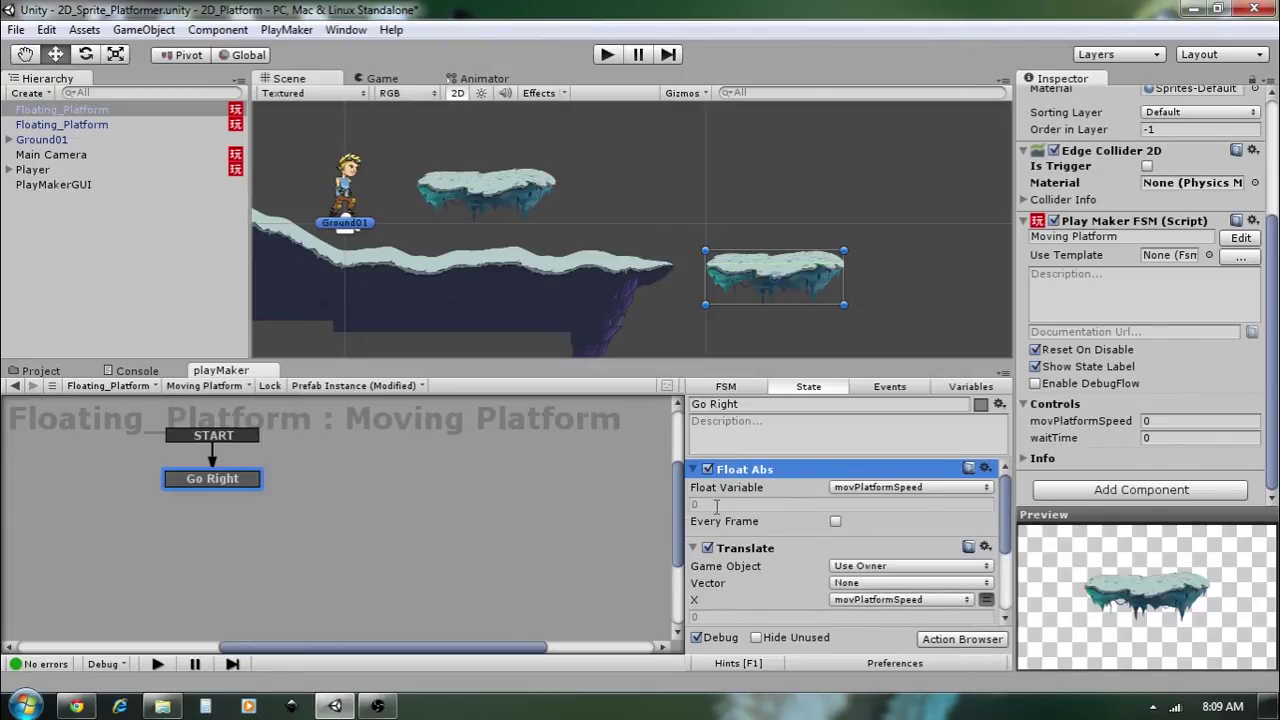
left_click(694, 469)
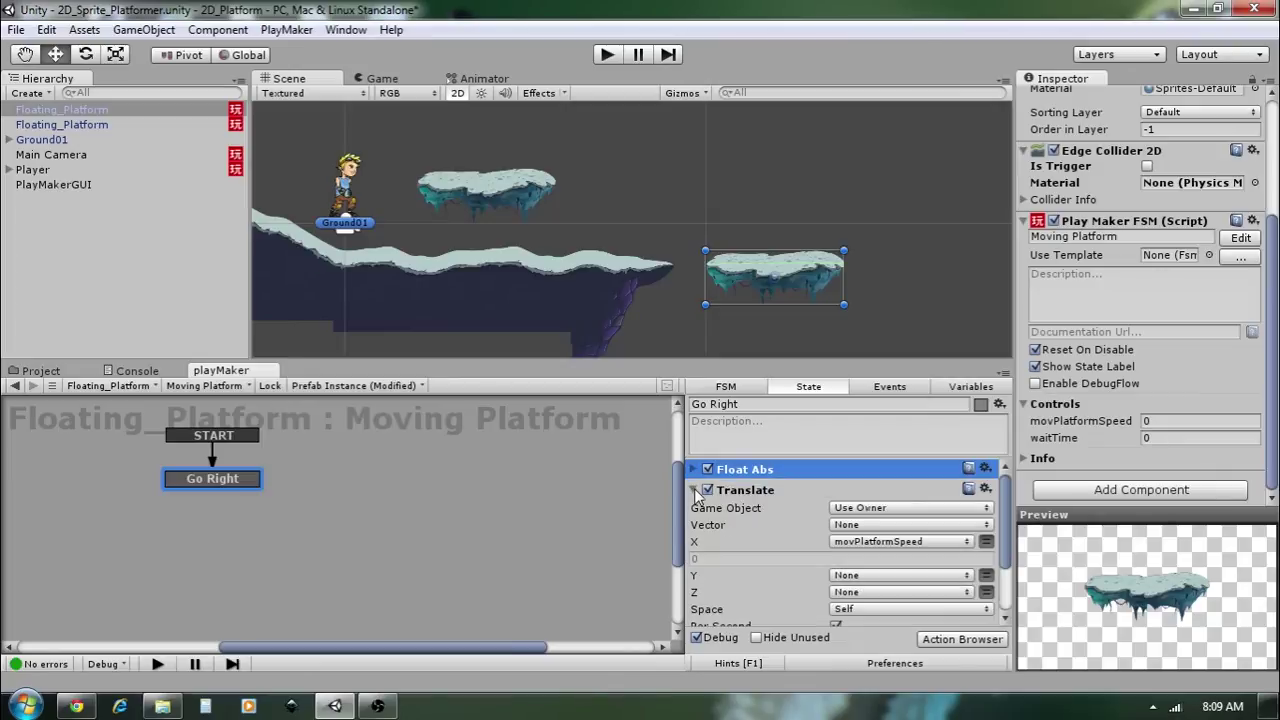
left_click(694, 489)
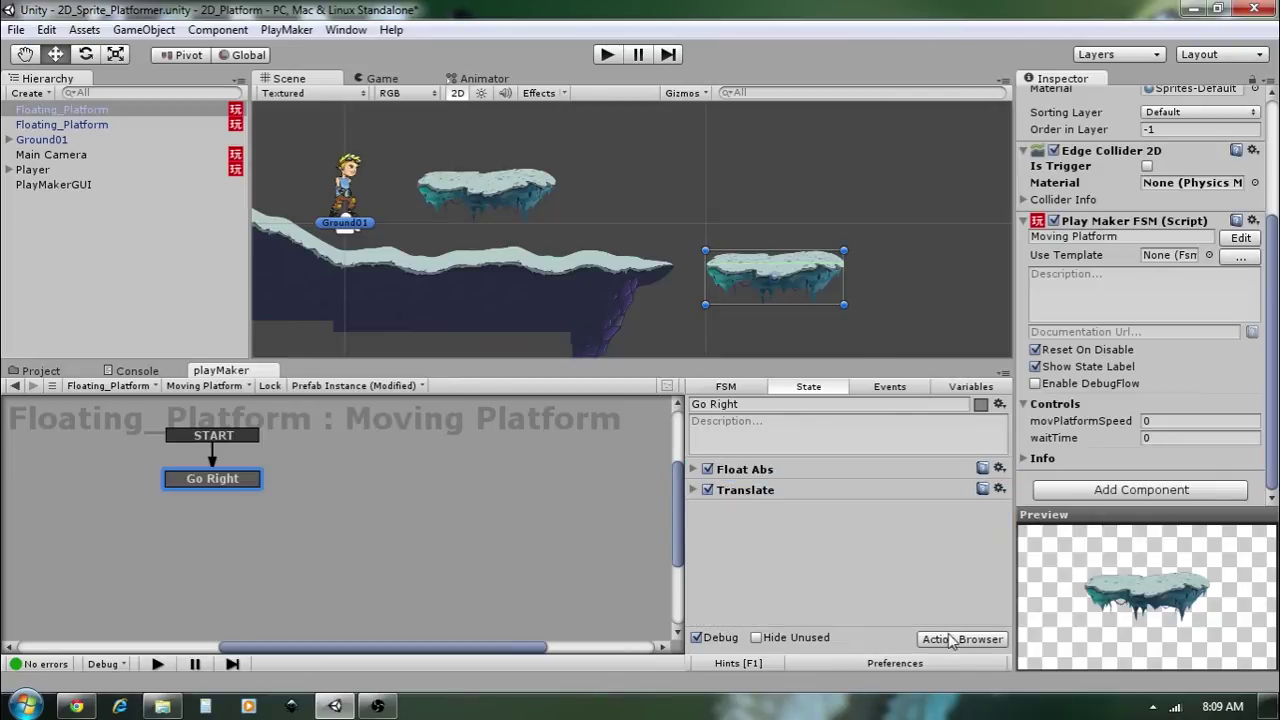
Add a Wait action to the Go Right state and set its time to the waitTime variable.
left_click(955, 639)
type("wait")
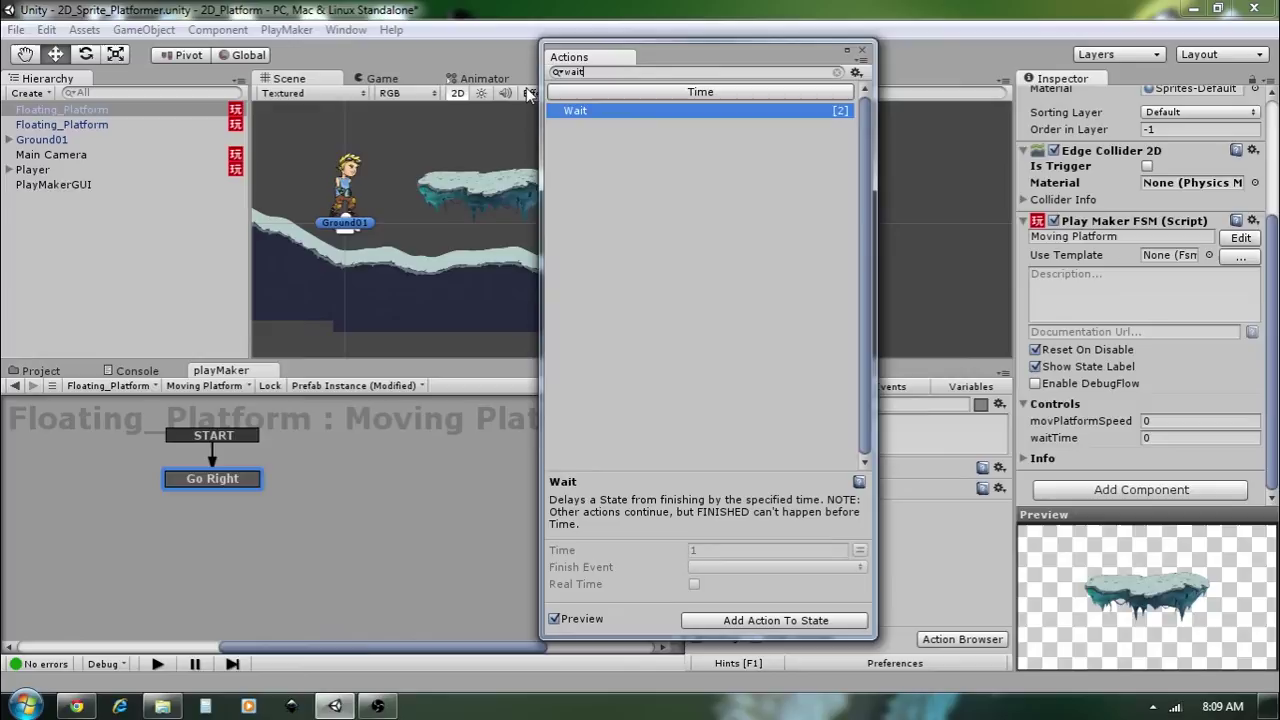
double_click(588, 111)
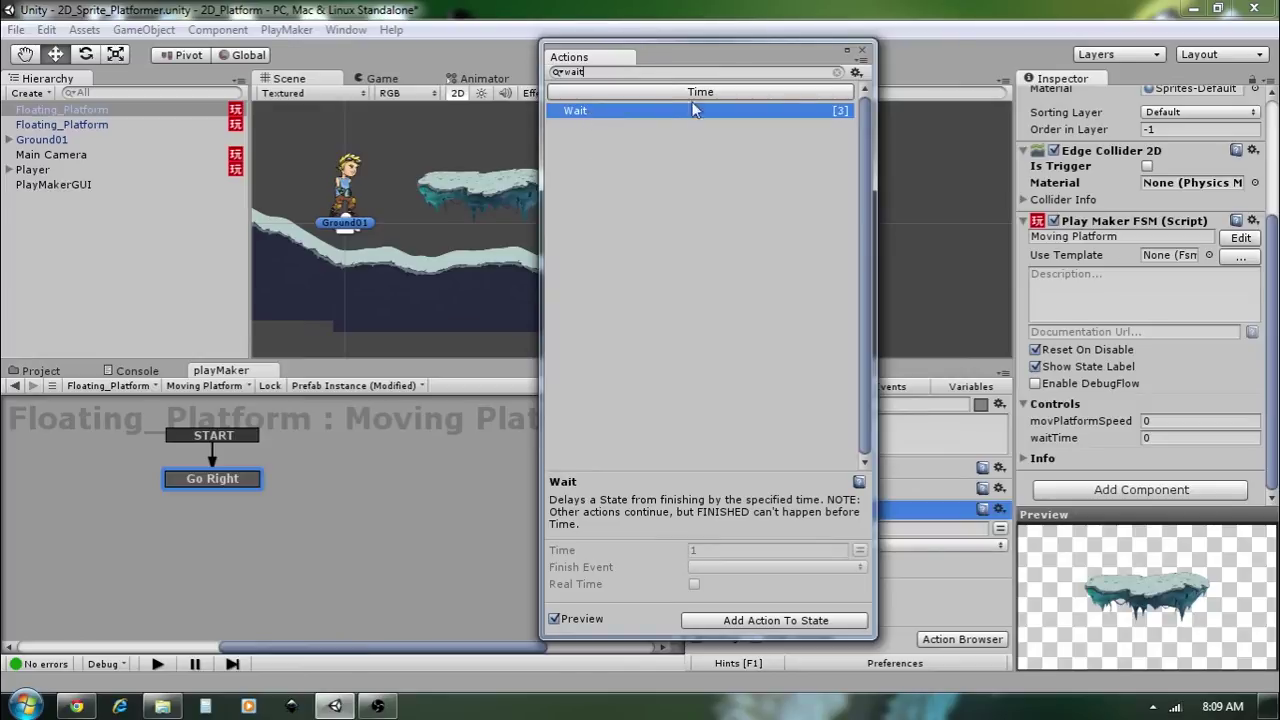
left_click(861, 50)
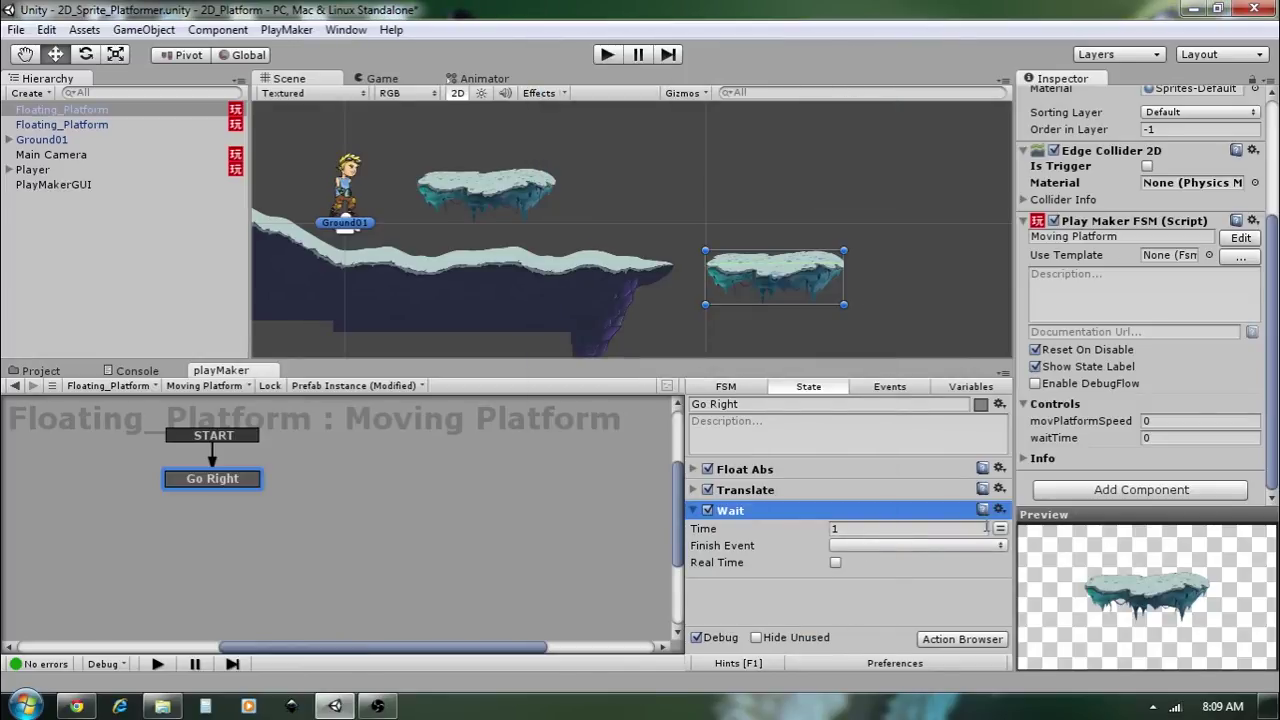
left_click(999, 528)
left_click(920, 528)
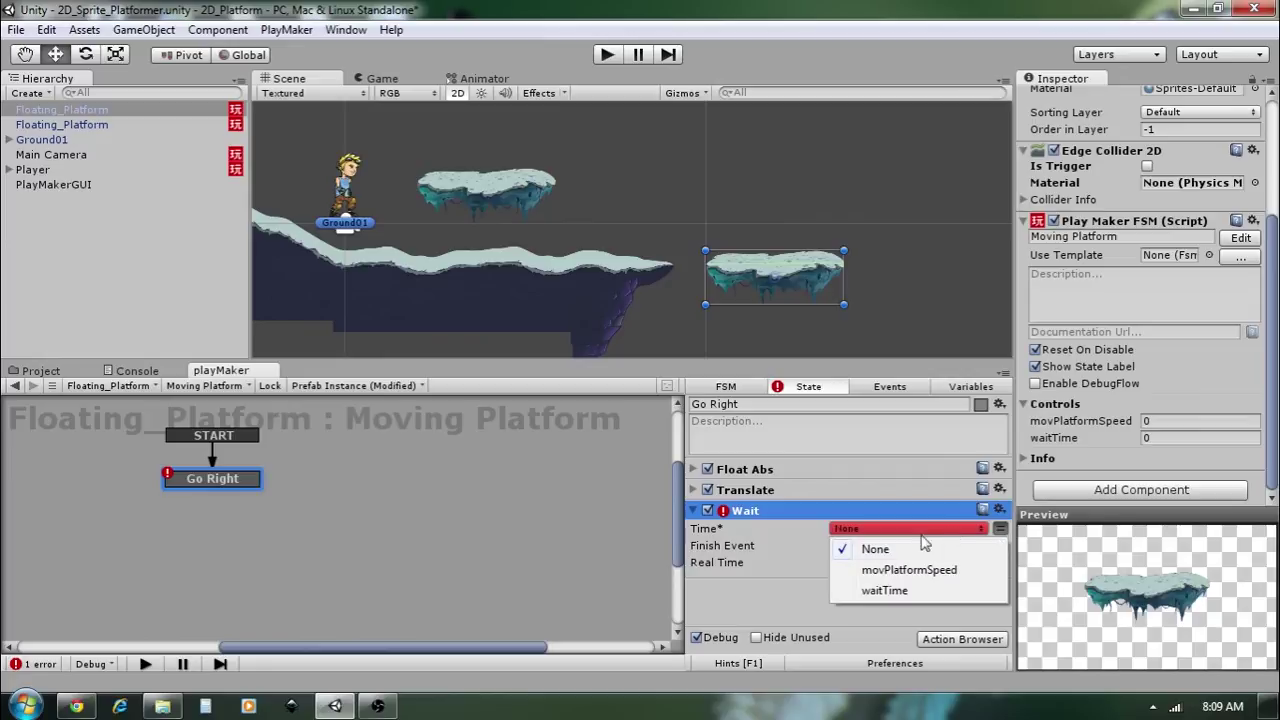
left_click(884, 590)
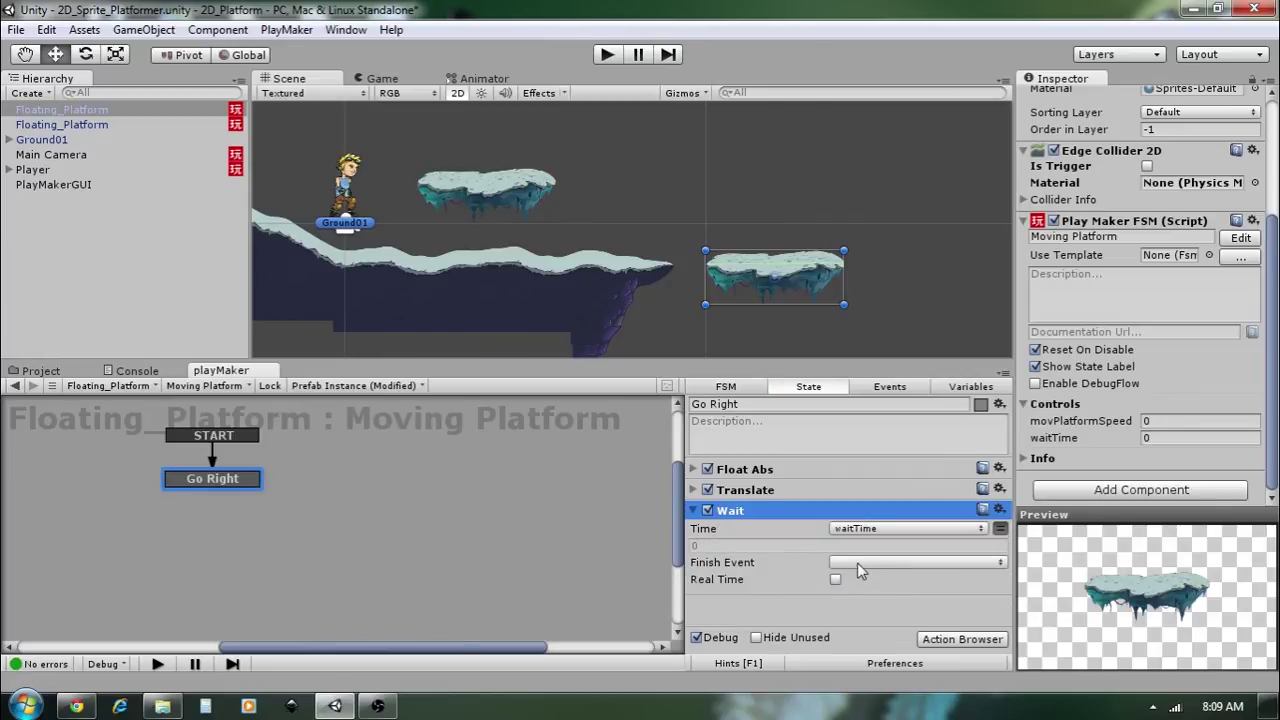
Add a FINISHED transition to the Go Right state and use it as the Wait action's finish event.
right_click(229, 478)
mouse_move(292, 490)
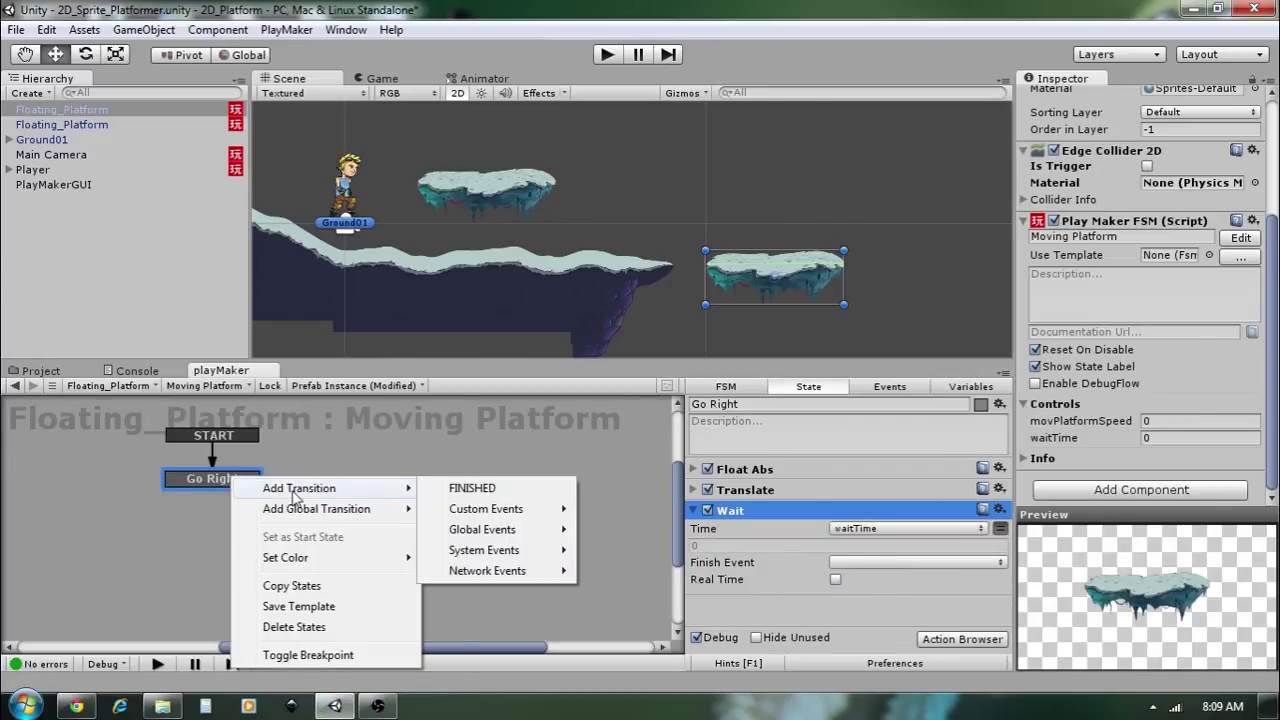
left_click(474, 487)
left_click(862, 562)
left_click(877, 600)
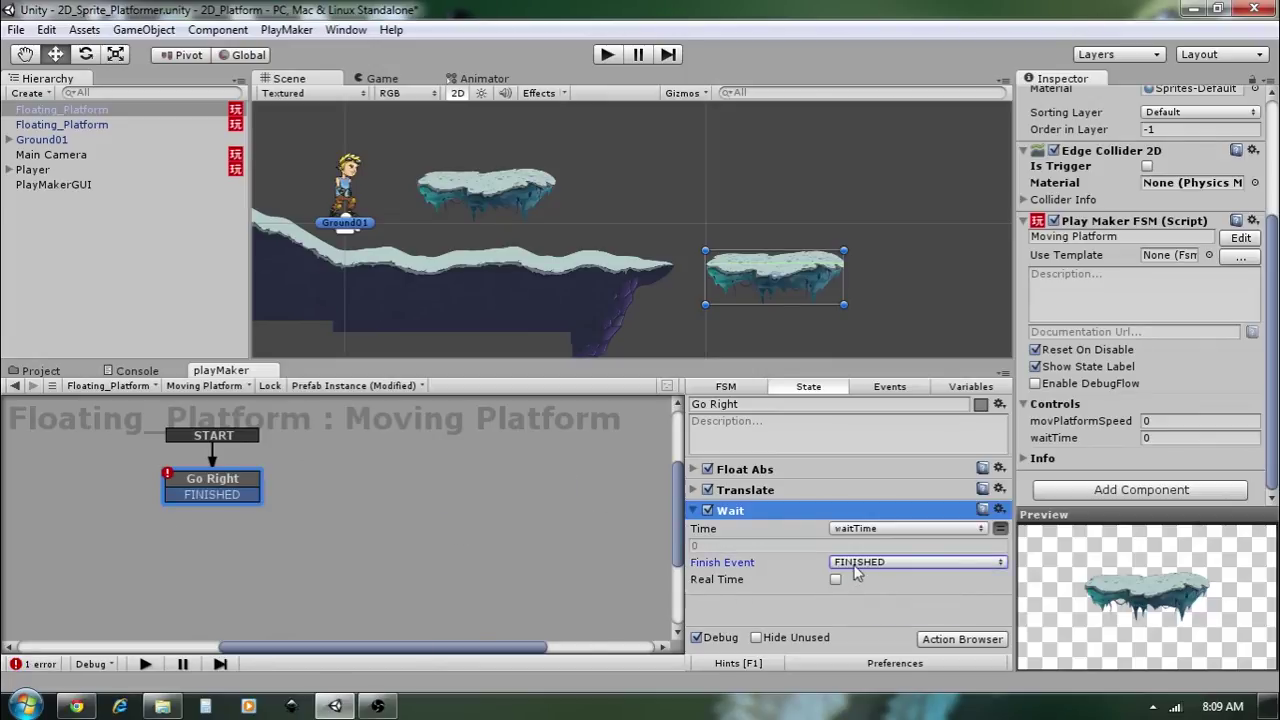
left_click(692, 511)
left_click(340, 580)
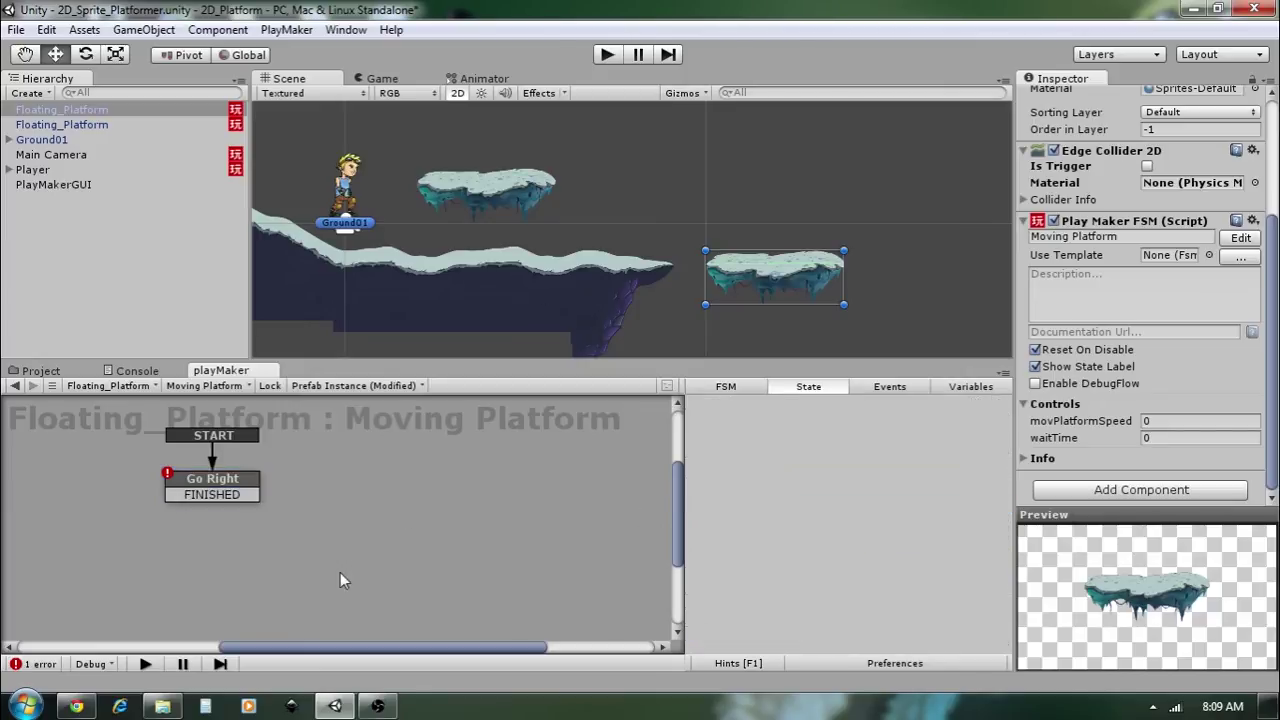
Duplicate the Go Right state without replacing the current start state, and place the copy directly below the original.
left_click(224, 481)
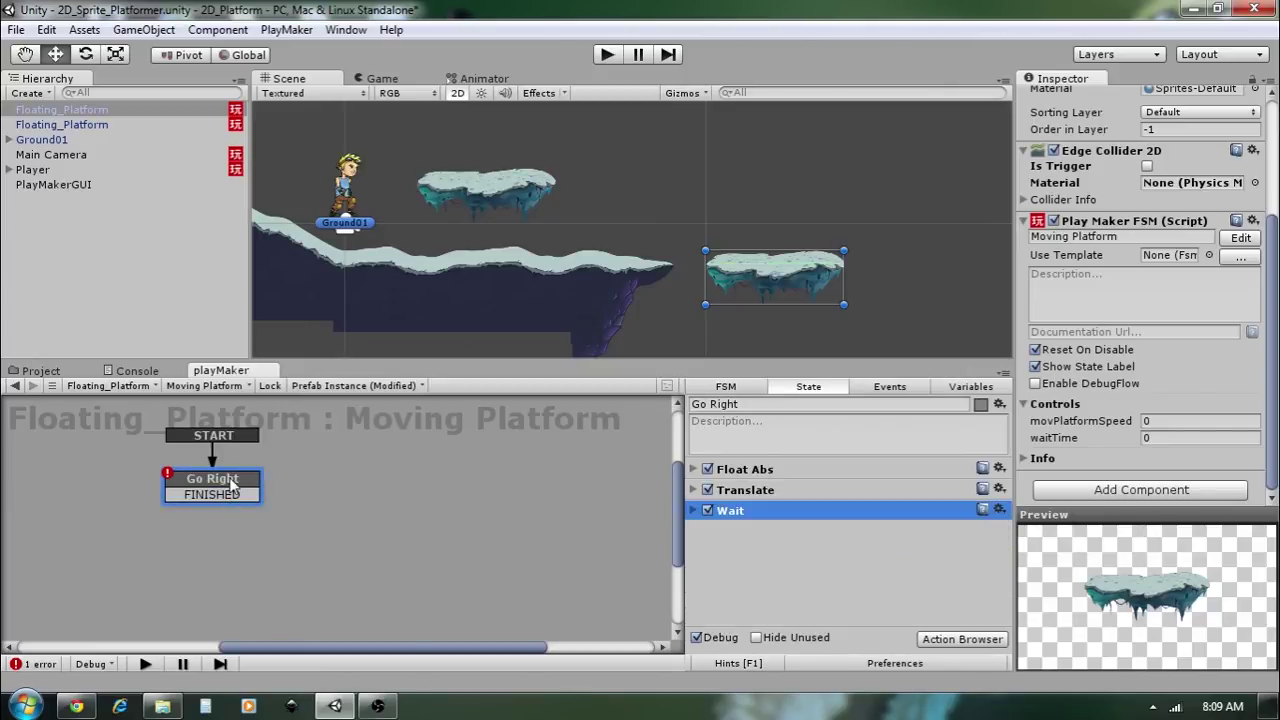
right_click(228, 502)
left_click(297, 591)
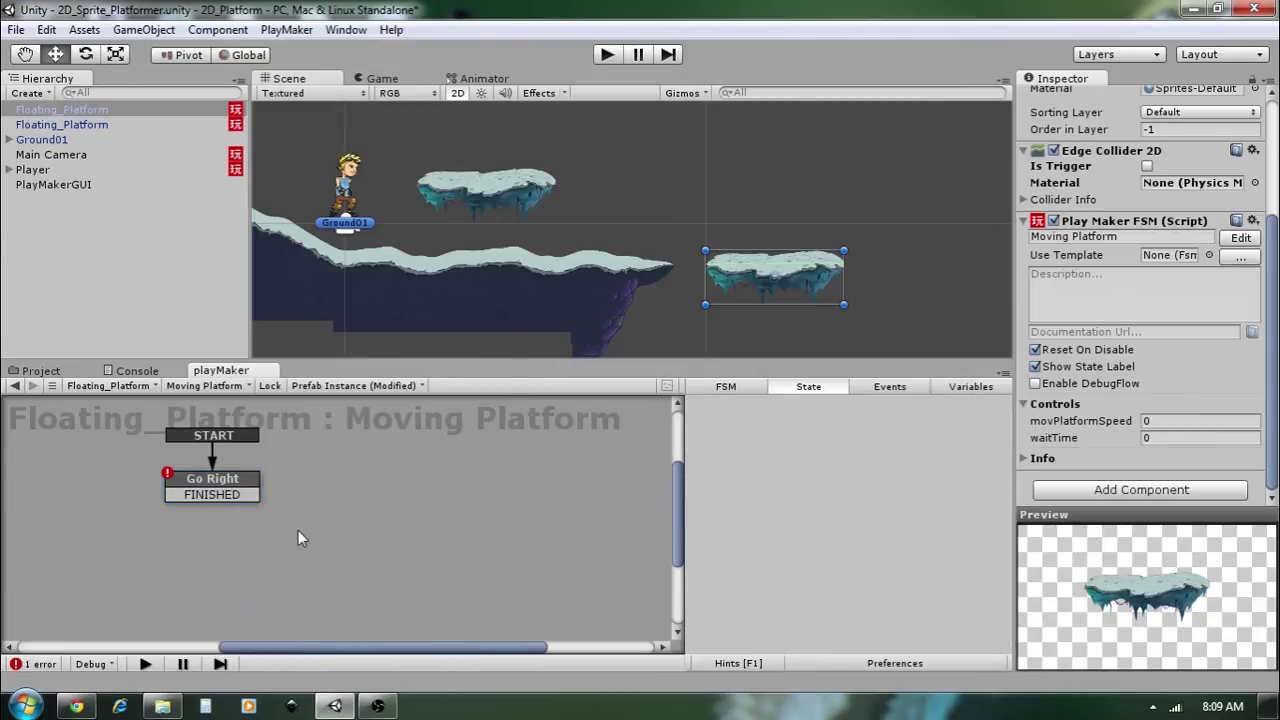
right_click(298, 530)
left_click(390, 349)
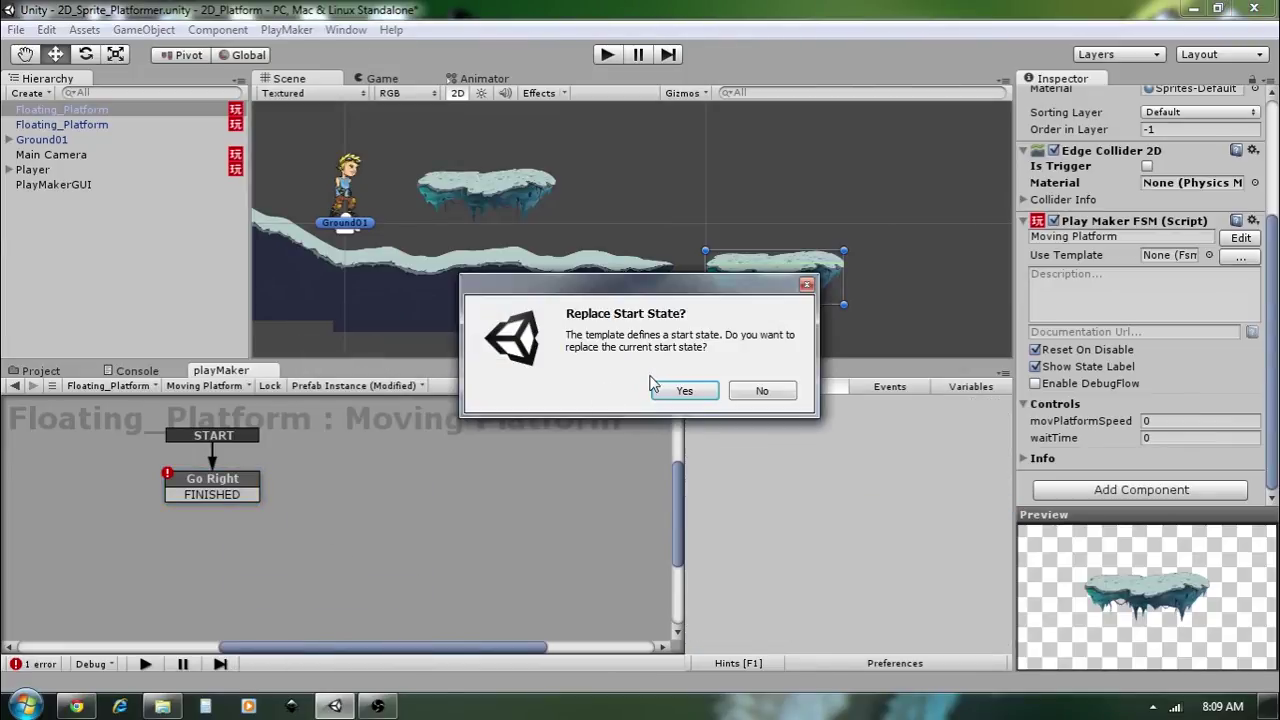
left_click(749, 392)
left_click_drag(335, 546, 205, 550)
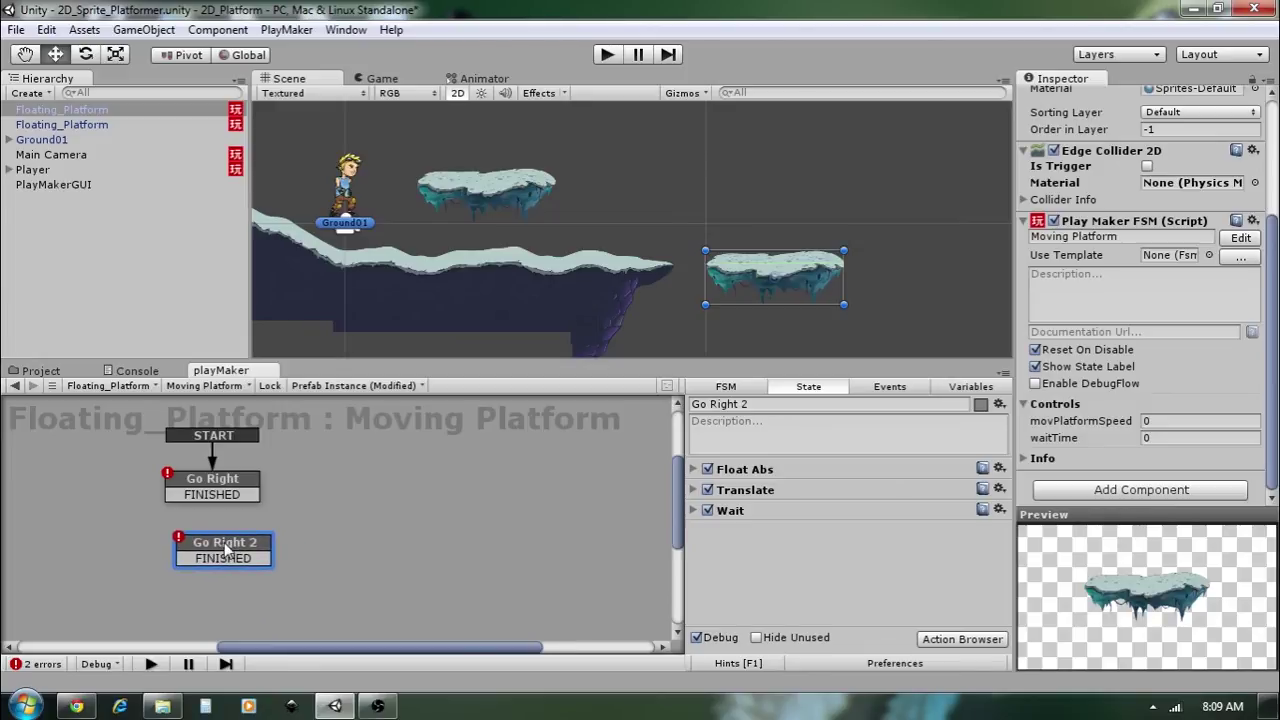
Link Go Right's FINISHED transition to the copied state and rename that state Go Left.
left_click_drag(248, 496, 183, 548)
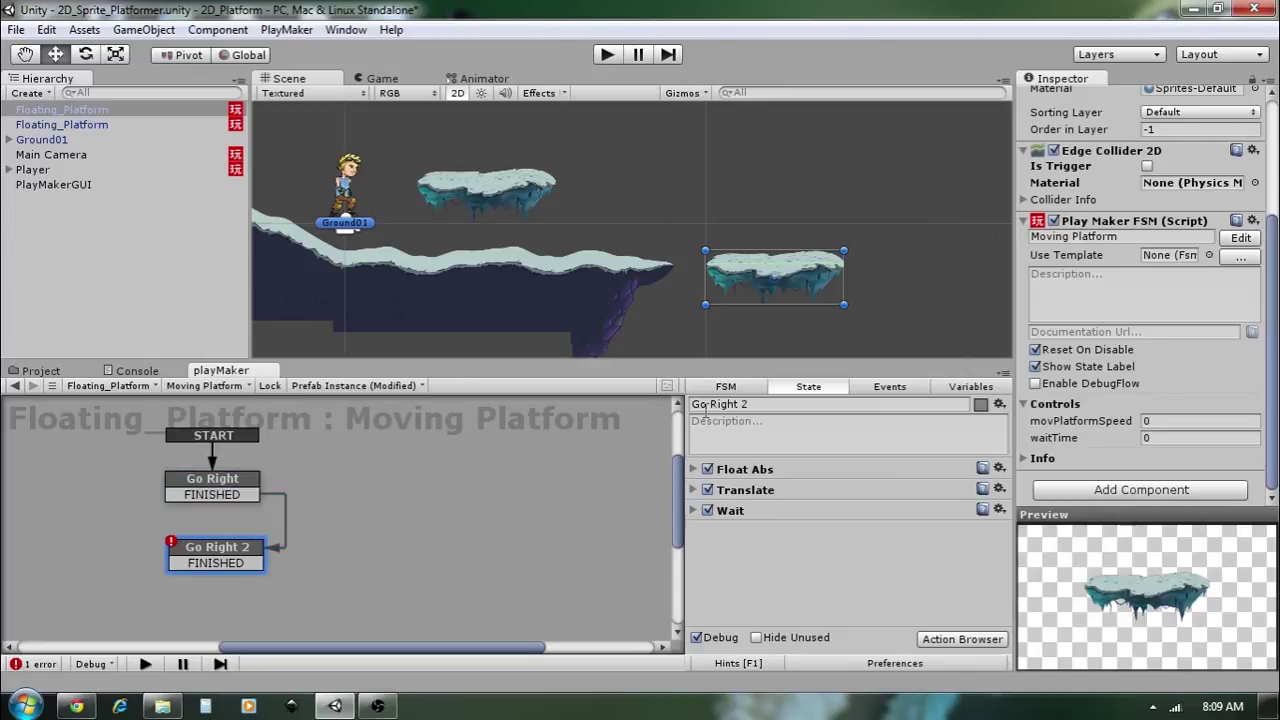
left_click_drag(710, 404, 790, 401)
type("Left")
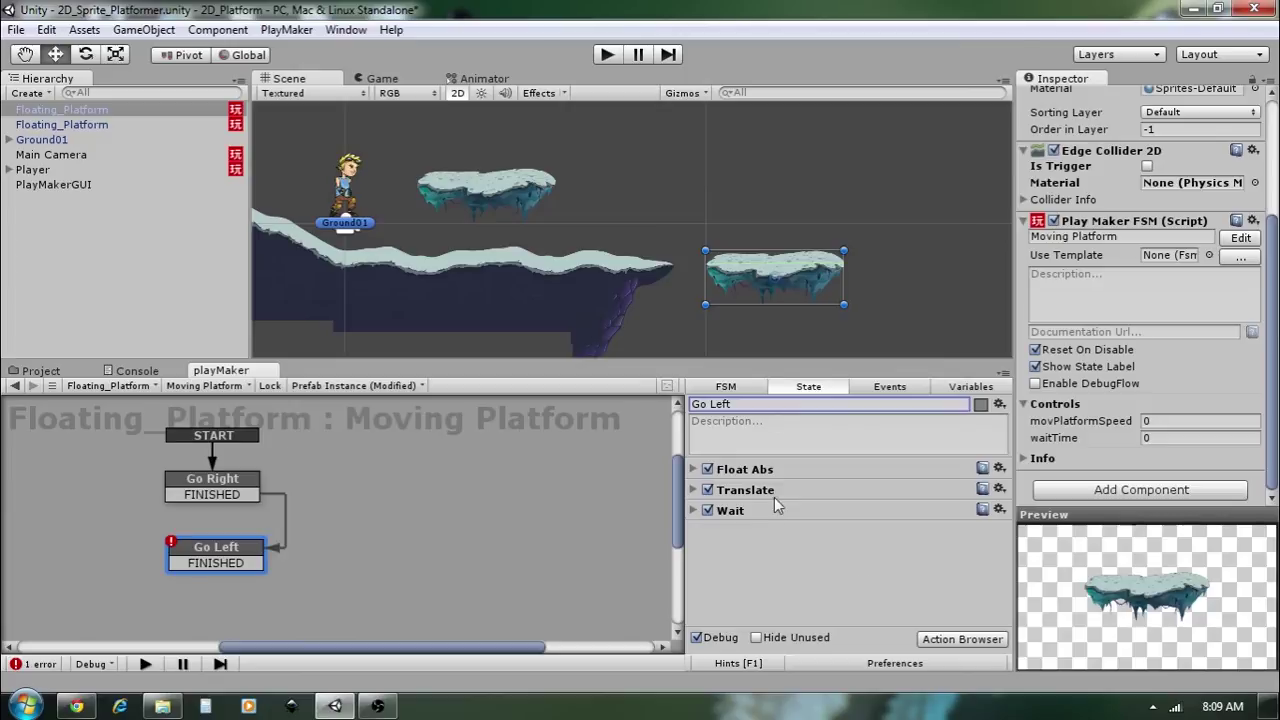
Add a Float Multiply action to the Go Left state and move it to the start of the action list.
left_click(958, 639)
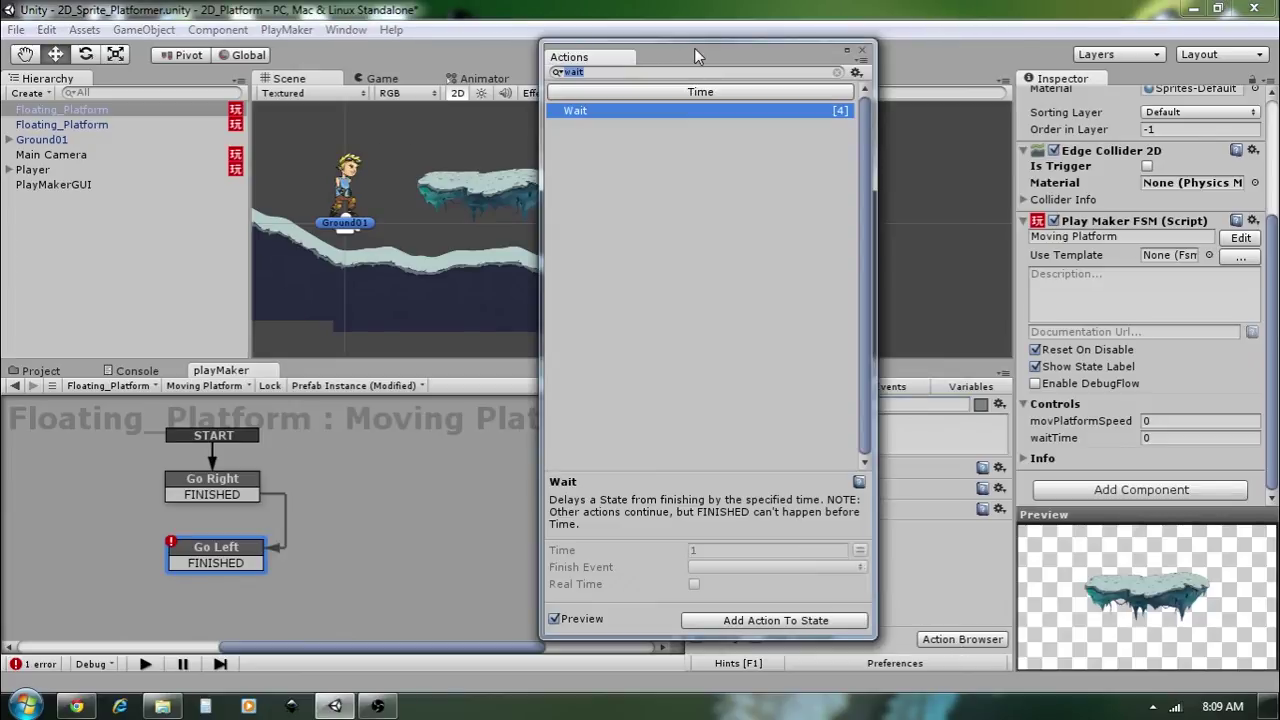
type("float")
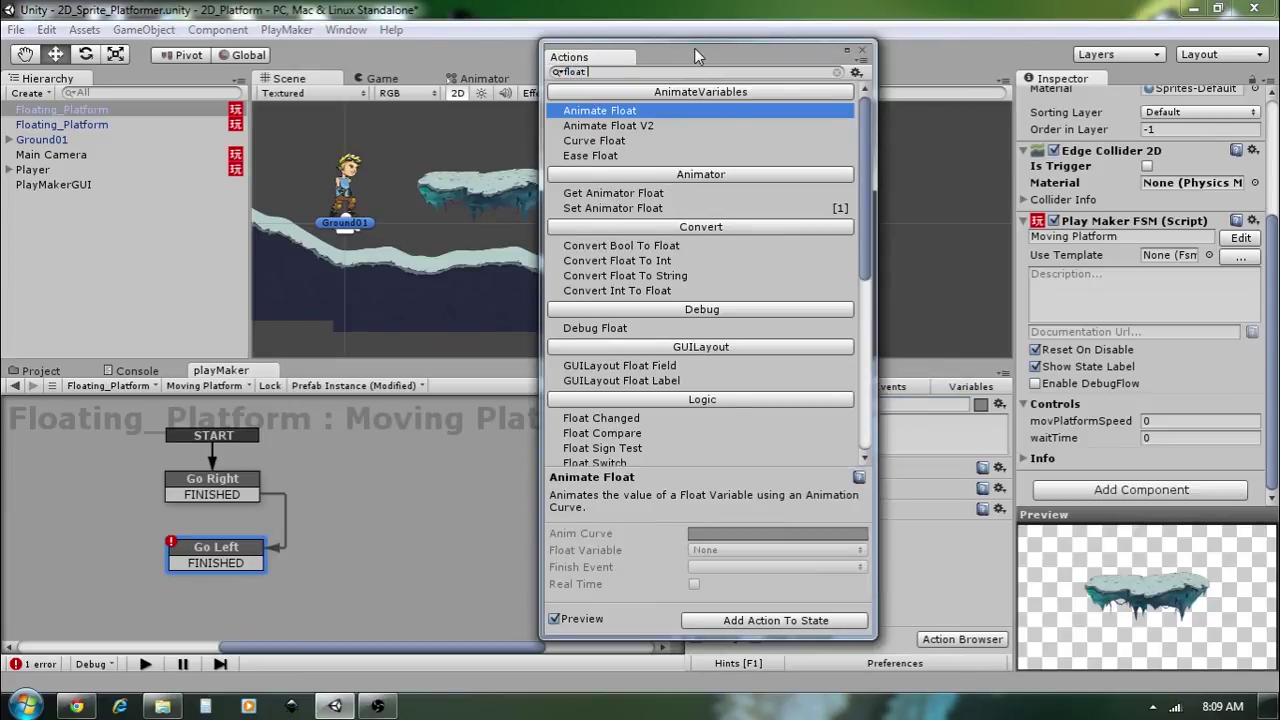
type(" mu")
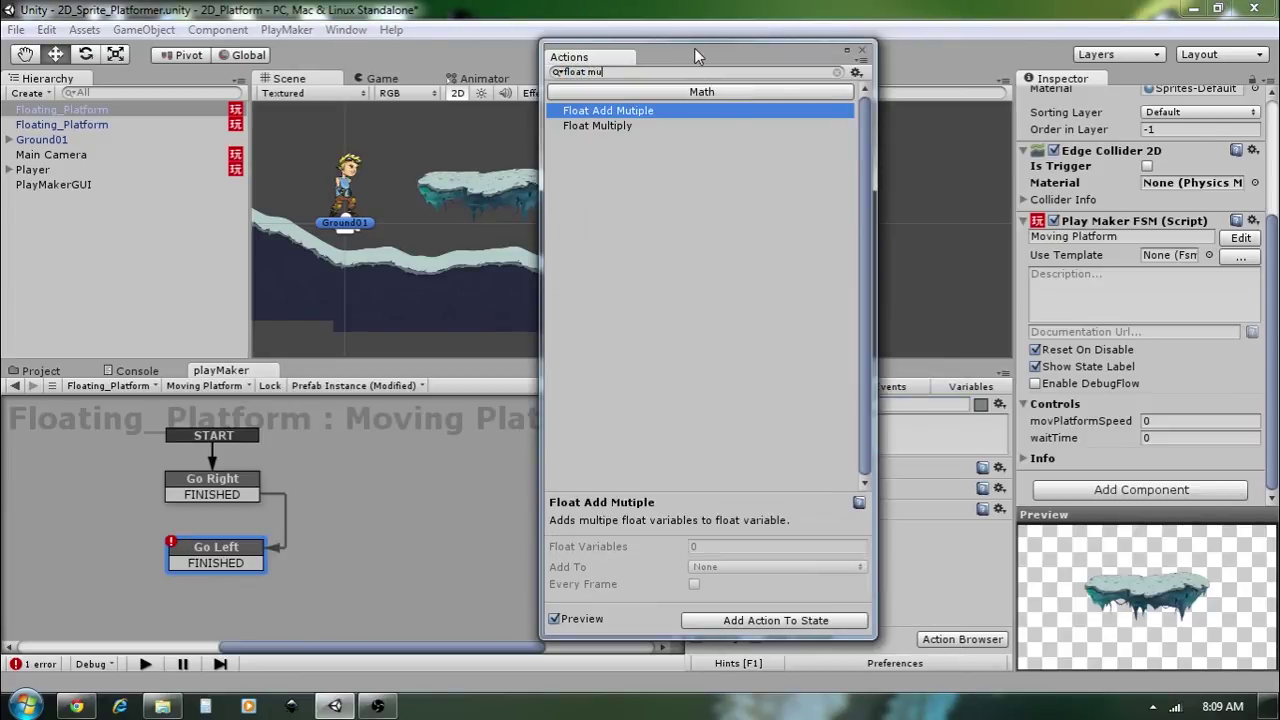
double_click(613, 122)
left_click(862, 49)
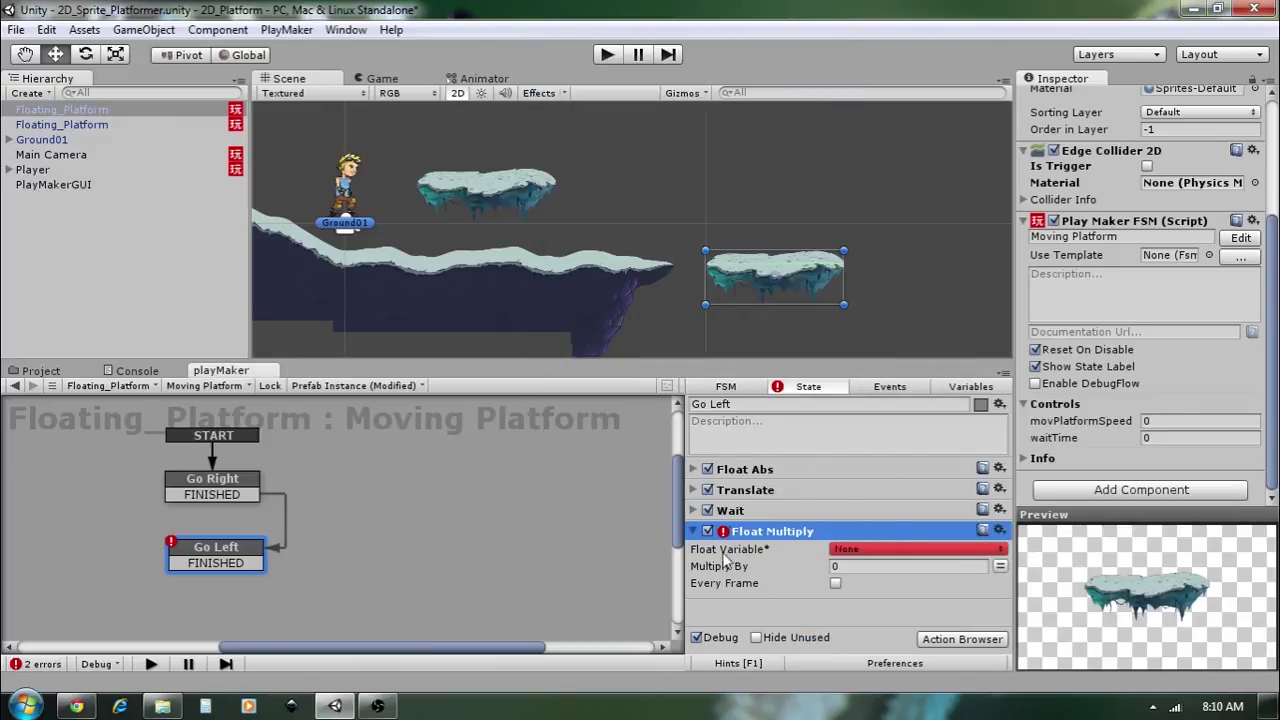
left_click_drag(755, 537, 753, 469)
left_click(694, 469)
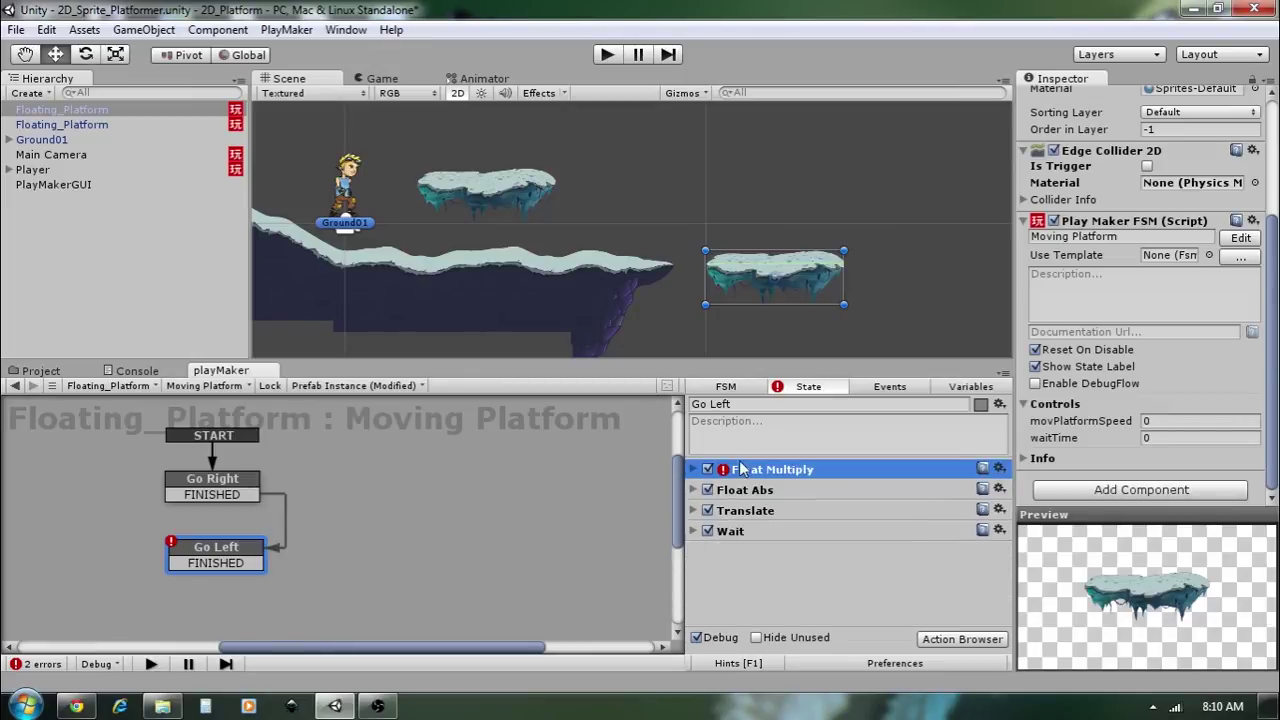
Remove the Float Abs action from the Go Left state.
left_click(767, 491)
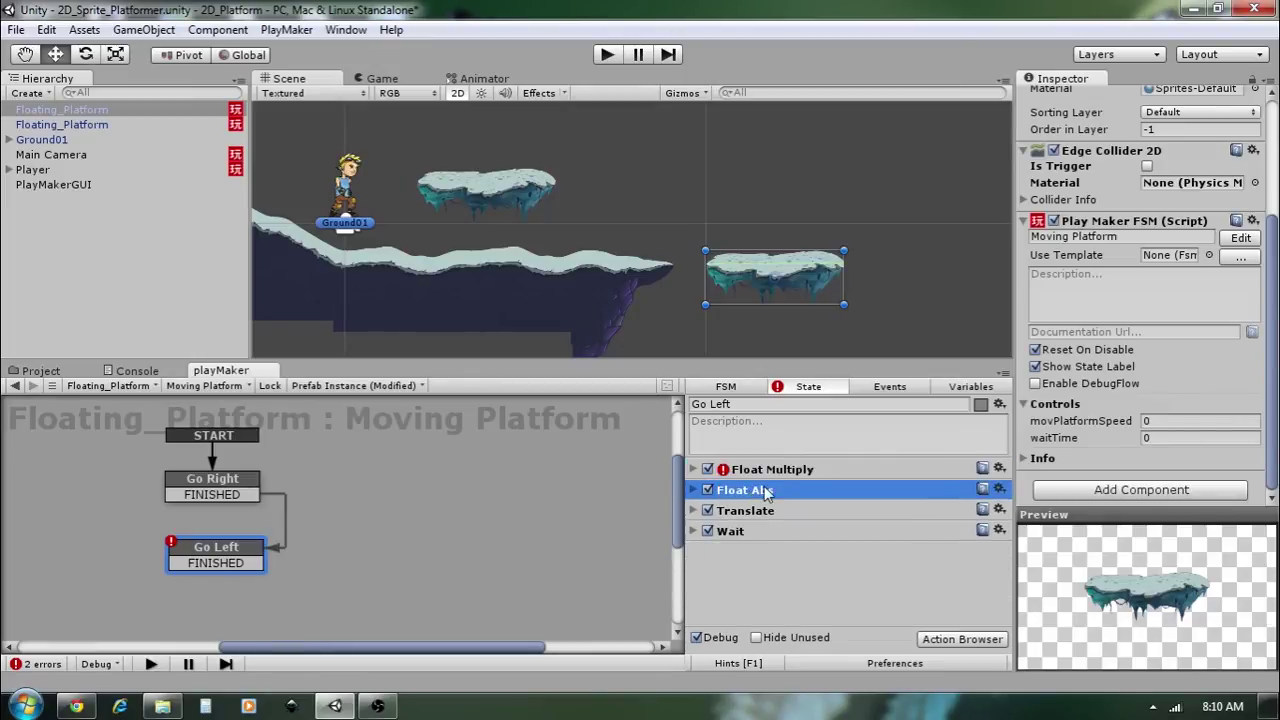
right_click(767, 491)
left_click(803, 472)
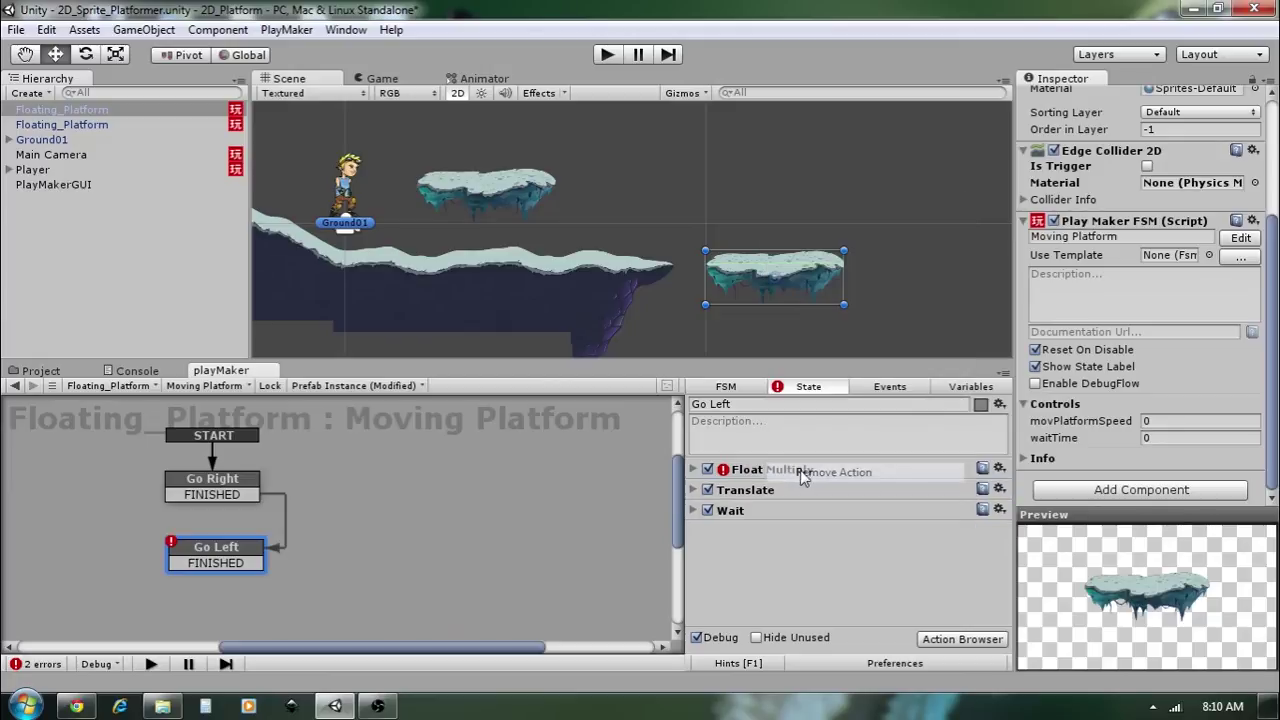
Set Go Left's Float Multiply action to multiply the movPlatformSpeed variable by -1.
left_click(694, 469)
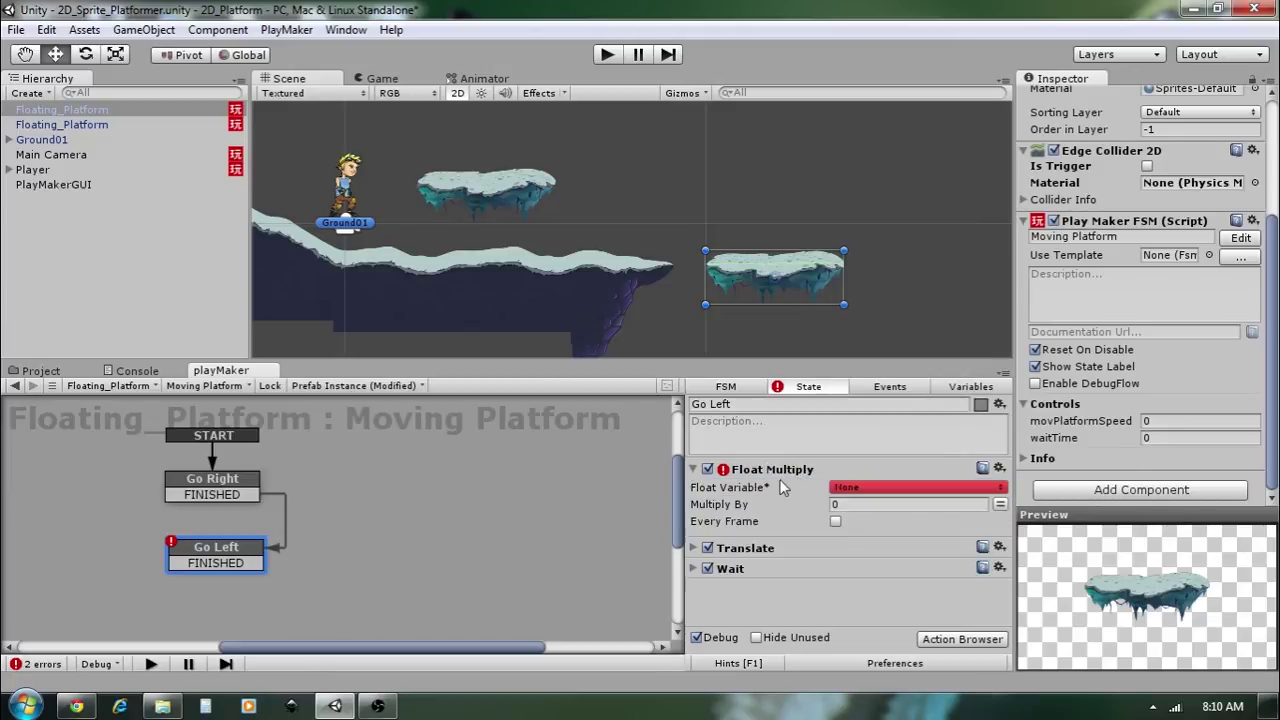
left_click(866, 487)
left_click(900, 530)
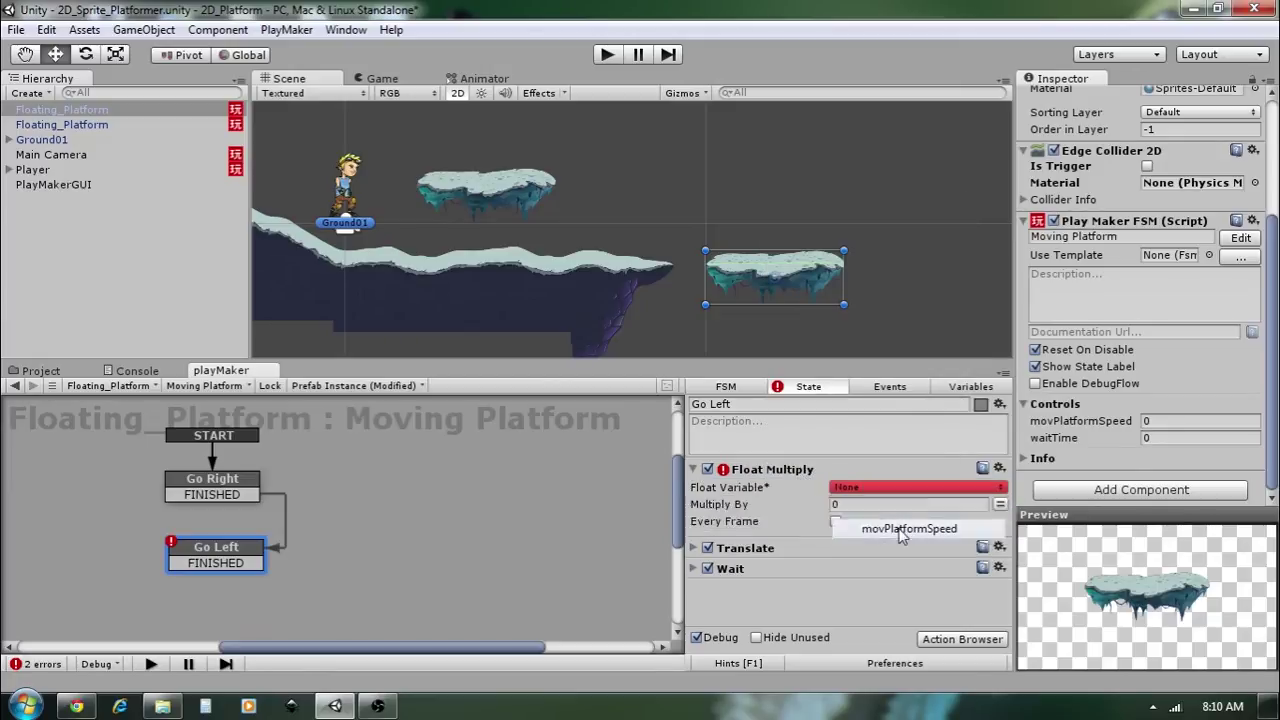
left_click(905, 521)
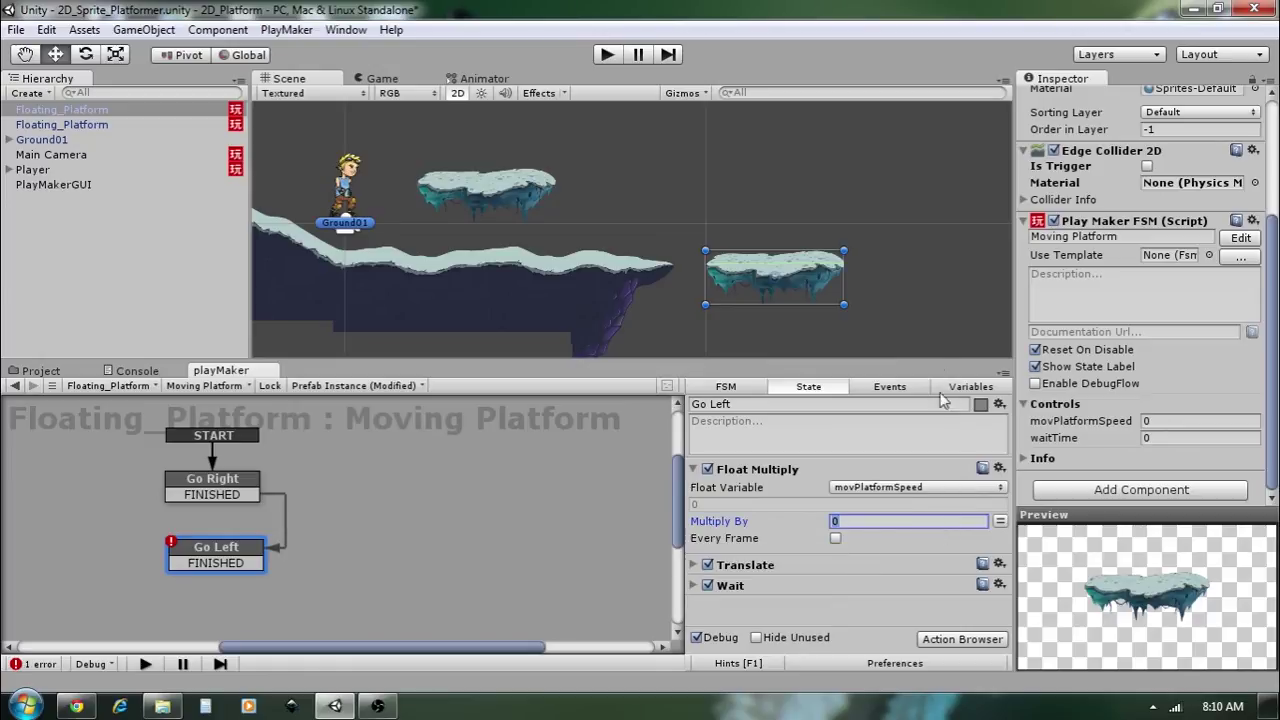
type("-1")
left_click(694, 469)
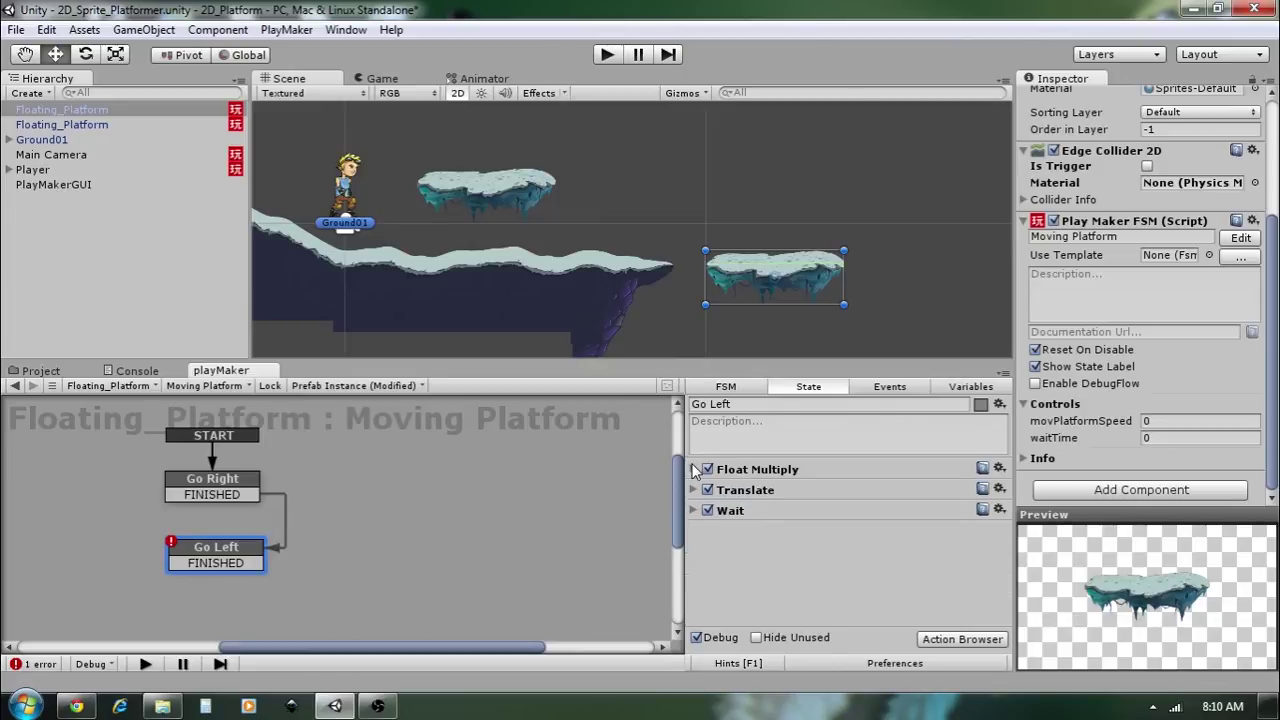
Check Go Left's Wait and Translate settings, and link its FINISHED transition back to the Go Right state.
left_click(694, 510)
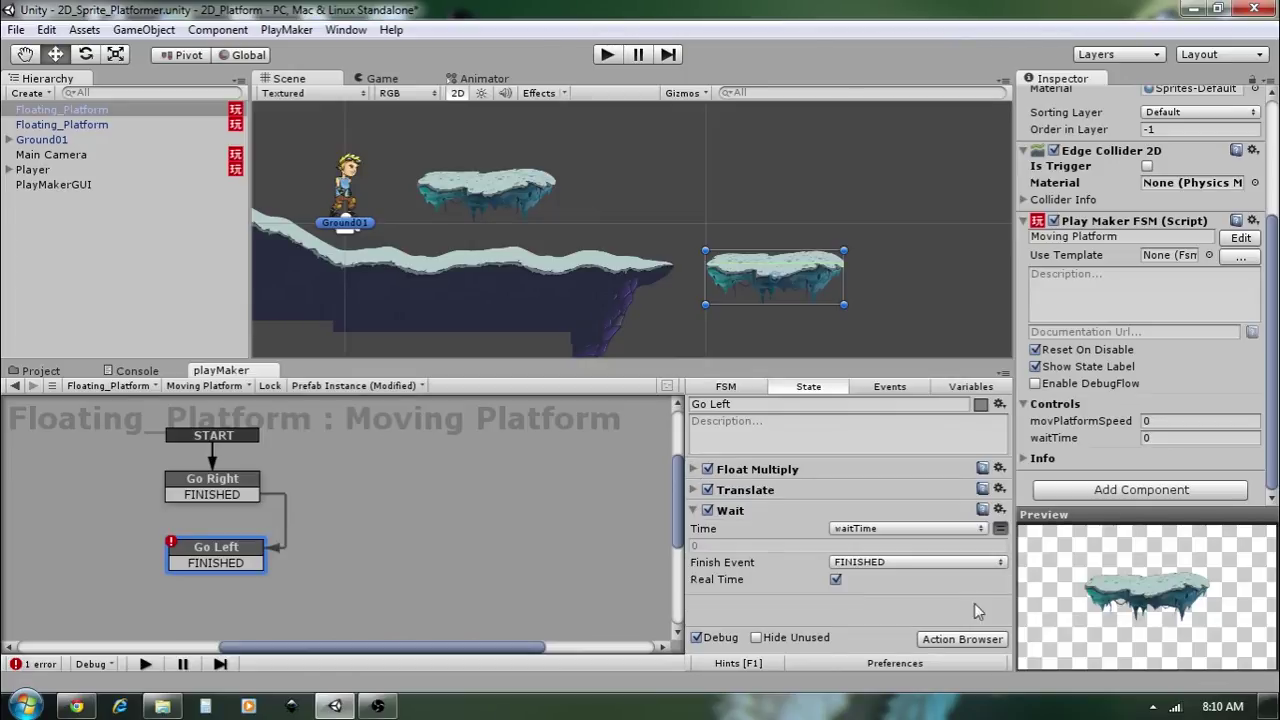
left_click(694, 510)
left_click(694, 490)
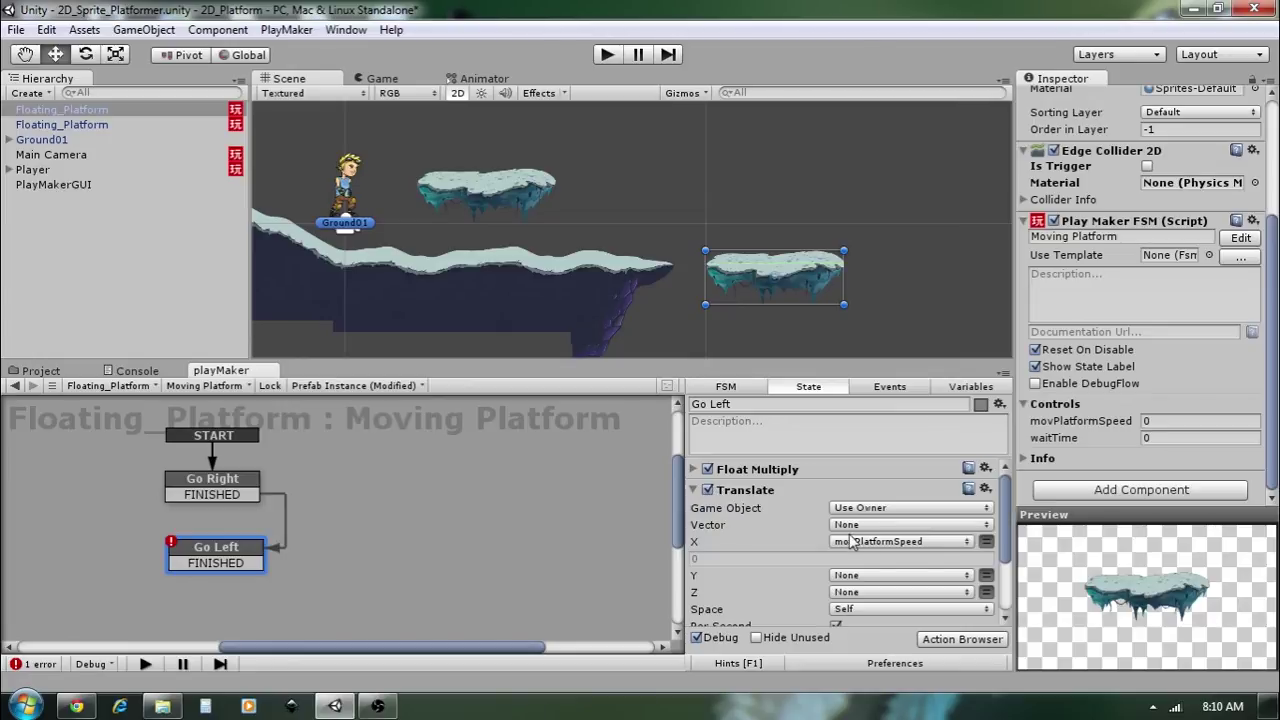
left_click(694, 490)
left_click_drag(255, 564, 190, 482)
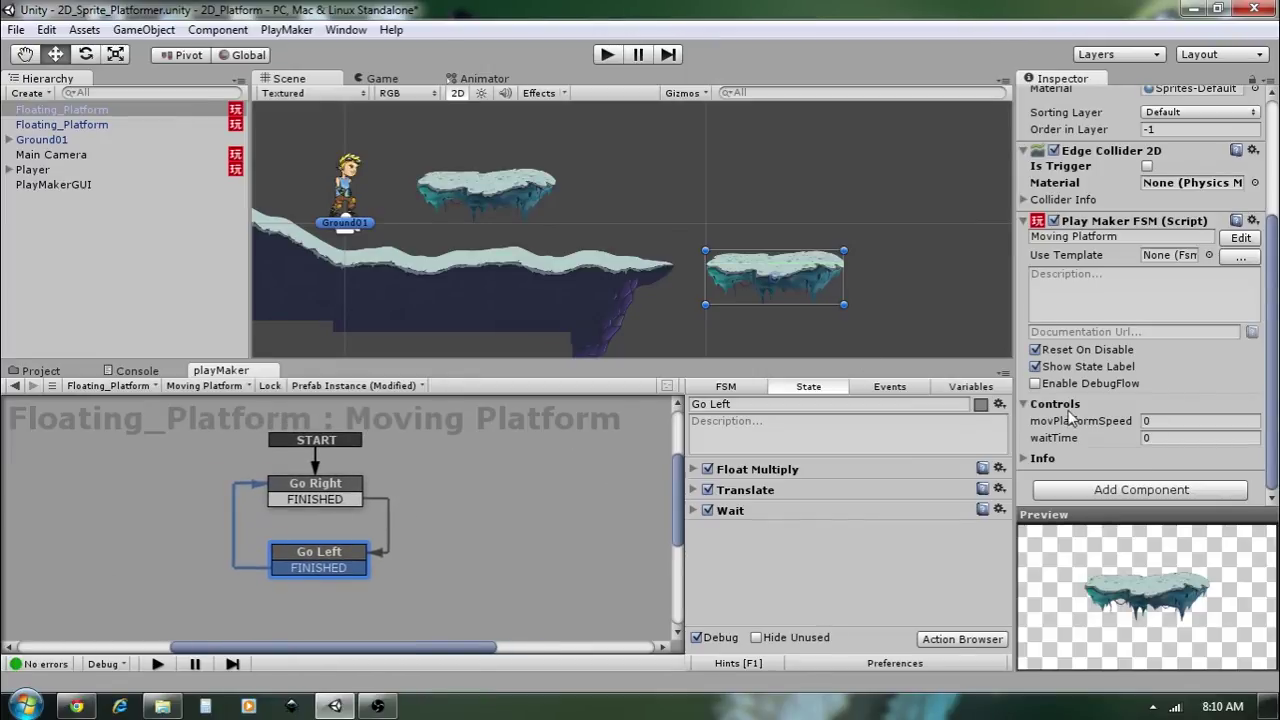
Set the floating platform's movPlatformSpeed to 1.5 and its waitTime to 3.
left_click(1170, 421)
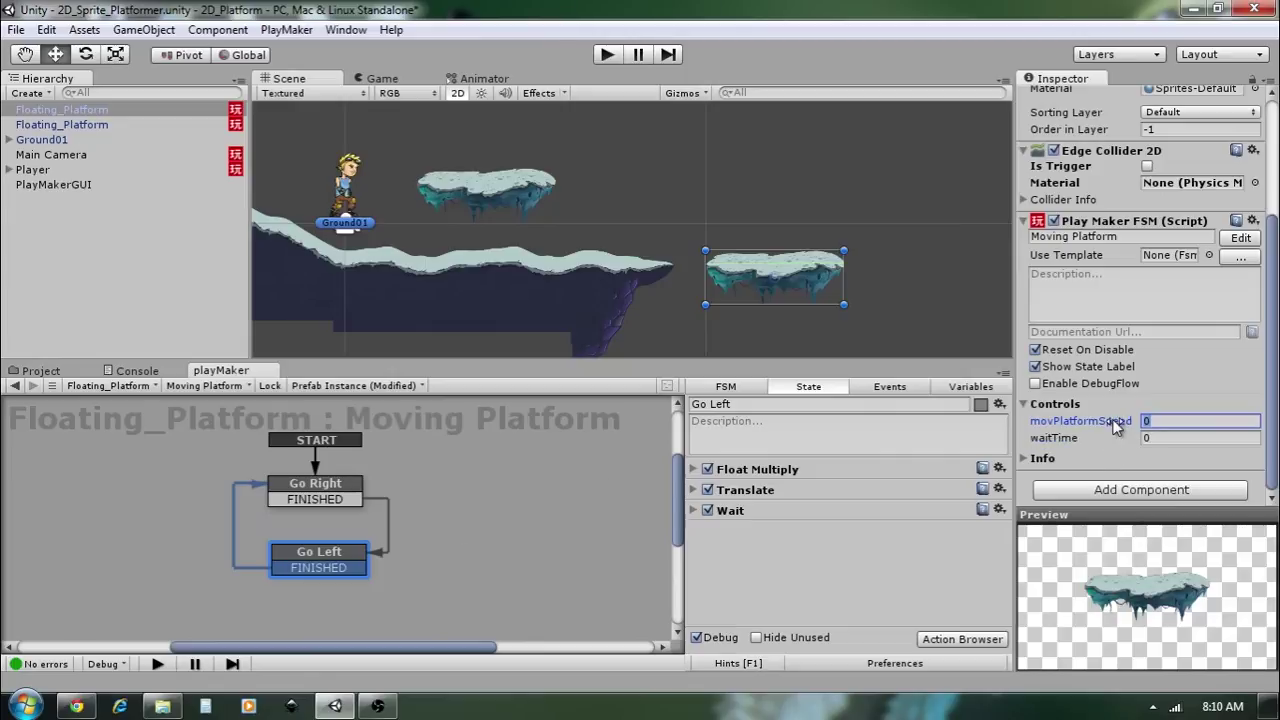
type("1.5")
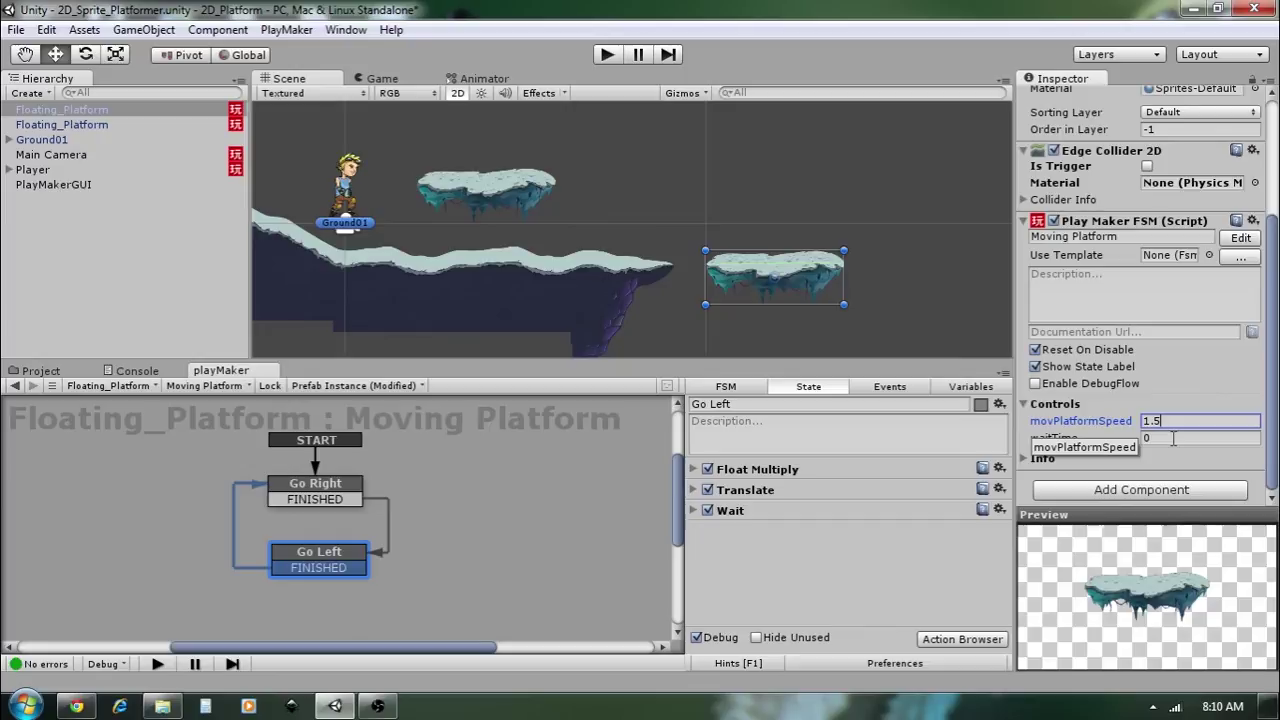
left_click(1138, 438)
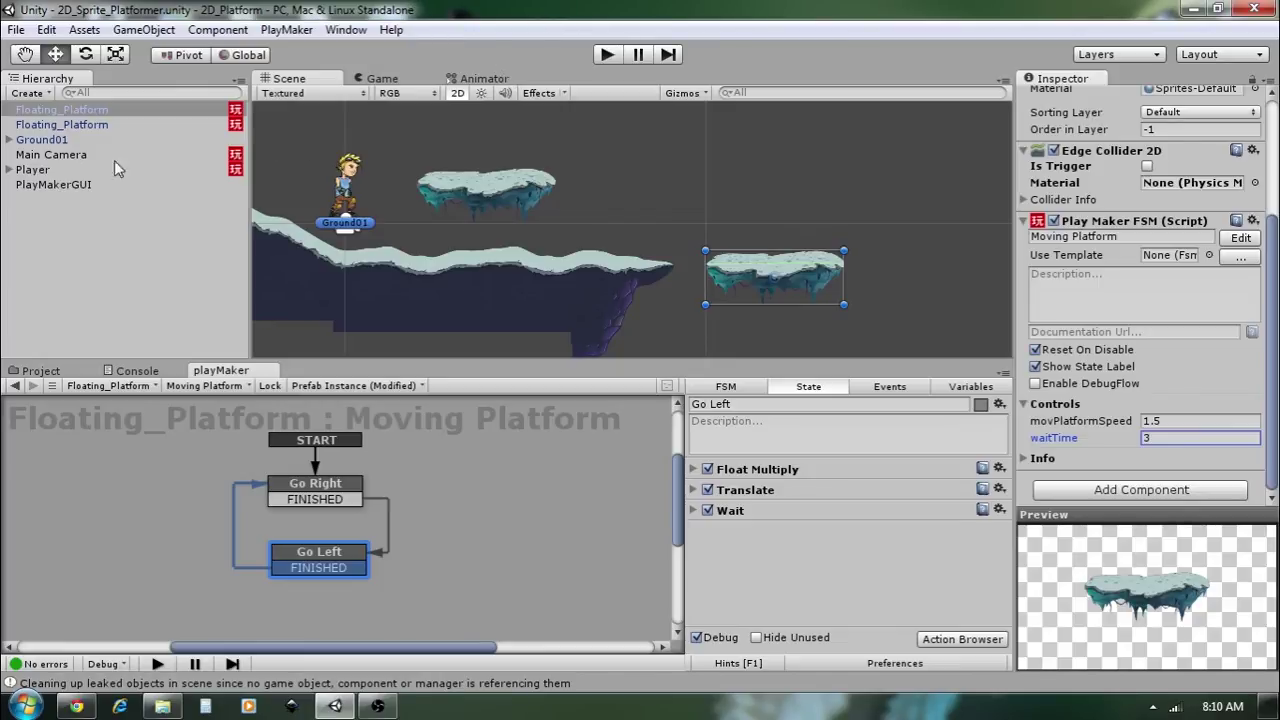
Change the platform's tag from Ground to MovingPlatform and open the project's tag list.
scroll(1120, 186, "up", 5)
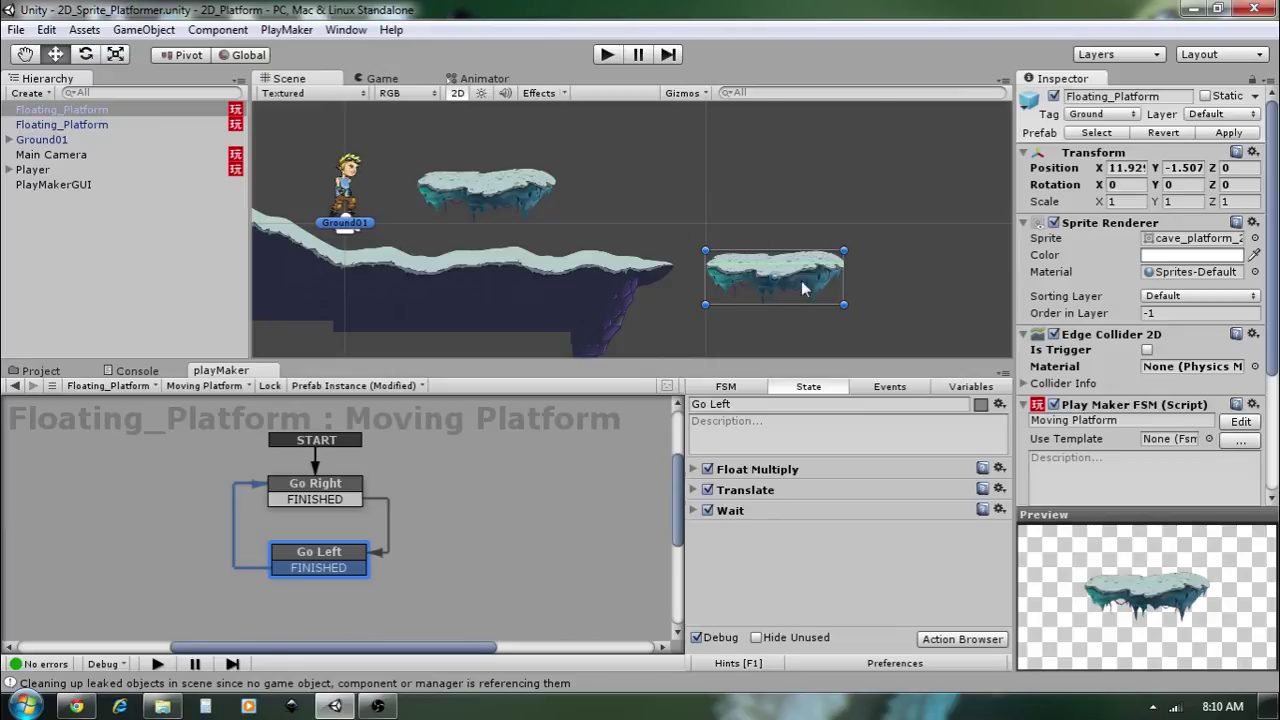
left_click(1132, 114)
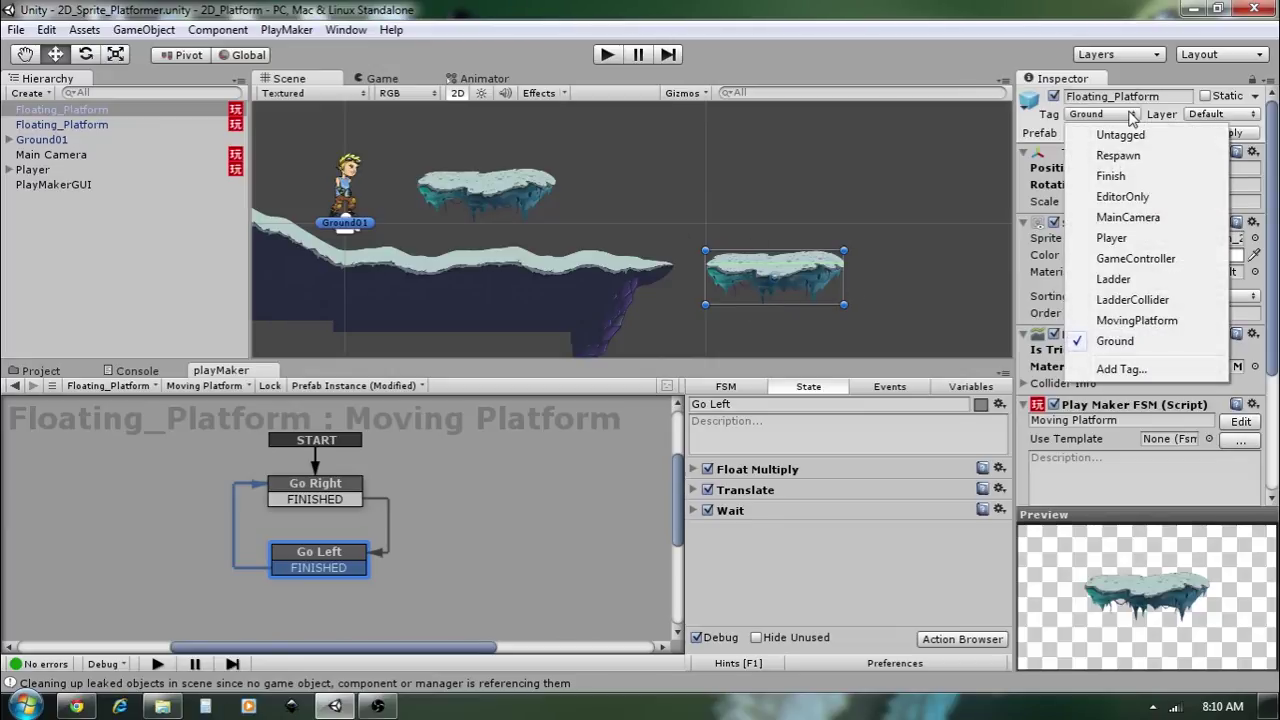
left_click(1137, 320)
left_click(1102, 114)
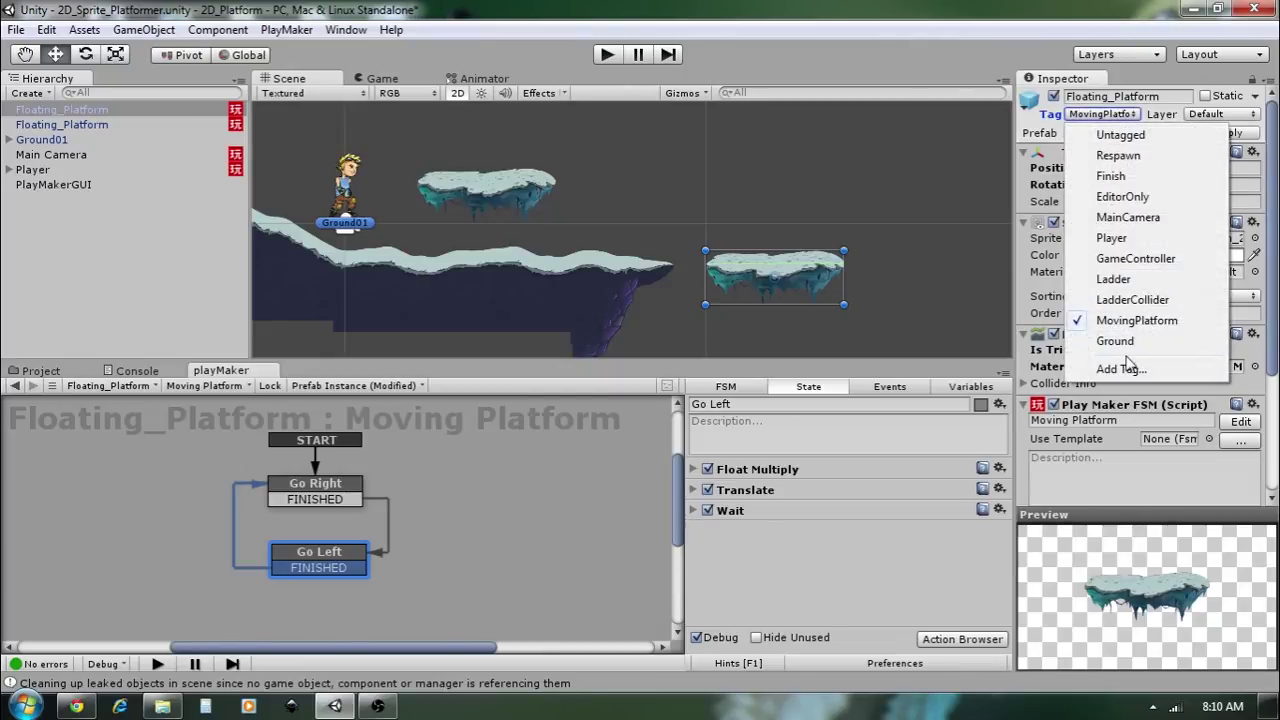
left_click(1120, 368)
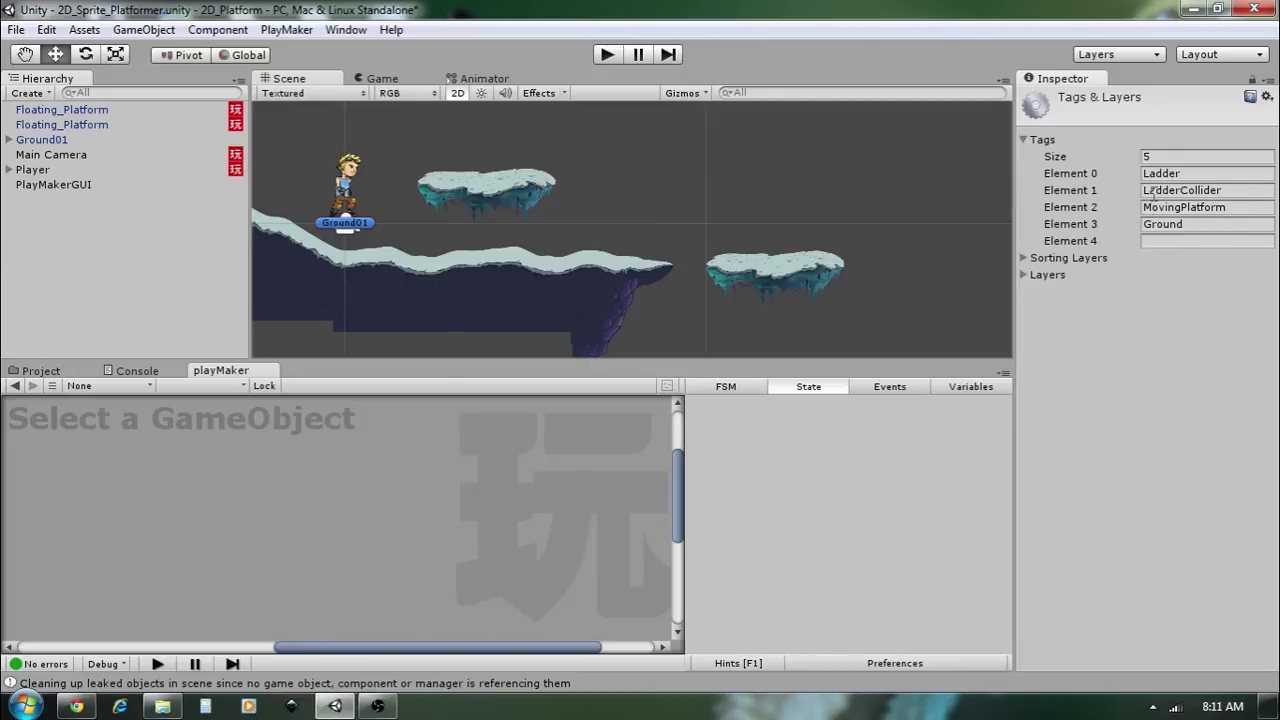
Rename the lower floating platform object, beyond the ground's edge, as Moving_Platform.
left_click(22, 111)
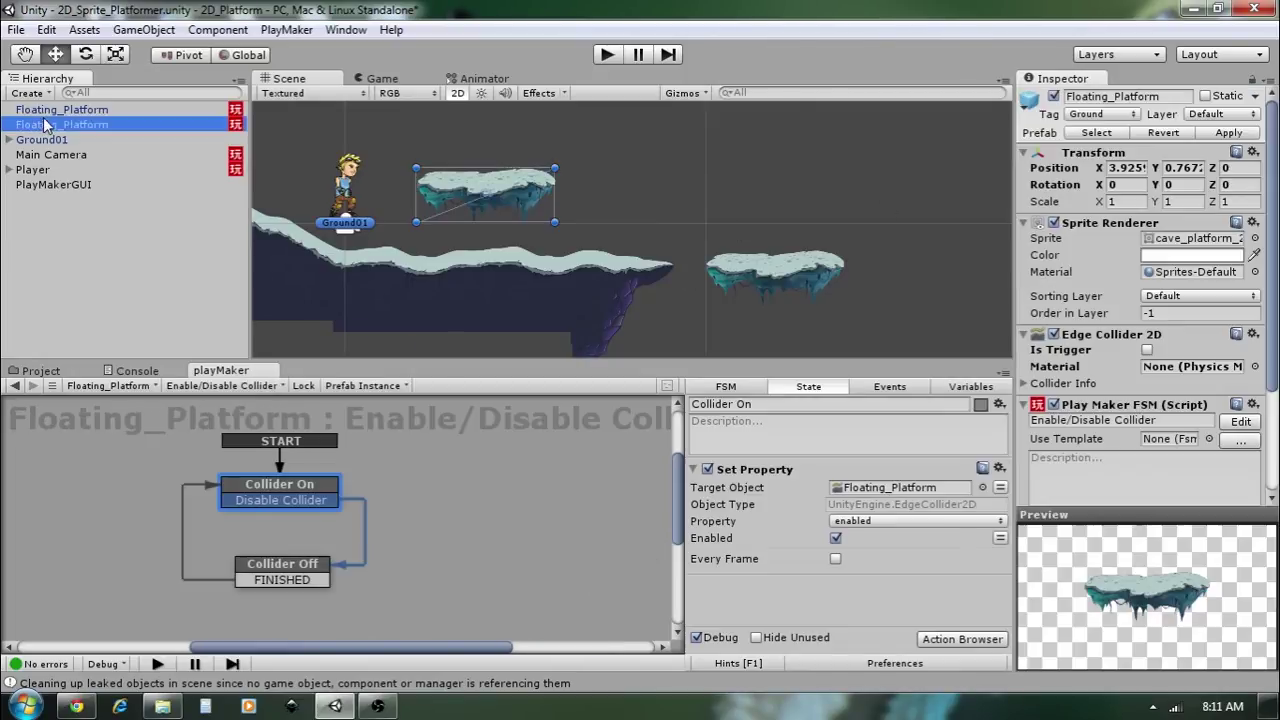
left_click(48, 124)
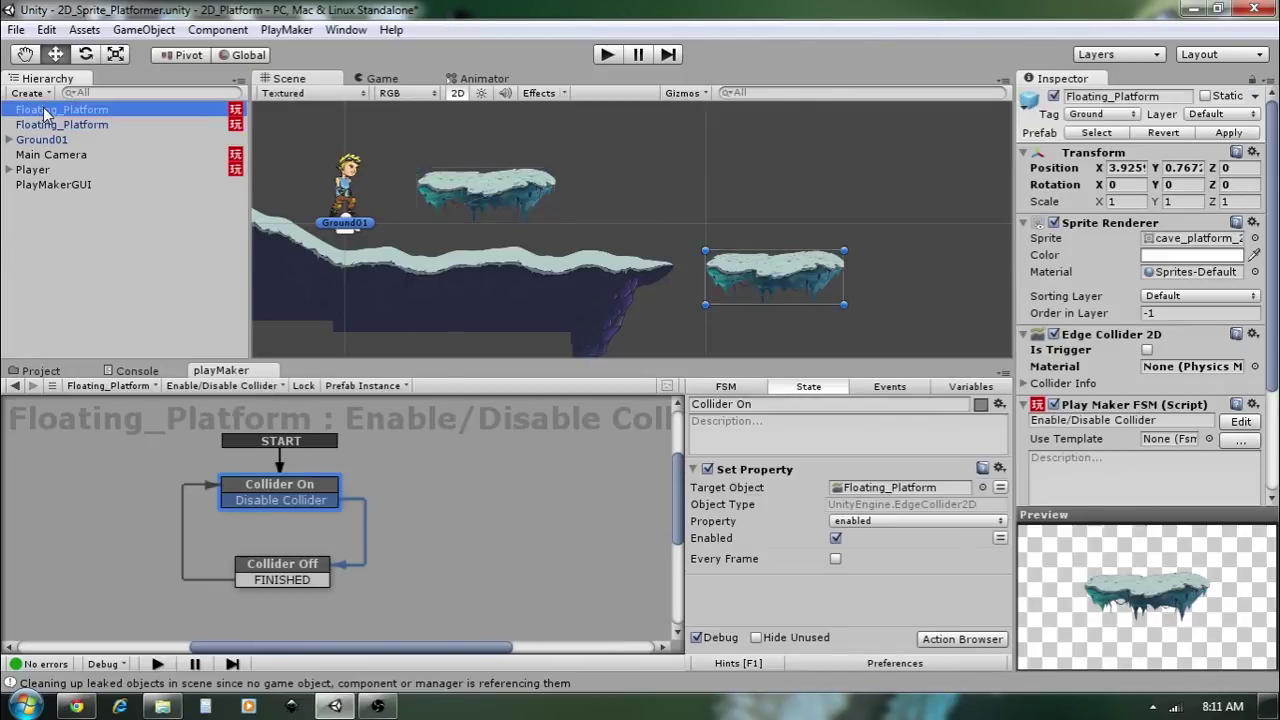
left_click(1112, 97)
key("BackSpace")
key("BackSpace")
key("BackSpace")
key("BackSpace")
key("BackSpace")
key("BackSpace")
key("BackSpace")
key("BackSpace")
type("Moving")
key("Return")
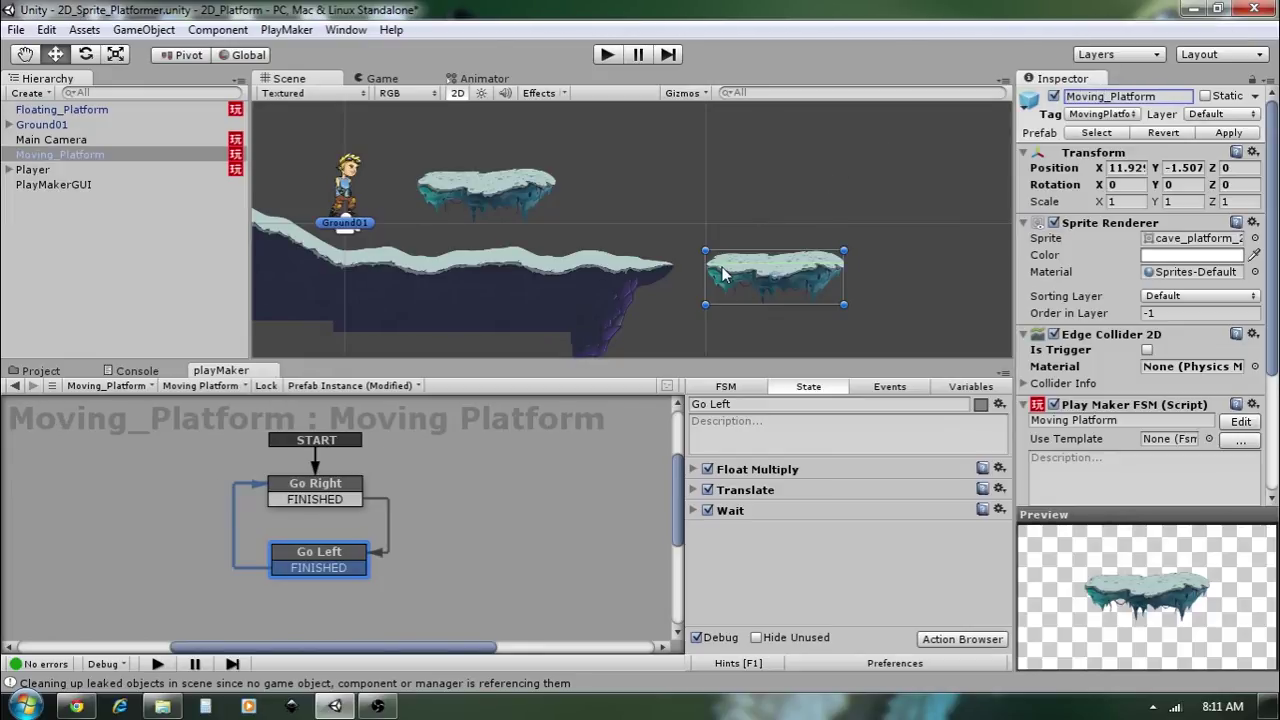
left_click(793, 145)
left_click(789, 286)
left_click(755, 208)
Show the Player object's Jump FSM in PlayMaker and save the scene.
left_click(35, 170)
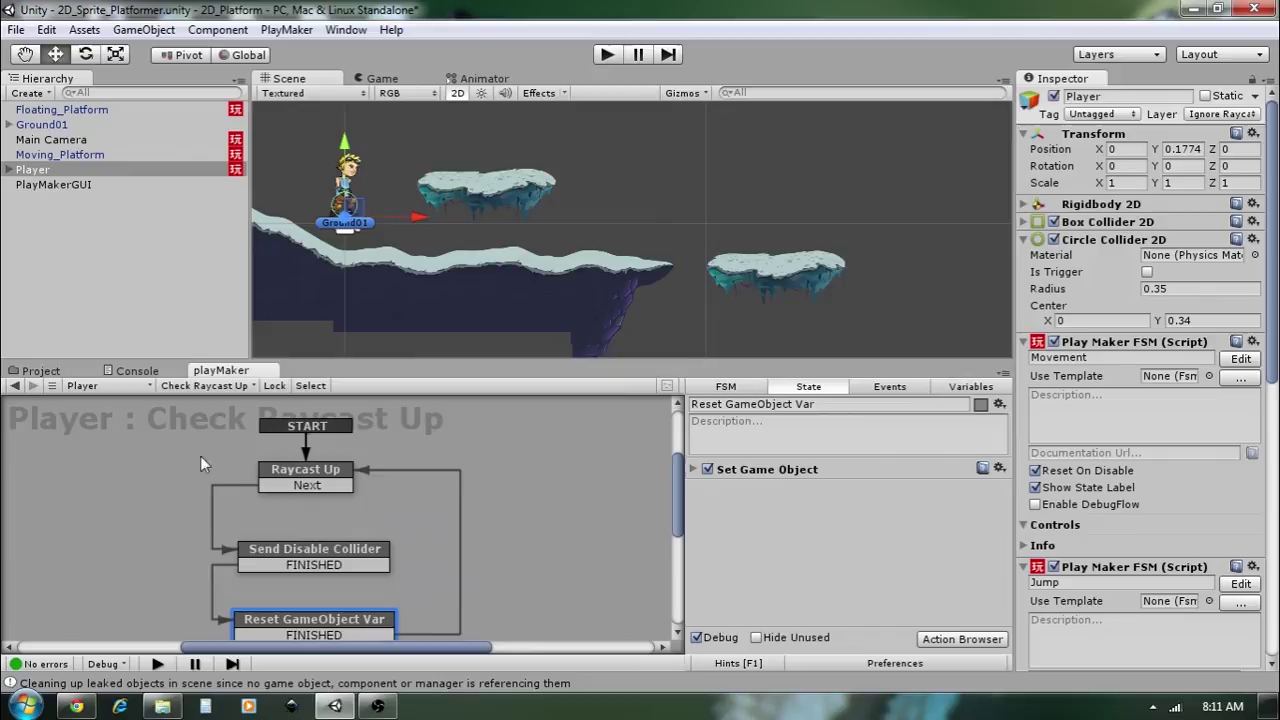
left_click(231, 389)
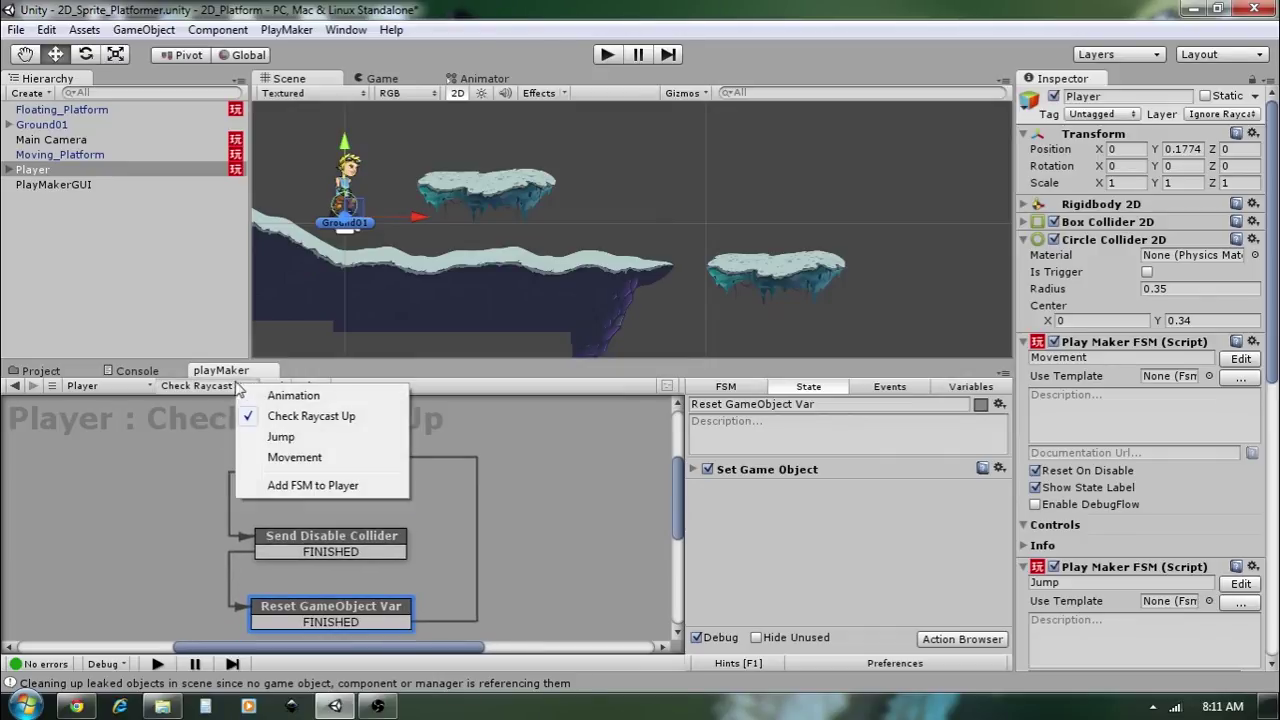
left_click(283, 440)
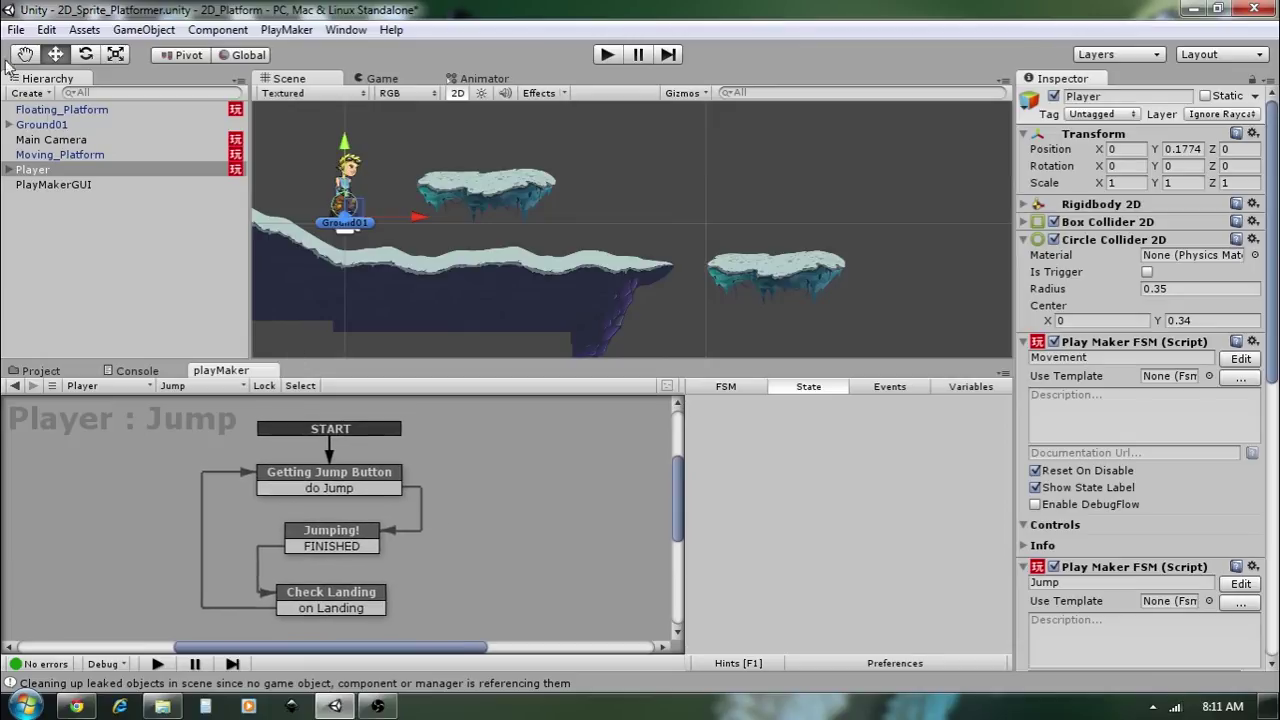
left_click(16, 29)
left_click(50, 97)
Duplicate the Game Object Compare Tag action in the Jump FSM's Check Landing state.
left_click(324, 534)
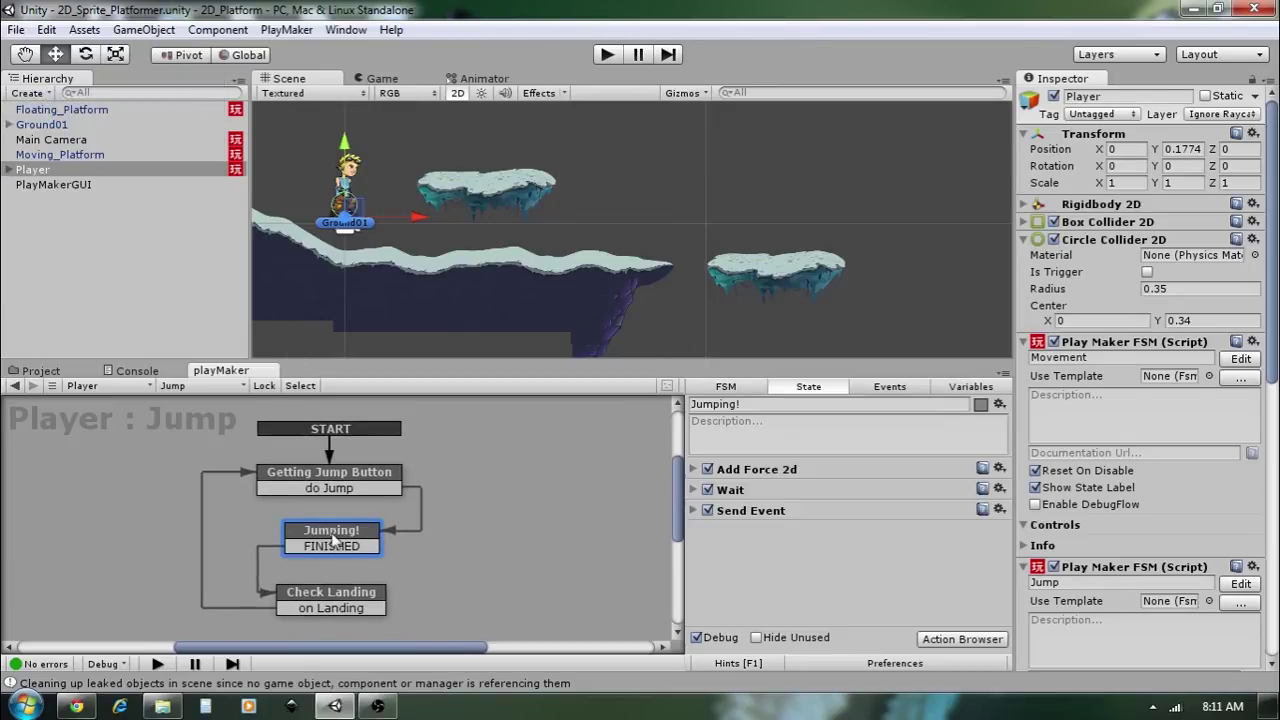
left_click(334, 600)
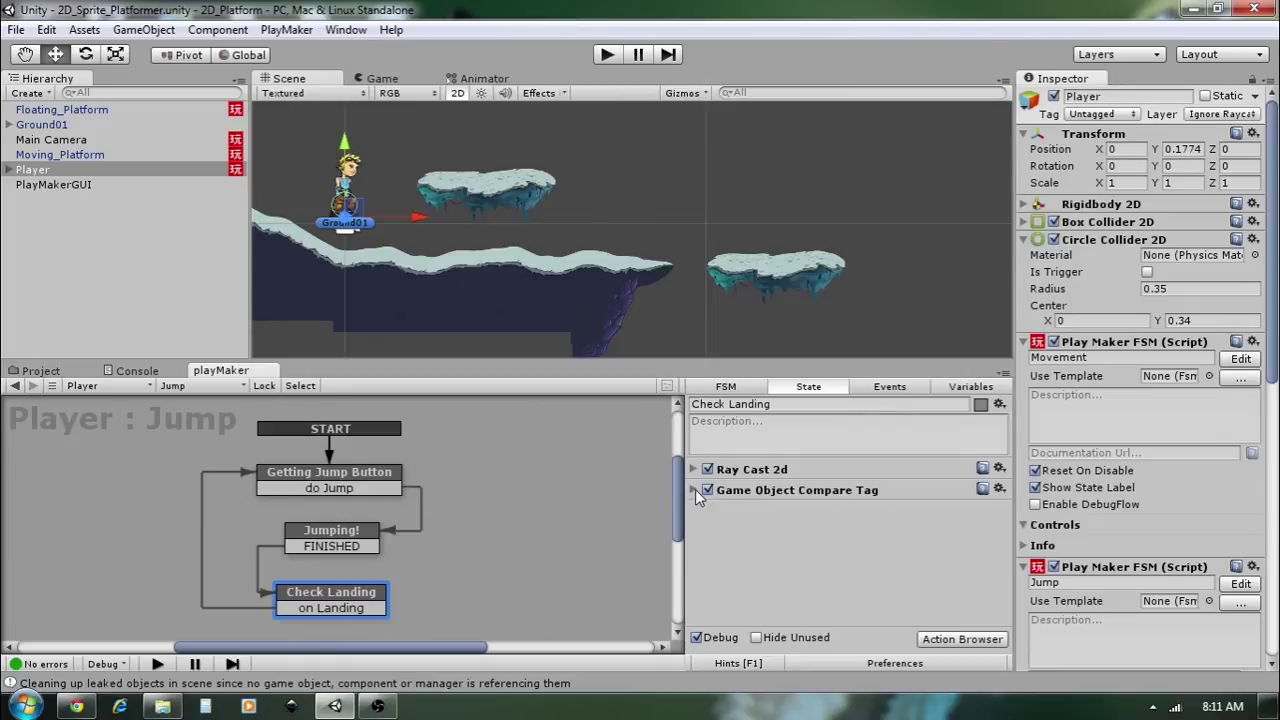
left_click(729, 499)
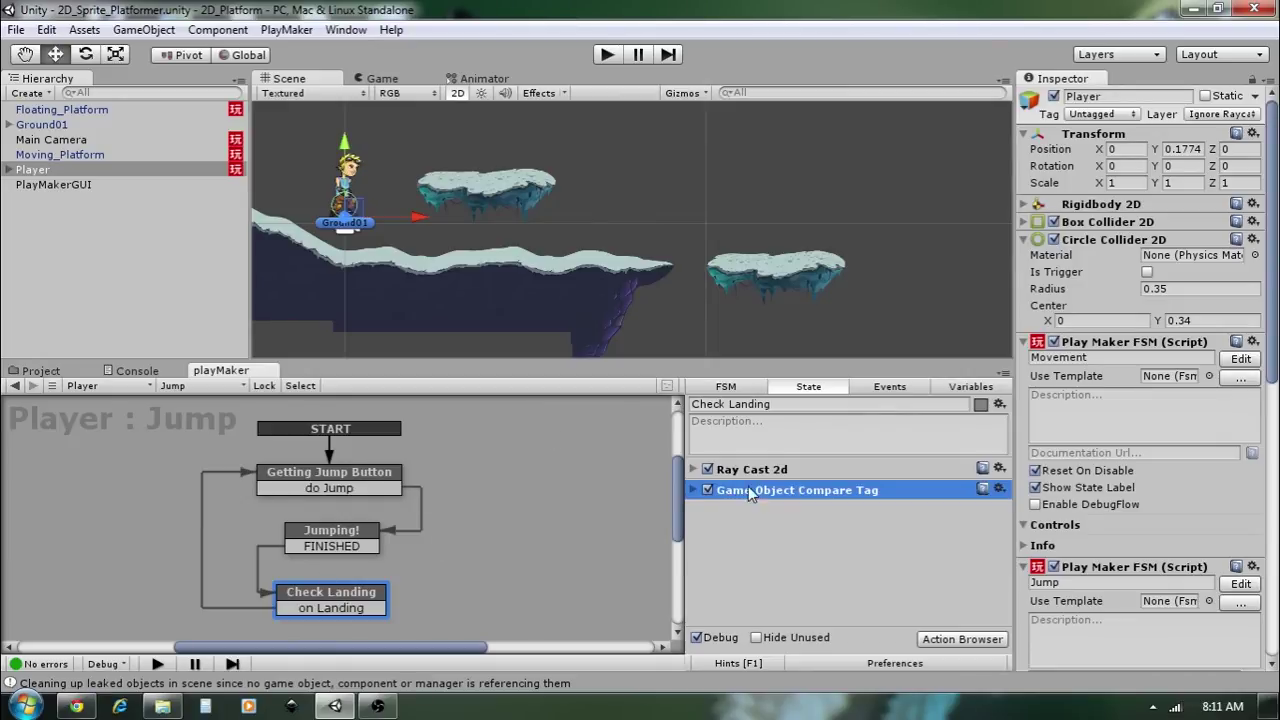
key("ctrl+v")
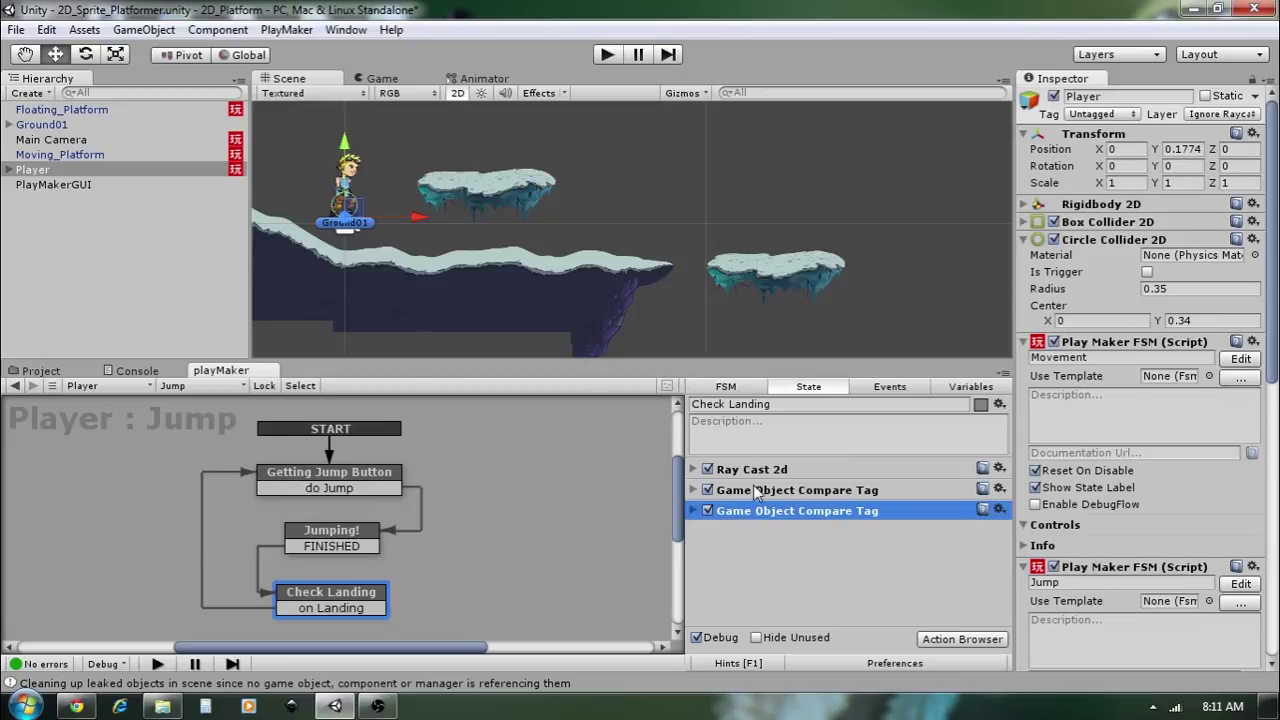
Set the duplicated Game Object Compare Tag action to compare against the MovingPlatform tag.
left_click(692, 490)
scroll(798, 504, "up", 2)
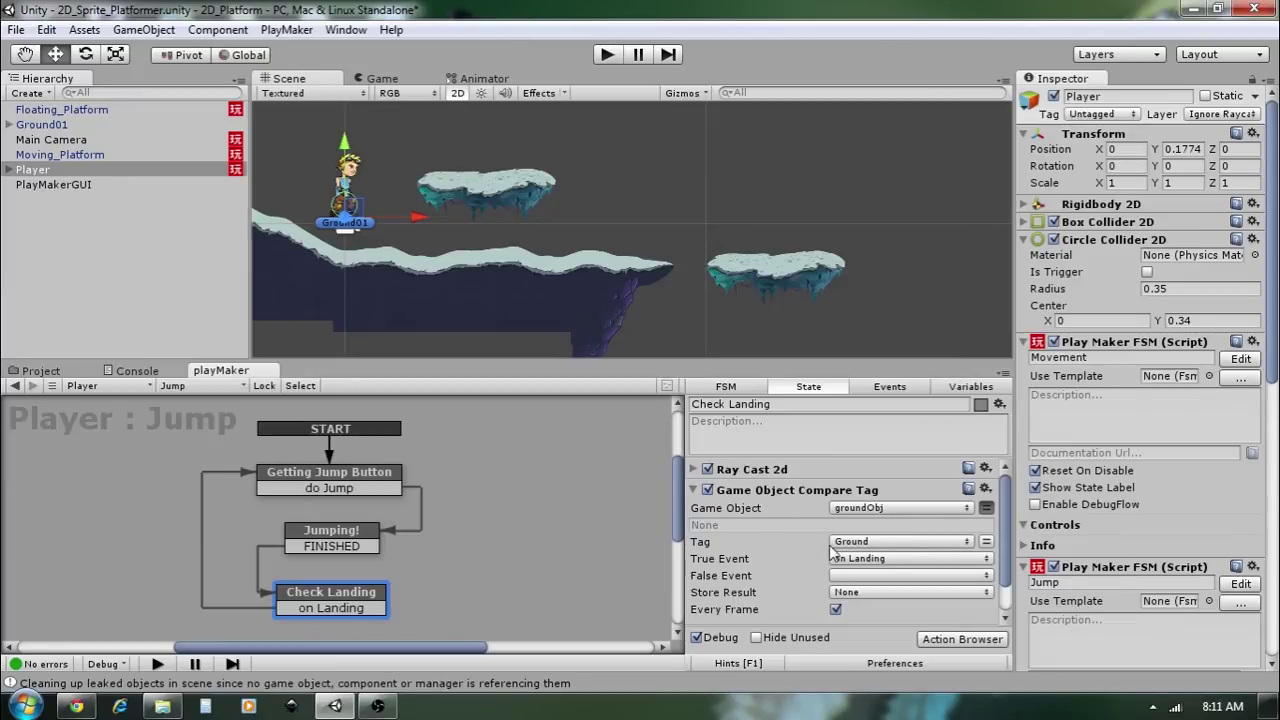
left_click(692, 490)
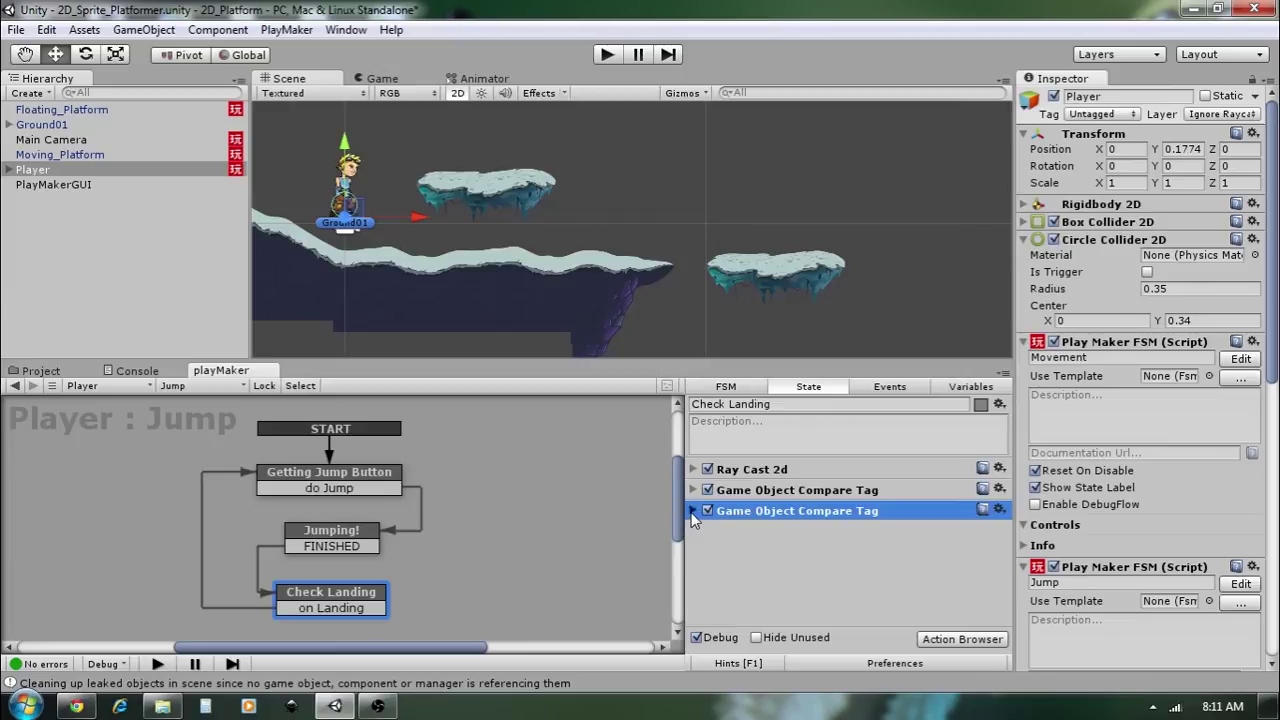
left_click(692, 510)
scroll(804, 542, "down", 2)
scroll(799, 548, "up", 2)
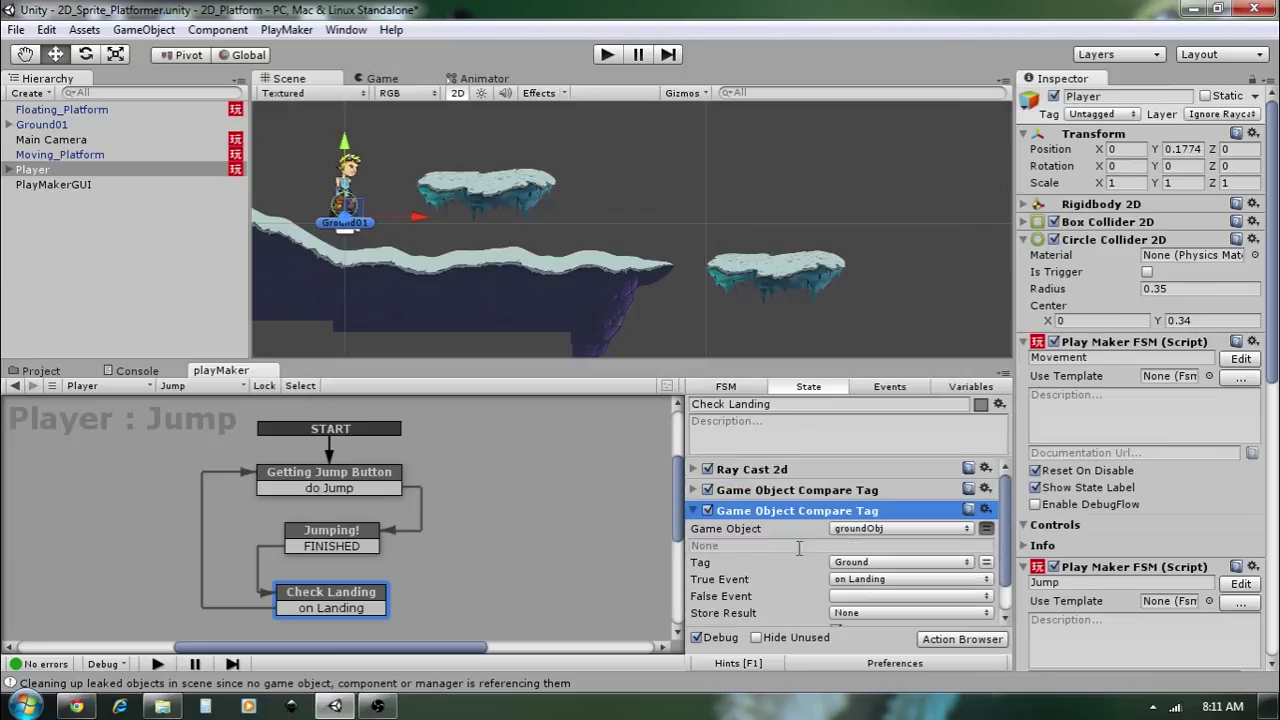
left_click(872, 562)
left_click(893, 511)
scroll(760, 553, "down", 2)
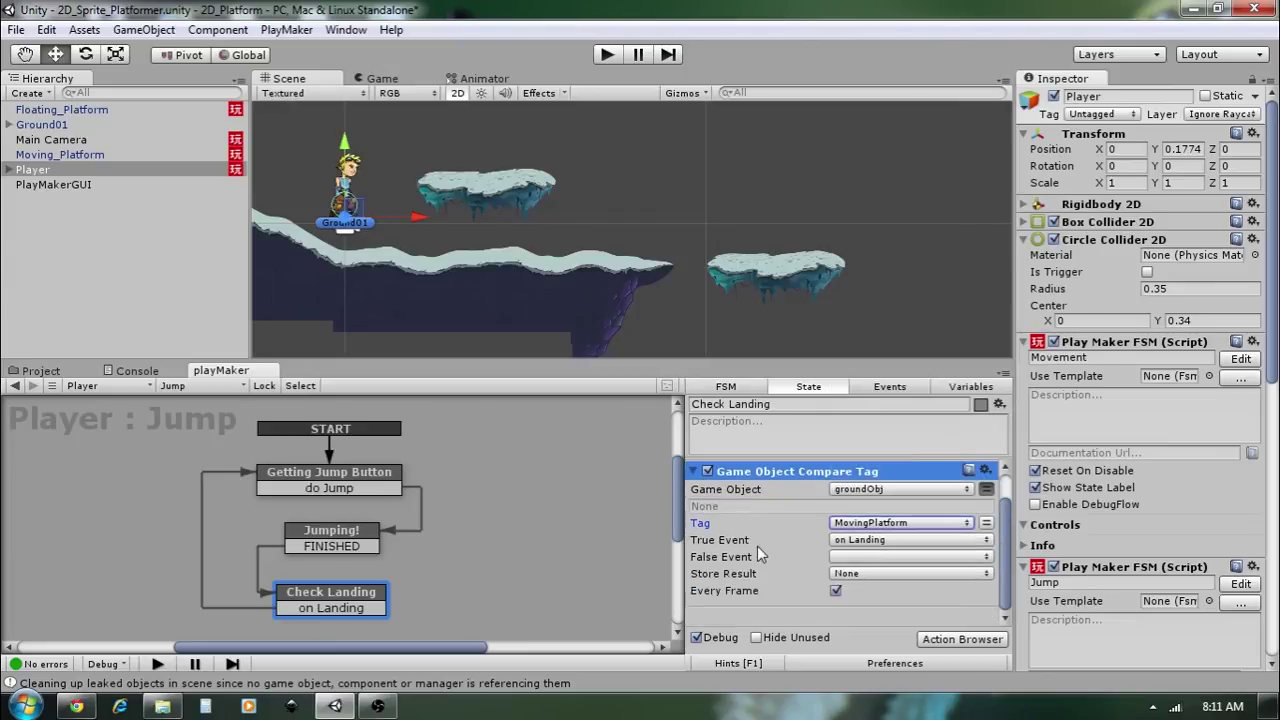
Add a new event named Land on Moving Platform to the Player's Jump FSM.
left_click(889, 387)
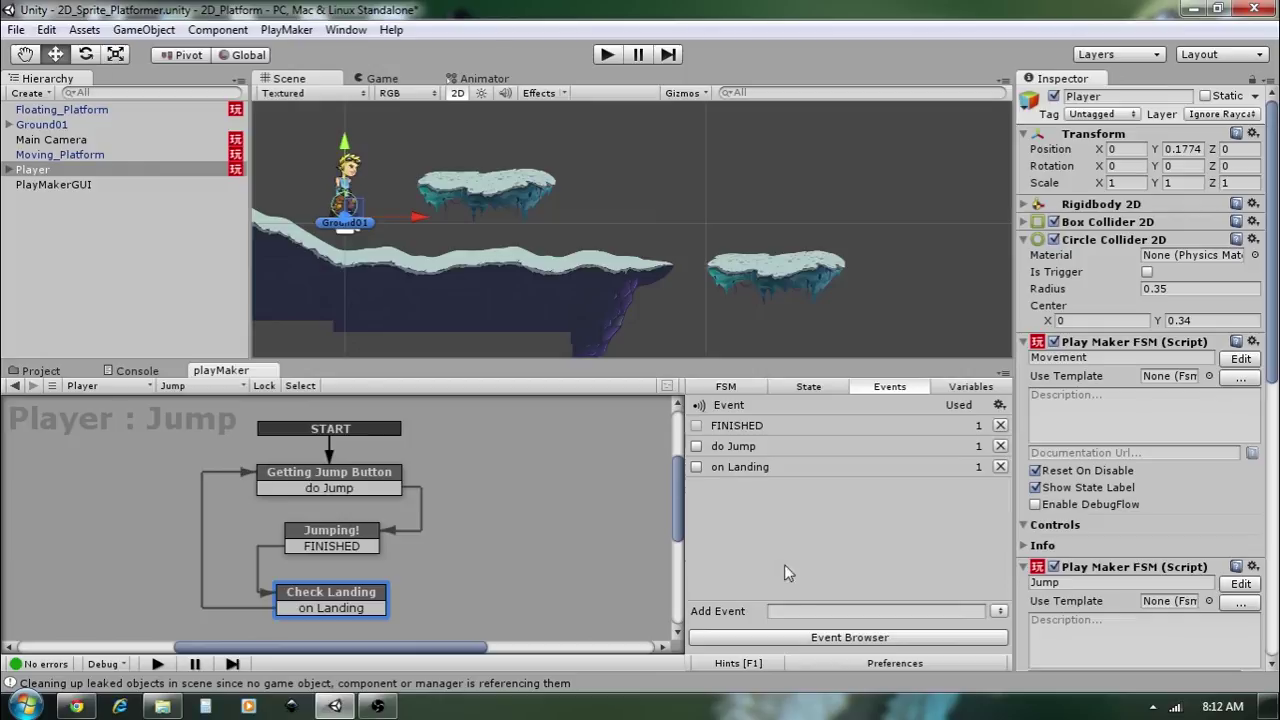
left_click(800, 609)
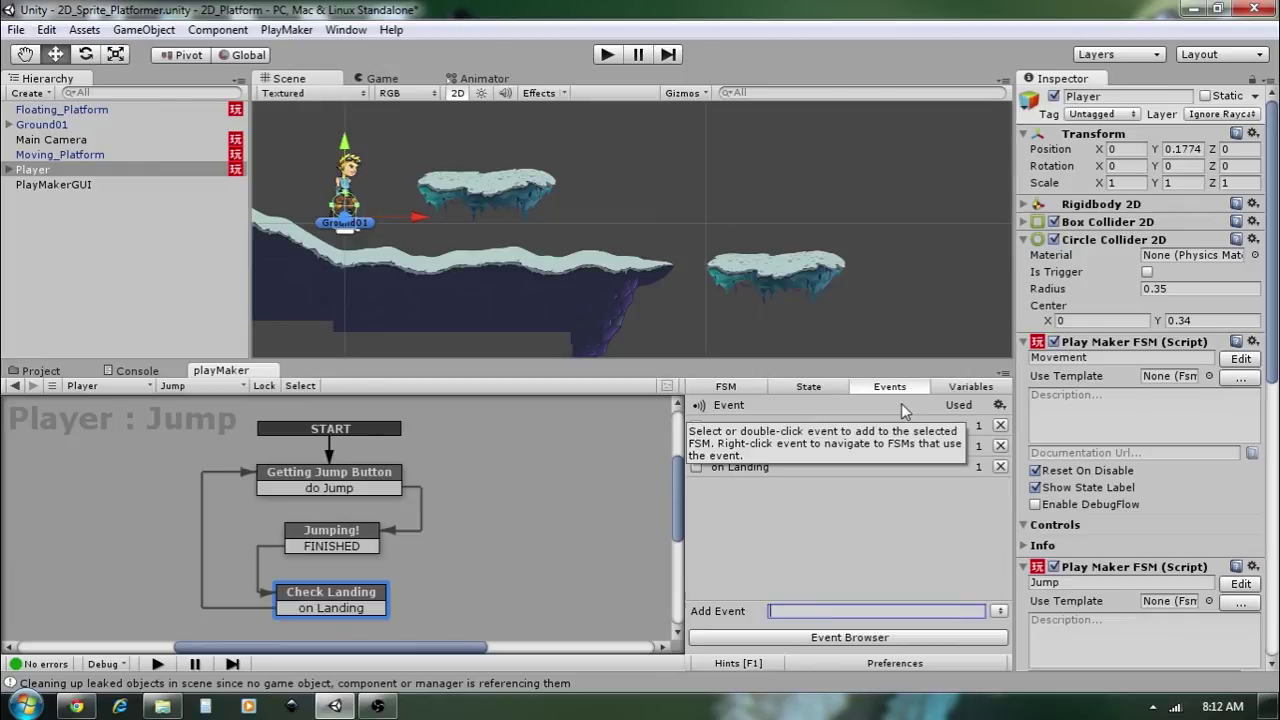
type("Land on Moving Platform")
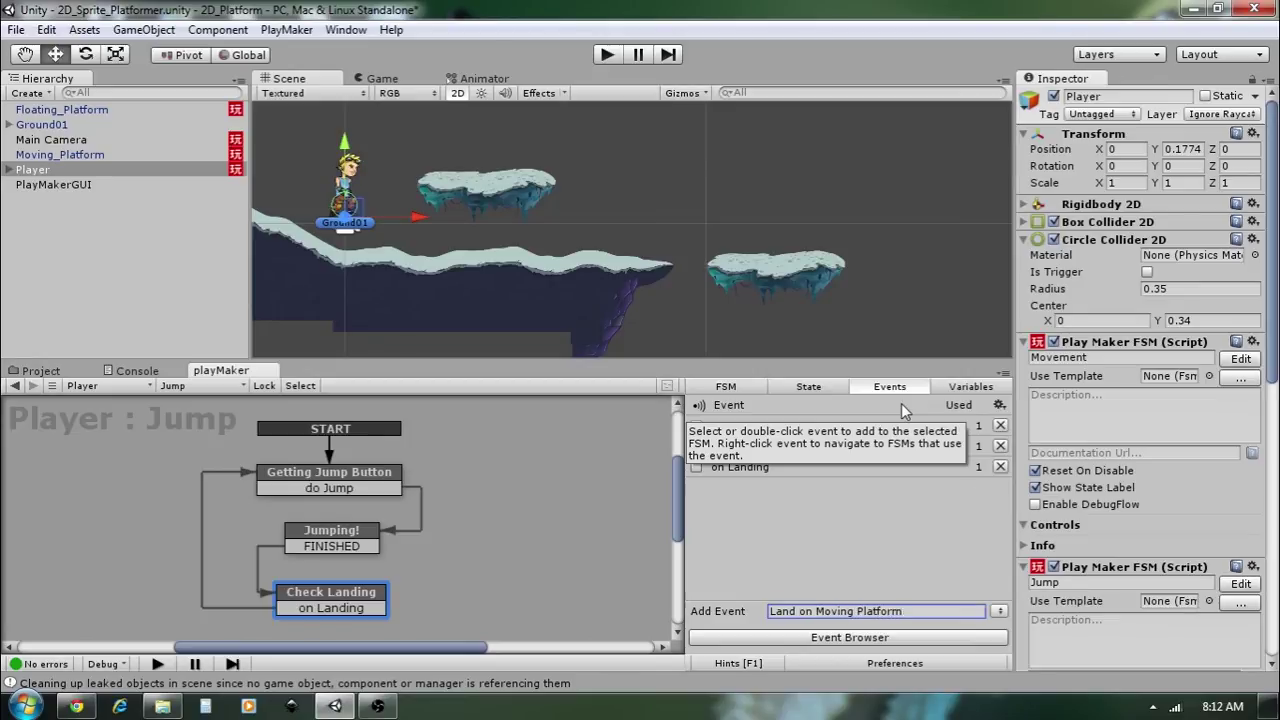
key("Return")
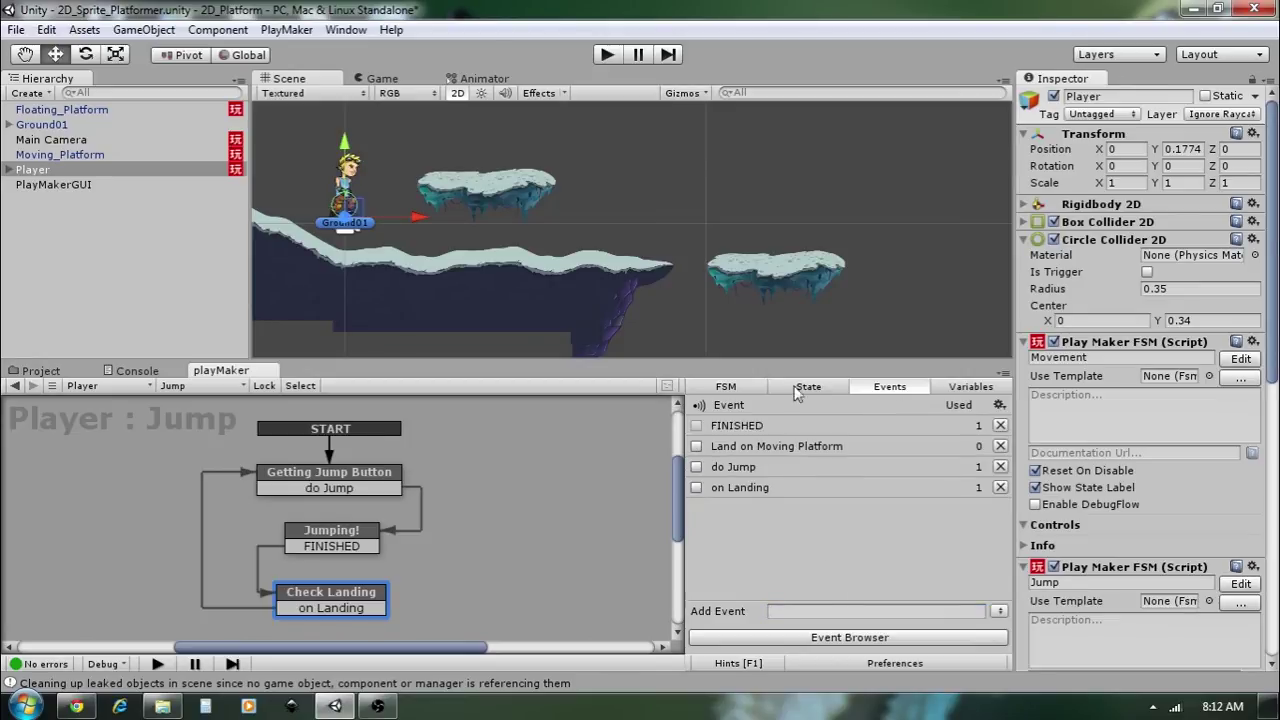
Add a Land on Moving Platform transition to the Check Landing state.
left_click(806, 387)
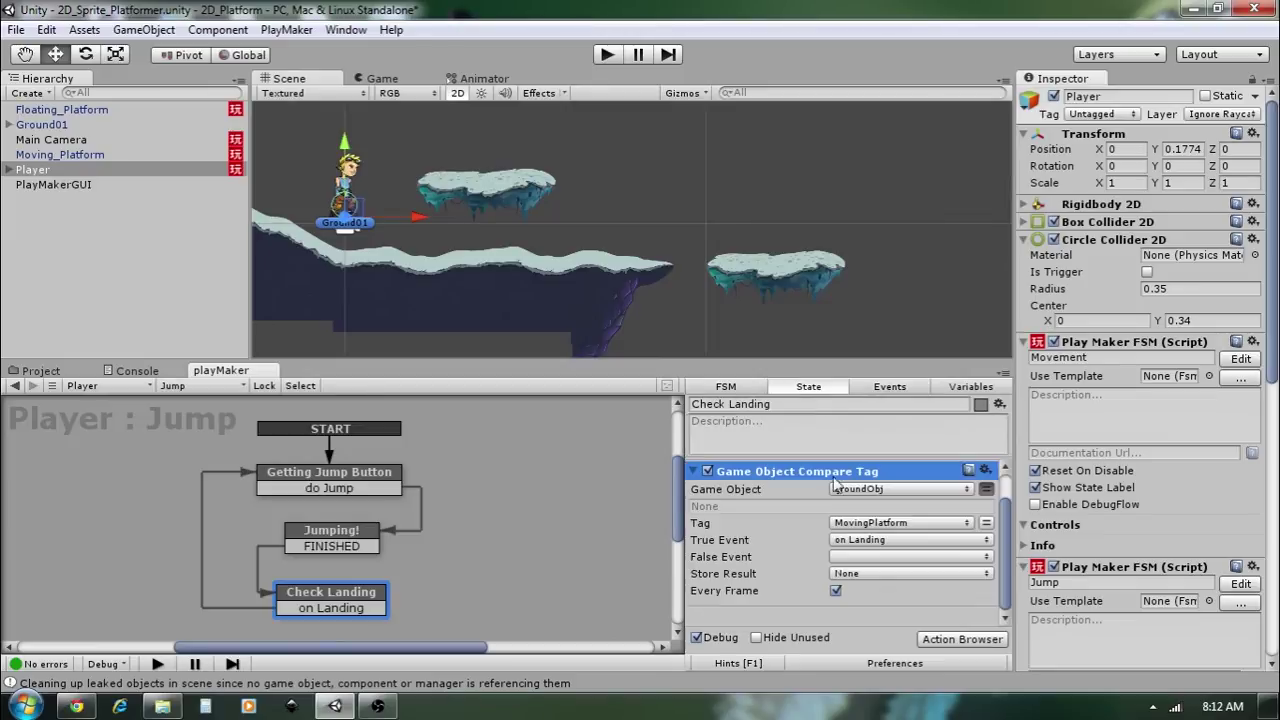
right_click(325, 598)
mouse_move(440, 418)
left_click(578, 436)
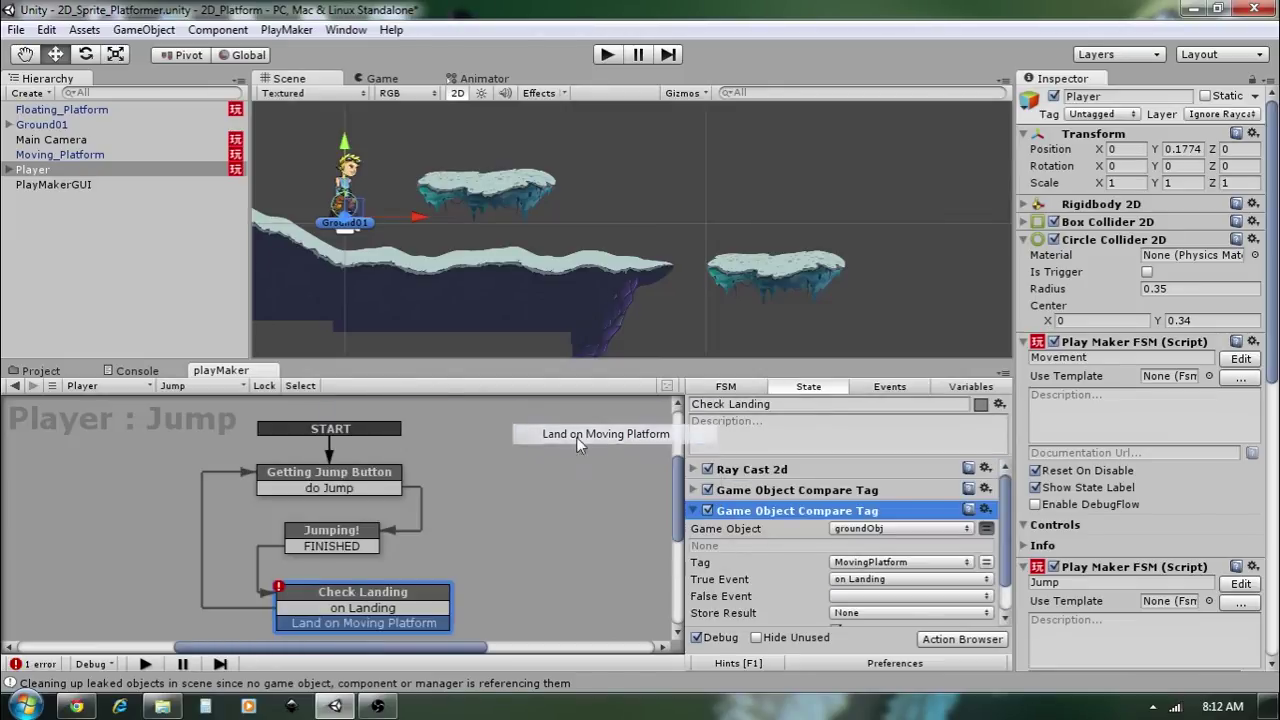
scroll(520, 470, "down", 2)
left_click_drag(432, 520, 415, 528)
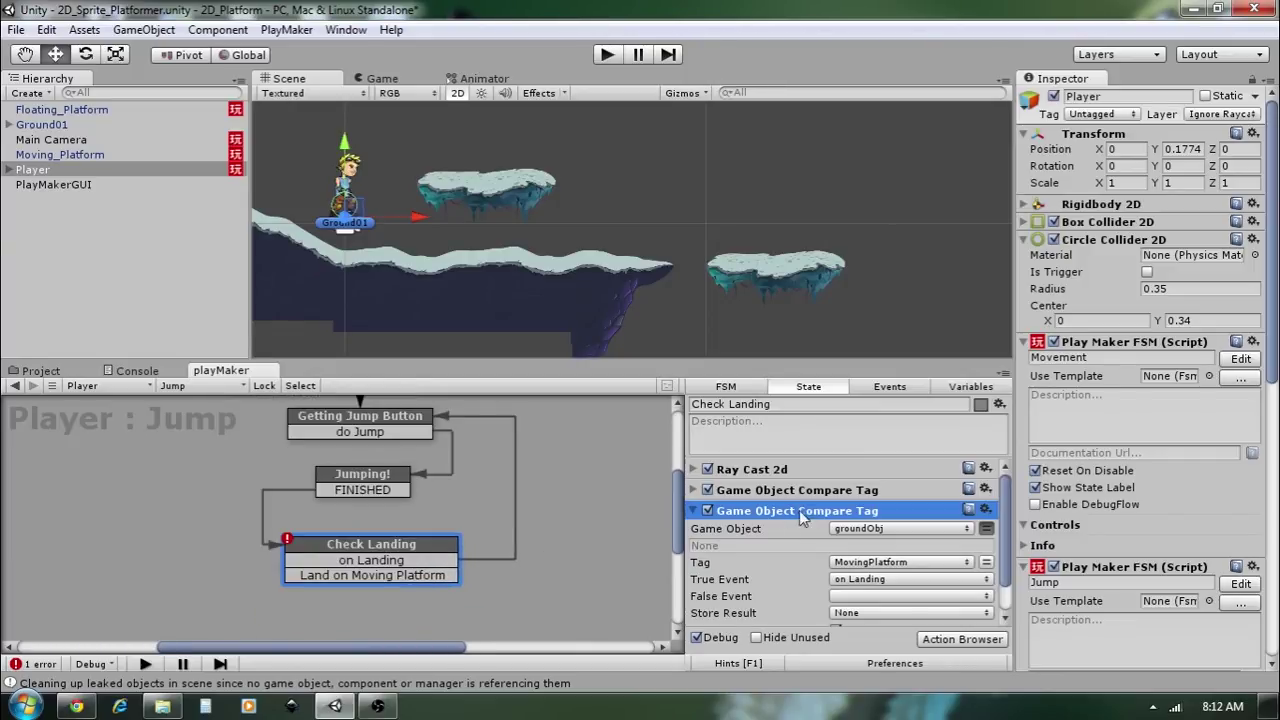
Set the second Compare Tag action's True Event to Land on Moving Platform and collapse the action.
scroll(813, 517, "down", 2)
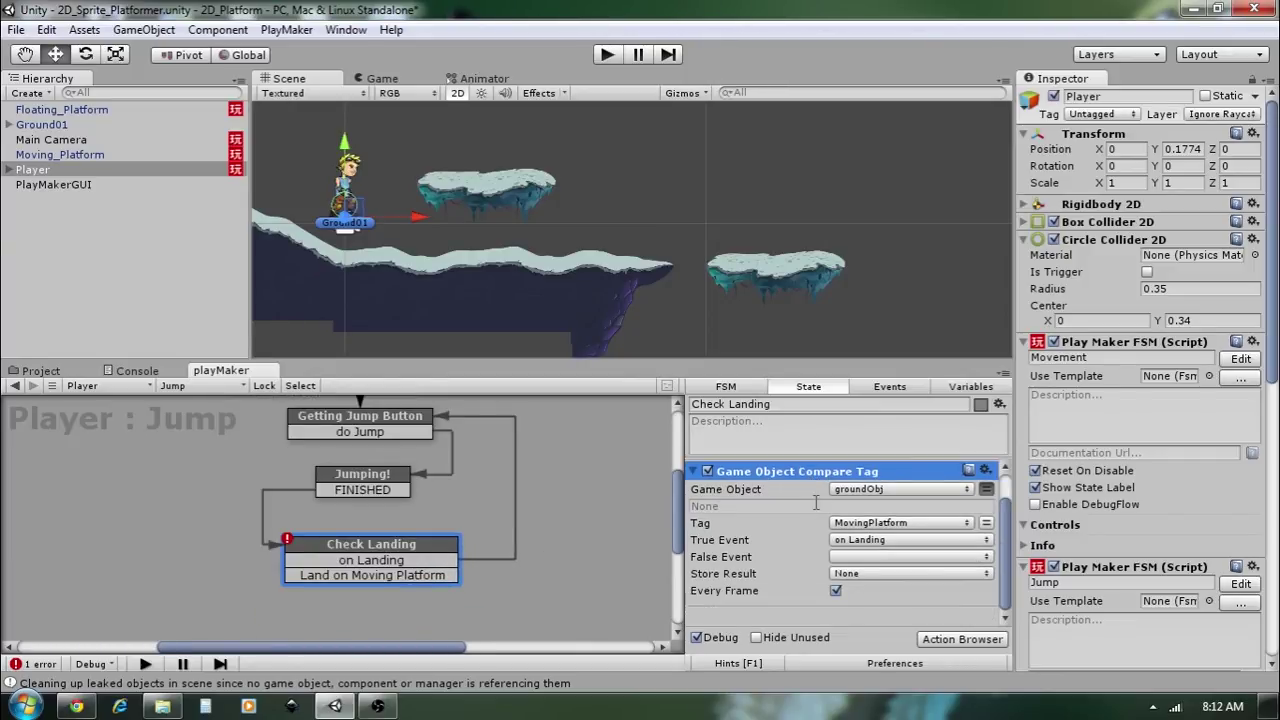
left_click(885, 540)
left_click(878, 597)
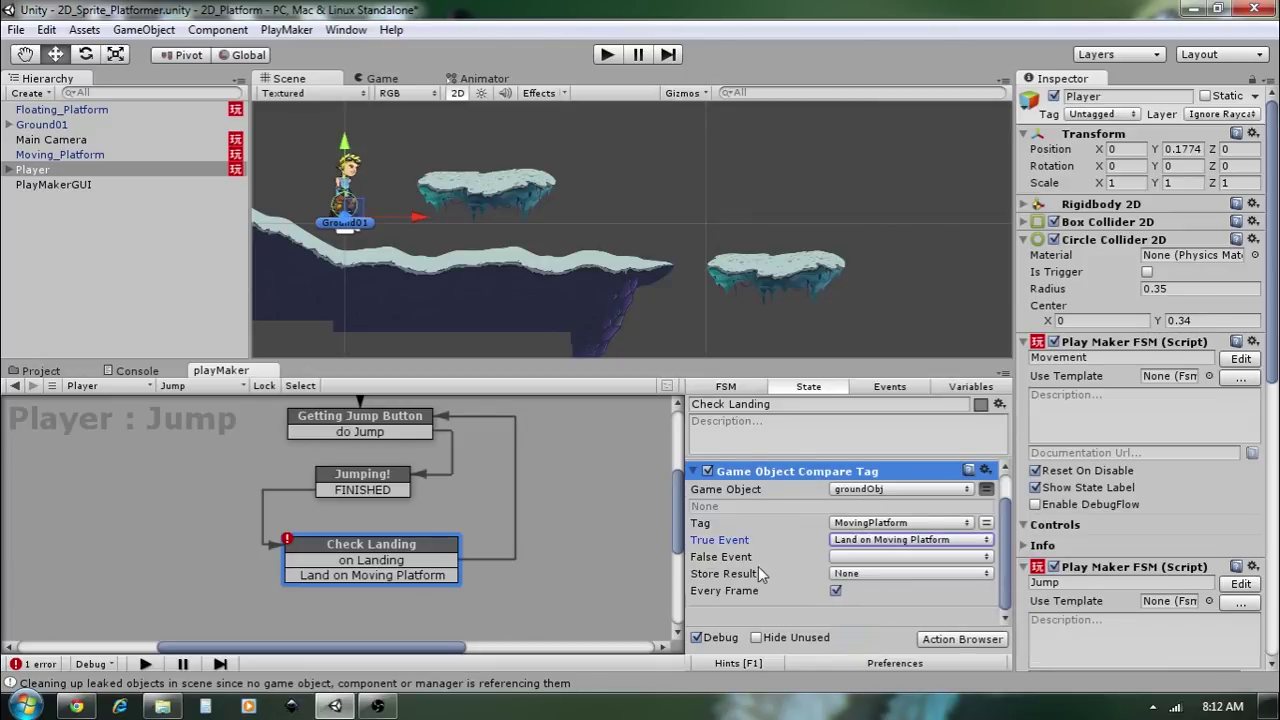
scroll(758, 566, "up", 2)
left_click(697, 509)
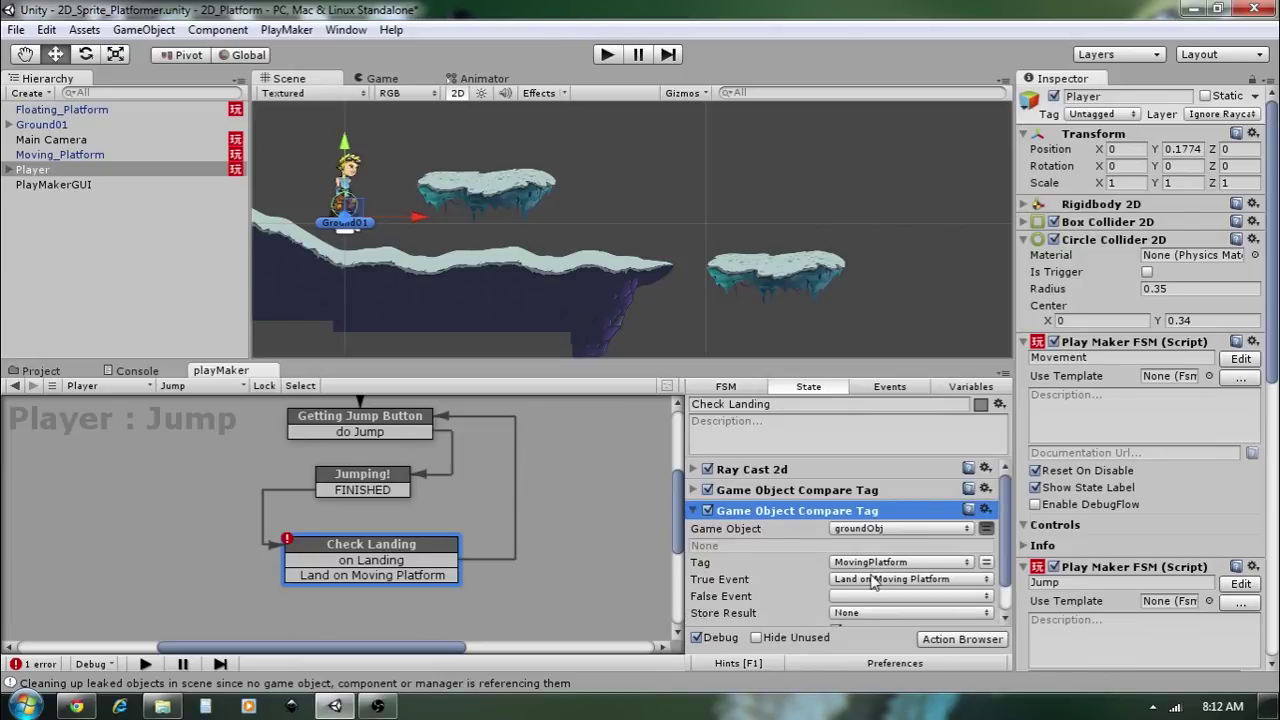
left_click(694, 510)
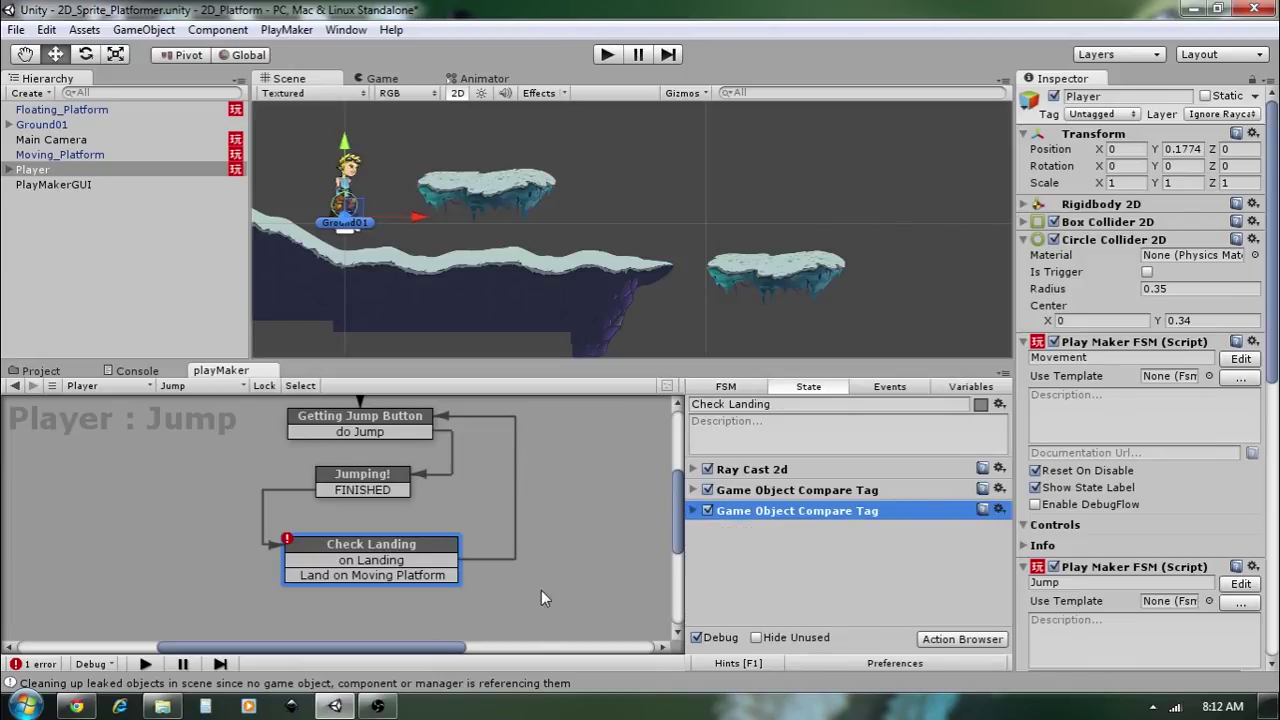
Add a state below Check Landing and name it Parent to Moving Platform.
right_click(540, 591)
left_click(597, 390)
left_click_drag(562, 602, 410, 584)
left_click(786, 410)
type("Paret")
key("BackSpace")
type("nt")
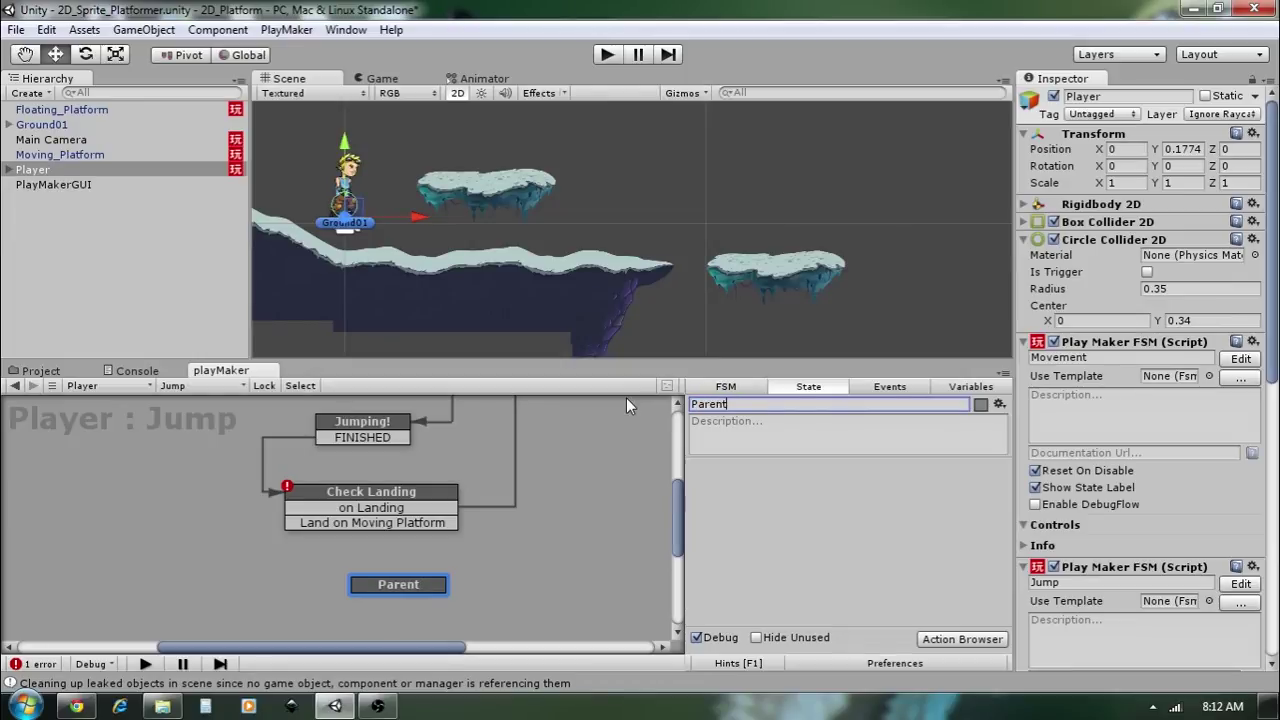
type(" to Moving")
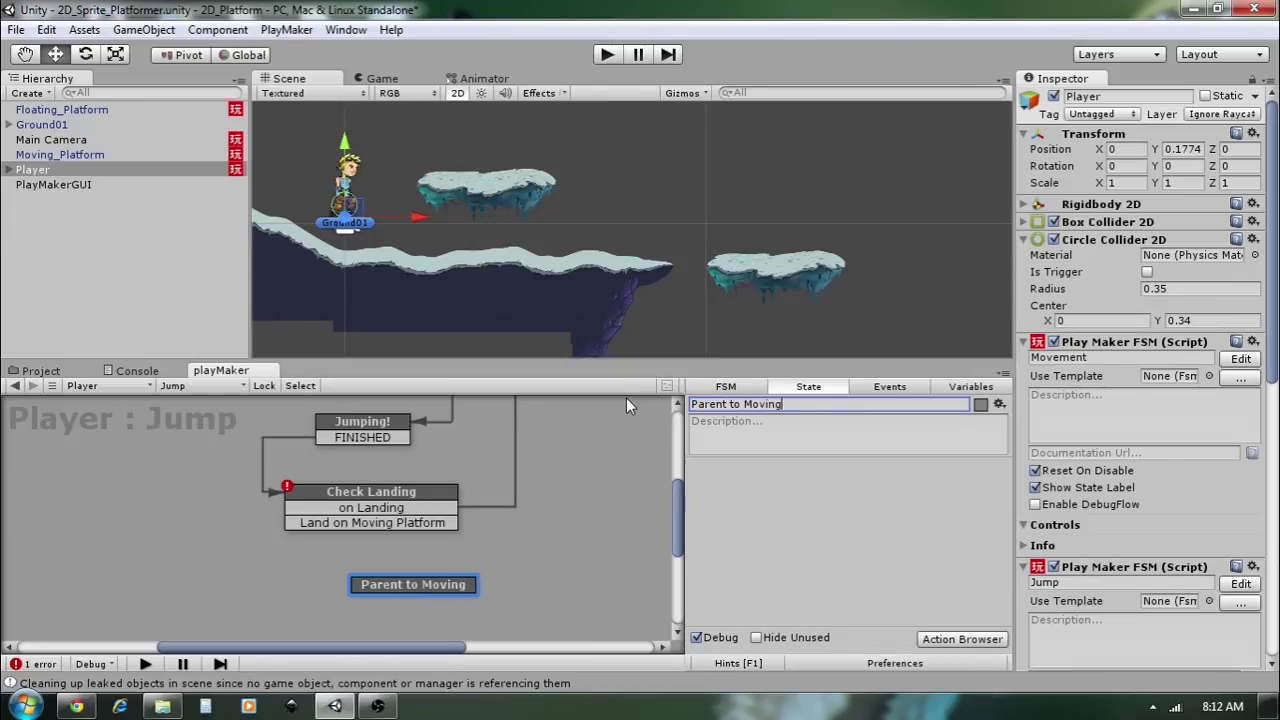
type(" Platform")
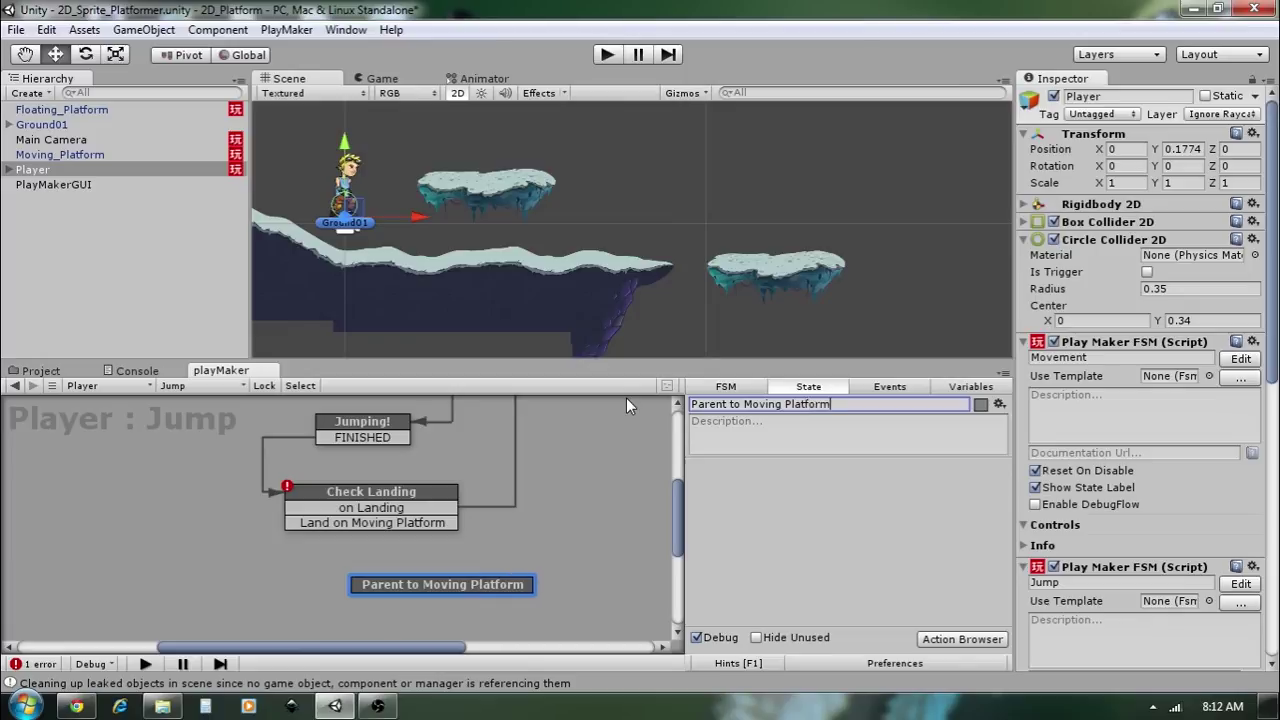
Review the Ray Cast 2d action's settings in the Check Landing state, including where the hit object is stored.
left_click(418, 502)
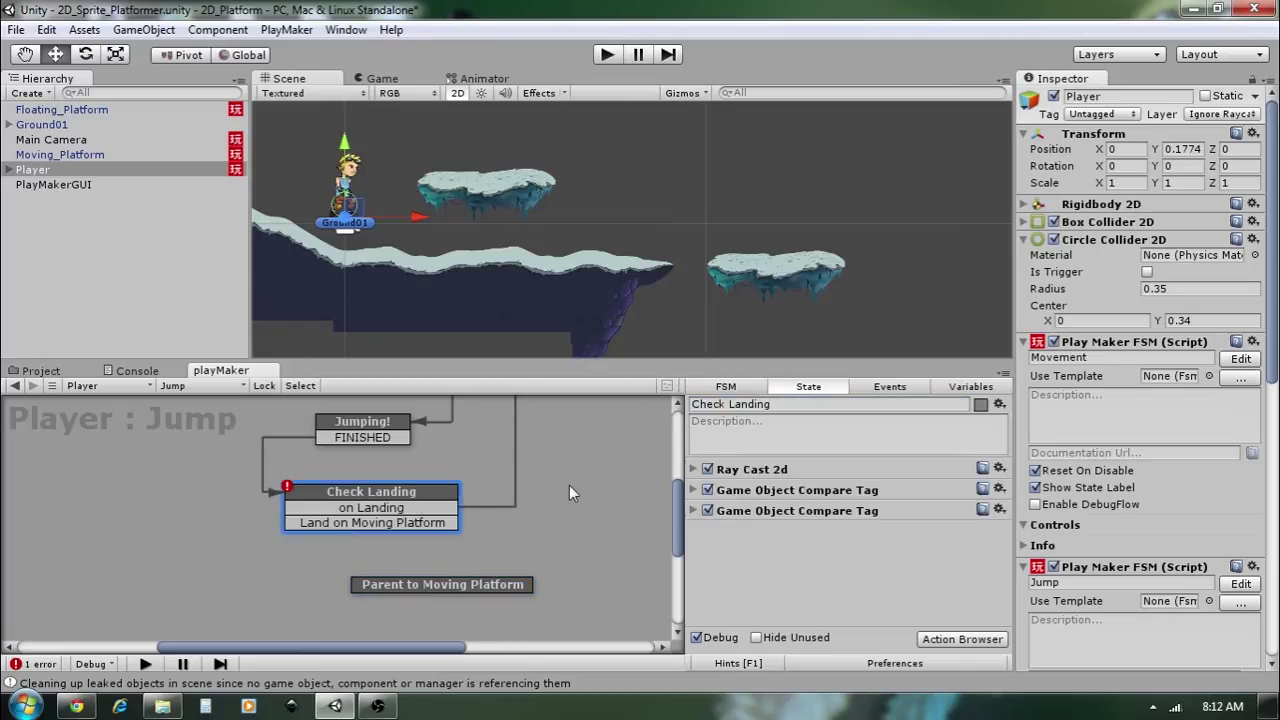
left_click(695, 466)
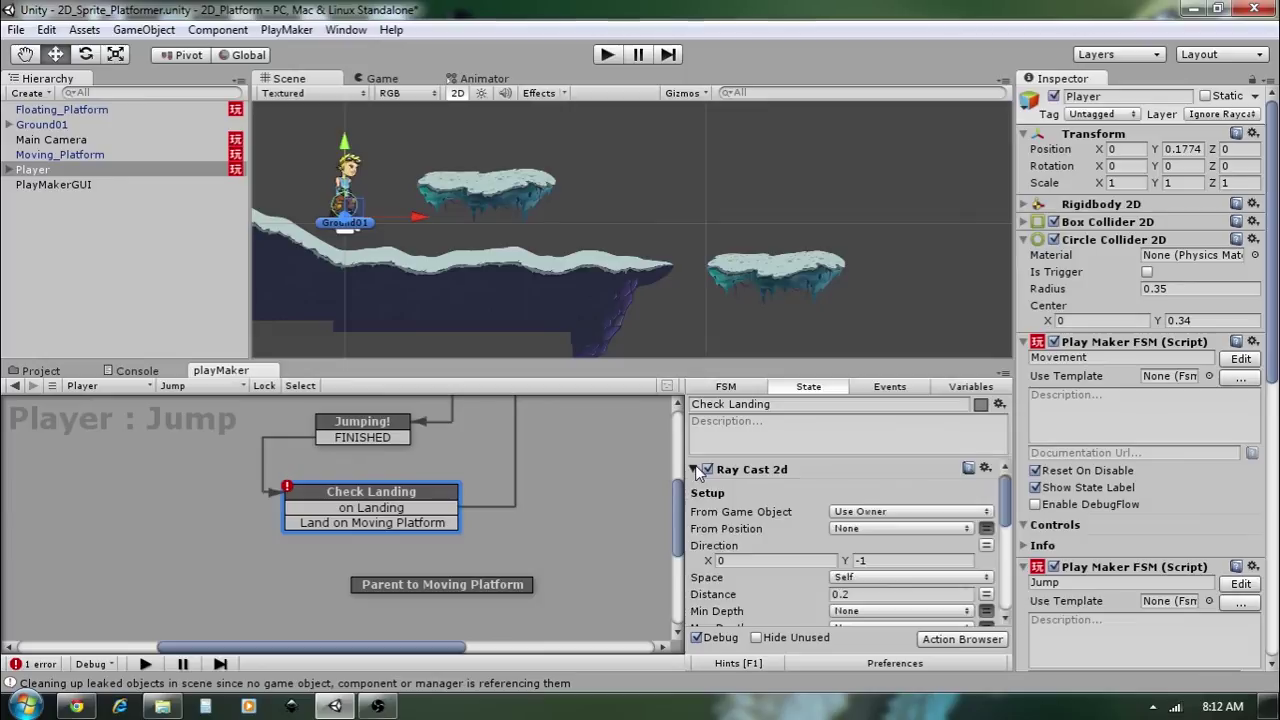
left_click(695, 466)
left_click(695, 466)
scroll(832, 513, "down", 2)
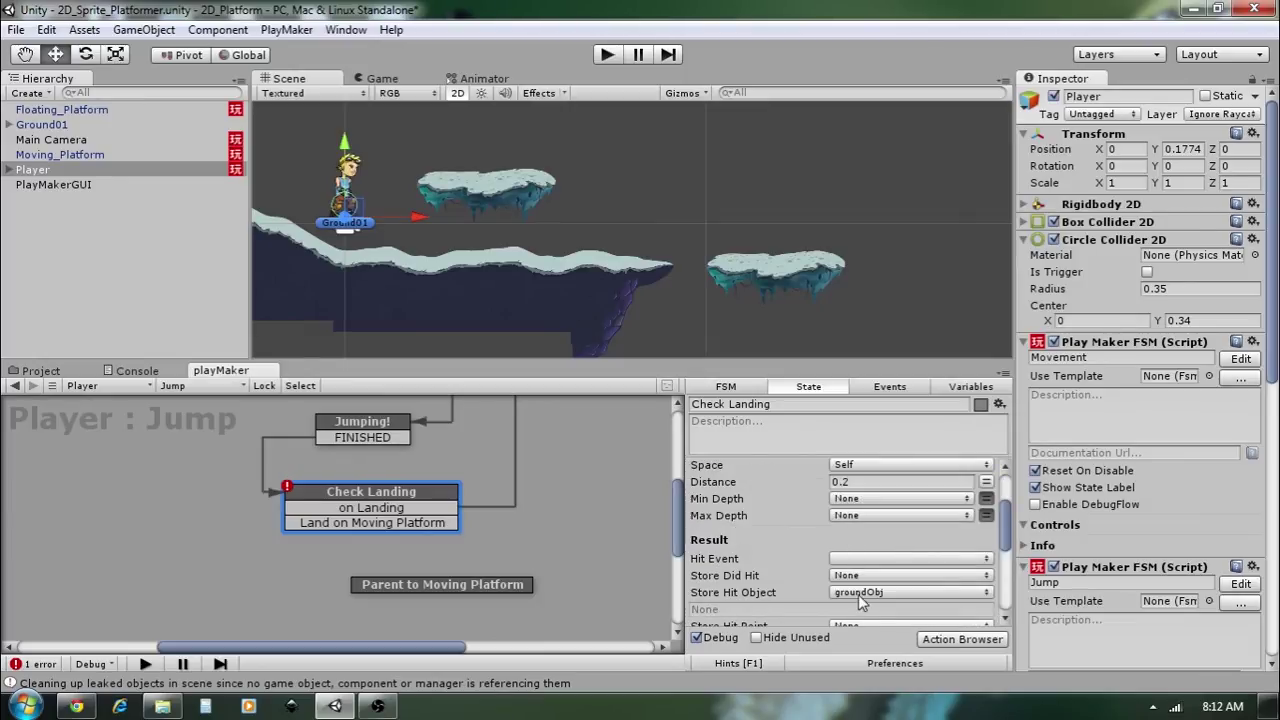
scroll(816, 591, "down", 3)
scroll(764, 537, "up", 3)
scroll(764, 539, "up", 2)
left_click(692, 469)
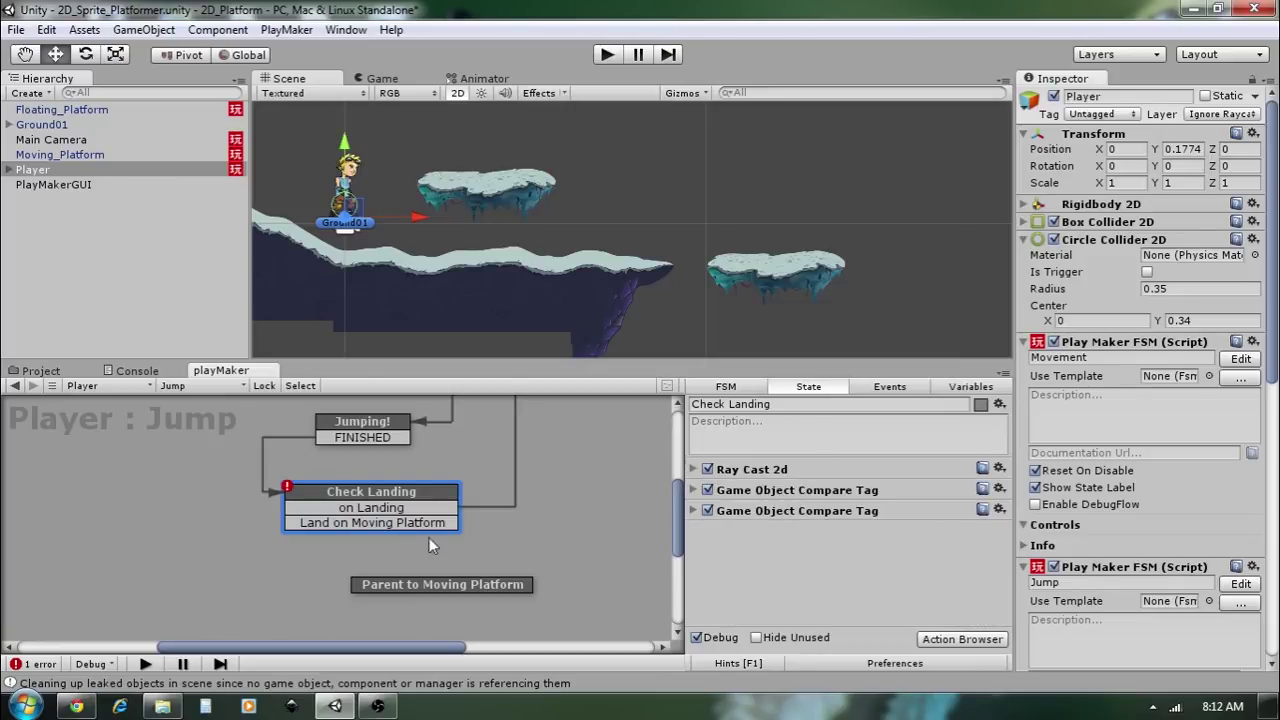
Link the Land on Moving Platform transition to the Parent to Moving Platform state and add a Set Parent action to that state.
left_click_drag(443, 528, 398, 583)
left_click(398, 583)
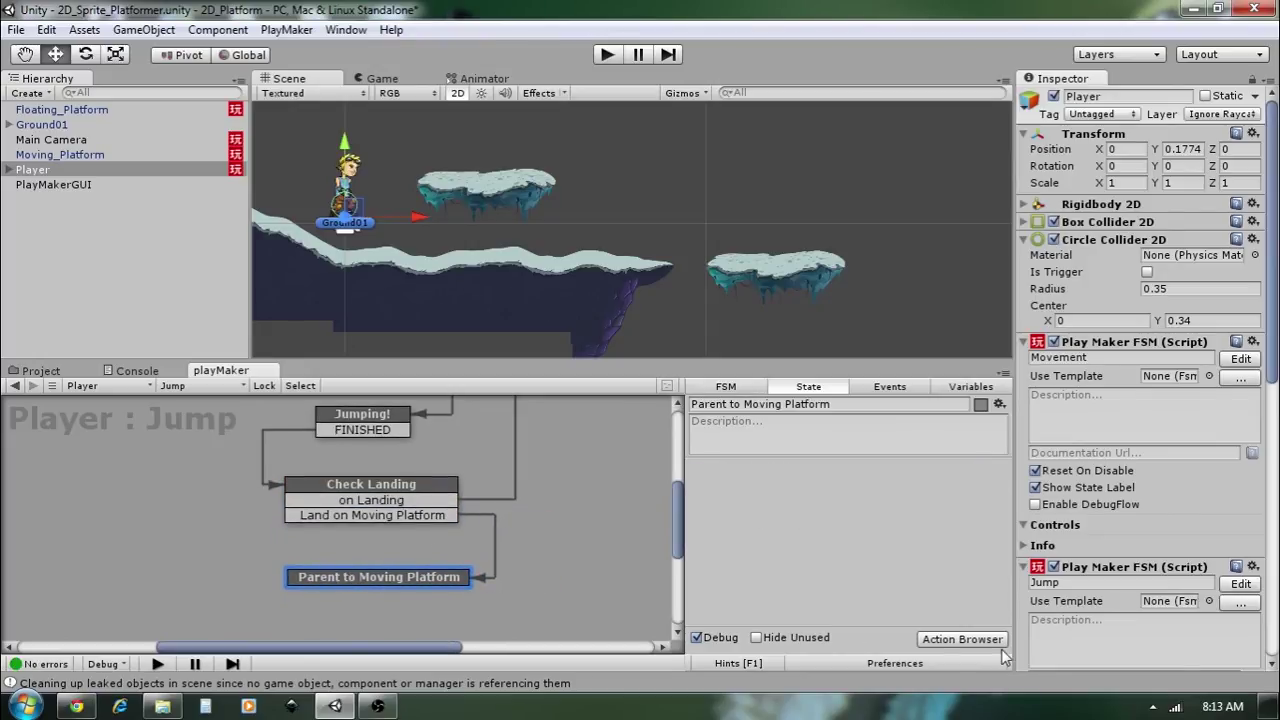
left_click(972, 639)
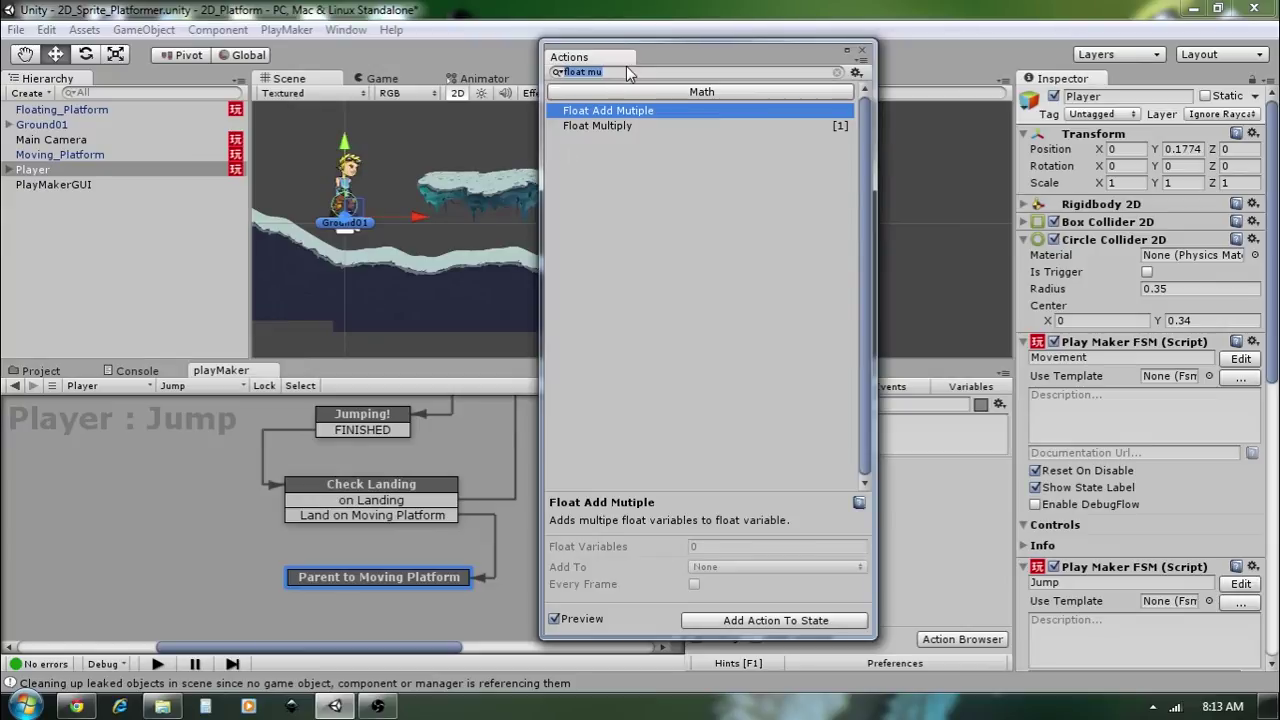
type("set")
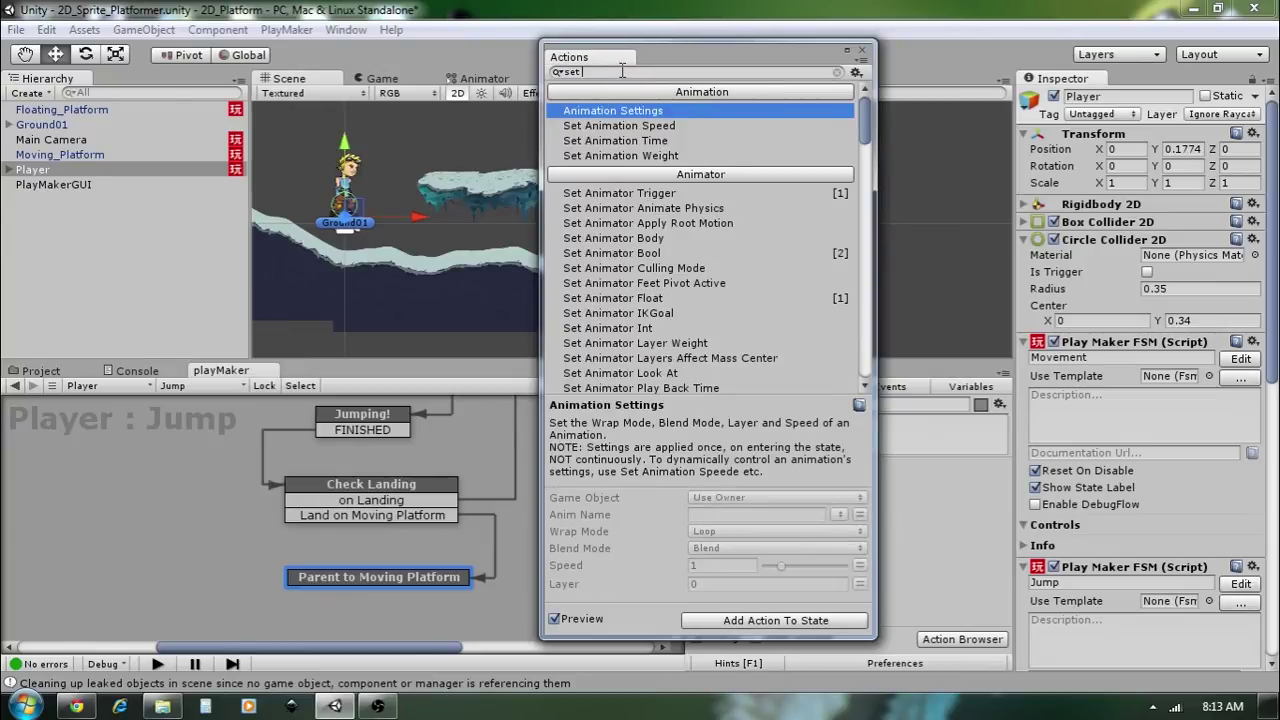
type(" paren")
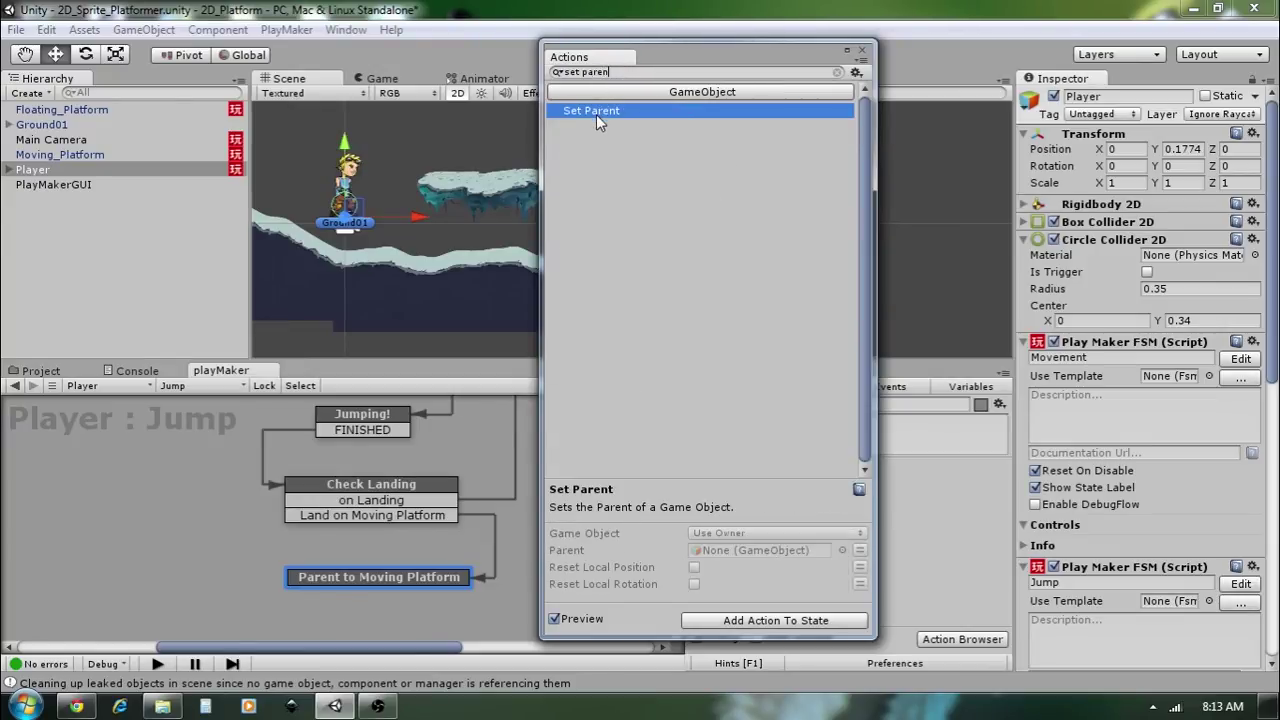
double_click(596, 111)
left_click(864, 53)
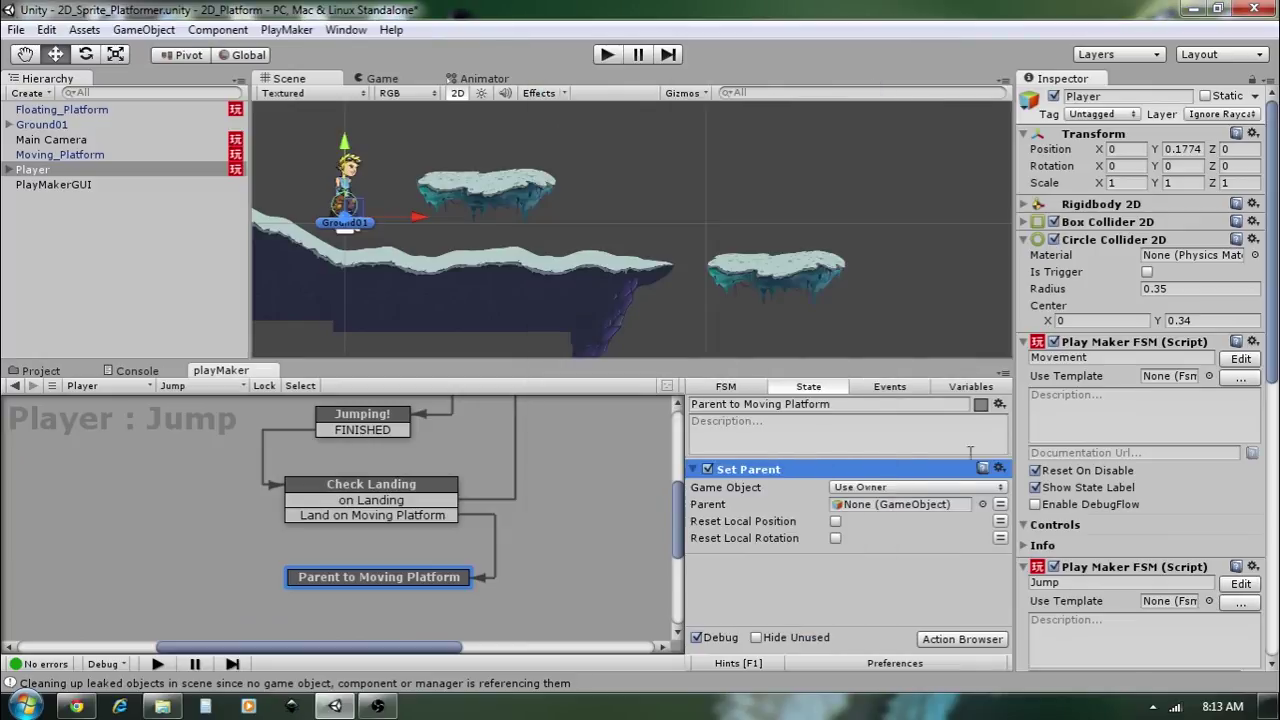
Set the Parent of the Set Parent action to the groundObj variable.
left_click(1000, 508)
left_click(932, 504)
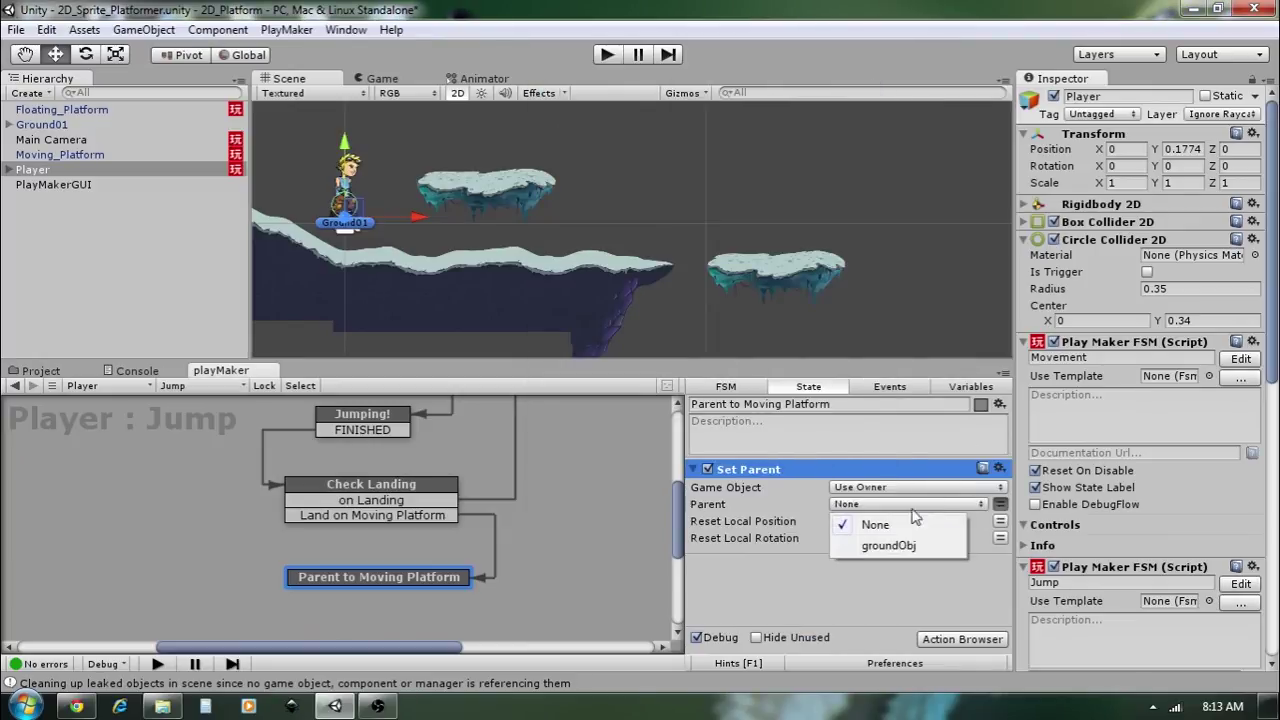
left_click(902, 548)
left_click(741, 596)
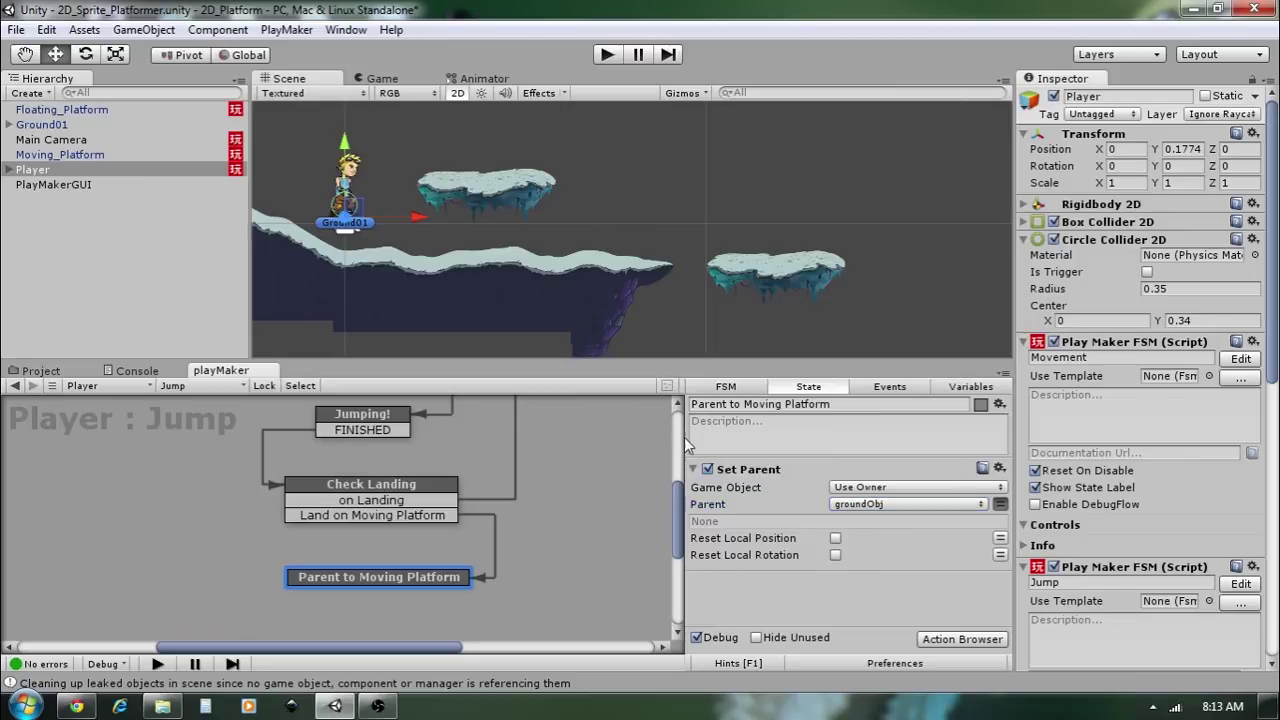
Add a FINISHED transition to the Parent to Moving Platform state and link it to the Getting Jump Button state.
right_click(439, 574)
mouse_move(529, 394)
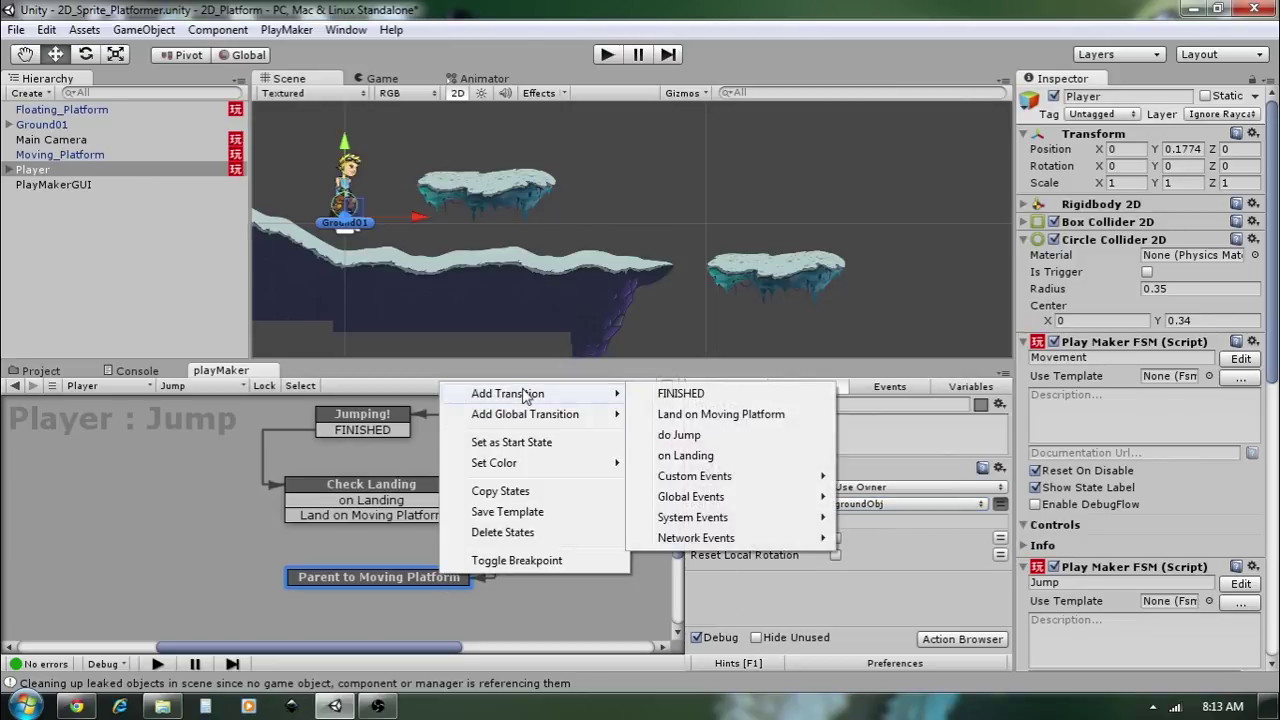
left_click(694, 399)
scroll(470, 580, "down", 5)
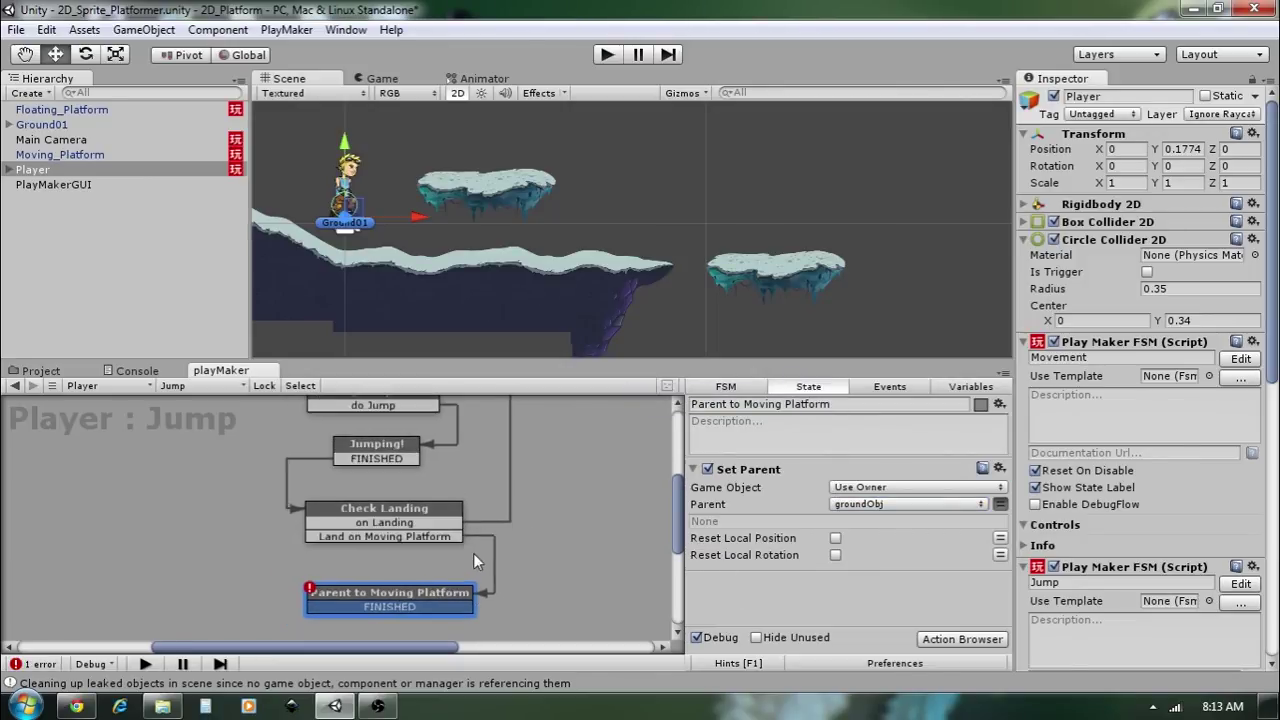
left_click_drag(475, 583, 383, 483)
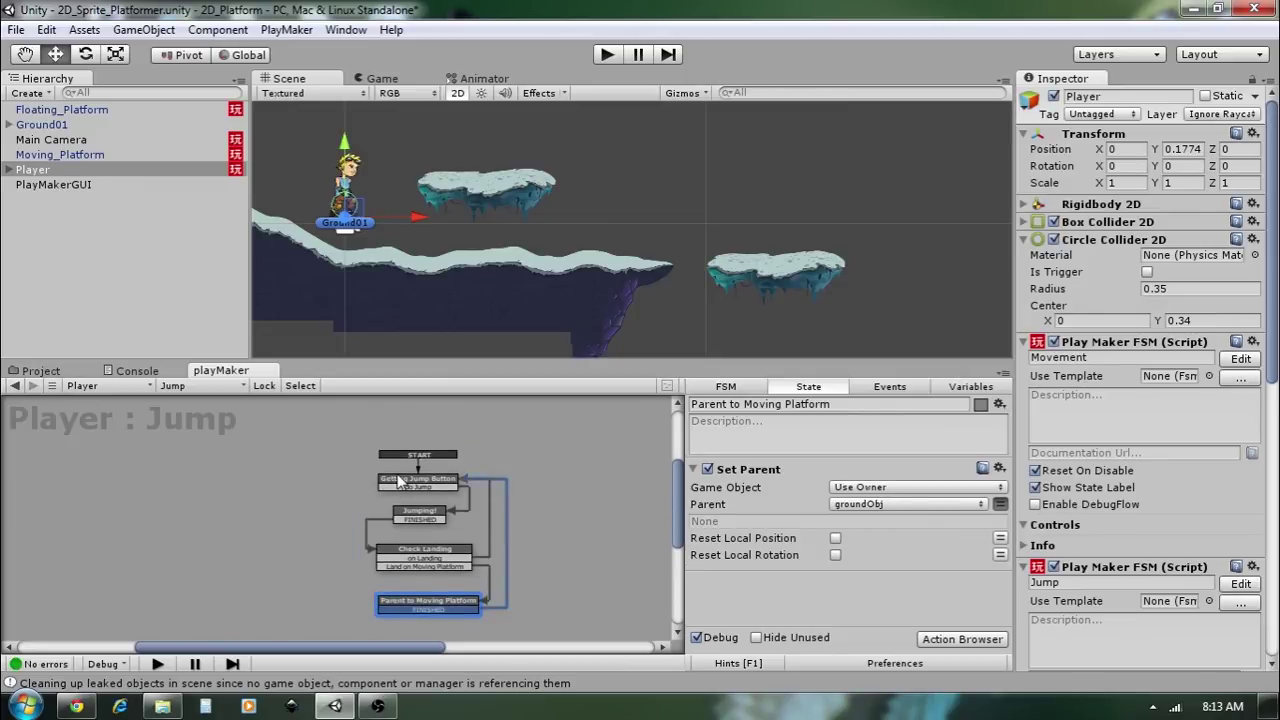
left_click(537, 580)
scroll(539, 567, "up", 5)
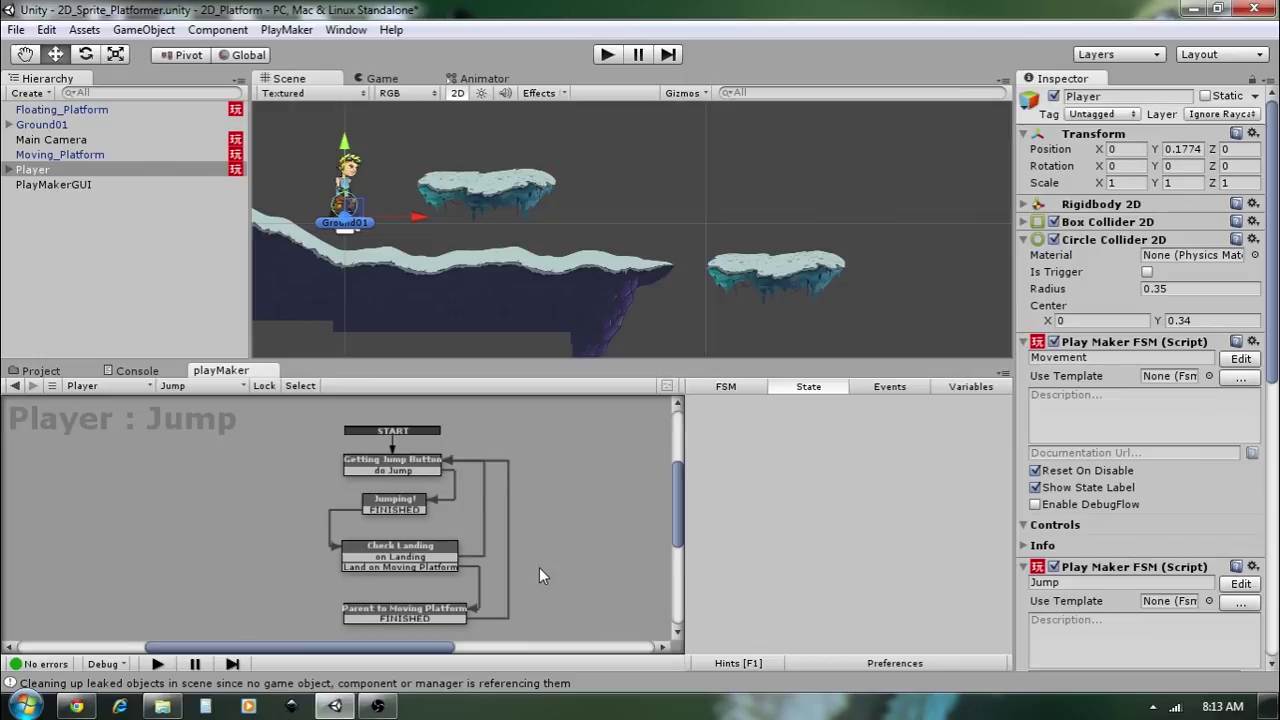
scroll(533, 525, "up", 4)
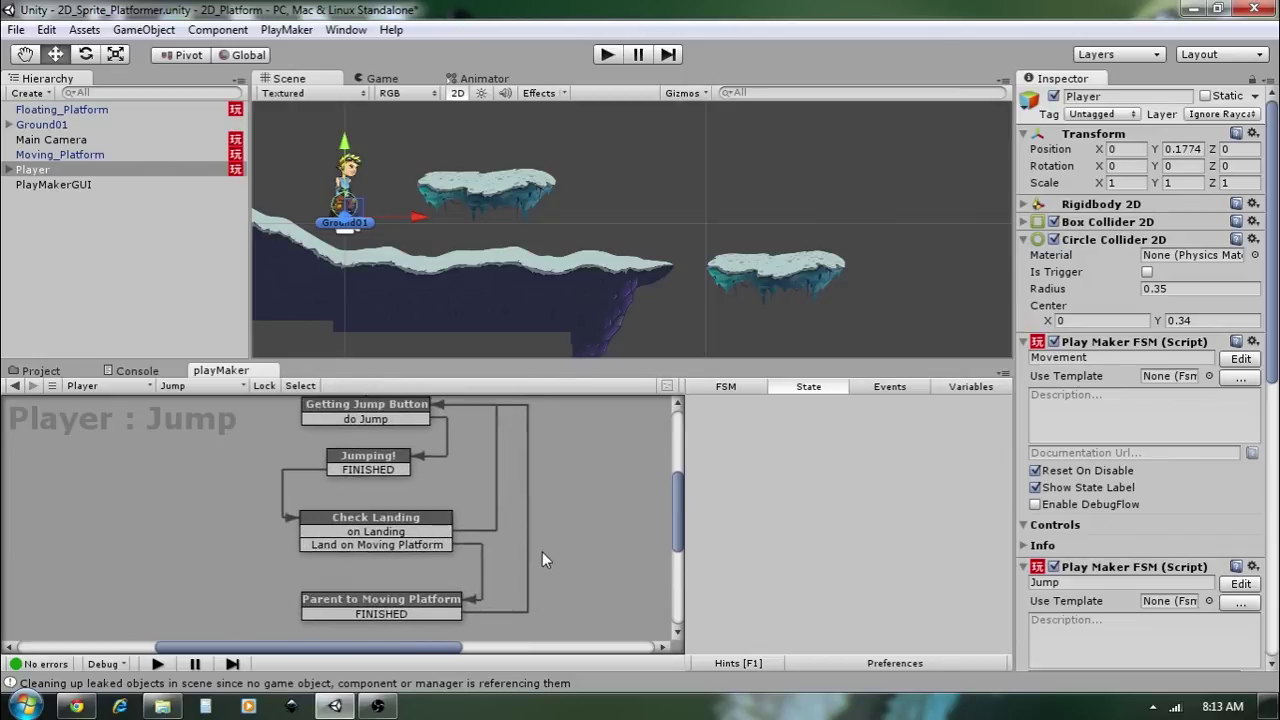
scroll(521, 537, "down", 2)
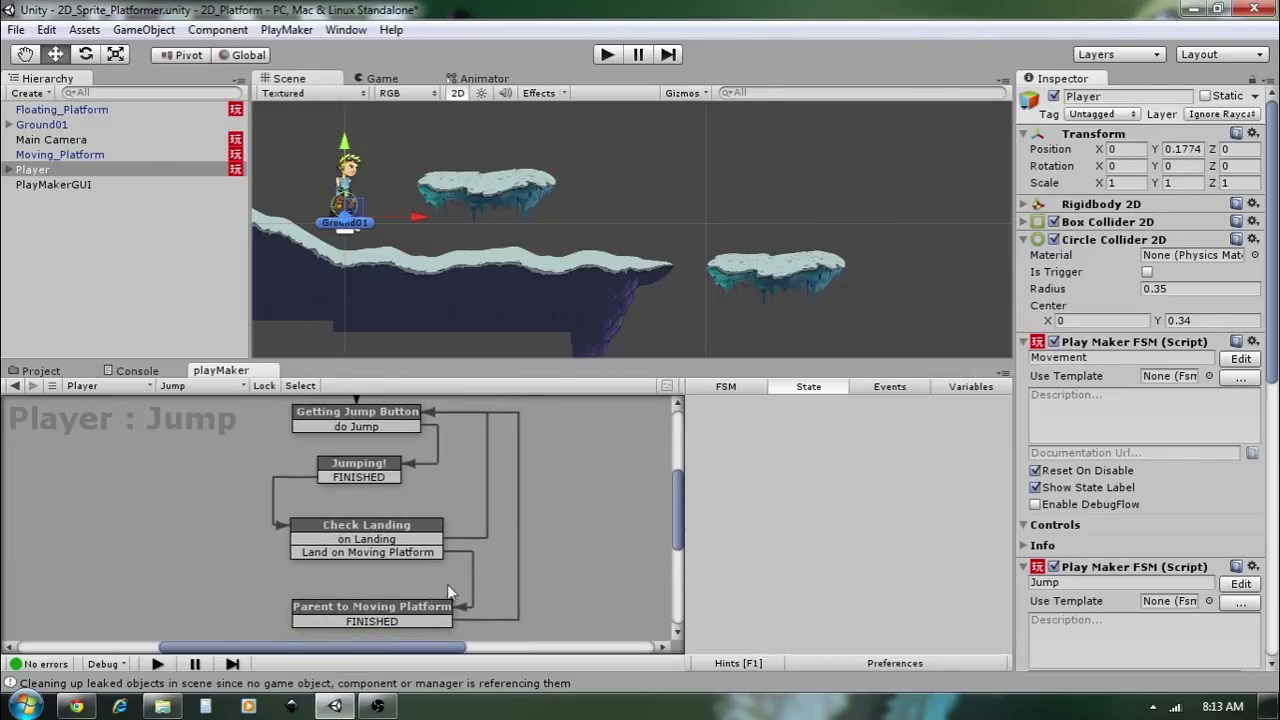
Copy the Set Parent action from the Parent to Moving Platform state.
left_click(420, 614)
left_click(757, 472)
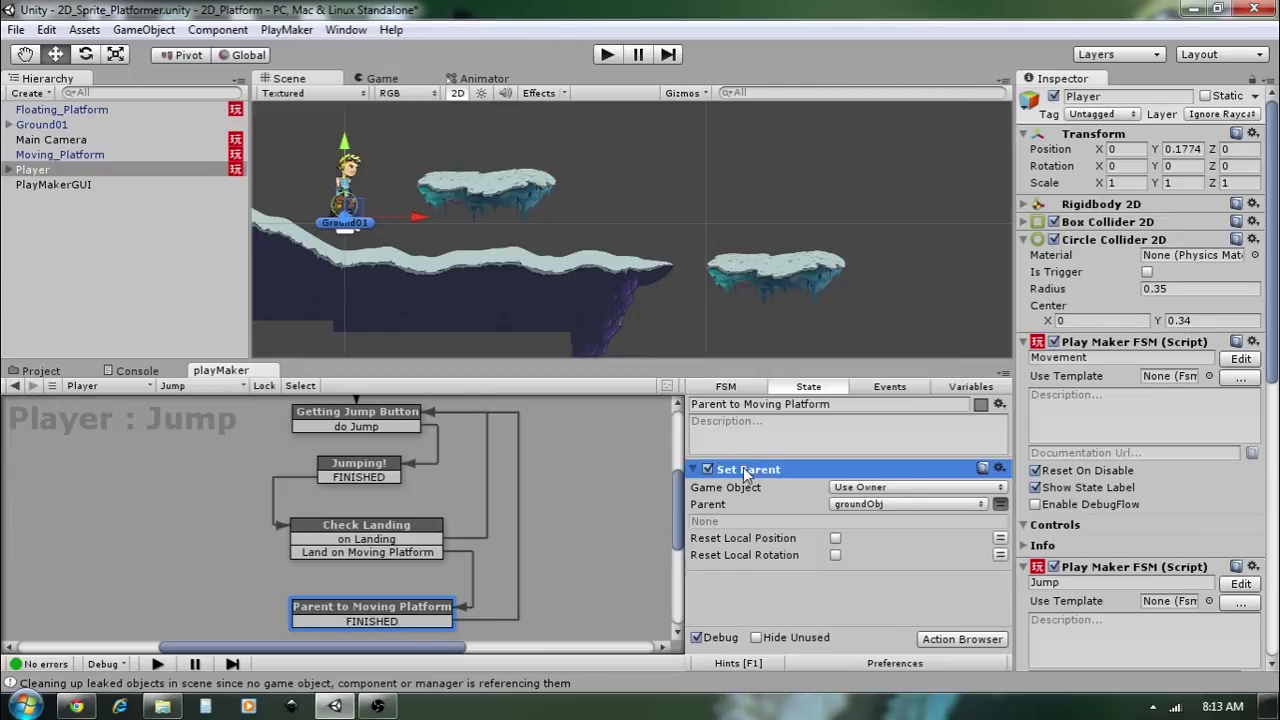
right_click(745, 474)
left_click(745, 474)
right_click(745, 474)
left_click(830, 287)
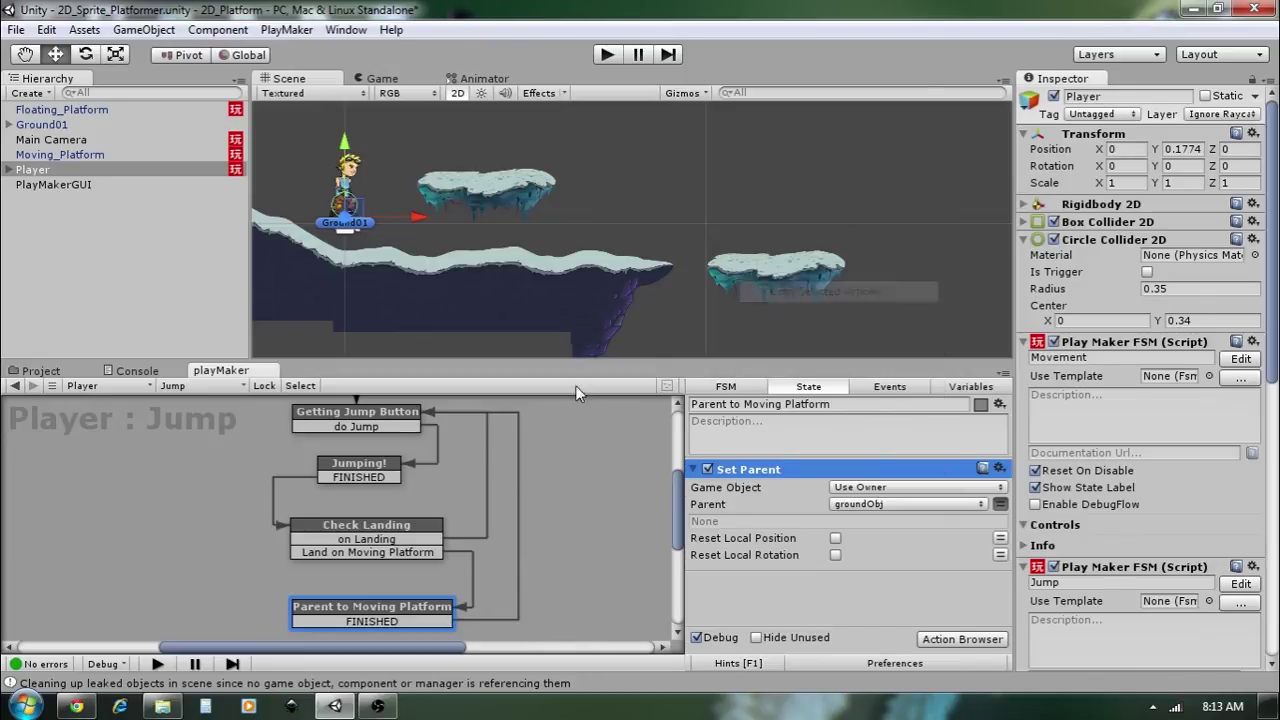
Paste the Set Parent action into the Jumping! state and move it above Add Force 2d.
left_click(378, 470)
right_click(806, 585)
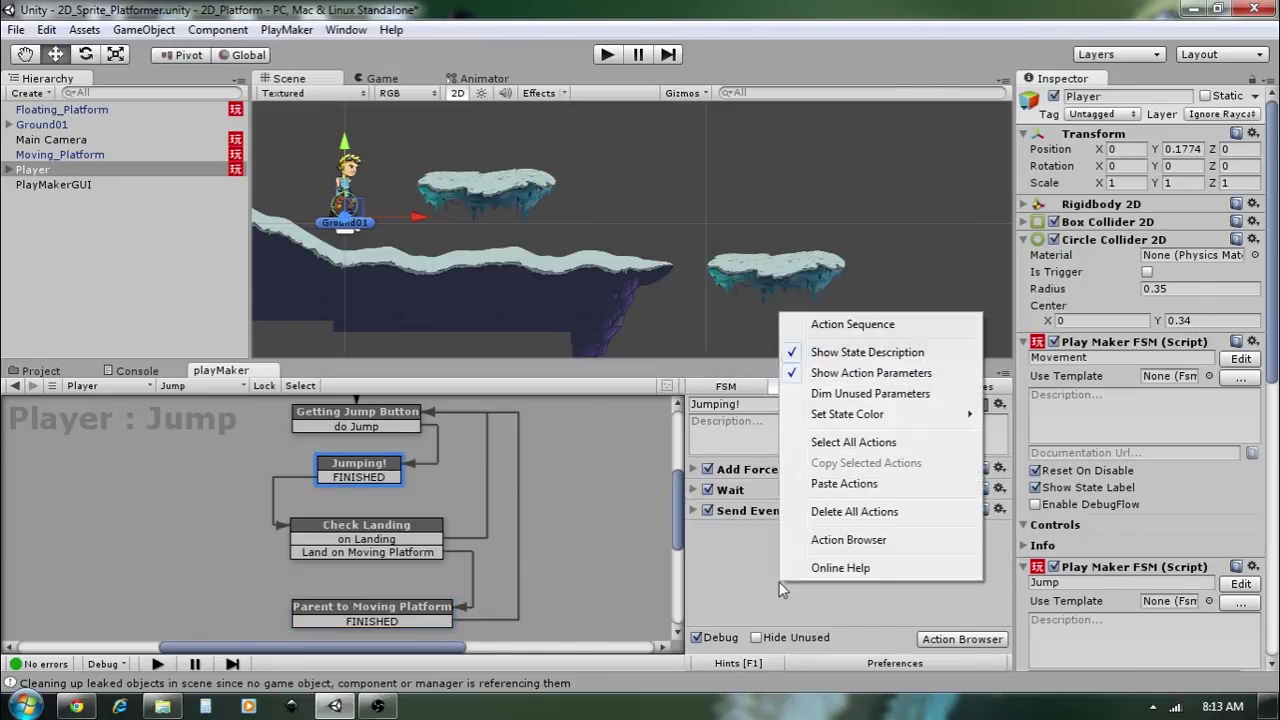
left_click(820, 492)
left_click_drag(806, 528, 777, 468)
Set the Parent of the Jumping! state's Set Parent action to None and collapse the action.
left_click(868, 505)
left_click(874, 521)
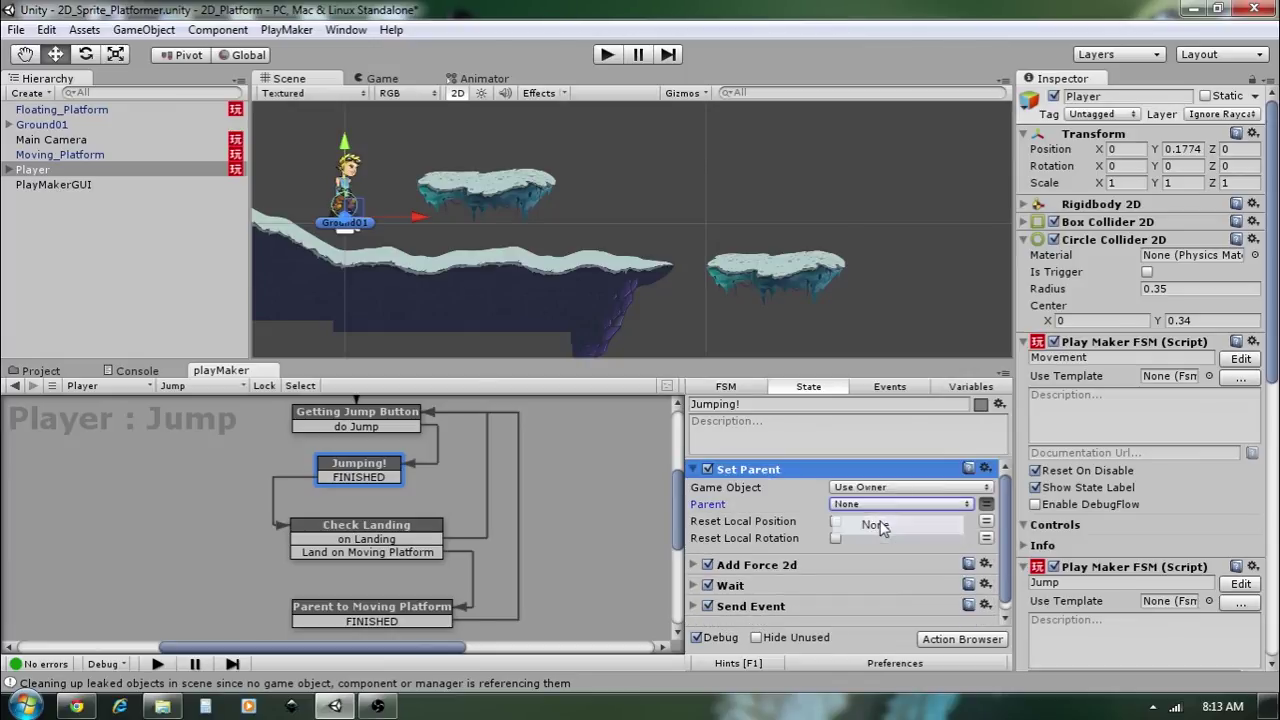
left_click(693, 469)
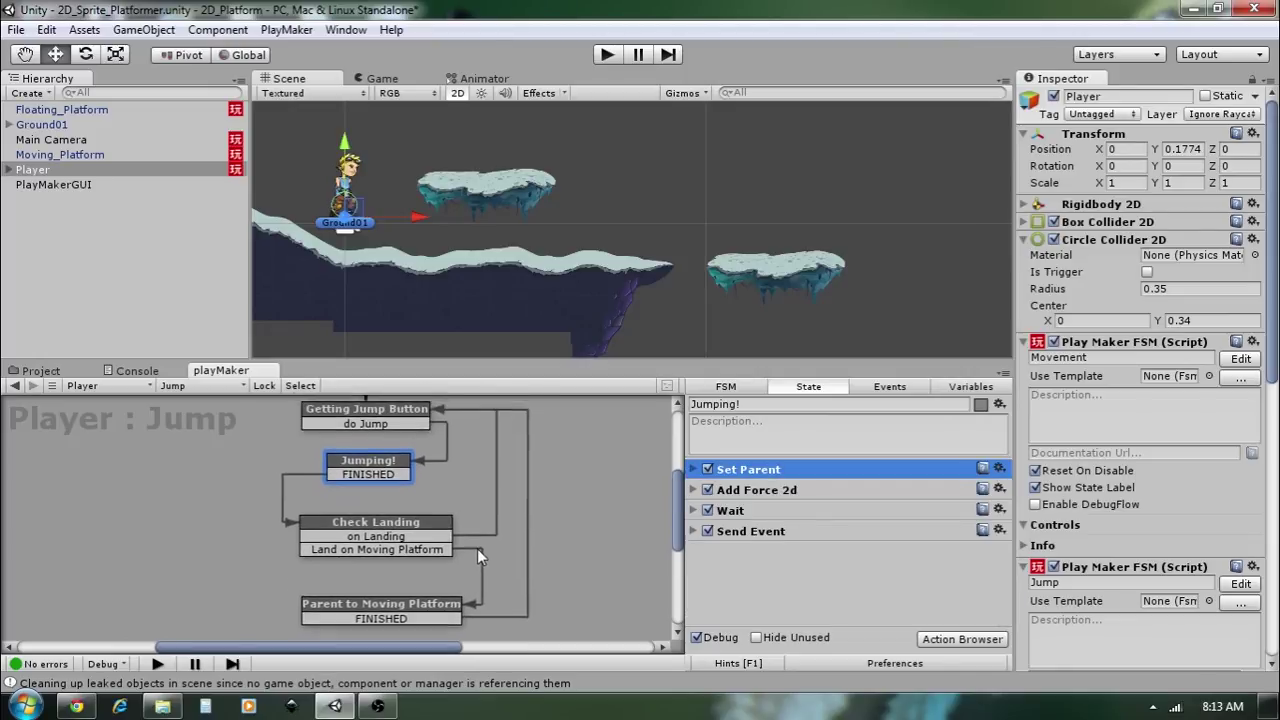
left_click(370, 433)
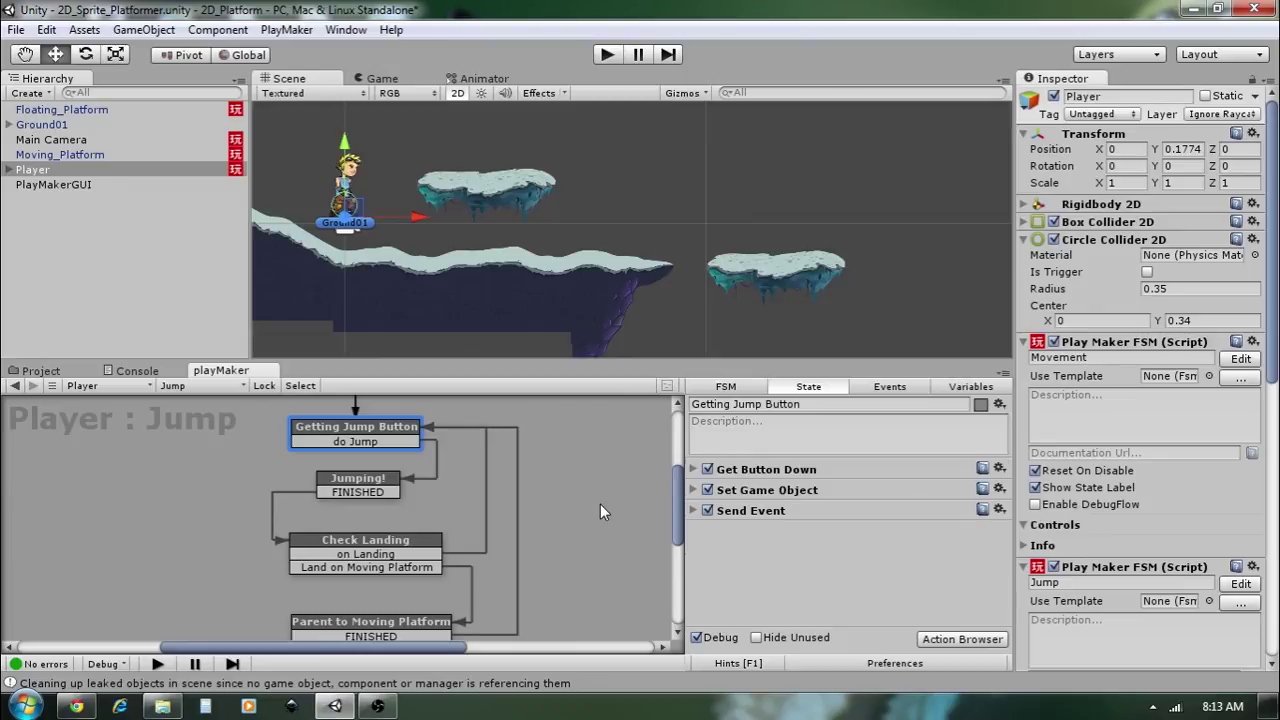
Play the scene, jump the player onto the moving platform and expand Moving_Platform in the hierarchy to check its children.
left_click(607, 57)
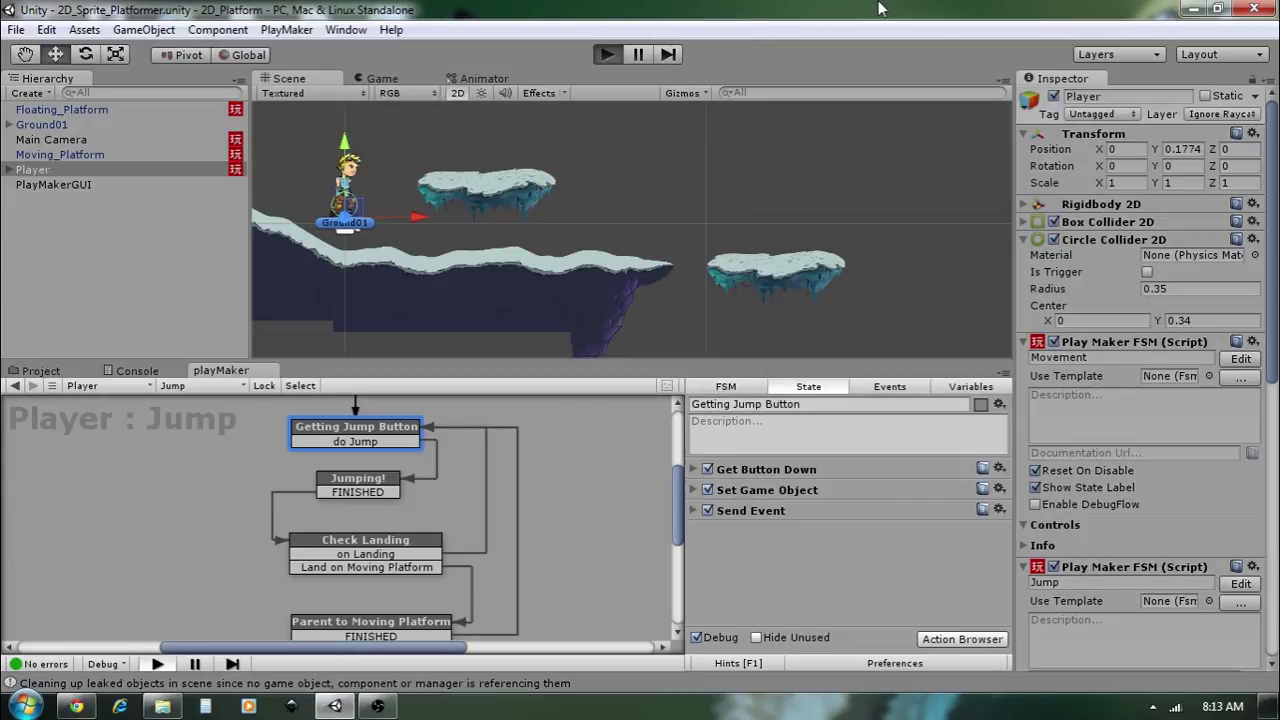
key("Right")
key("Right")
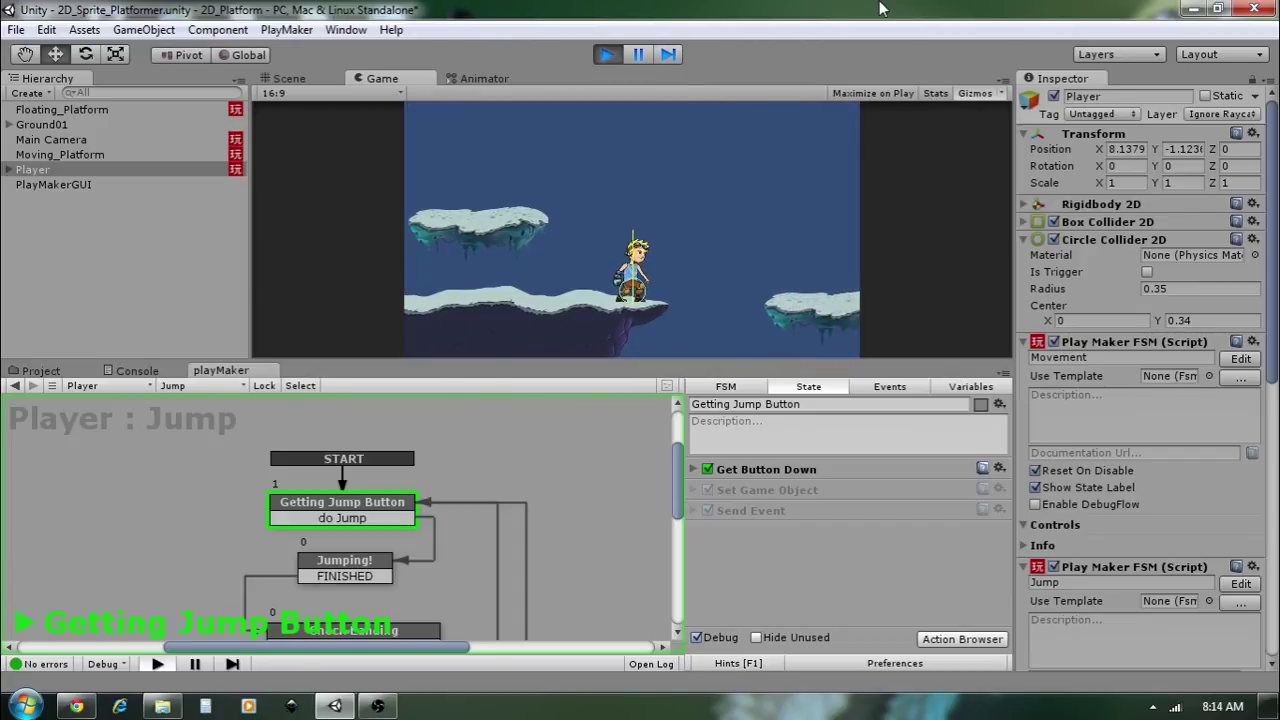
key("space")
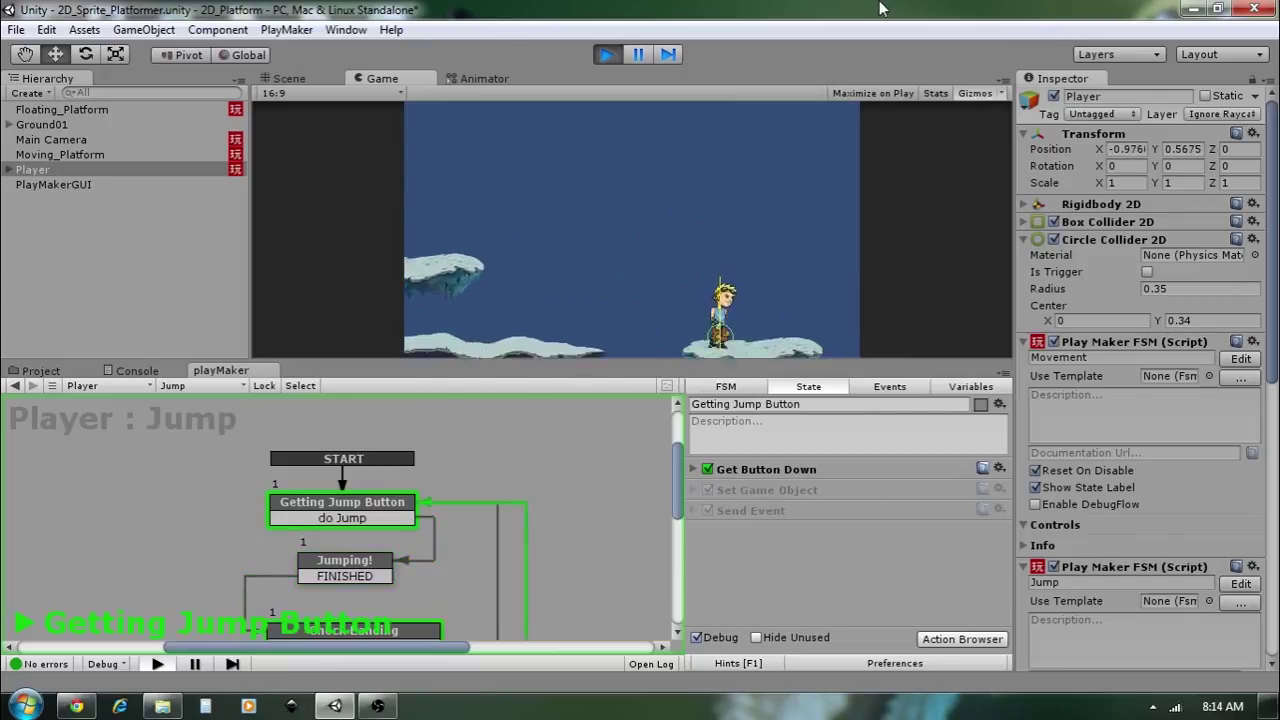
key("Left")
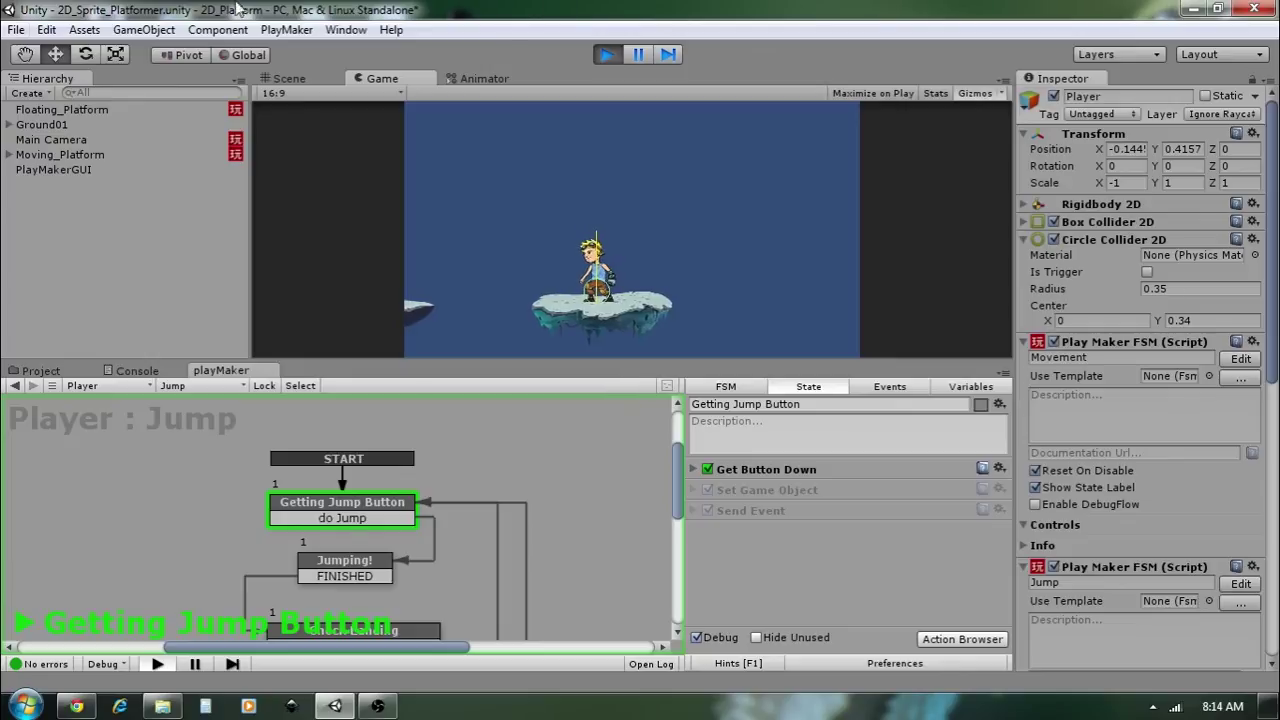
left_click(8, 155)
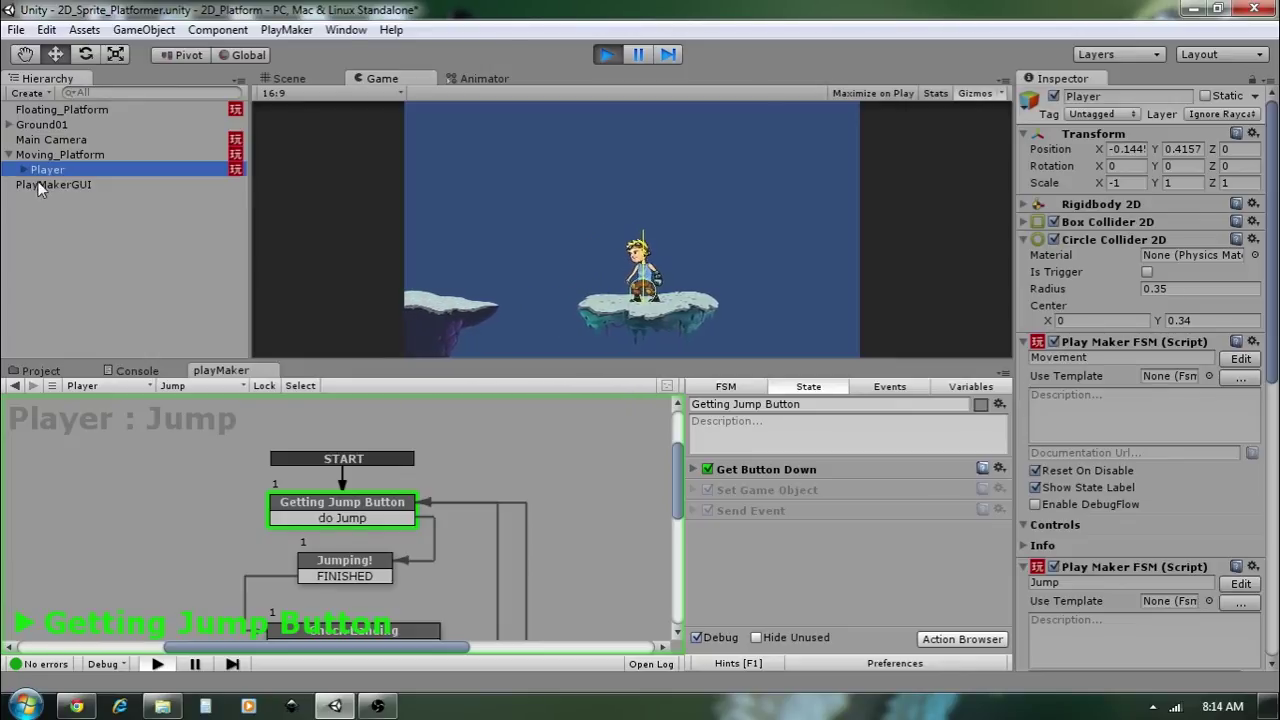
left_click(604, 158)
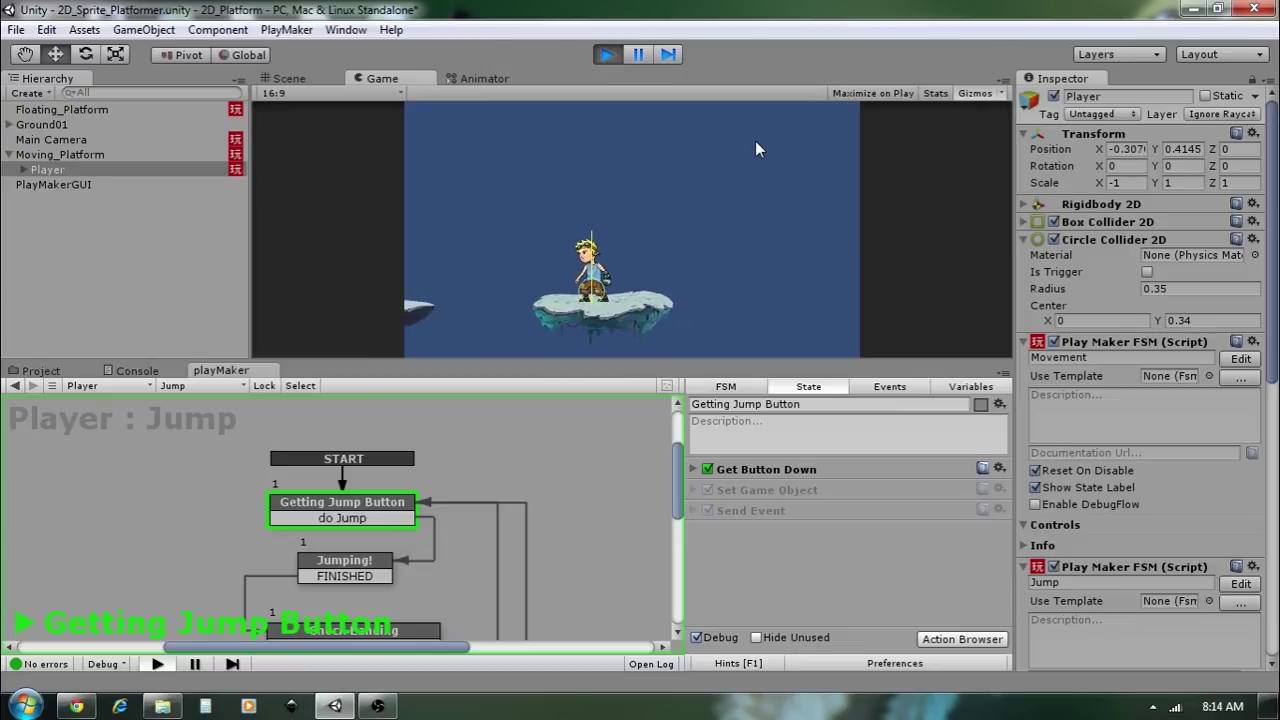
Test unparenting by jumping the player back to the ground, onto the moving platform again and off once more.
key("space")
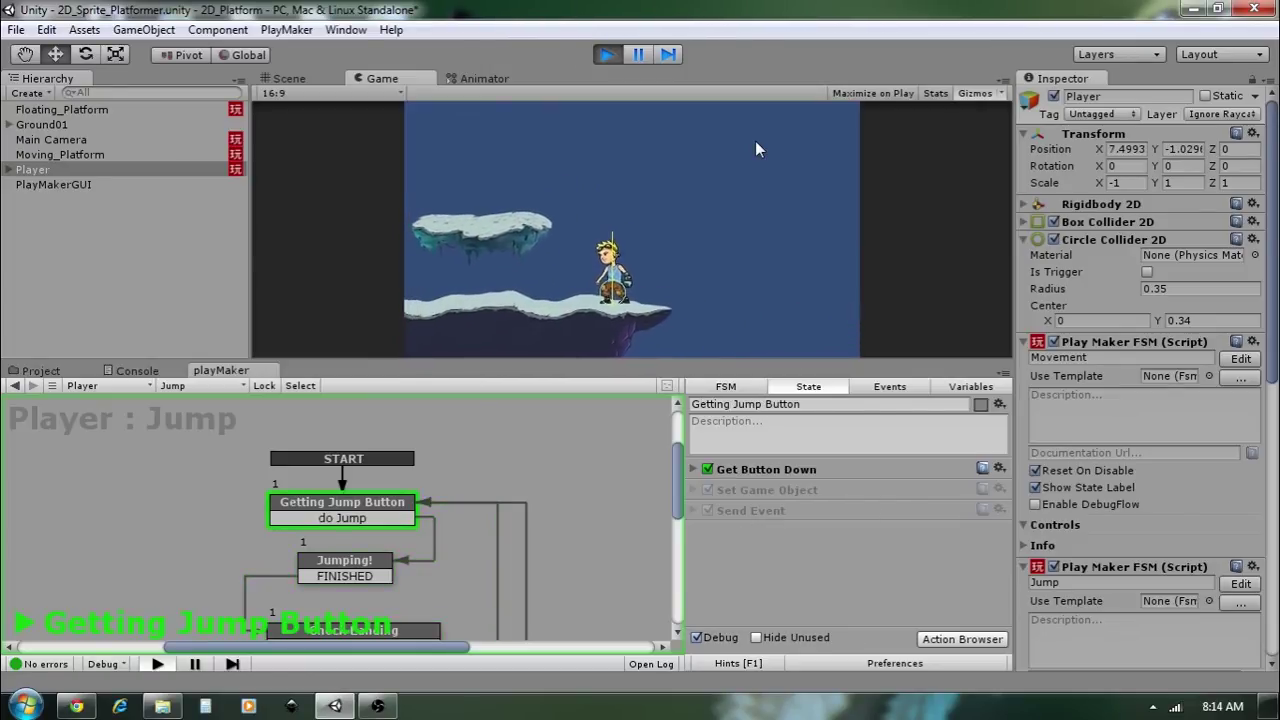
key("Right")
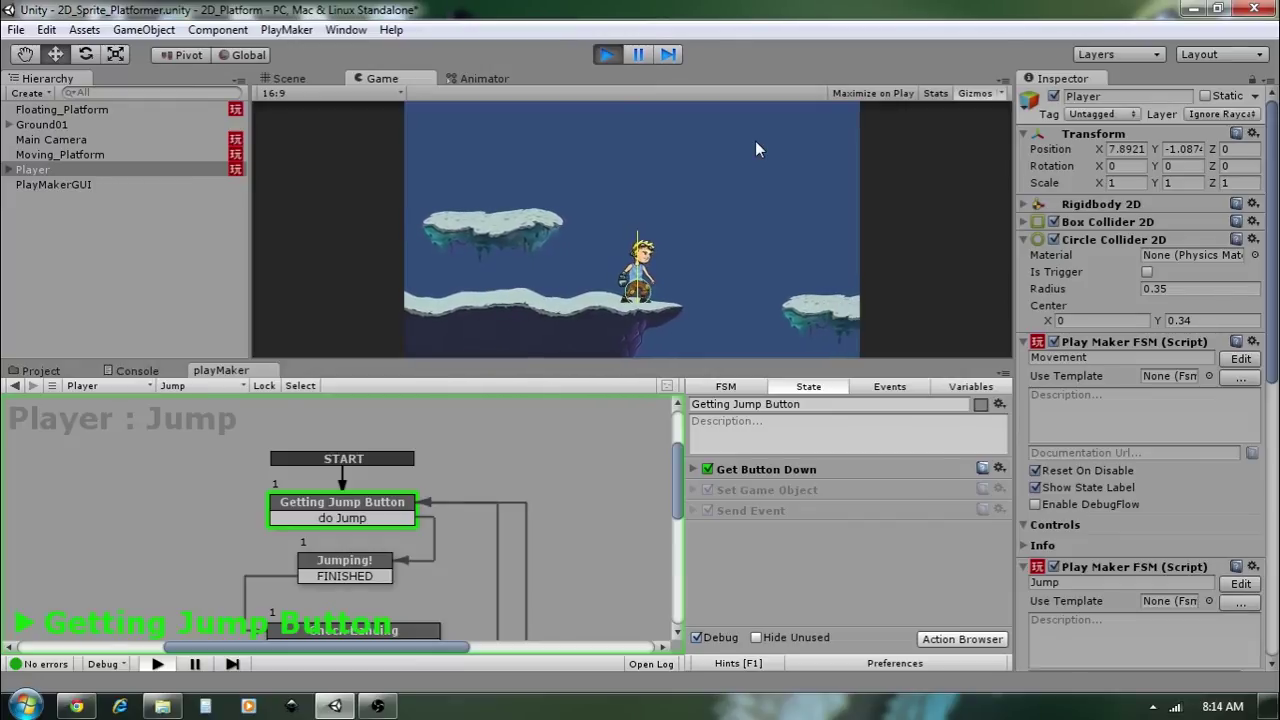
key("space")
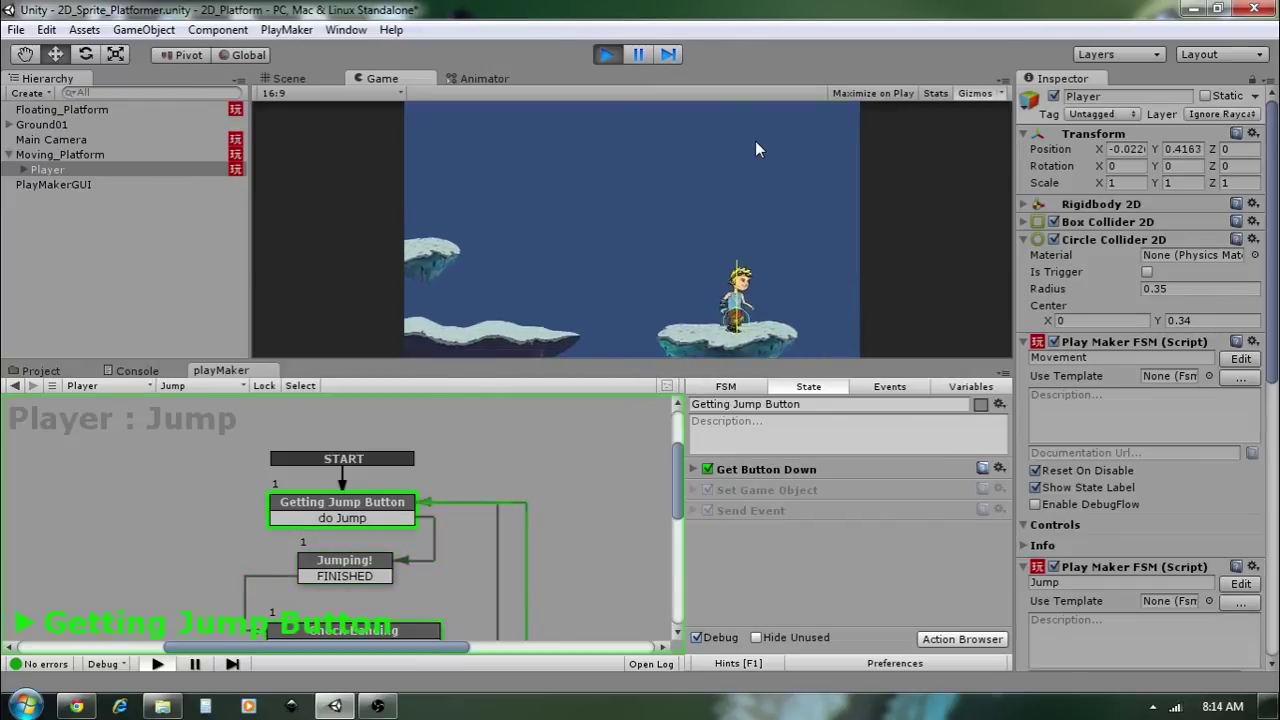
key("Left")
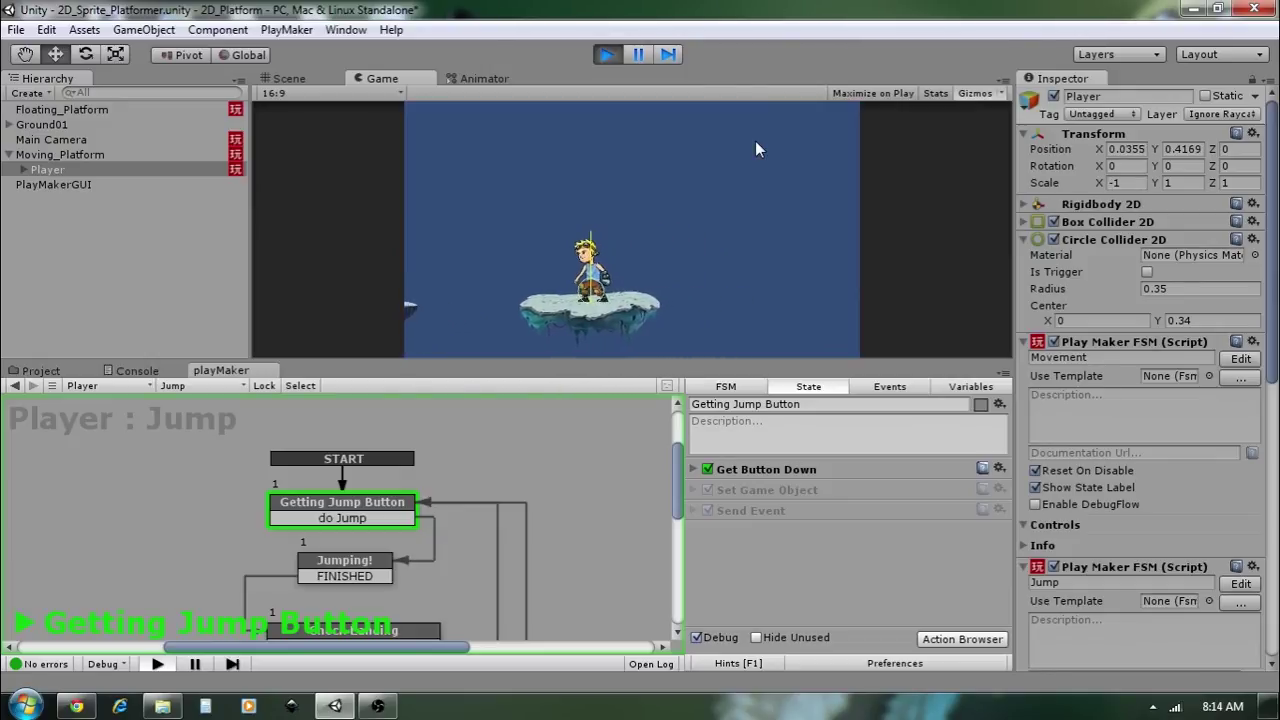
key("space")
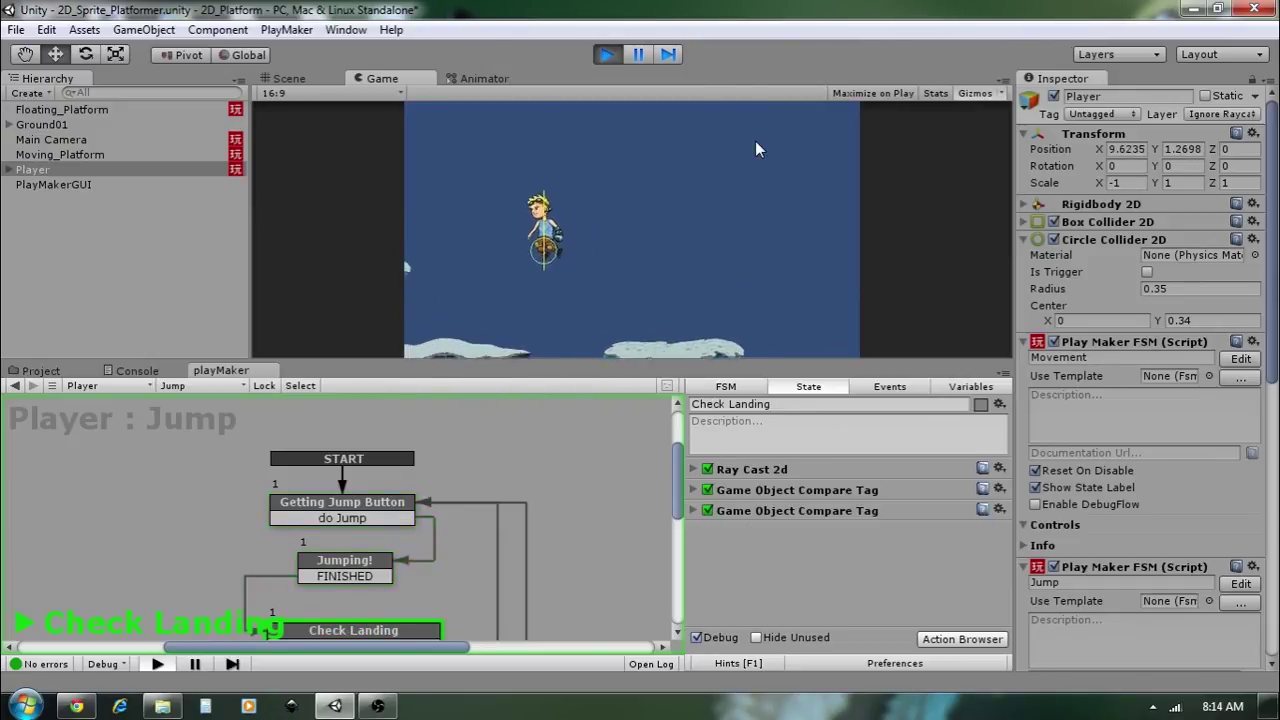
key("Right")
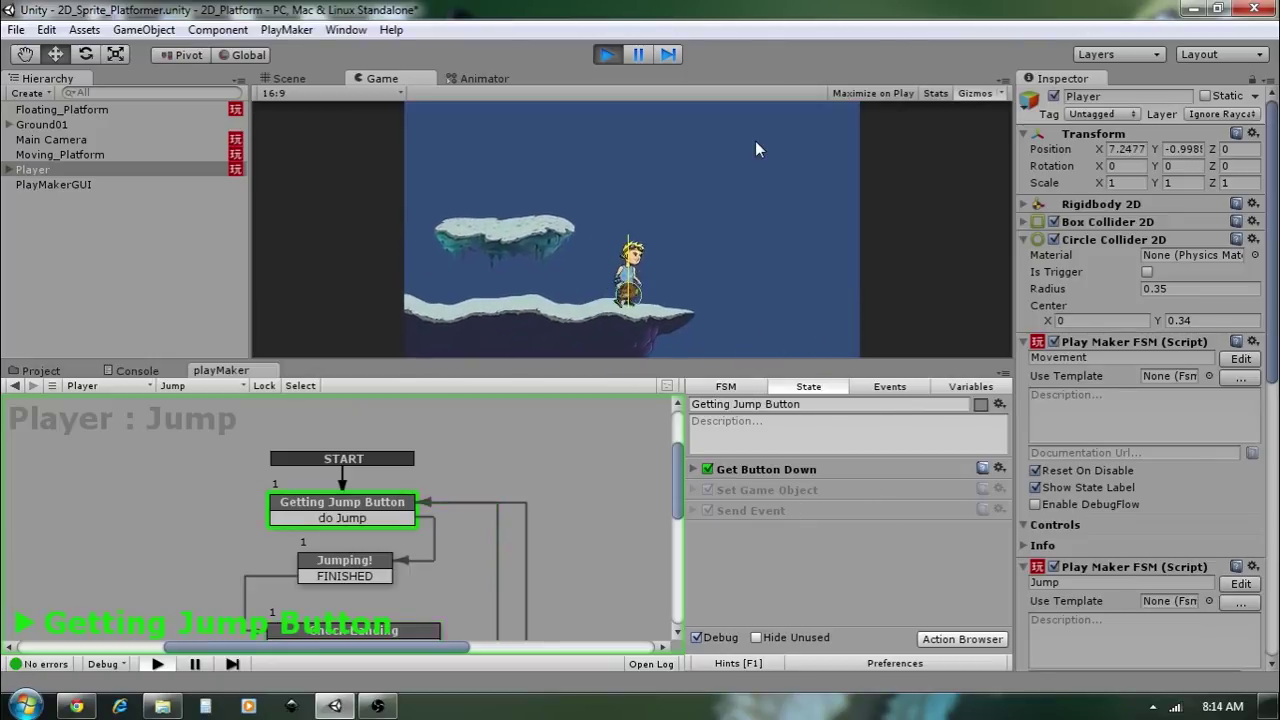
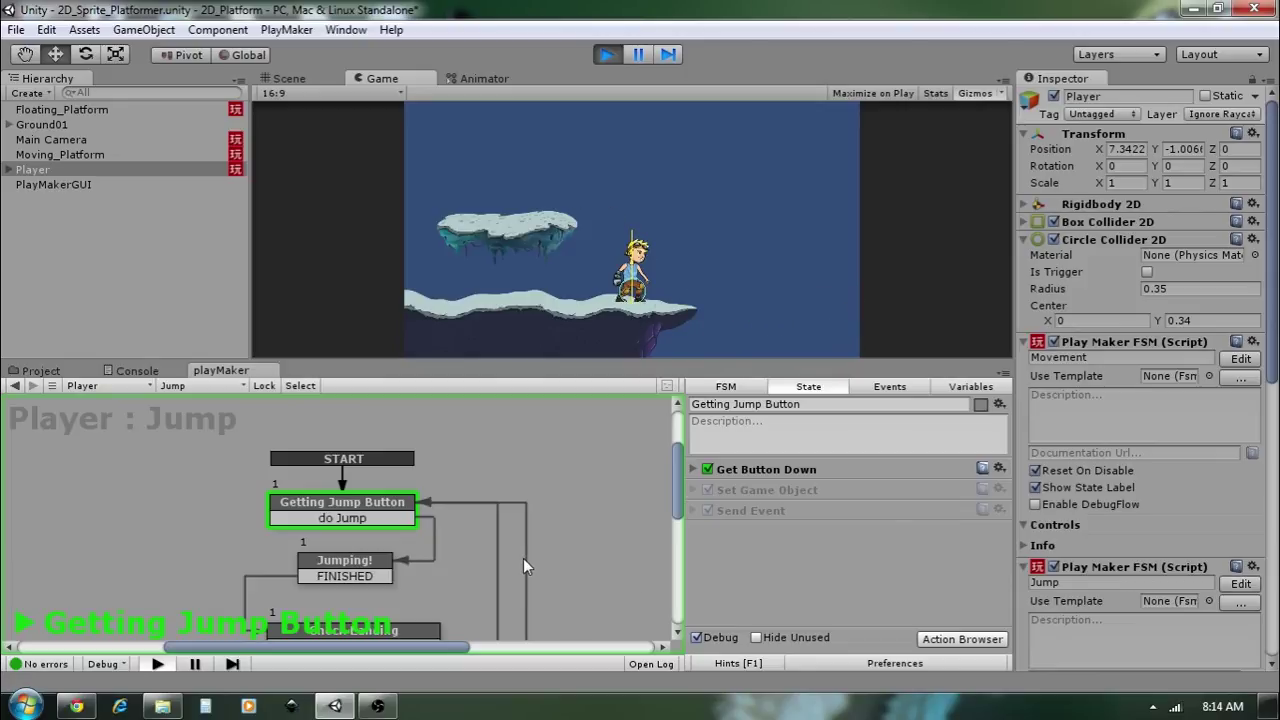
Select the Check Landing state in the Player's Jump FSM to review its actions.
middle_click_drag(477, 539, 513, 485)
middle_click_drag(526, 557, 526, 534)
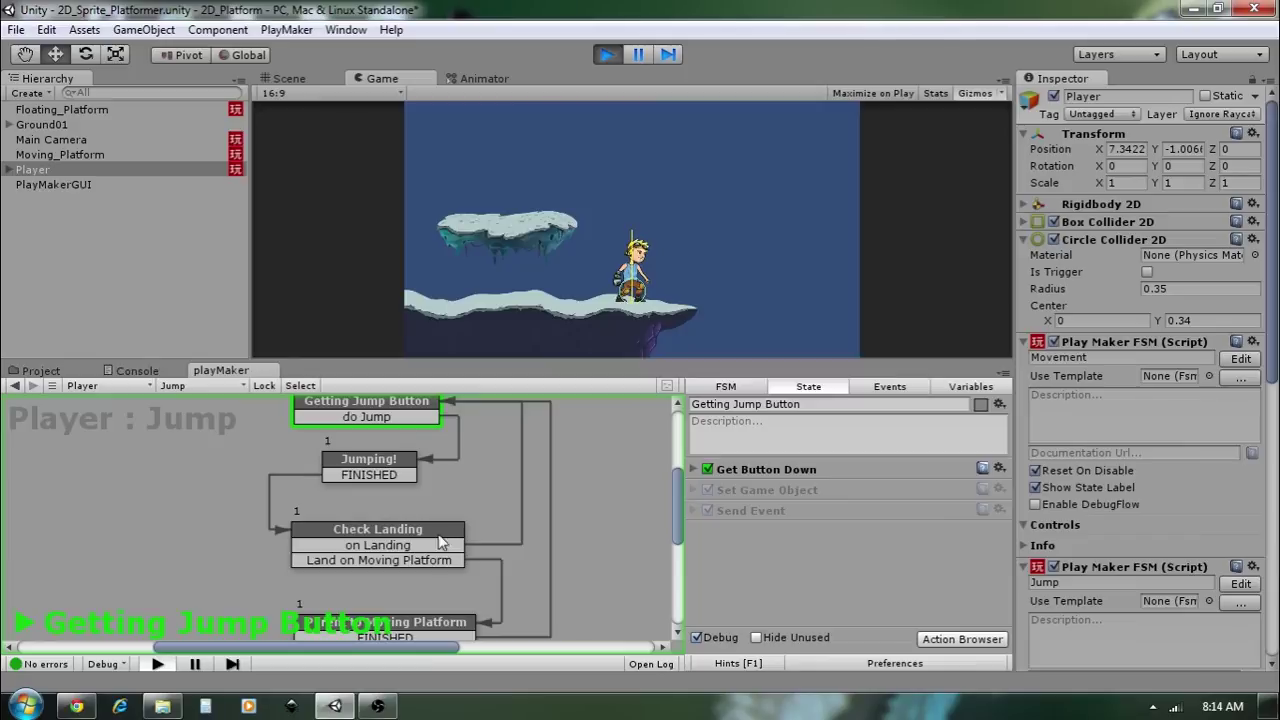
scroll(441, 541, "down", 2)
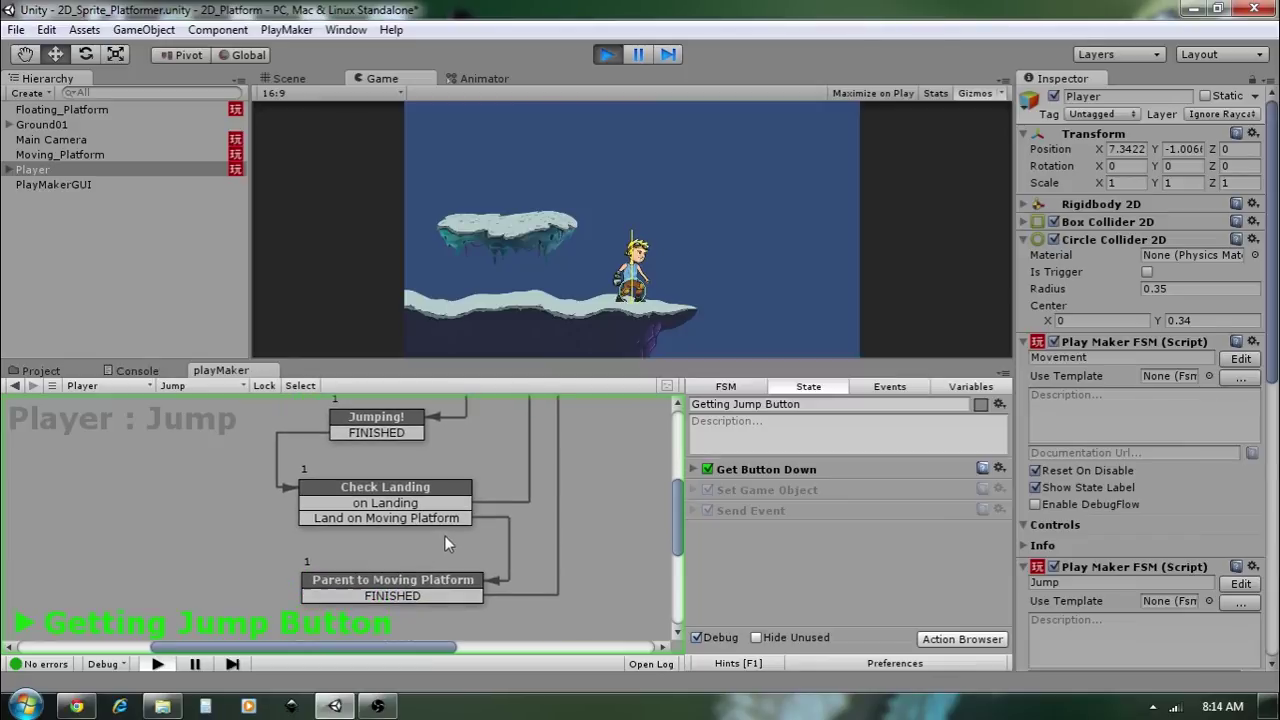
left_click(418, 491)
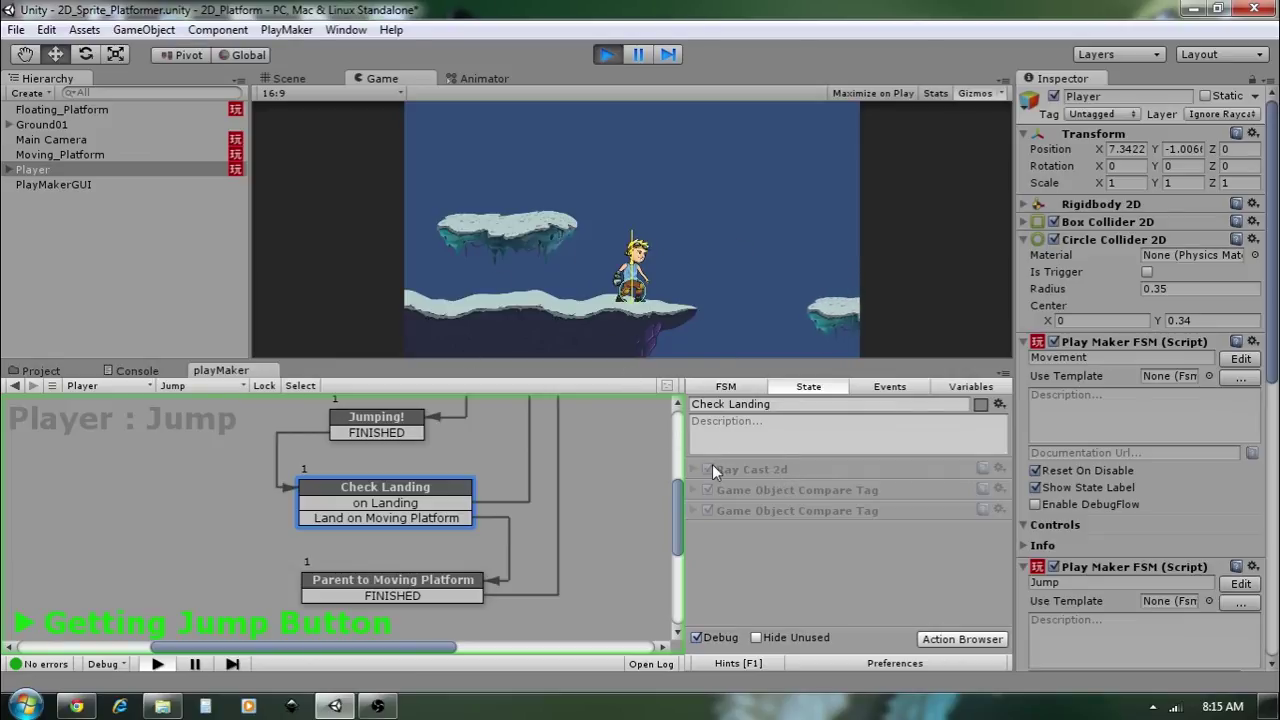
Search the PlayMaker action library for "ray", preview the Physics Raycast action's settings and close the library without adding it.
left_click(962, 639)
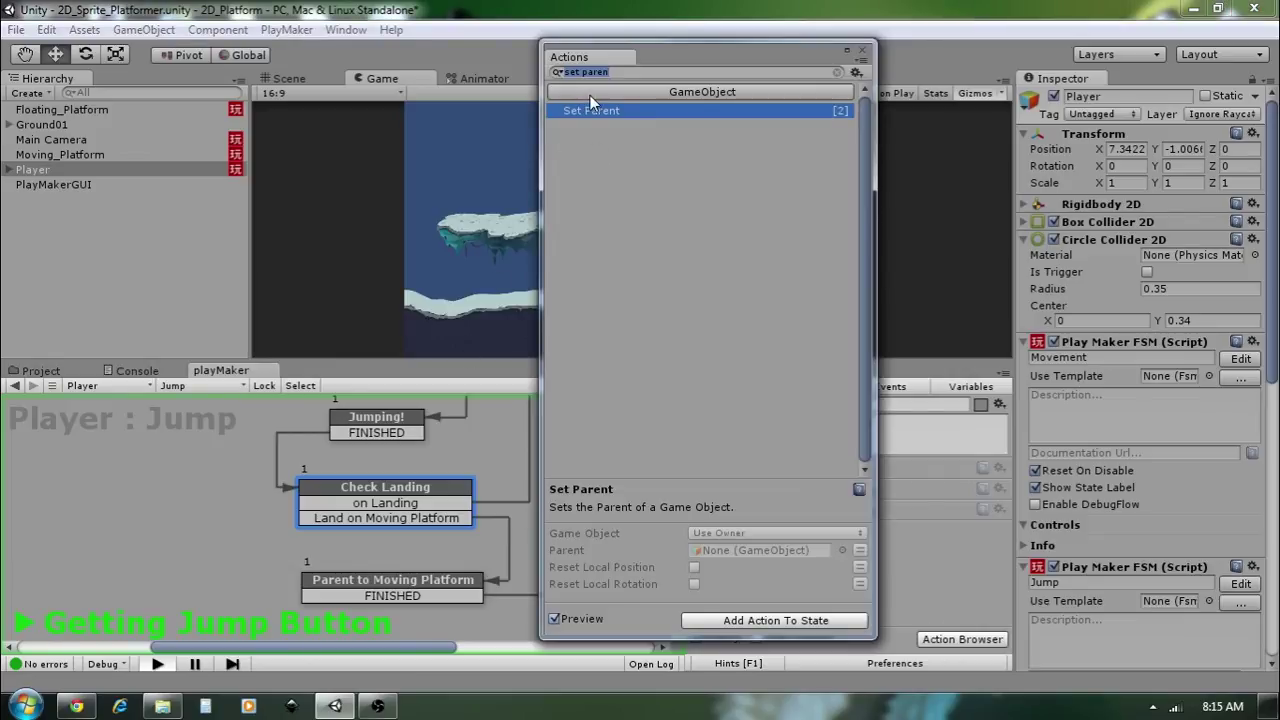
type("ray")
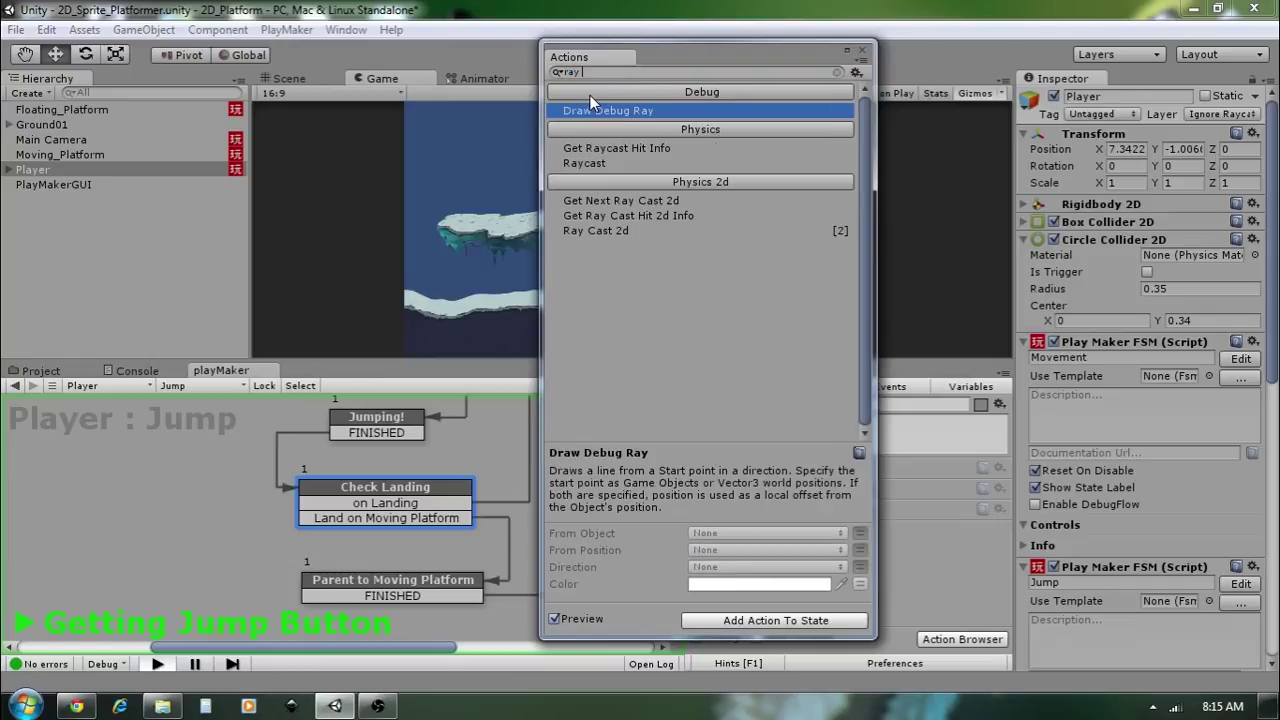
left_click(580, 163)
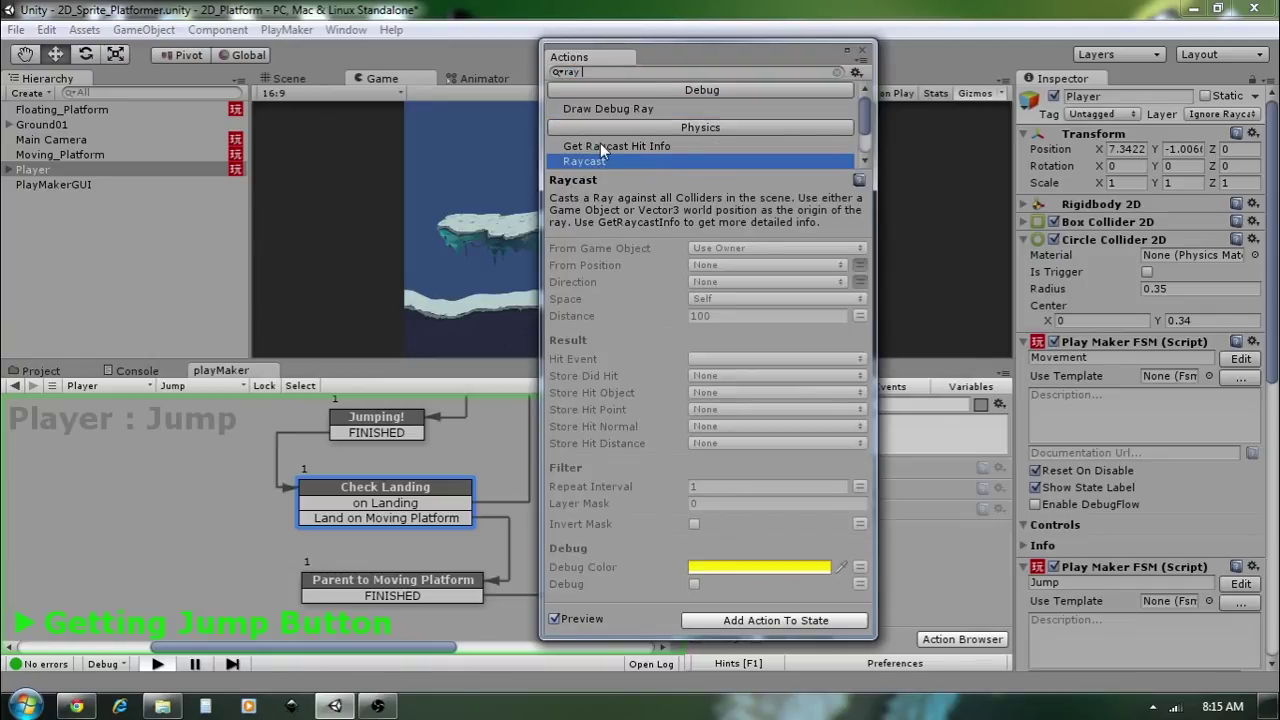
left_click(864, 53)
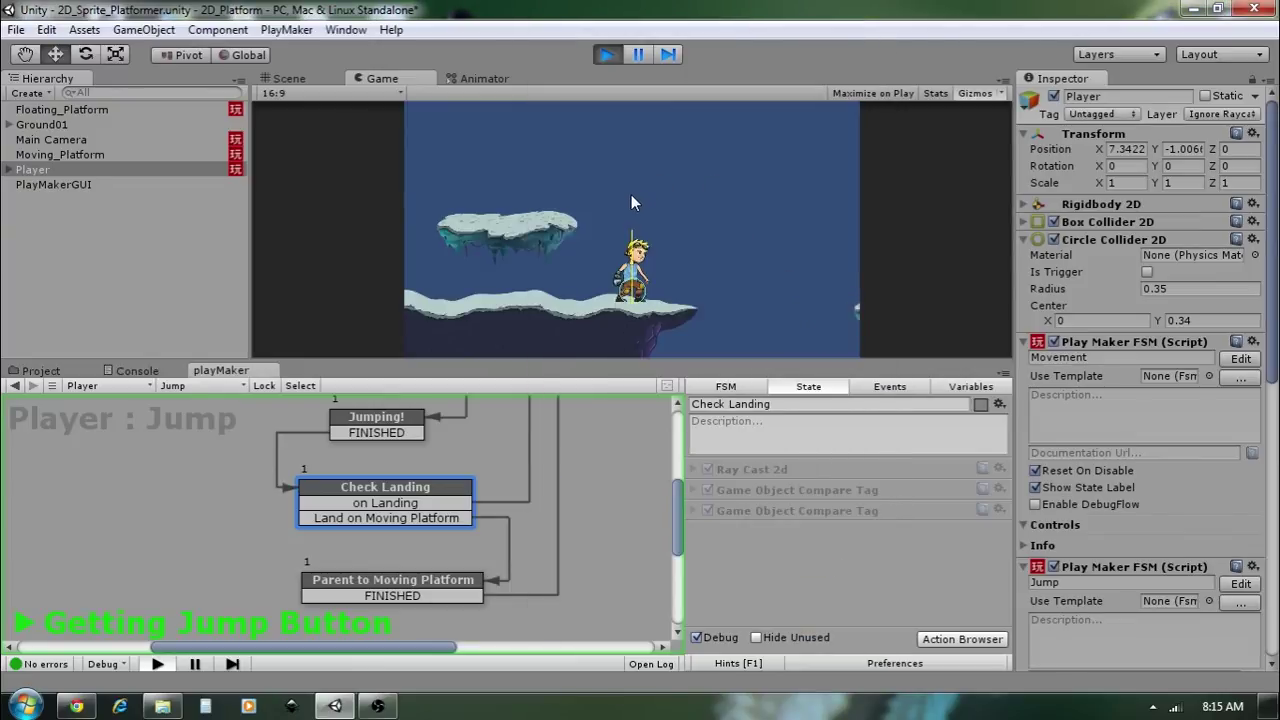
Walk the player left up the Ground01 slope and back down to the right in the running game.
key("Left")
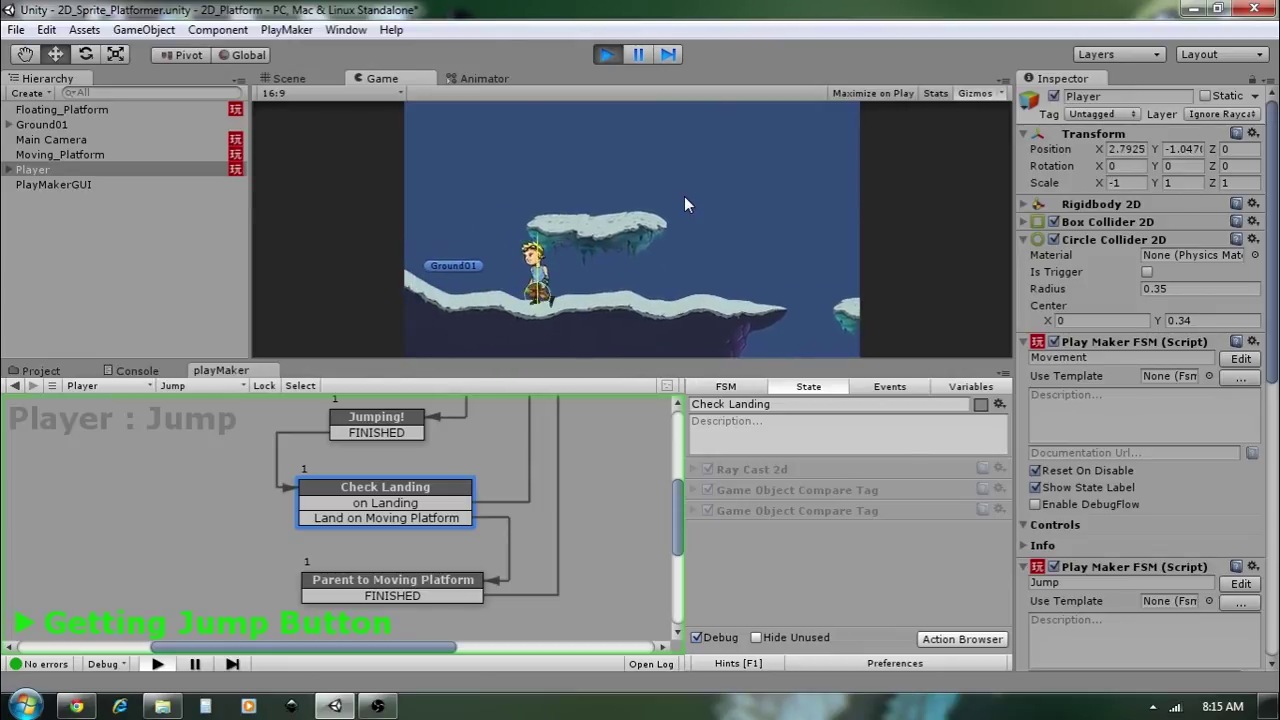
key("Left")
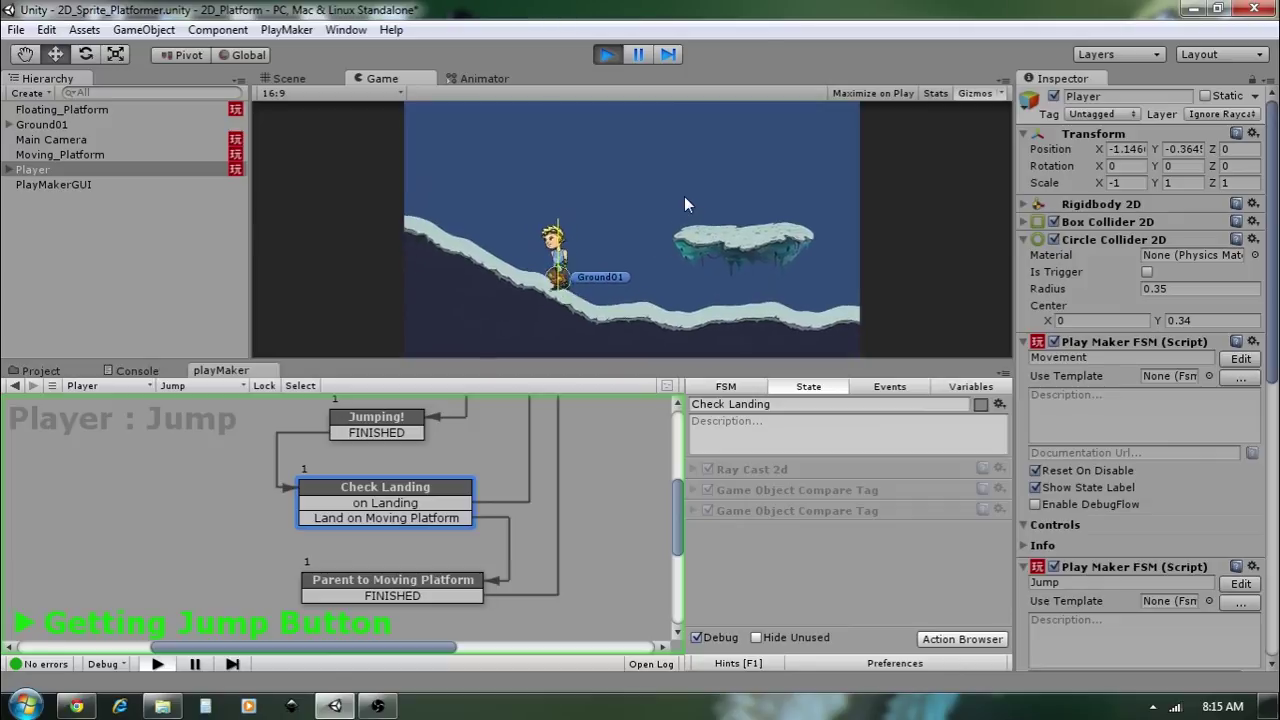
key("Right")
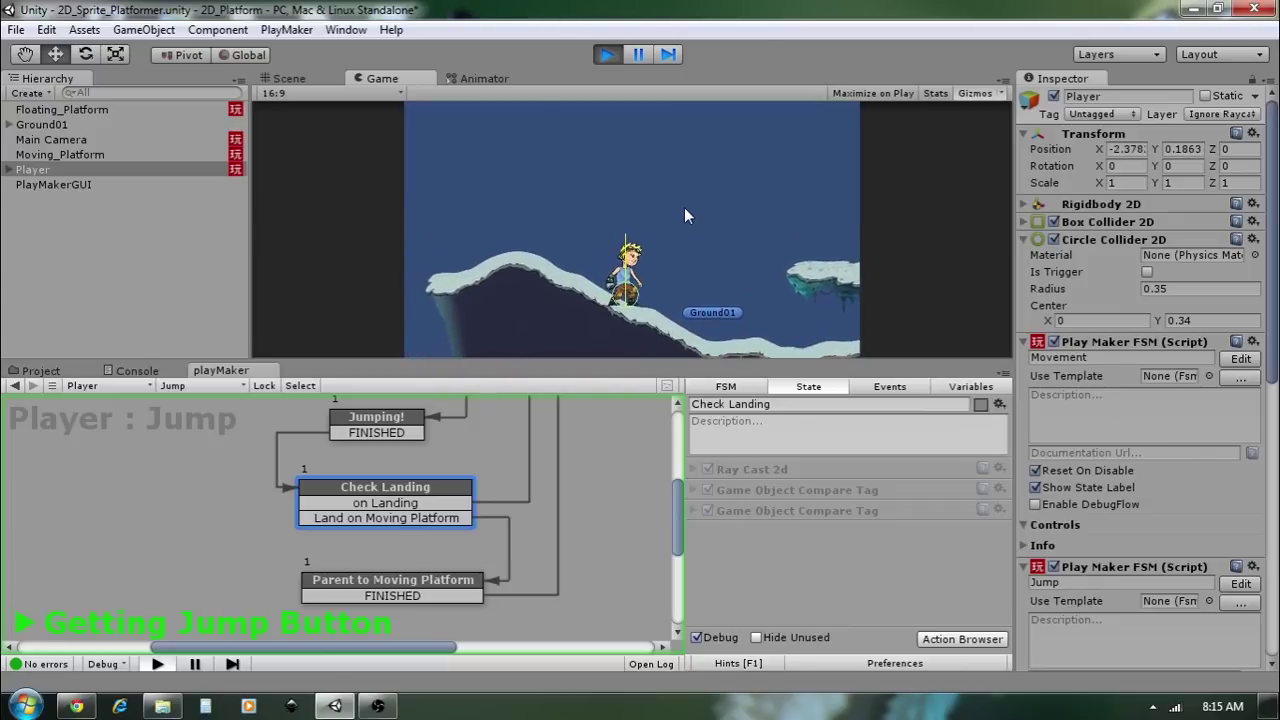
key("Right")
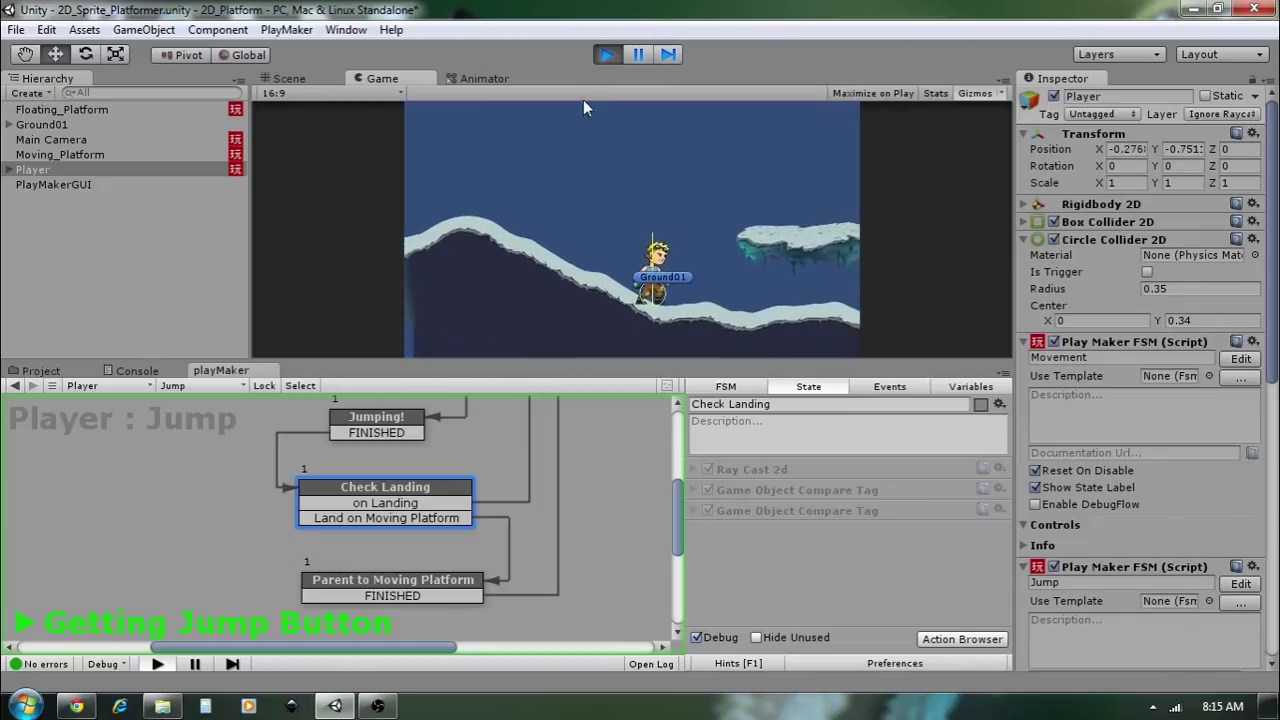